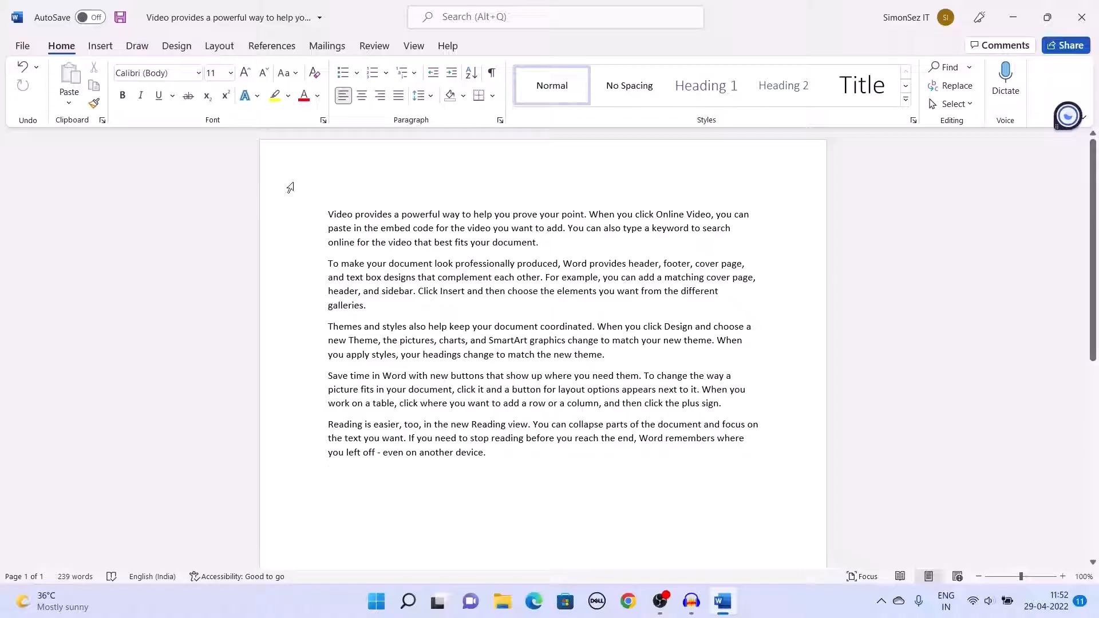
- Turn on Track Changes and add the sentence "Hi, Nice to Meet You." at the end of the first paragraph
left_click(364, 47)
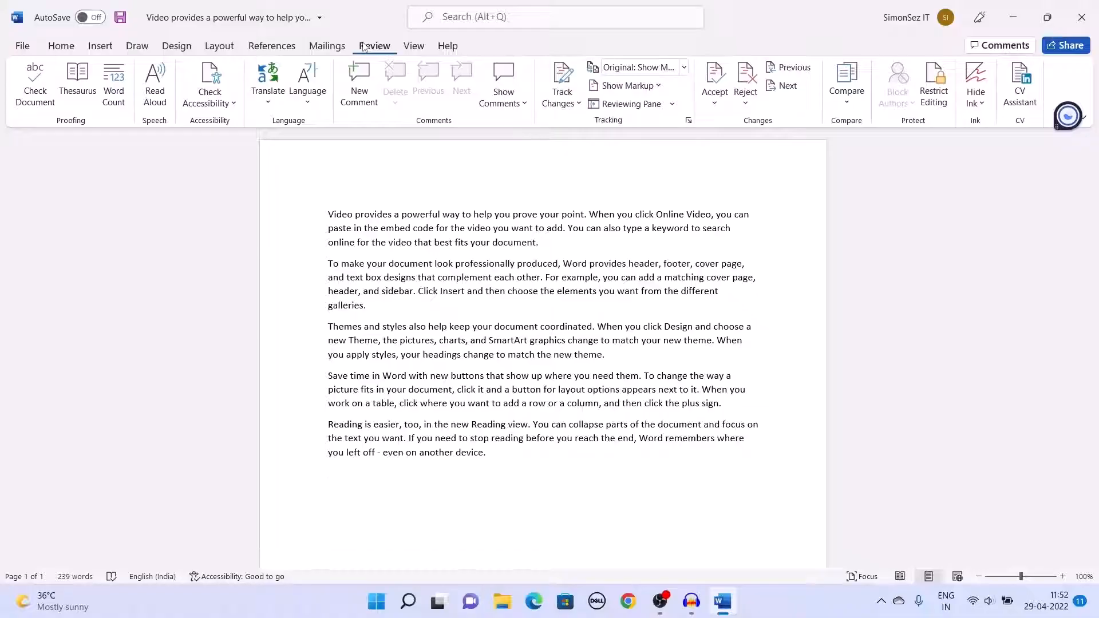
left_click(564, 86)
left_click(567, 81)
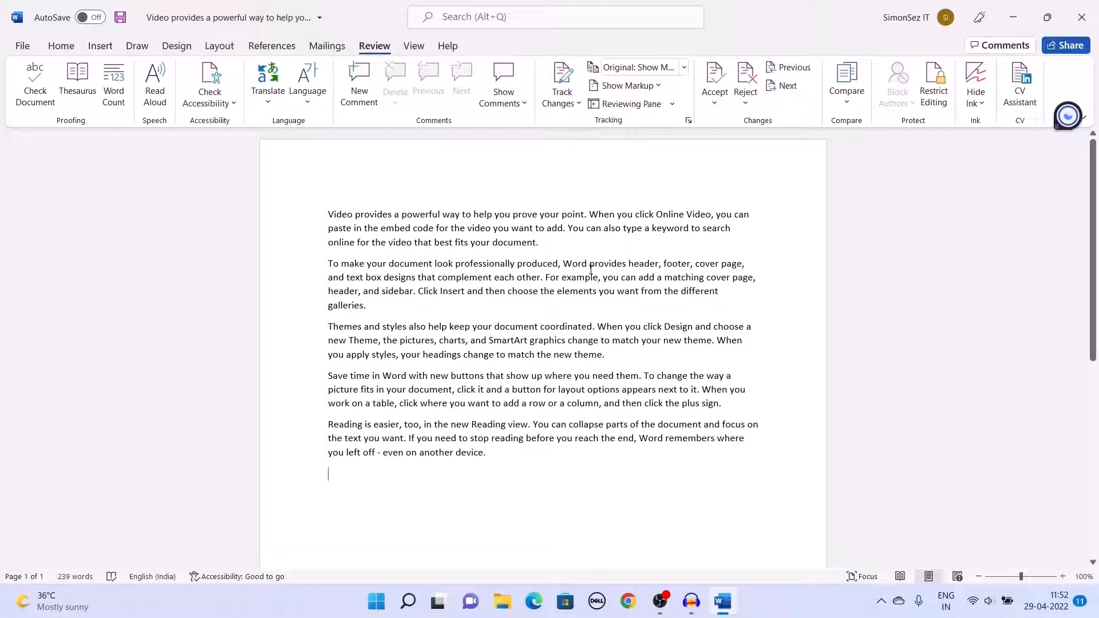
key("ctrl+shift+e")
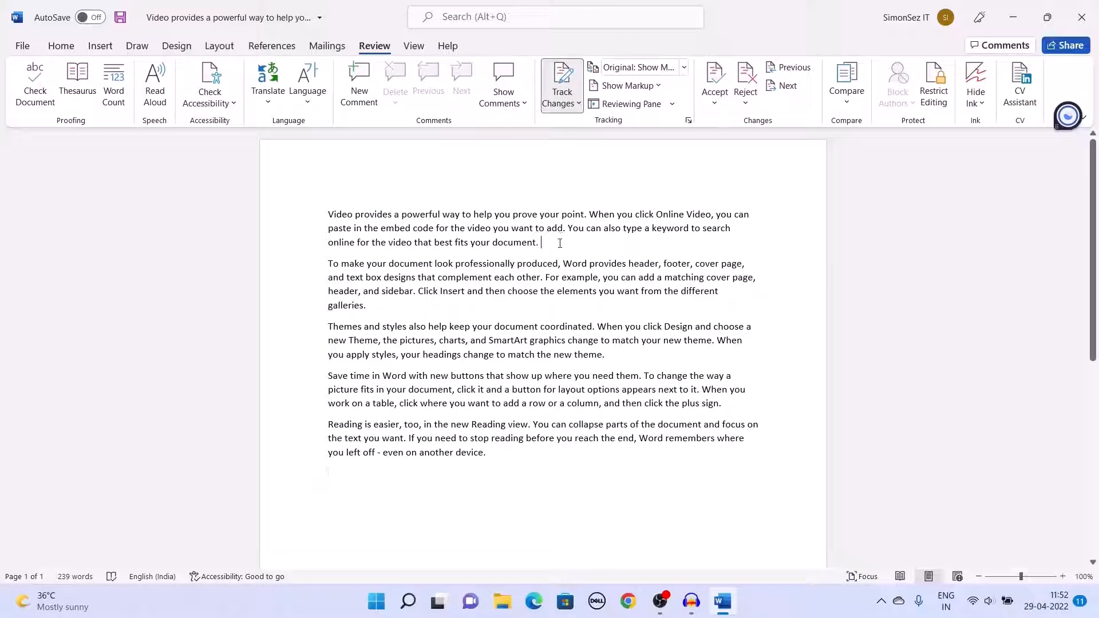
type("Hi")
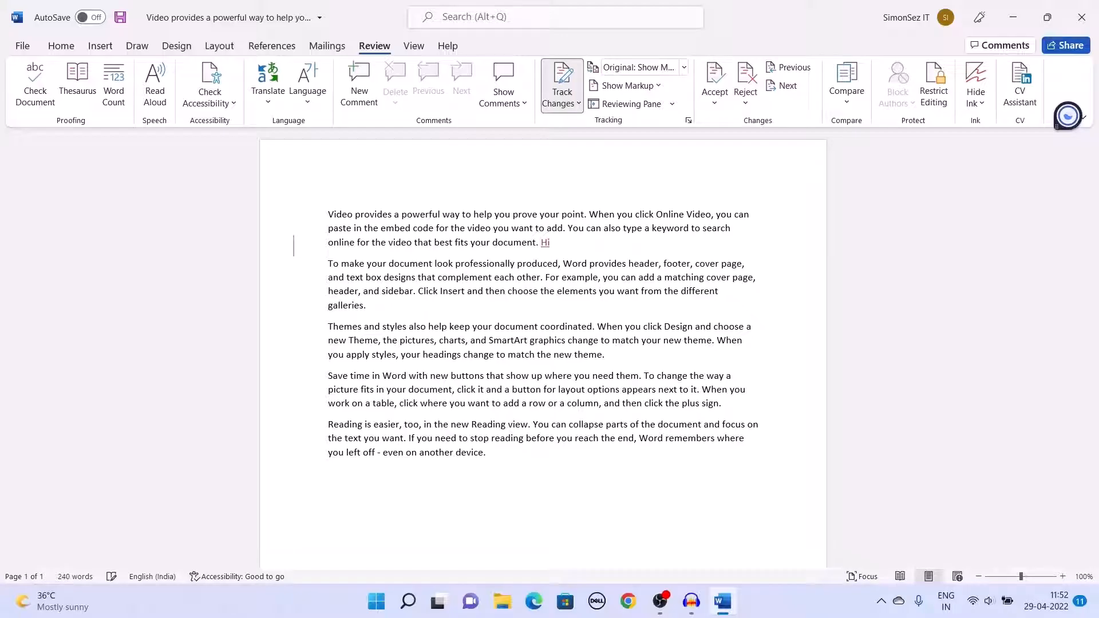
type(", Nice to Meet You.")
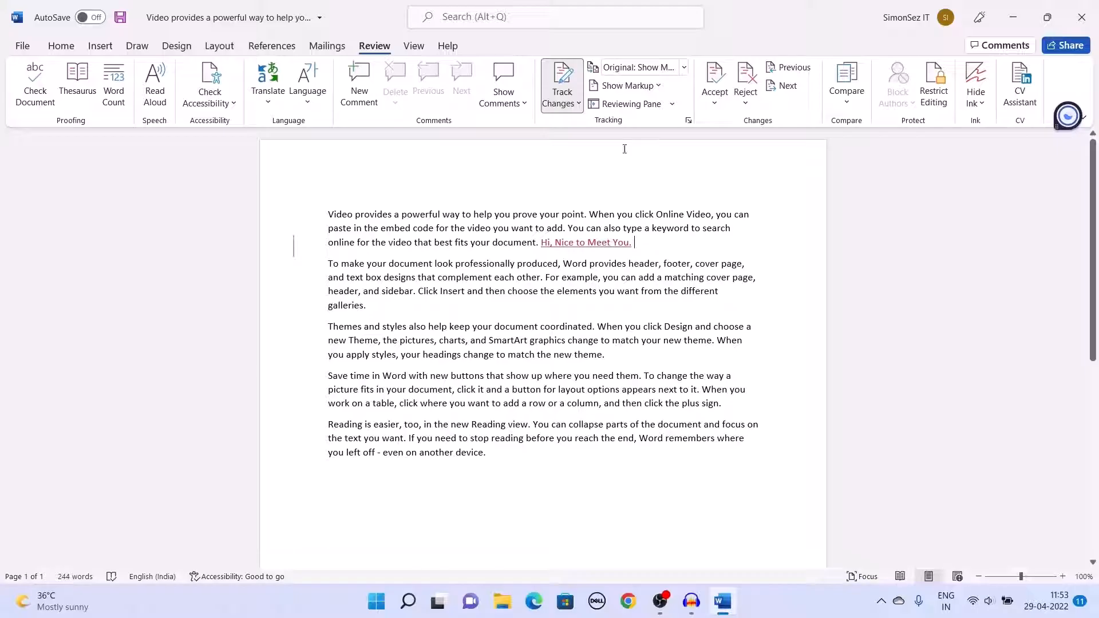
- Turn off Track Changes for the document
left_click(568, 82)
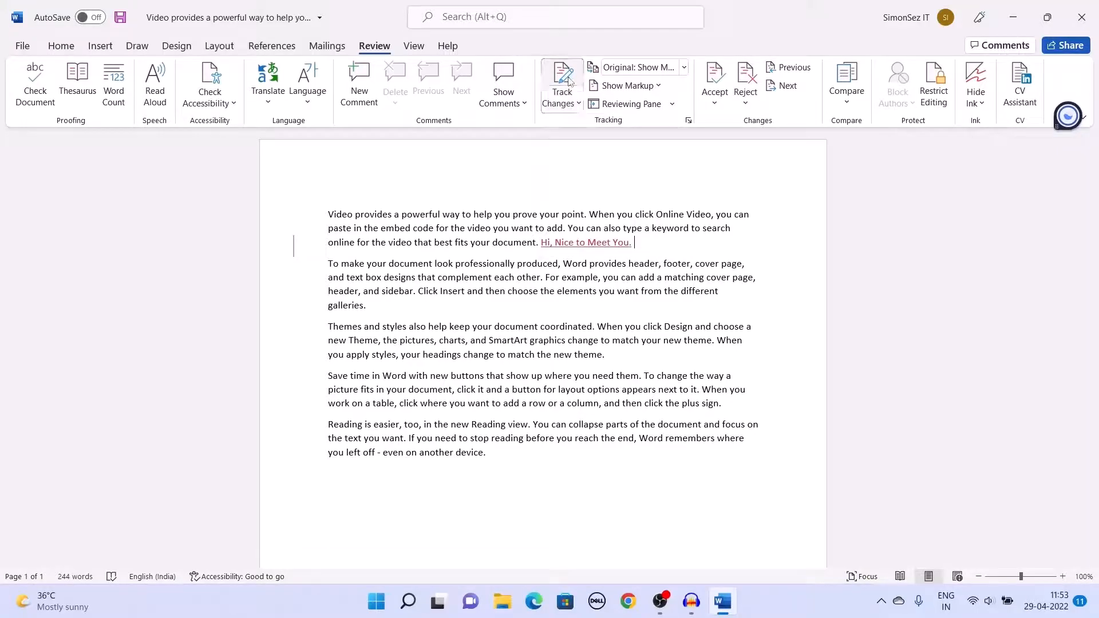
left_click(568, 81)
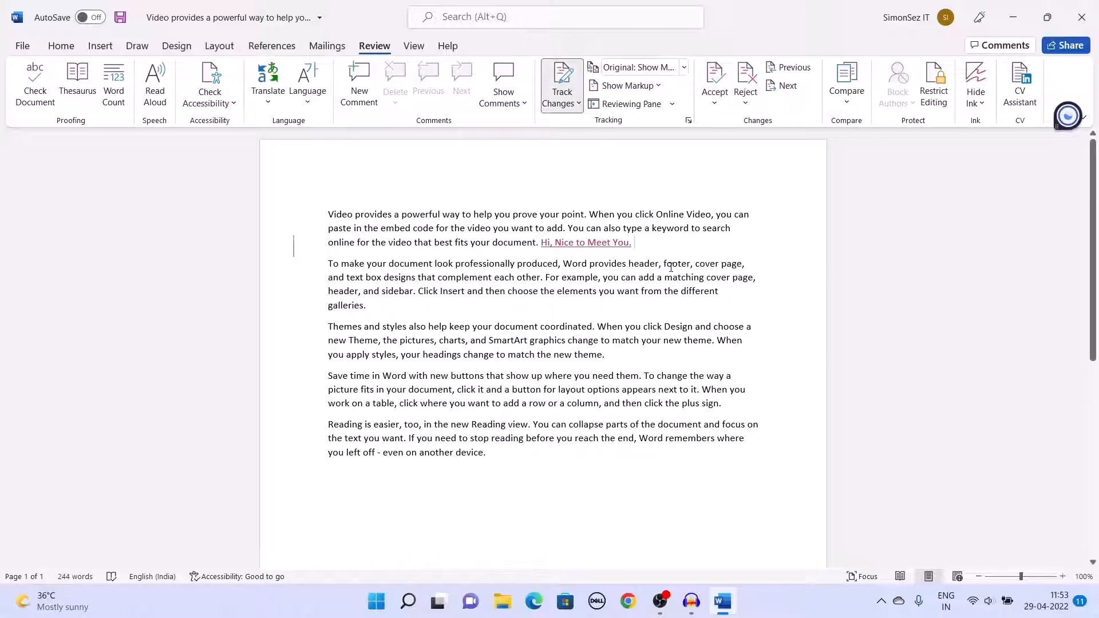
key("ctrl+shift+e")
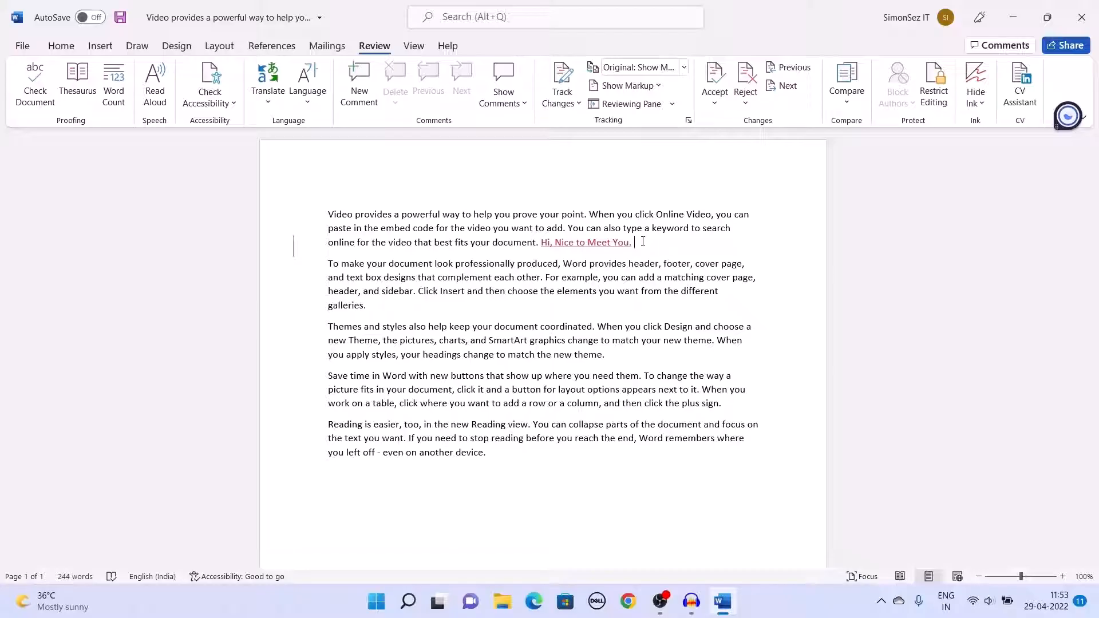
- Post the comment "Not Necessary" on the sentence "Hi, Nice to Meet You." and collapse the comments display
left_click_drag(634, 244, 546, 245)
left_click(504, 83)
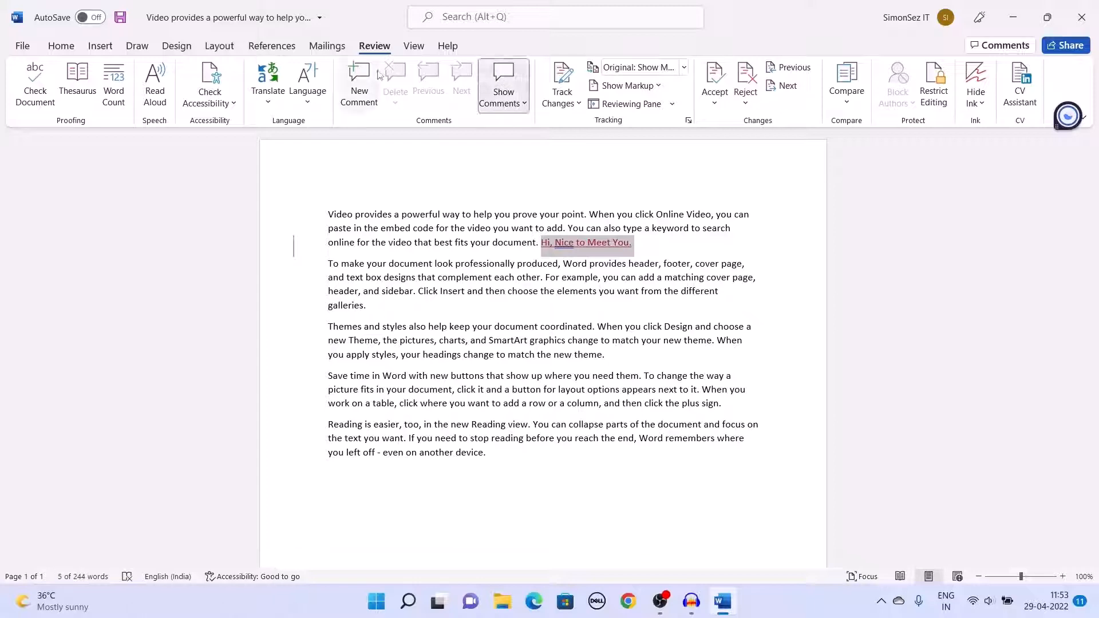
left_click(356, 82)
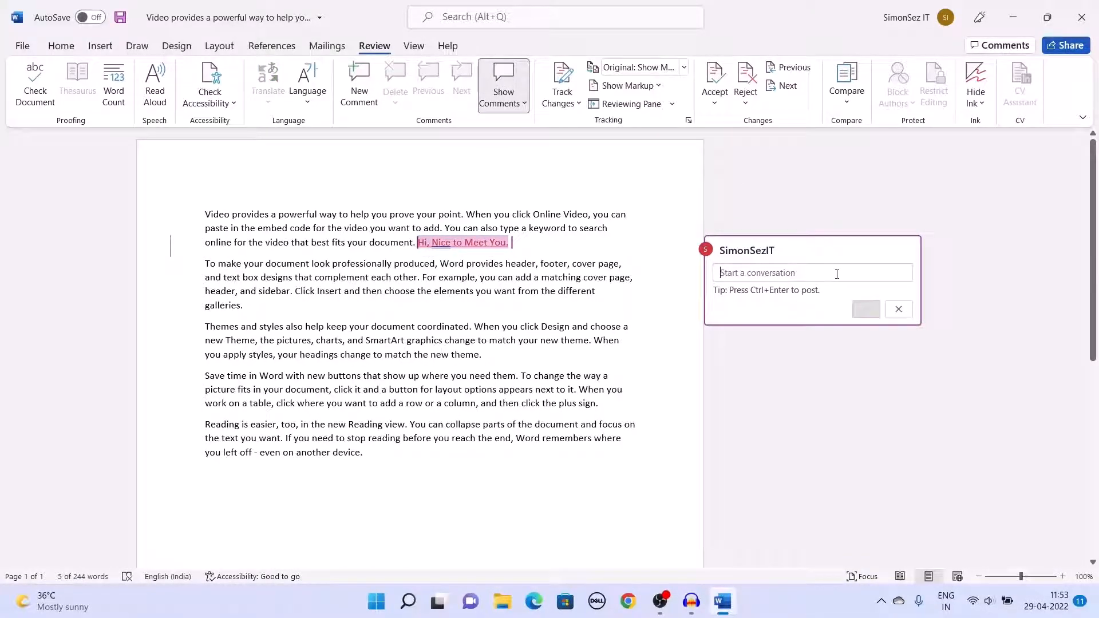
type("Not")
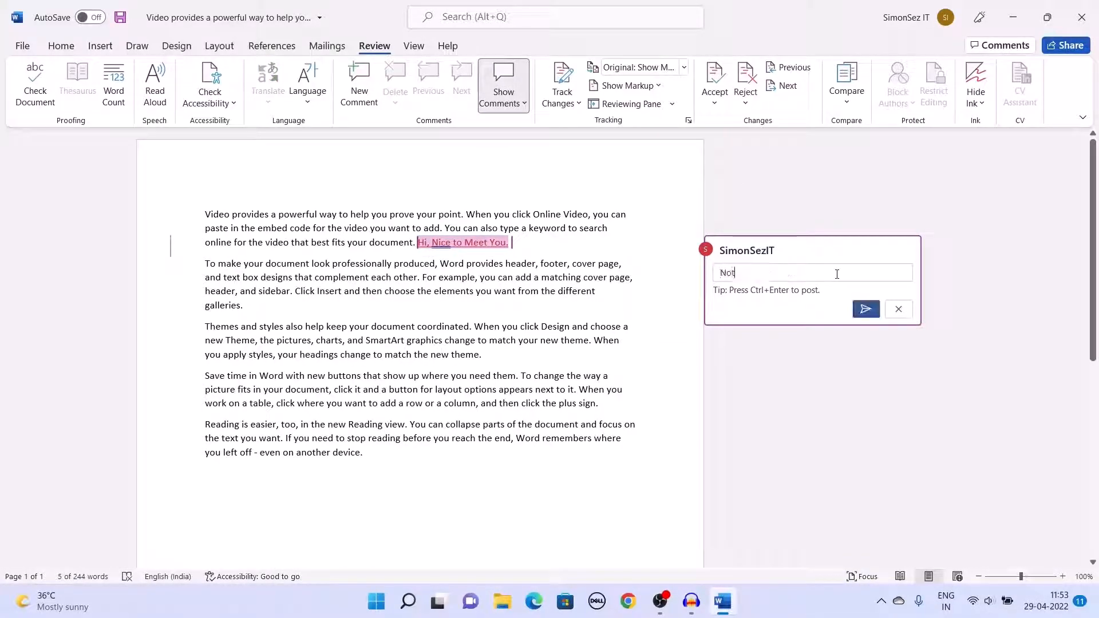
type(" Necessary")
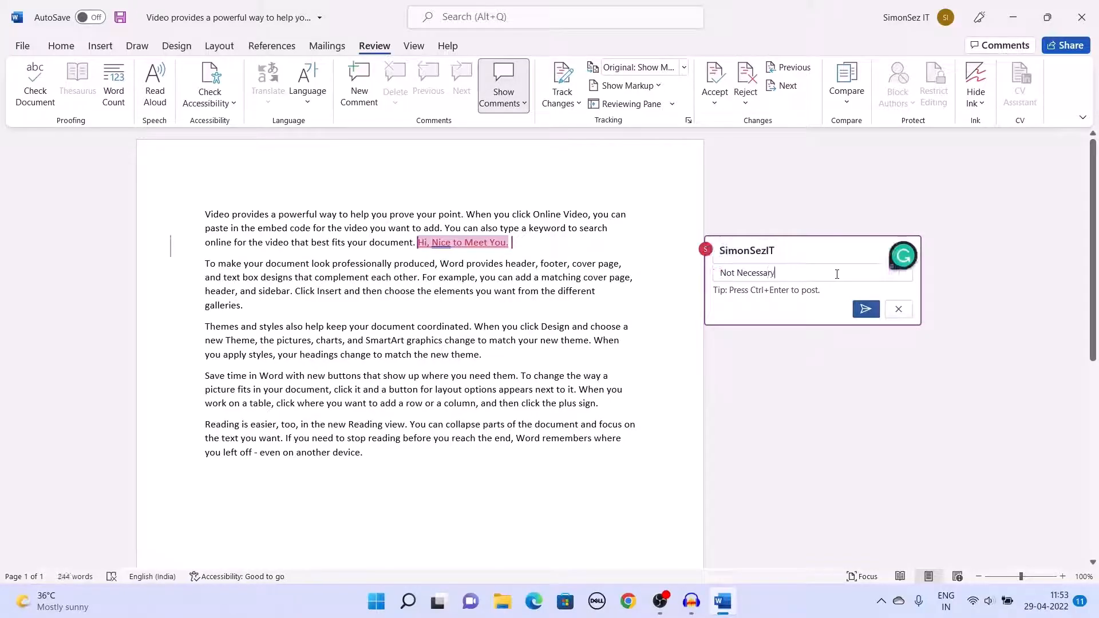
left_click(866, 310)
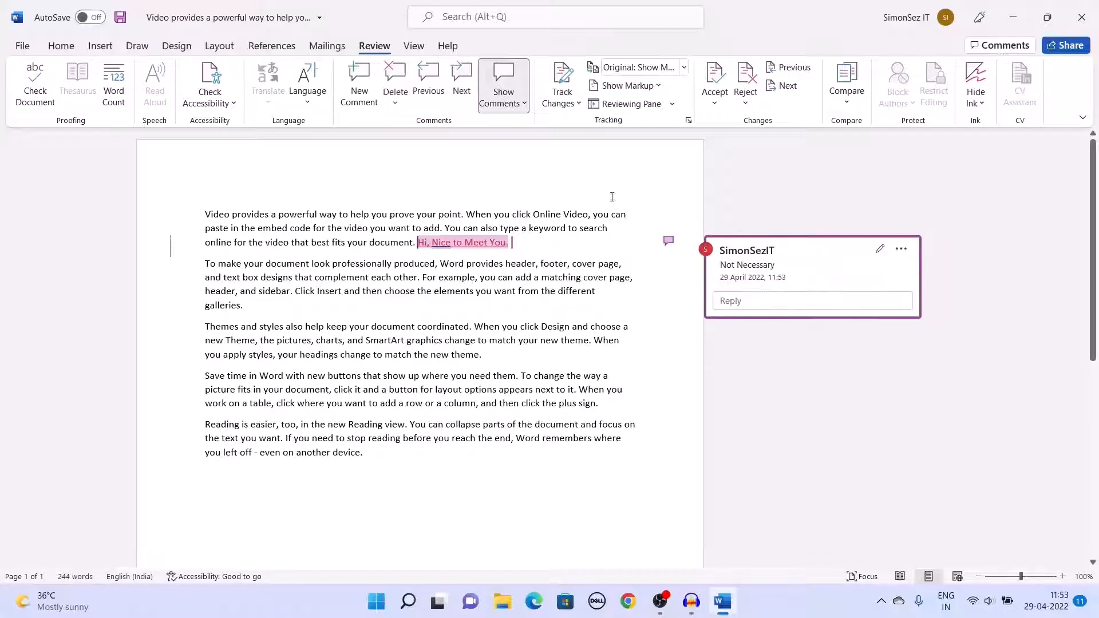
left_click(511, 83)
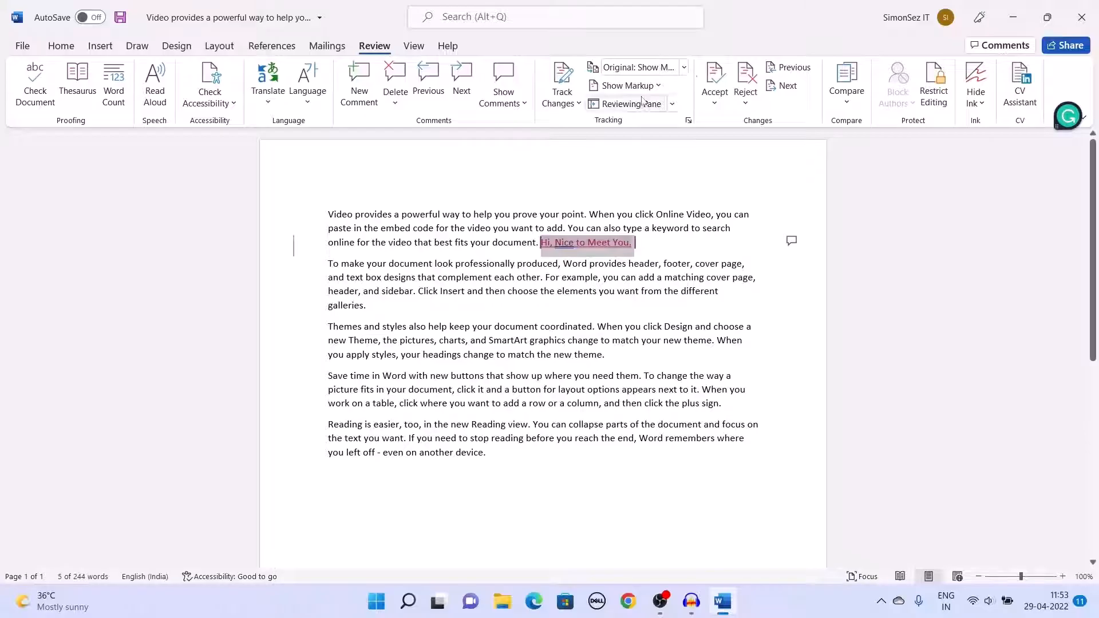
- Set the review display to Simple Markup and deselect the commented sentence
left_click(684, 68)
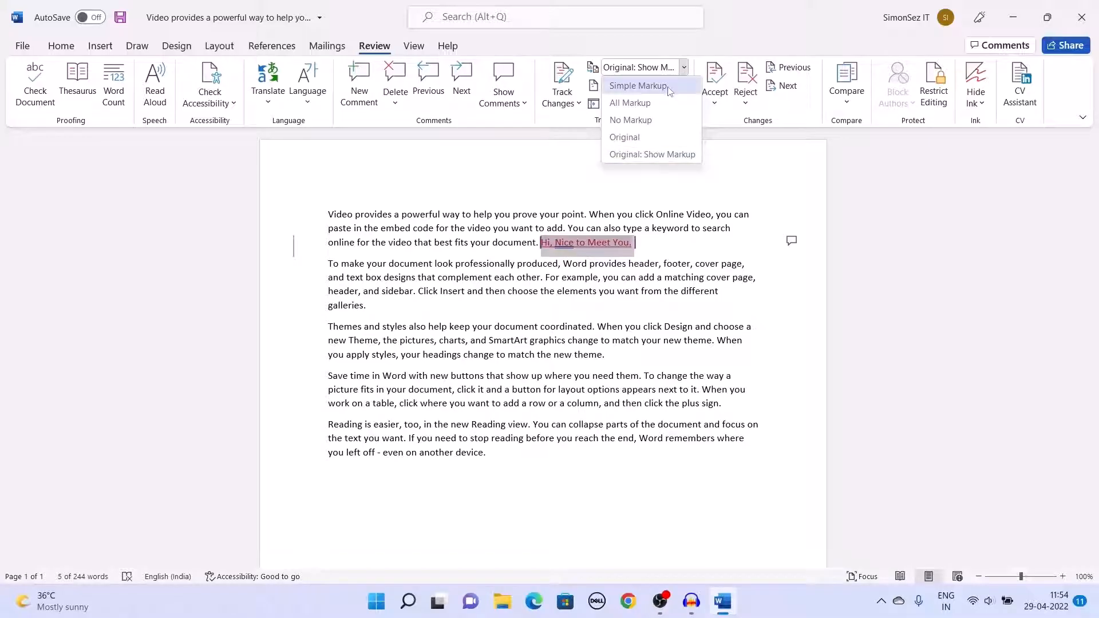
left_click(668, 91)
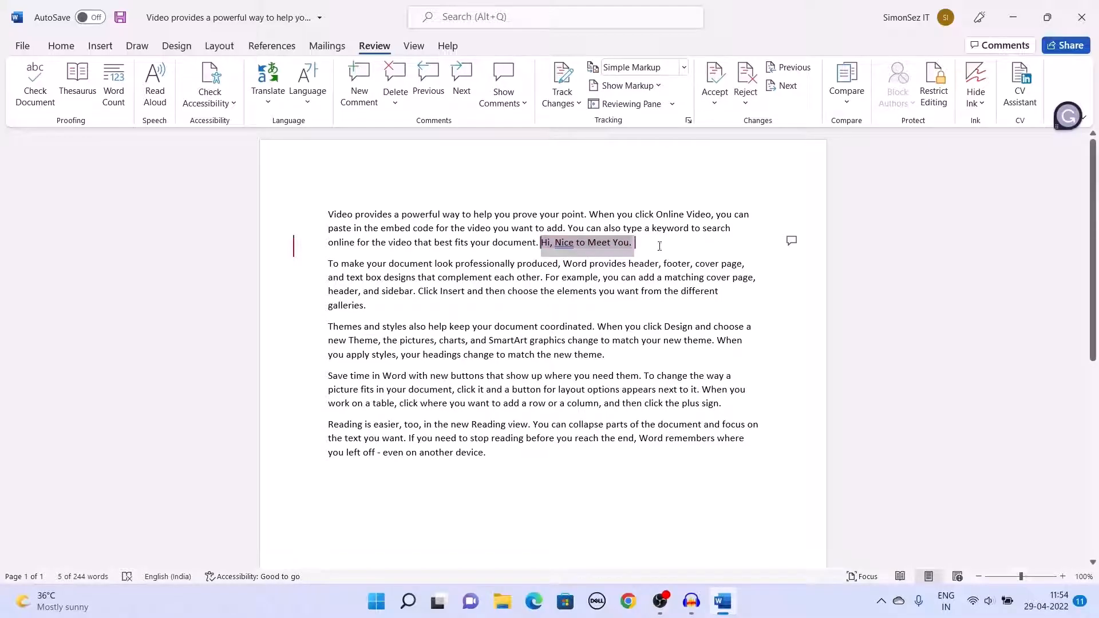
left_click(884, 297)
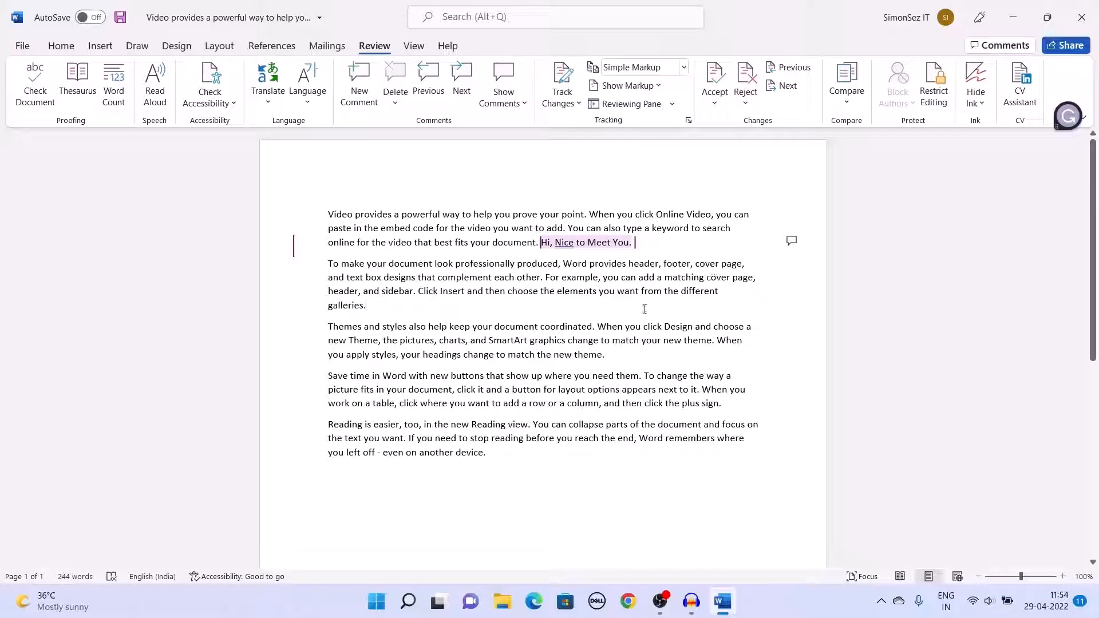
left_click(461, 242)
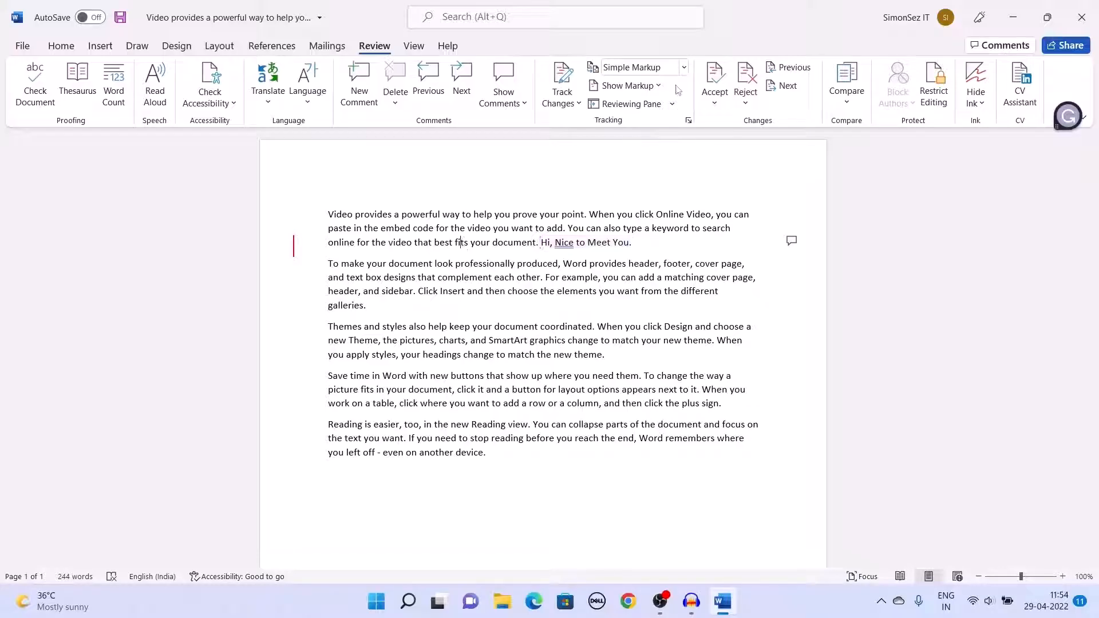
- Switch the review display to All Markup, and after that to No Markup
left_click(683, 67)
left_click(635, 101)
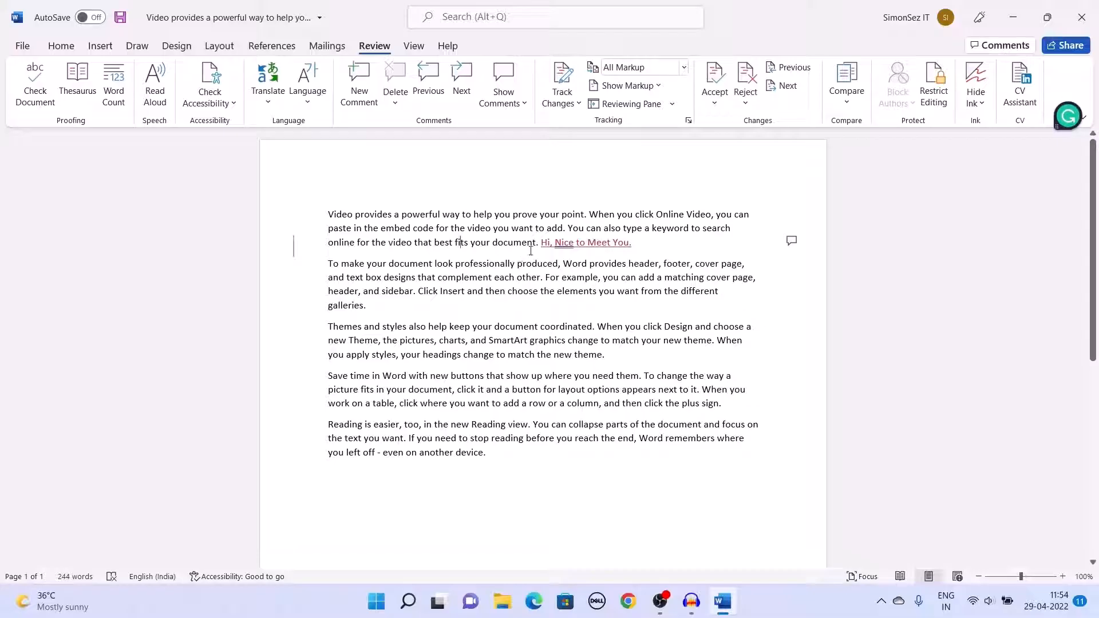
left_click(670, 67)
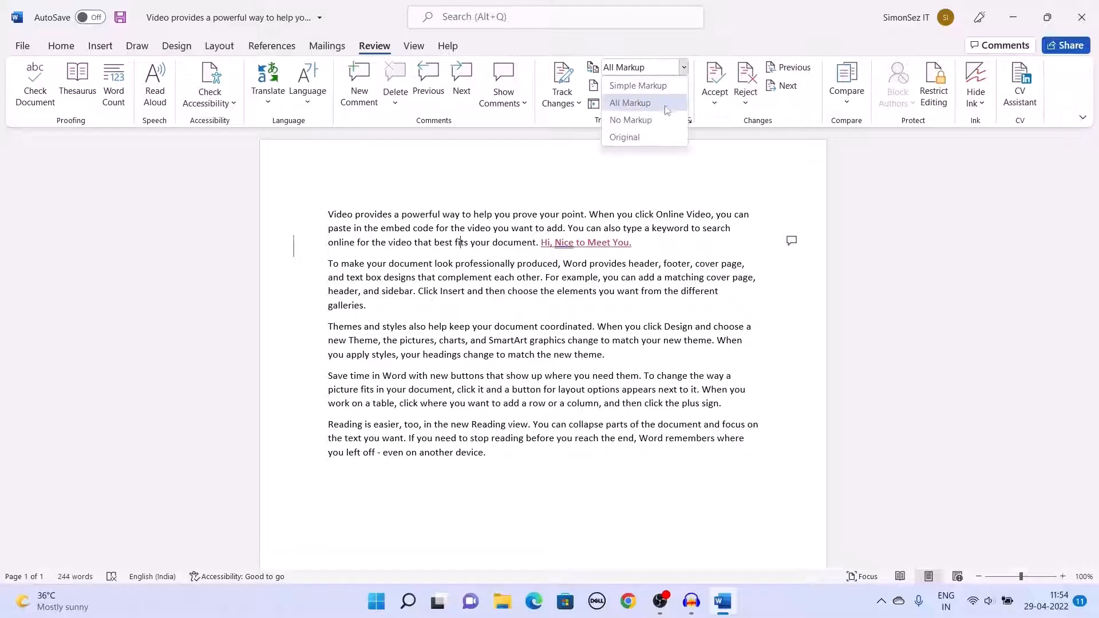
left_click(653, 120)
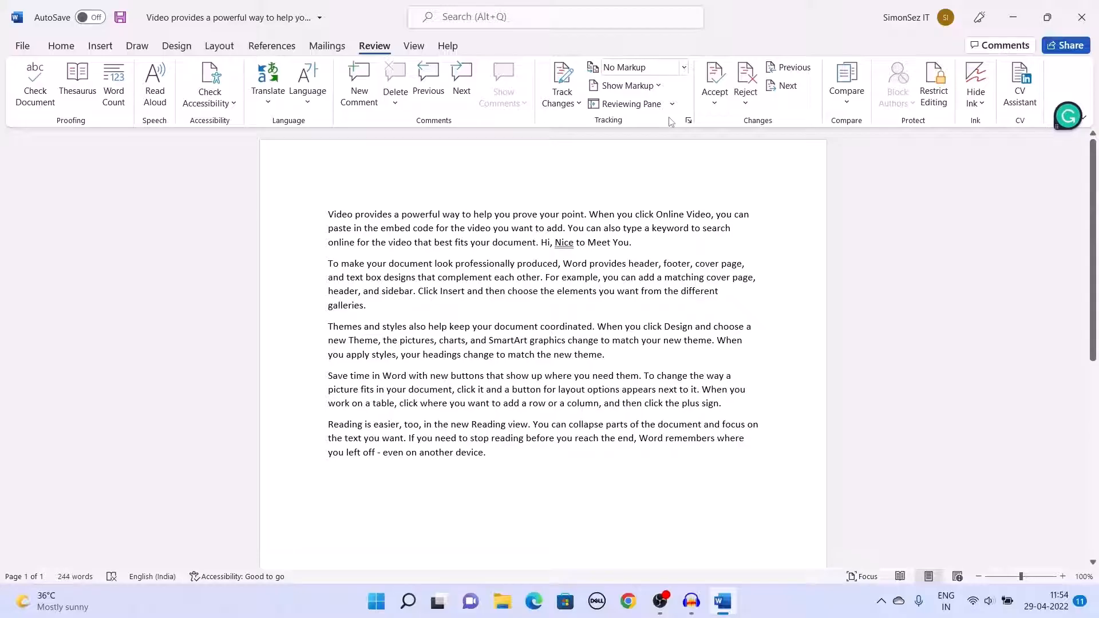
- Show the Original version of the document, and return the review display to Simple Markup
left_click(678, 68)
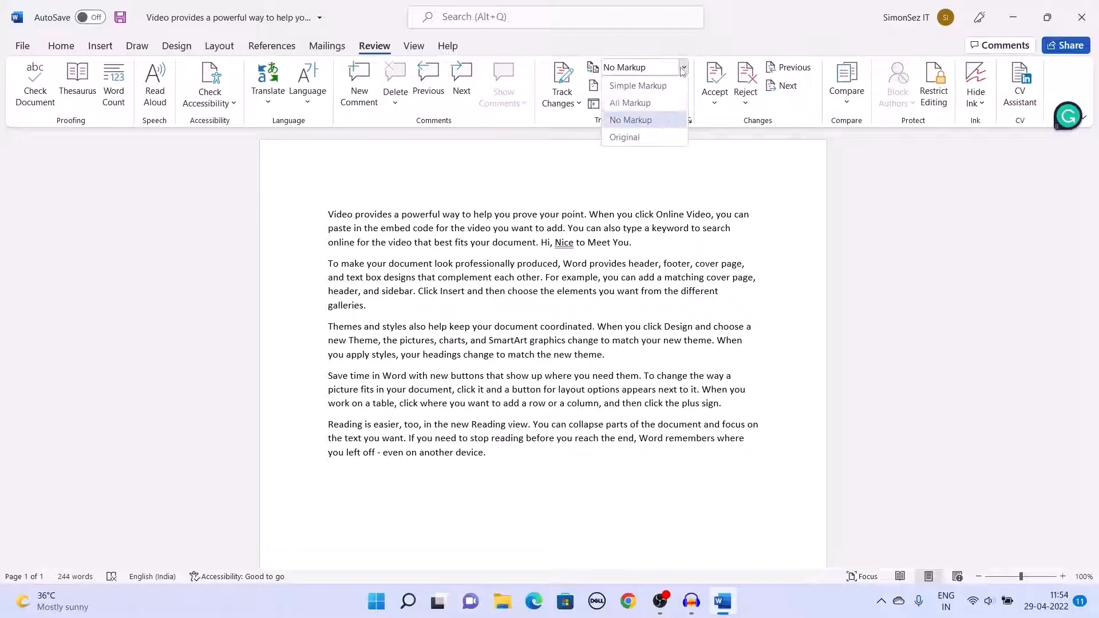
left_click(655, 137)
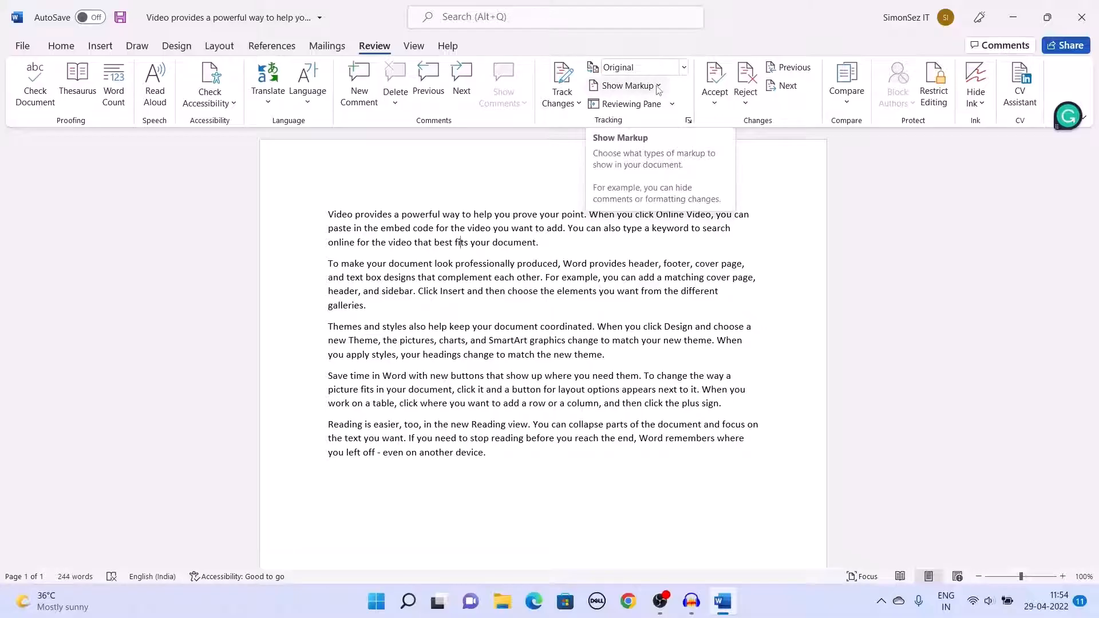
left_click(658, 67)
left_click(659, 84)
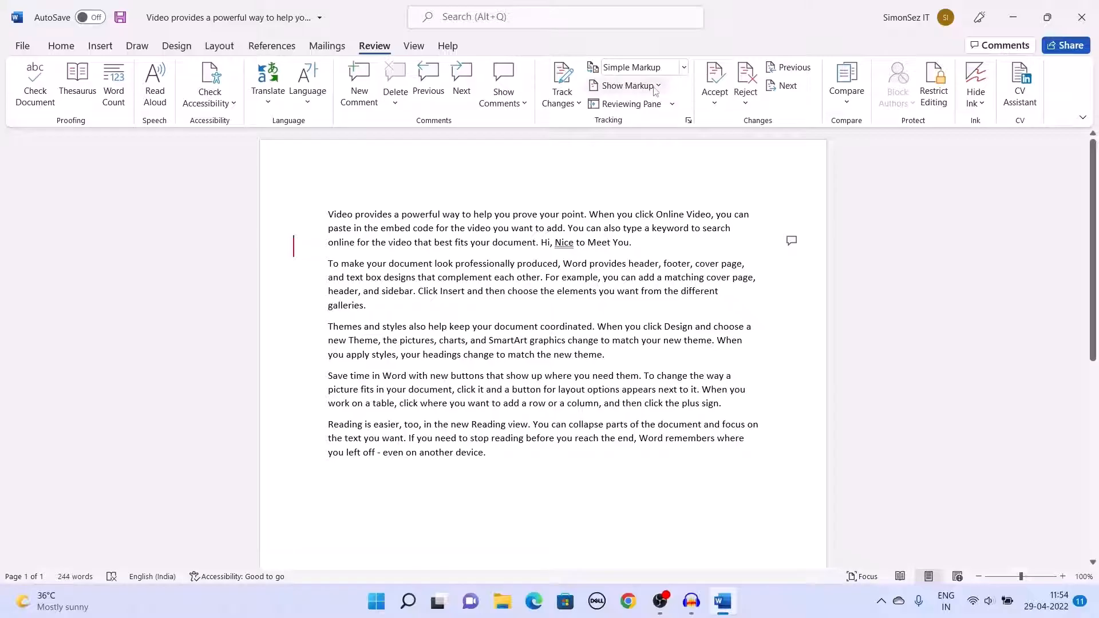
- Toggle the display of formatting changes in the markup off and back on, twice
left_click(650, 89)
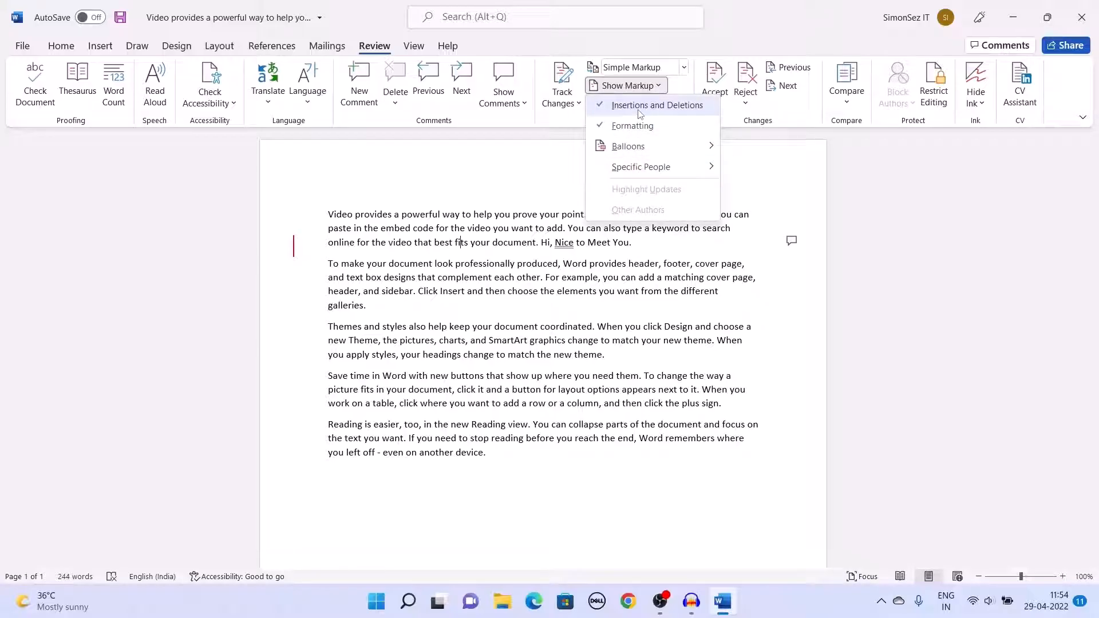
left_click(638, 126)
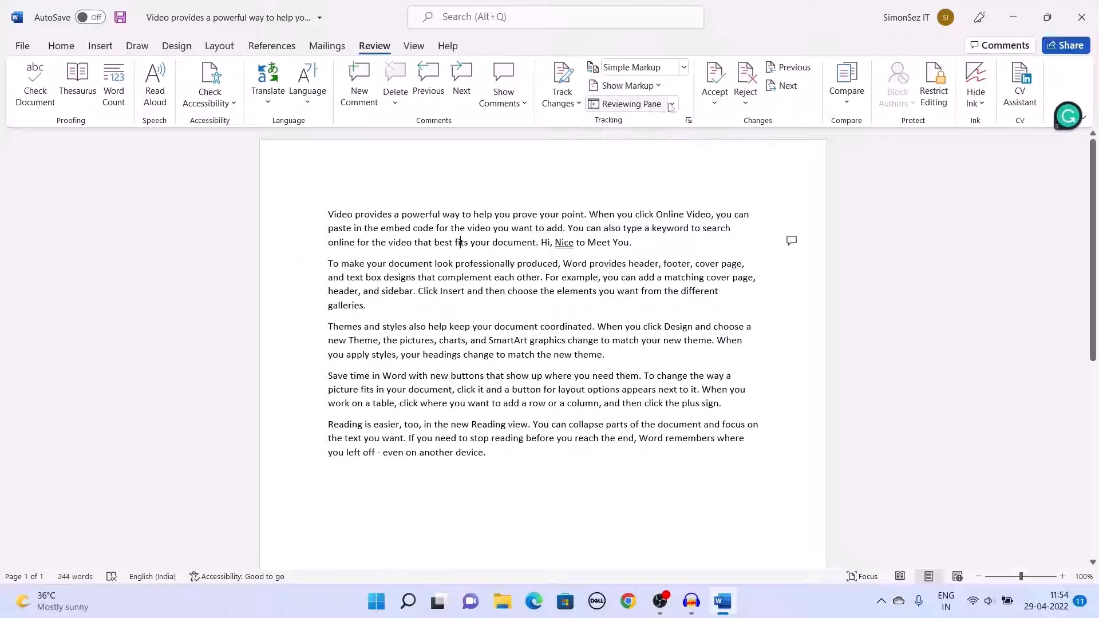
left_click(627, 85)
left_click(652, 125)
left_click(648, 85)
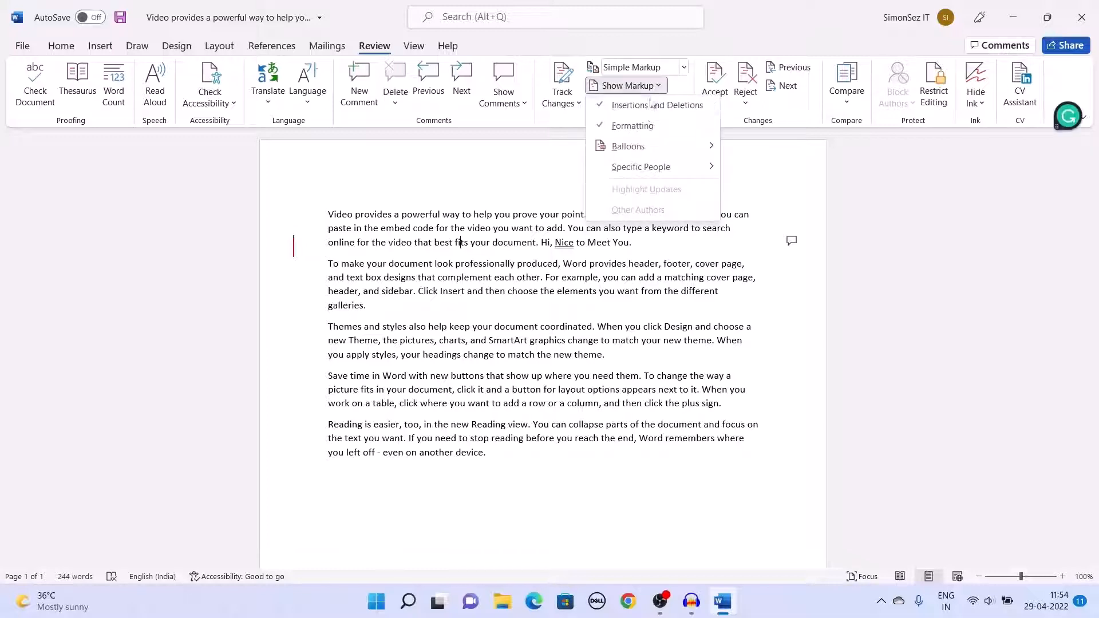
left_click(653, 125)
left_click(653, 86)
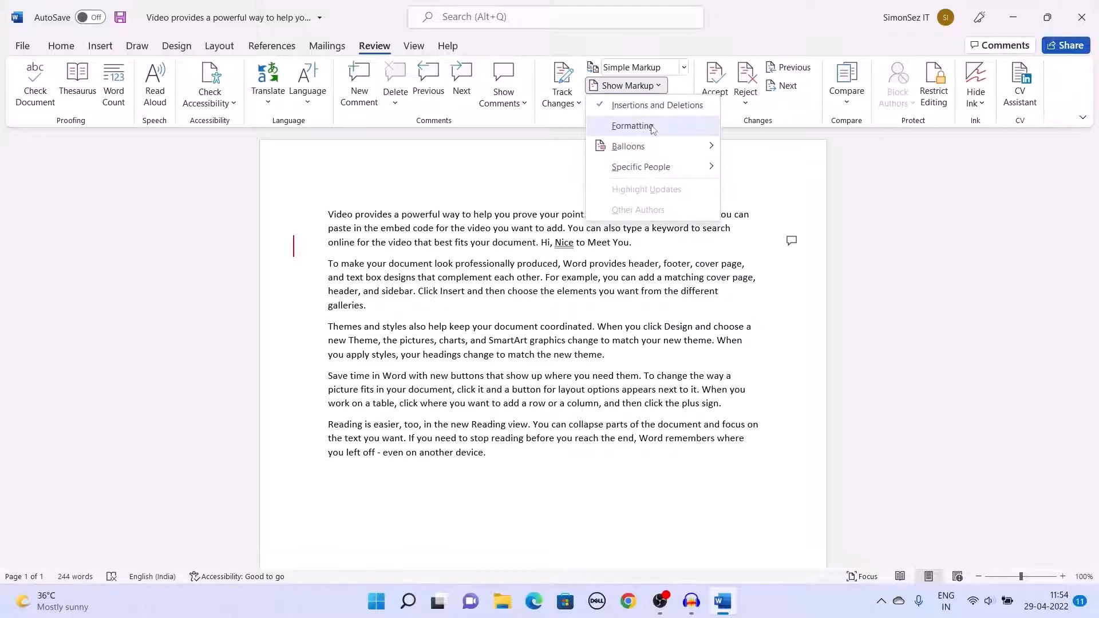
left_click(653, 125)
- Look over the markup display choices for Specific People and Balloons without changing them
left_click(653, 86)
mouse_move(685, 168)
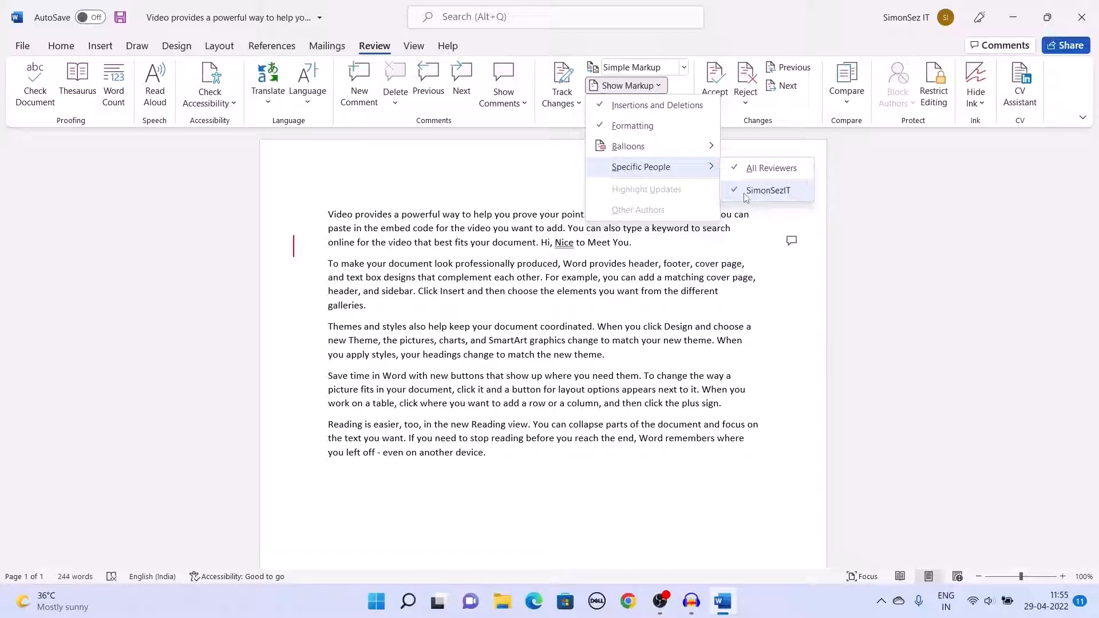
mouse_move(693, 148)
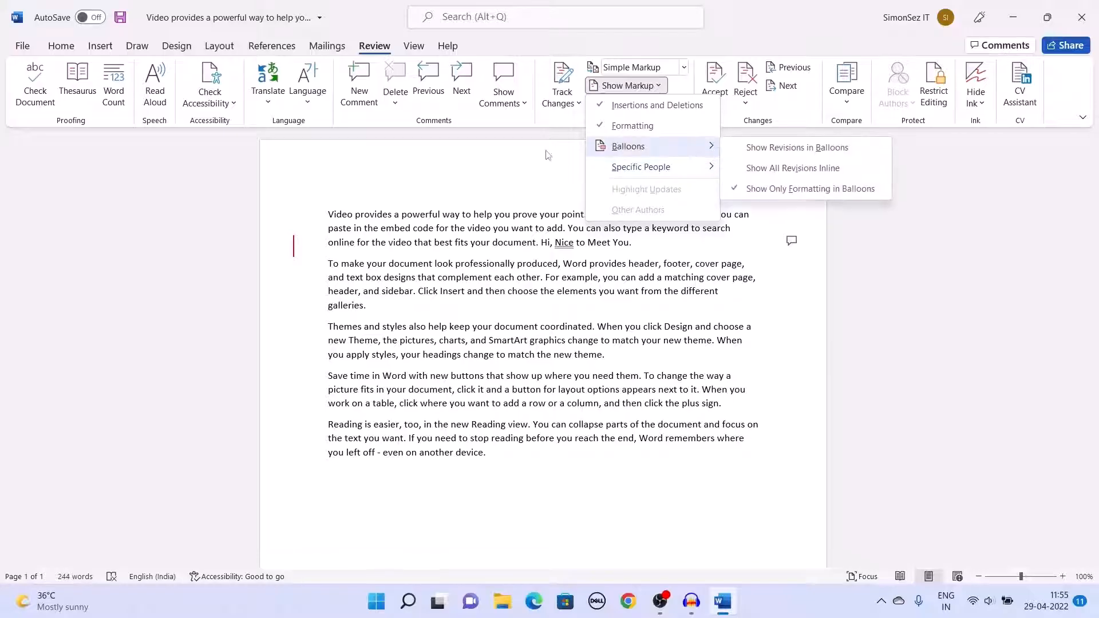
left_click(544, 143)
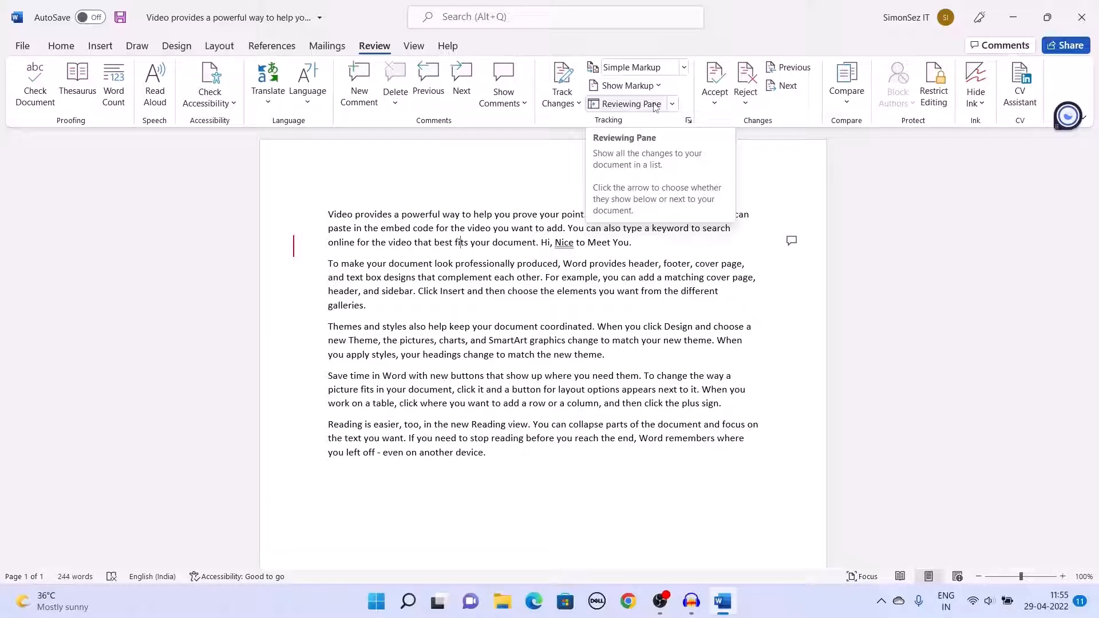
- Open the Reviewing Pane to examine the list of revisions, and close it again
left_click(656, 108)
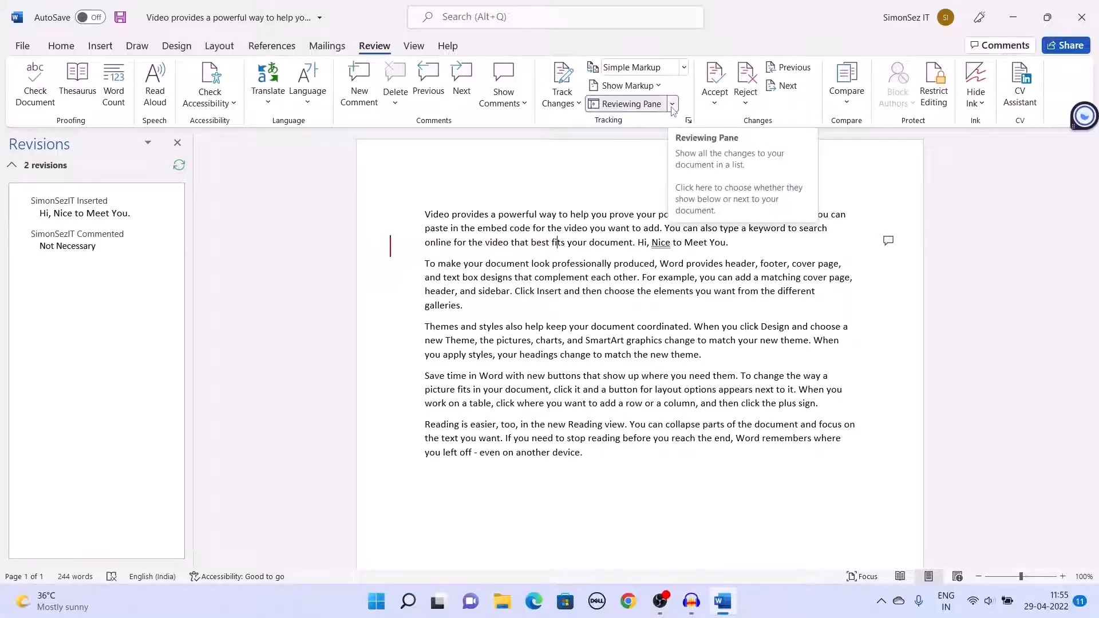
left_click(624, 108)
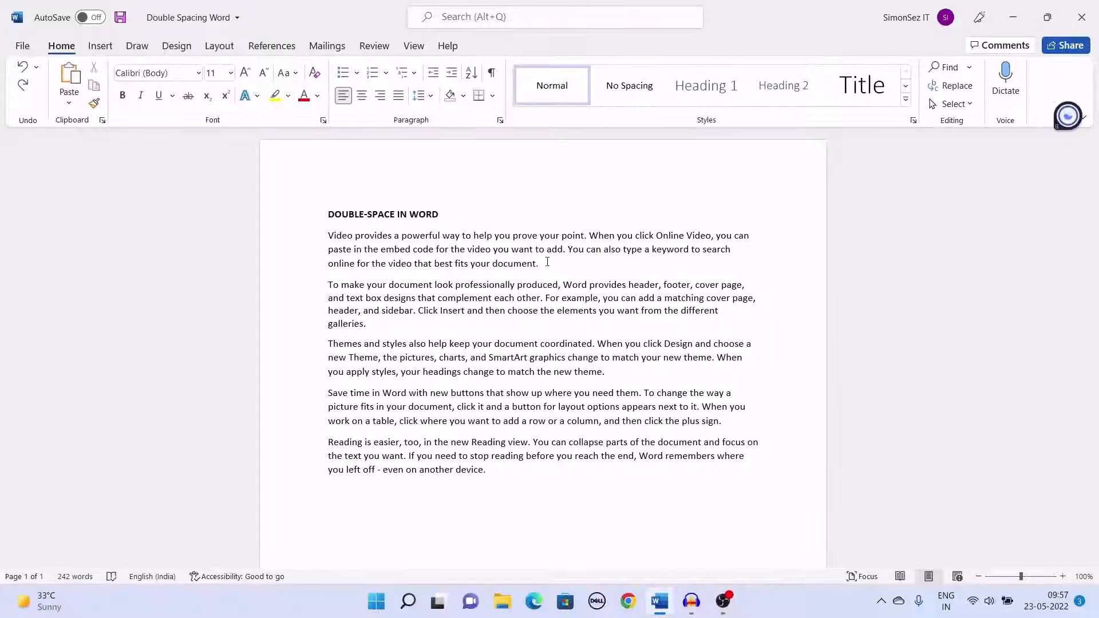
- Apply the built-in Double paragraph spacing to the whole document, and undo it
left_click(547, 263)
left_click(544, 263)
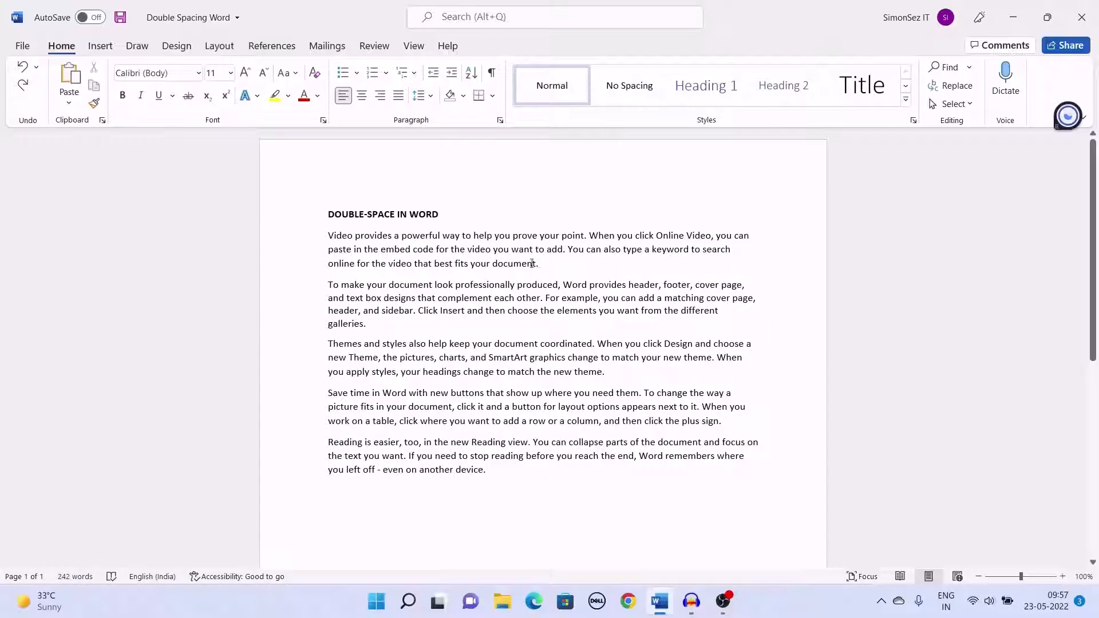
left_click(191, 50)
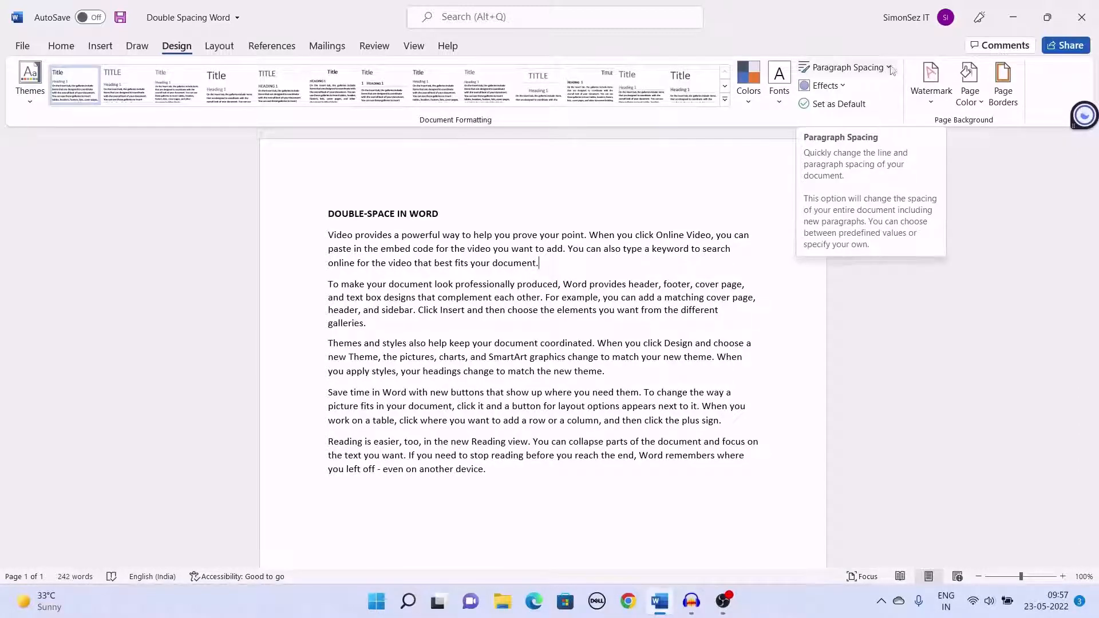
left_click(891, 73)
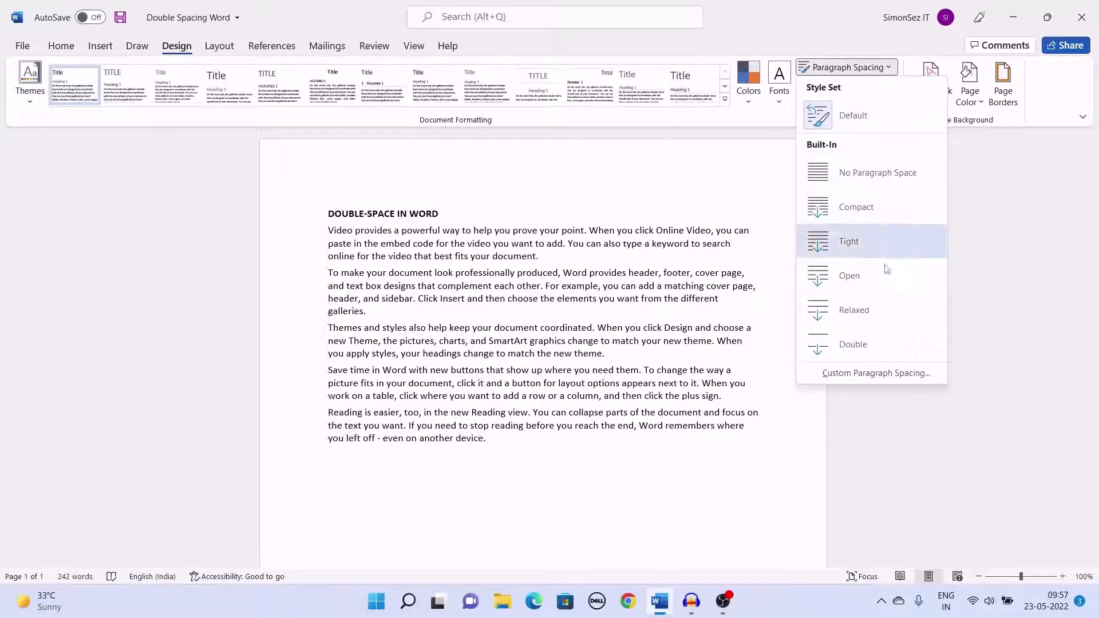
left_click(891, 342)
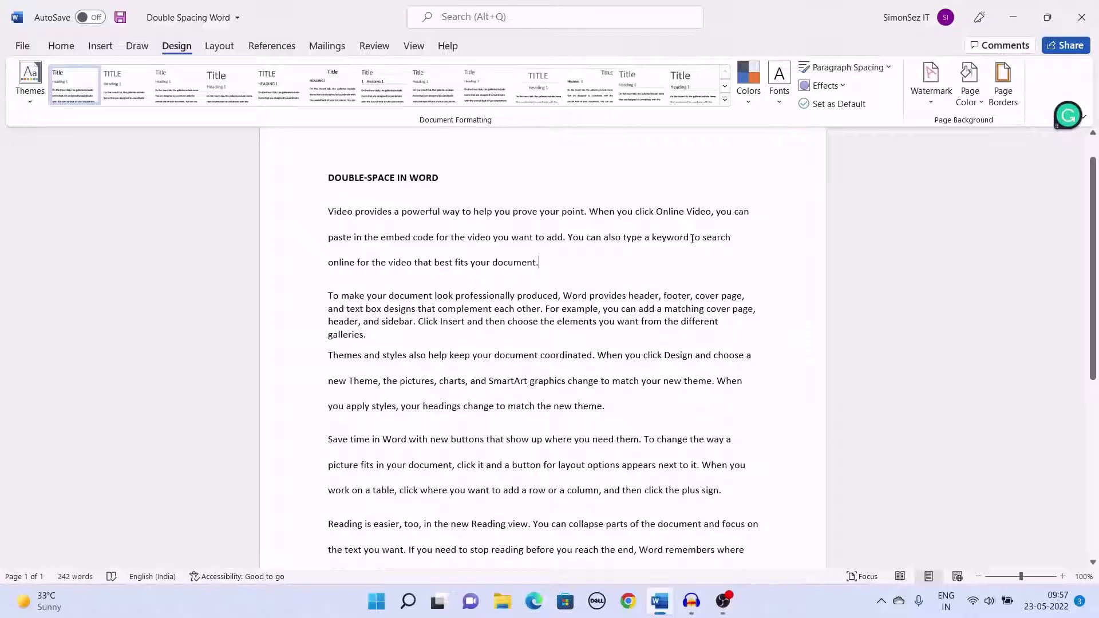
key("ctrl+z")
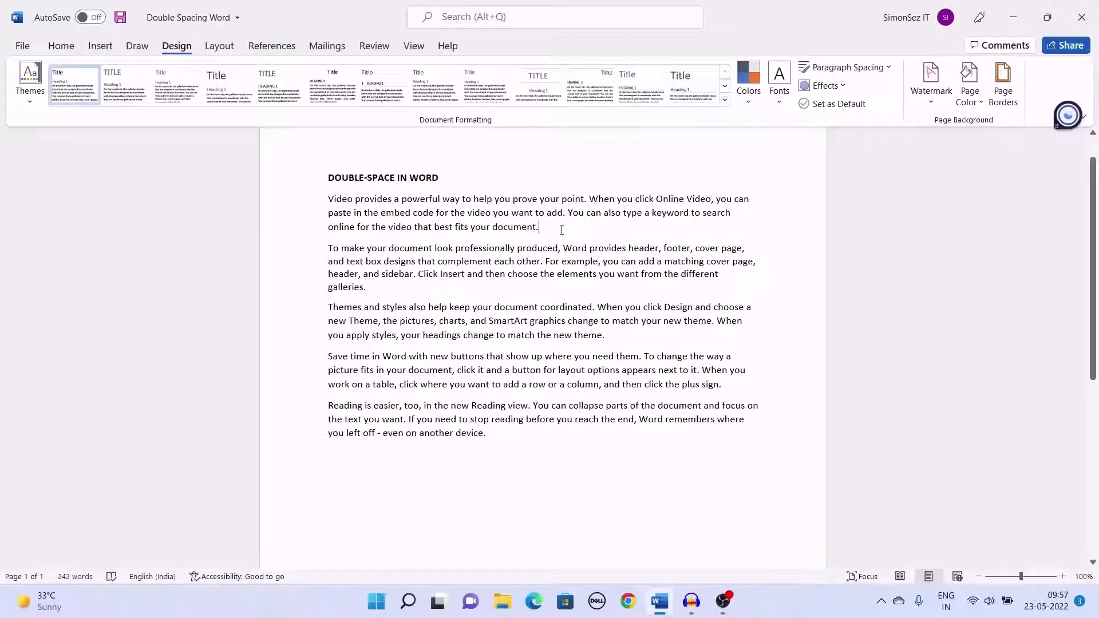
- Set the line spacing of the paragraph starting "Video provides" to 2.0, and undo the change
left_click_drag(561, 230, 330, 199)
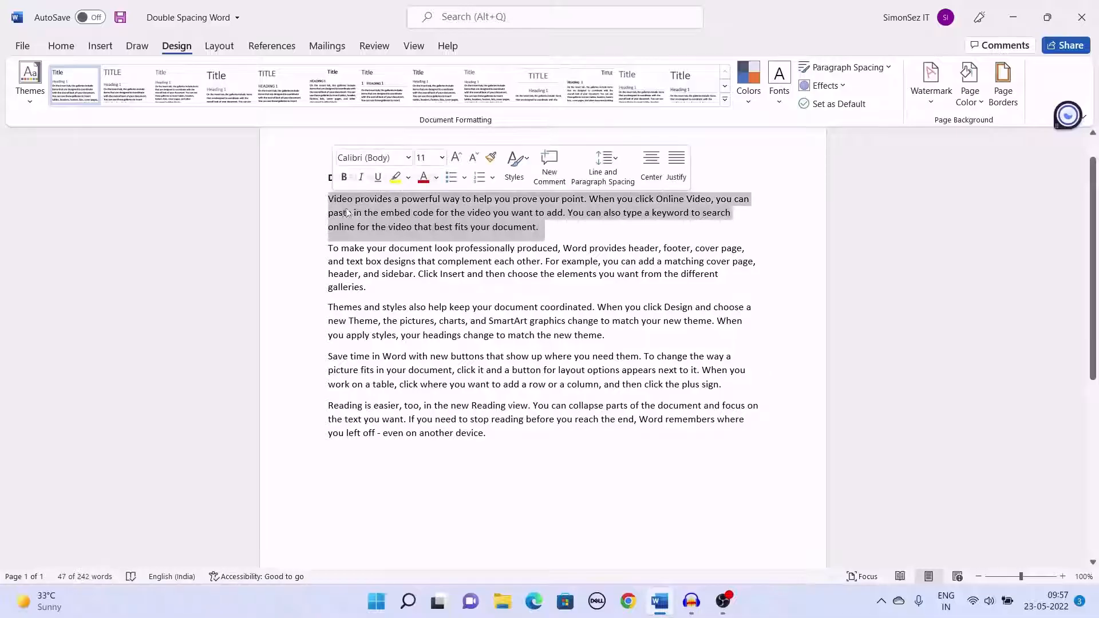
left_click(61, 46)
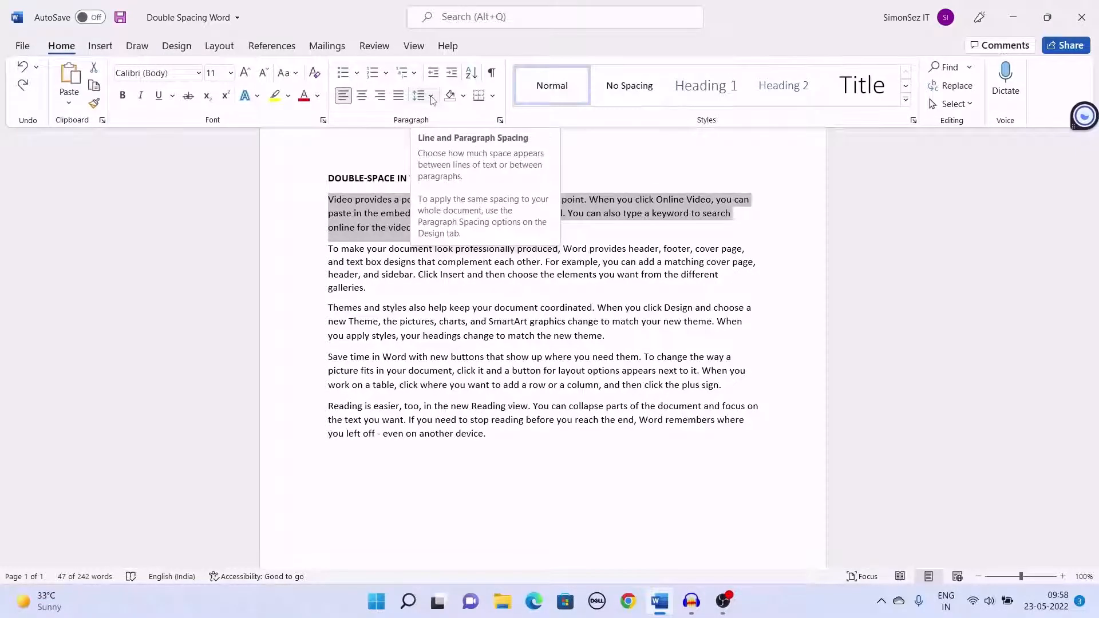
left_click(431, 97)
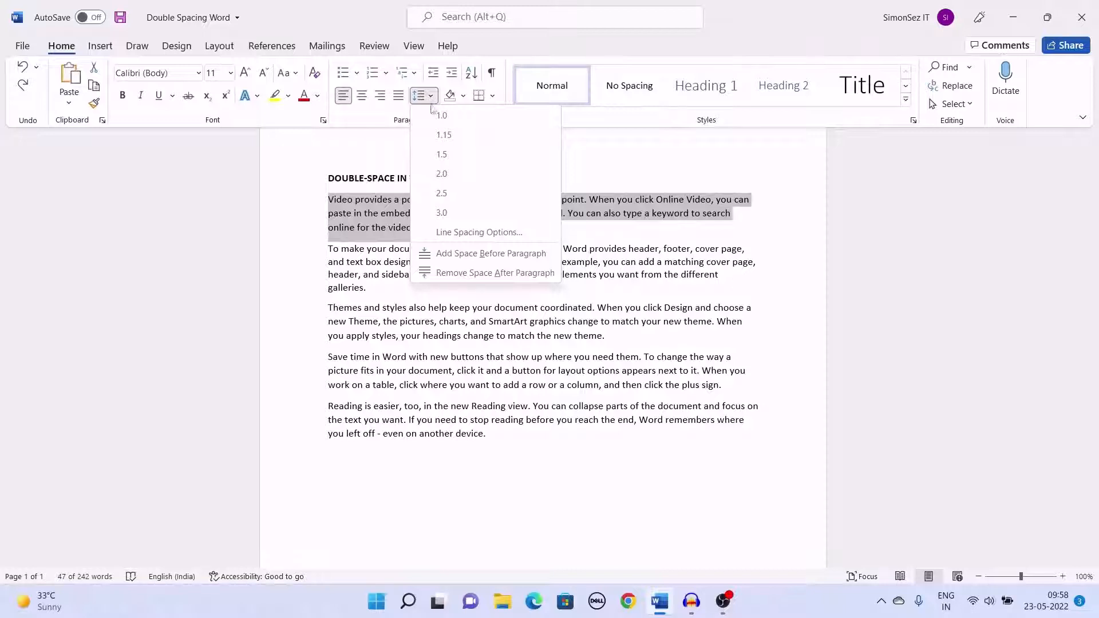
left_click(435, 174)
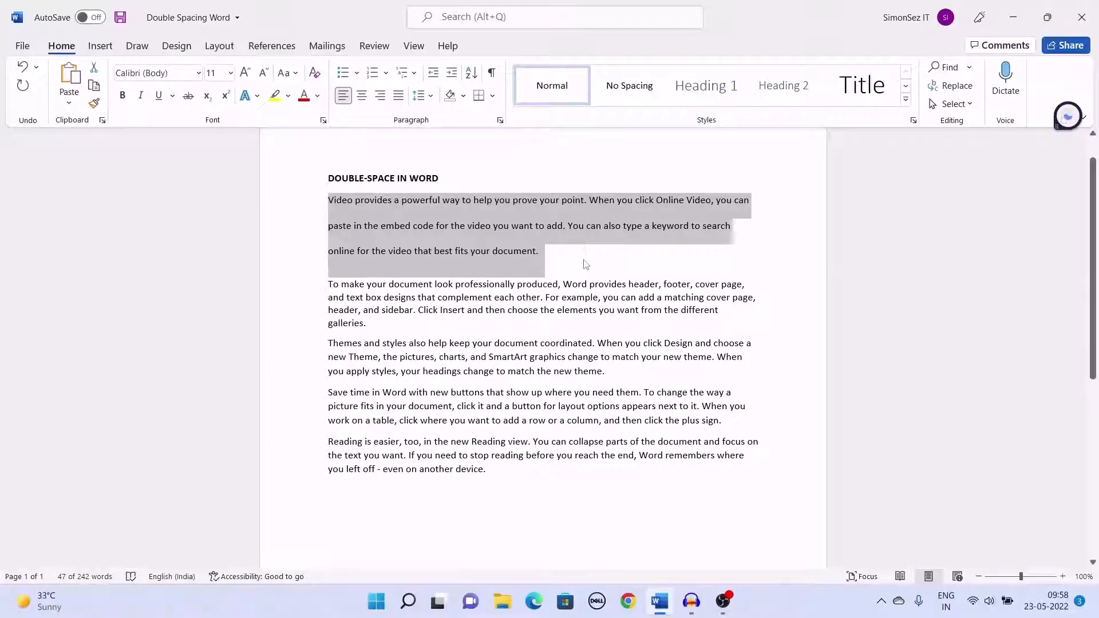
left_click(551, 249)
key("ctrl+z")
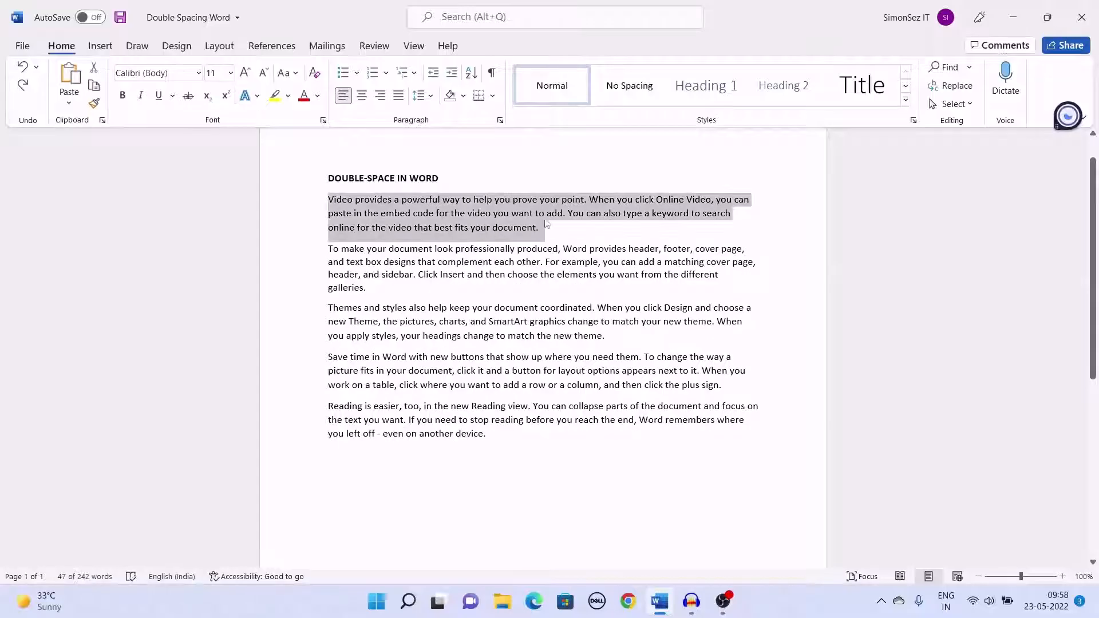
left_click(557, 231)
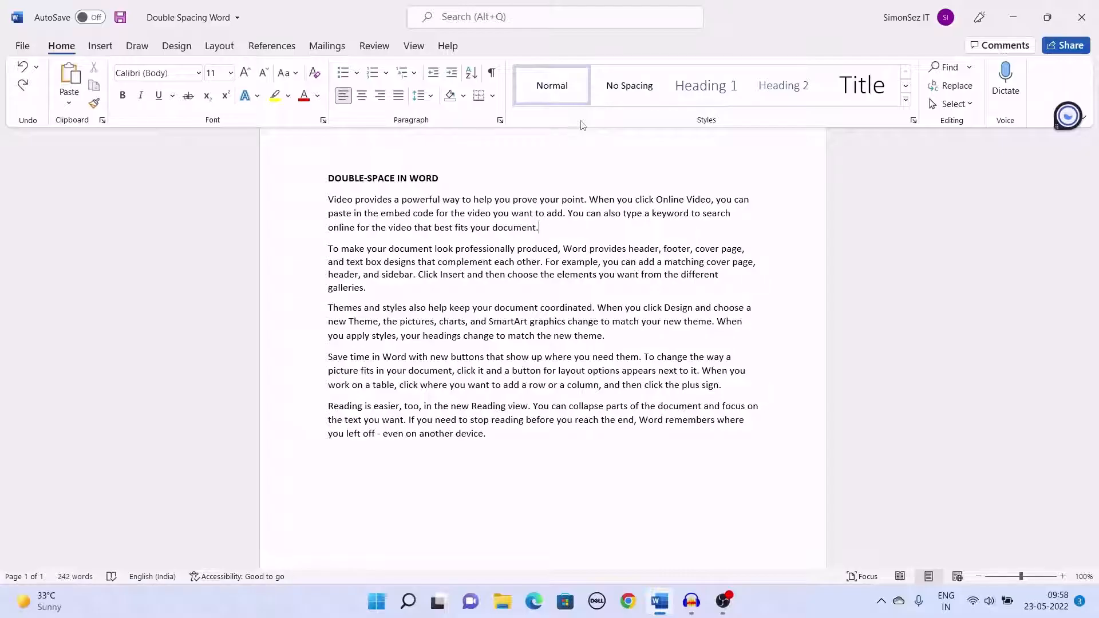
- Modify the Normal style to use double line spacing, and undo the style change
right_click(559, 101)
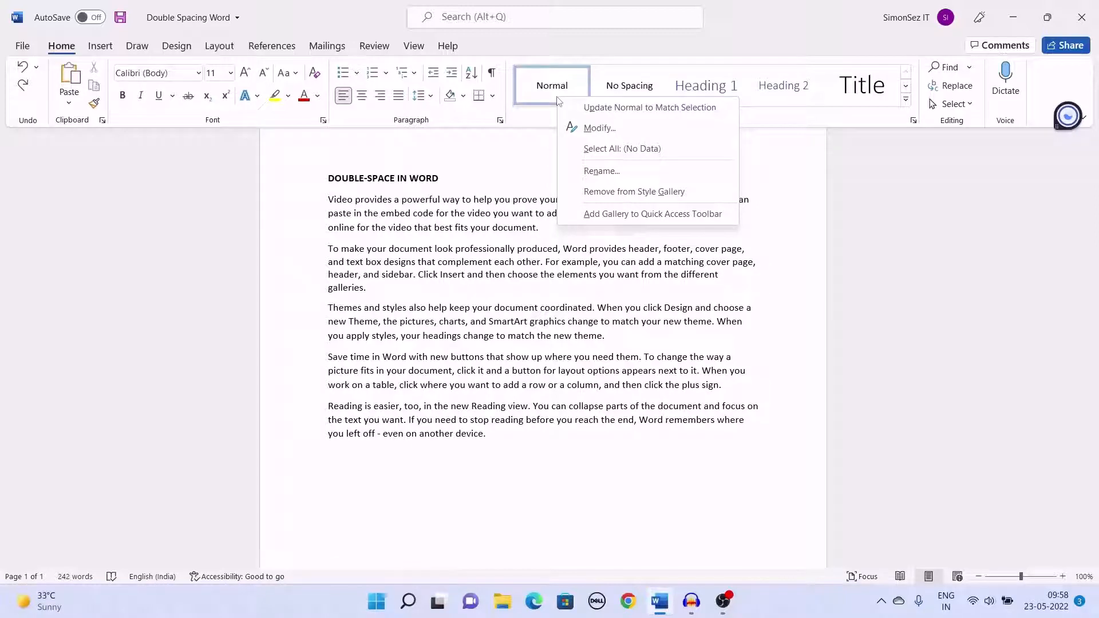
left_click(571, 128)
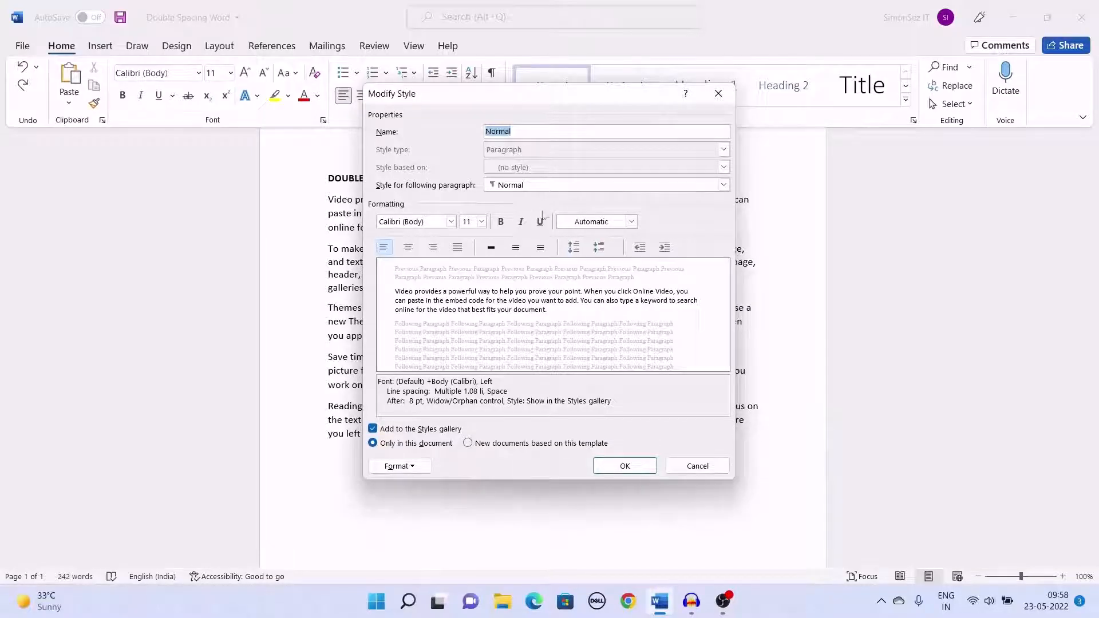
left_click(546, 251)
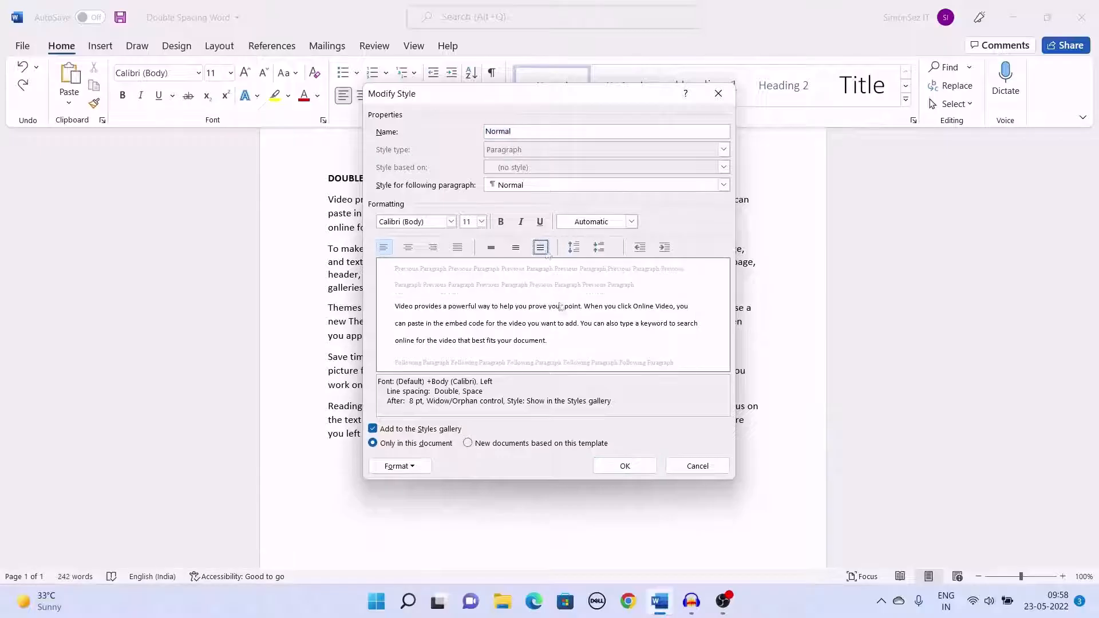
left_click(620, 467)
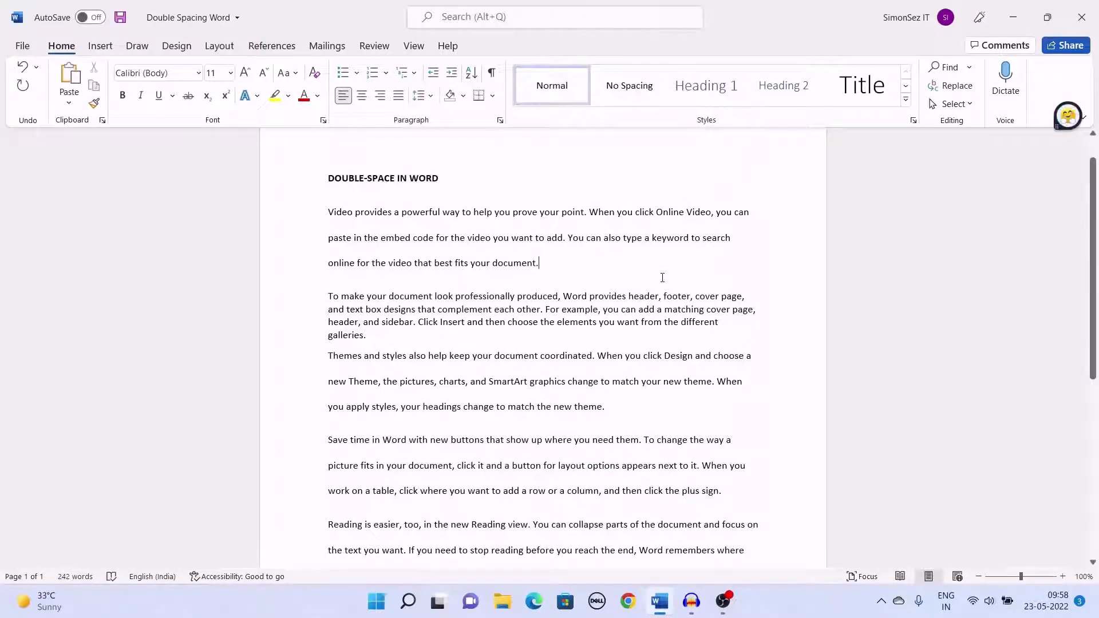
key("ctrl+z")
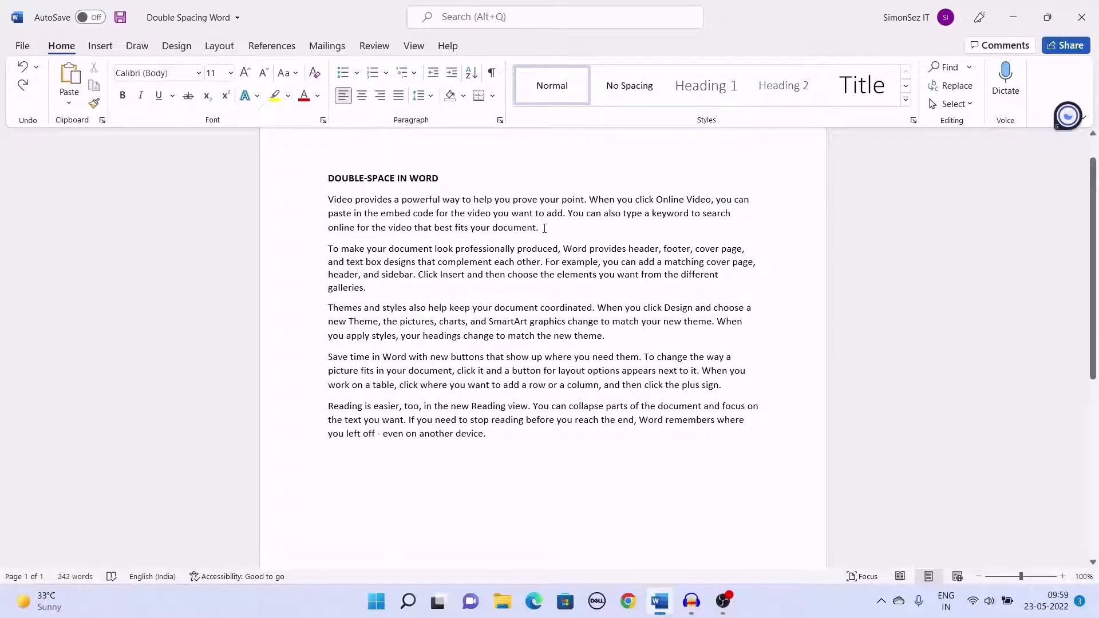
- Apply double line spacing to only the paragraph starting "Video provides", and deselect it
left_click_drag(545, 228, 329, 199)
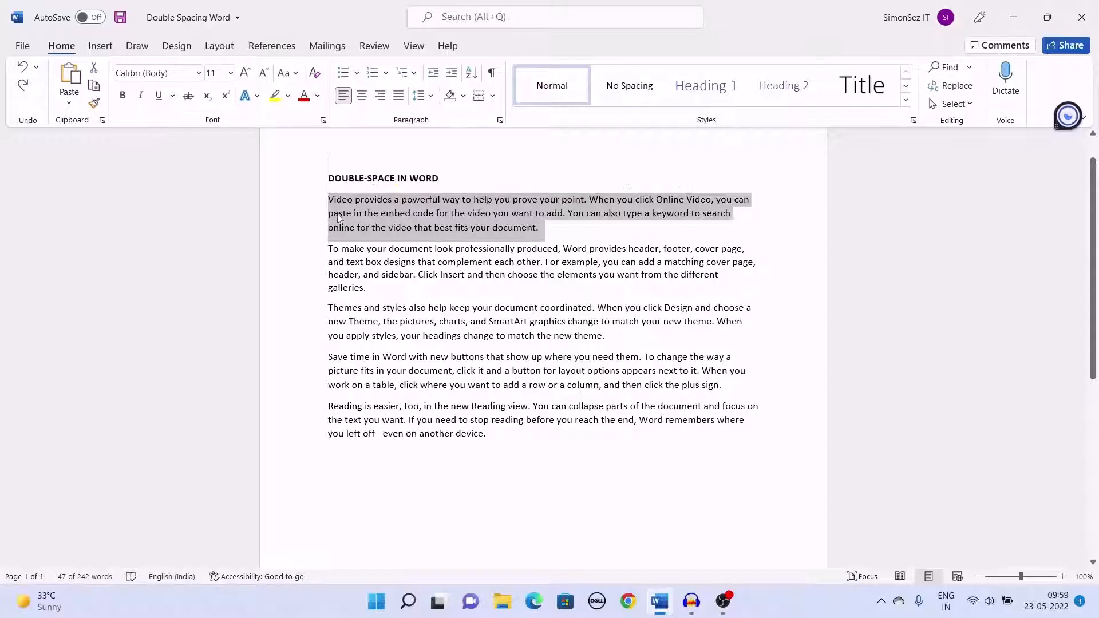
key("ctrl+2")
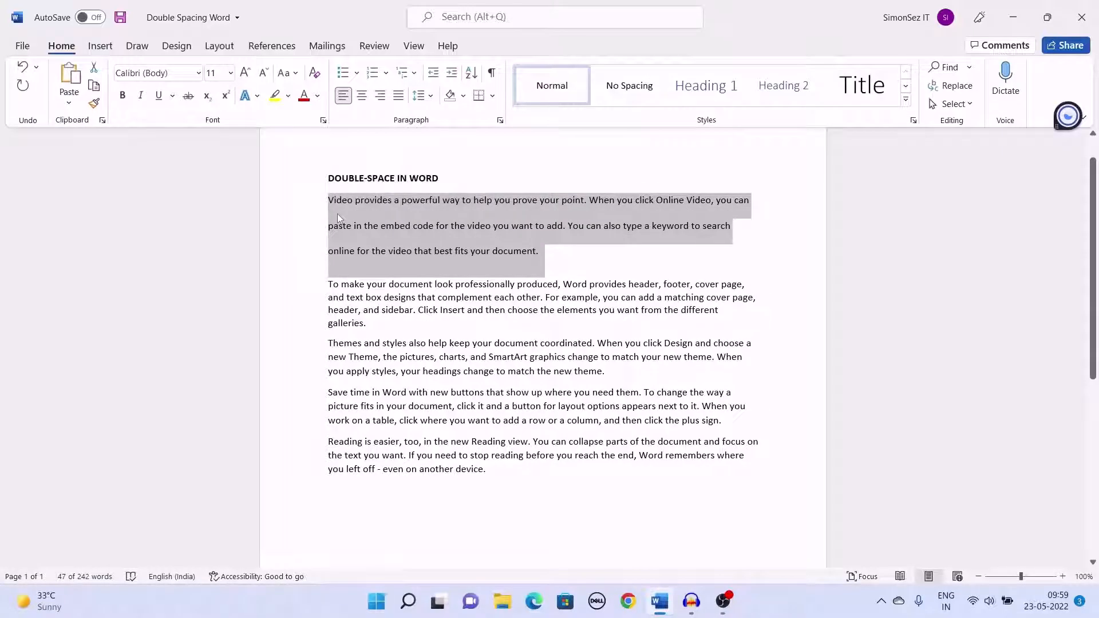
left_click(574, 260)
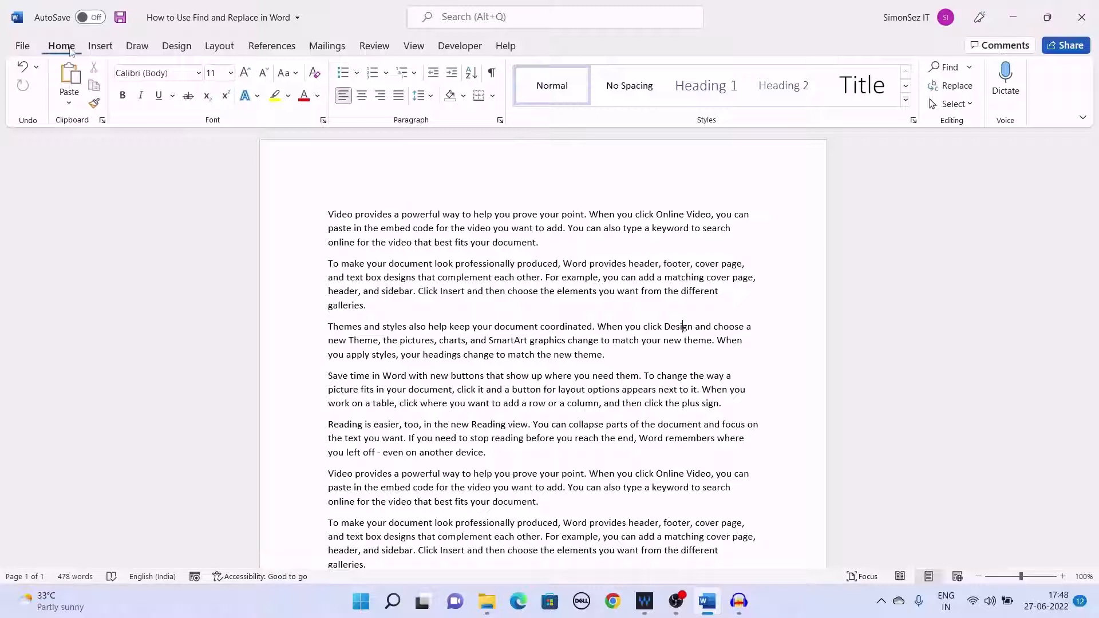
- In the Find and Replace document, set up replacing "document" with "file" and locate the first occurrence
left_click(968, 90)
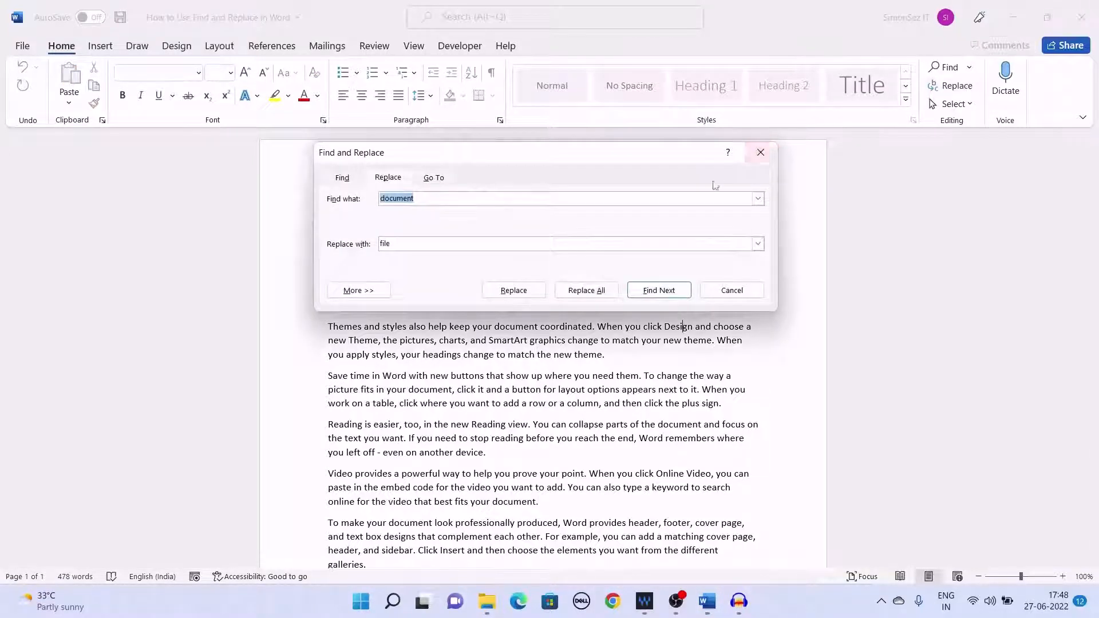
left_click(664, 198)
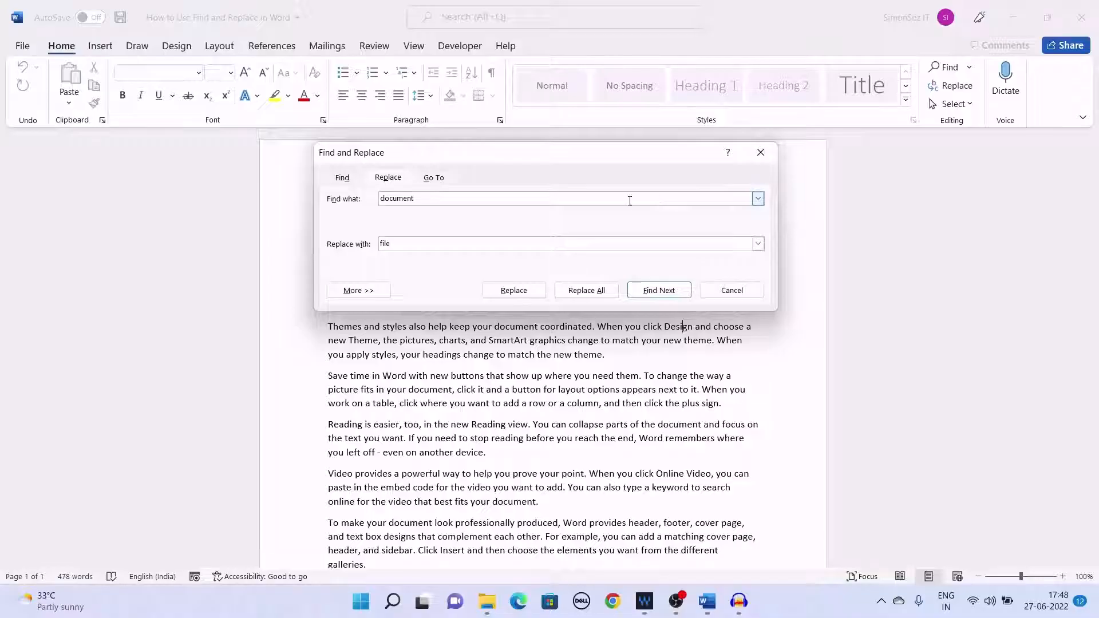
left_click_drag(630, 201, 371, 201)
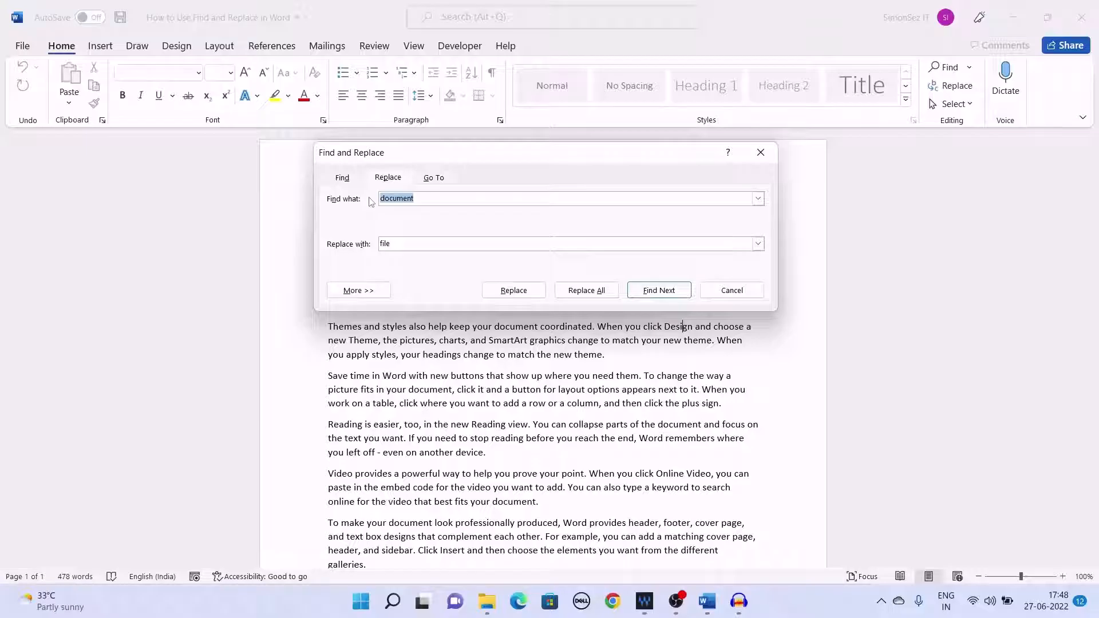
type("document")
left_click_drag(418, 243, 371, 248)
type("file")
left_click(490, 290)
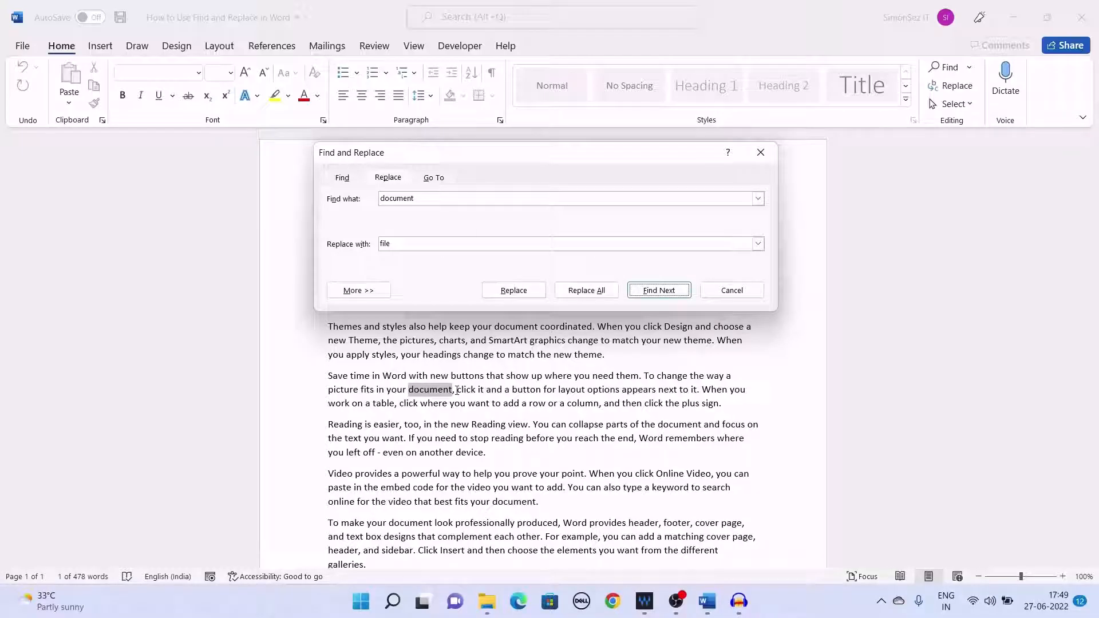
- Replace four successive occurrences of "document" with "file" one at a time, starting in the first "Save time in Word" paragraph
left_click(537, 293)
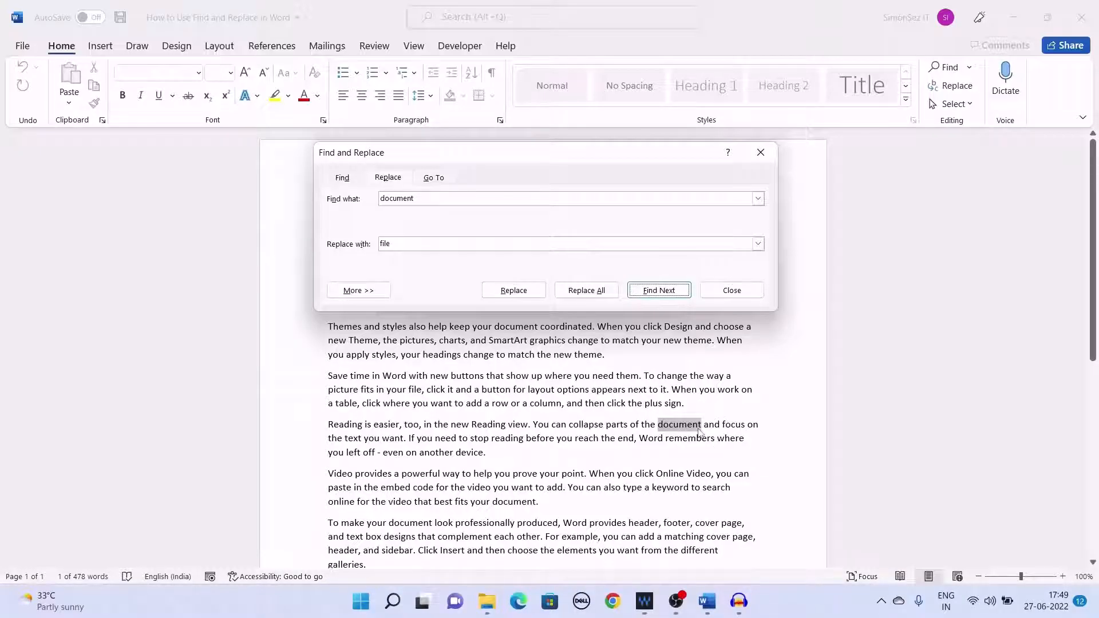
left_click(538, 291)
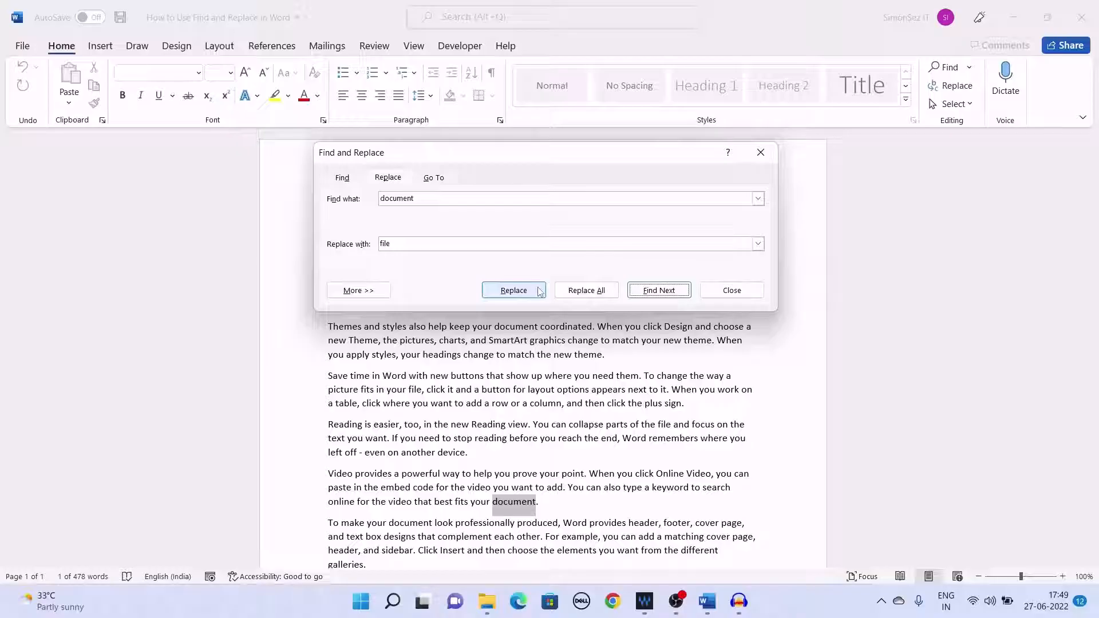
left_click(538, 292)
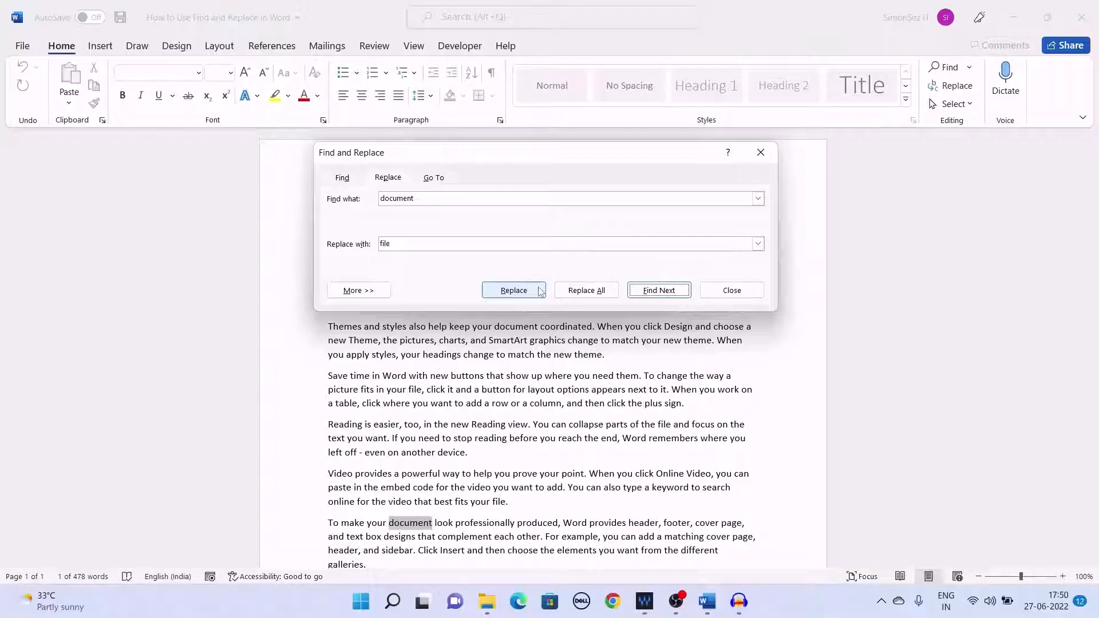
left_click(541, 292)
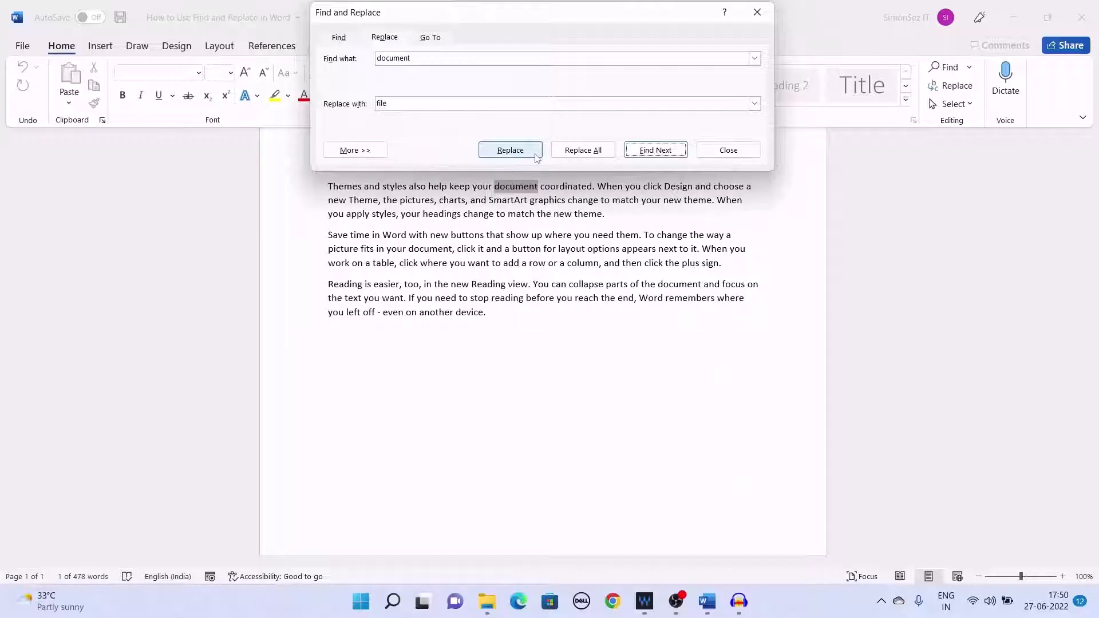
- Skip "document" in the second "Themes and styles" paragraph and replace the remaining occurrences with "file" one by one
left_click(682, 153)
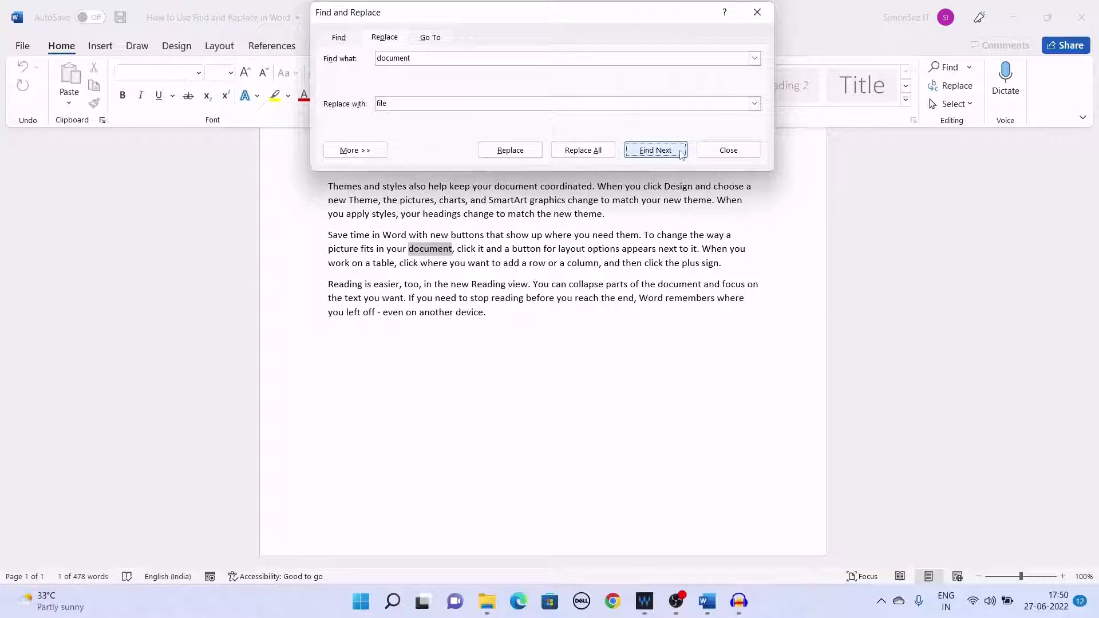
left_click(536, 153)
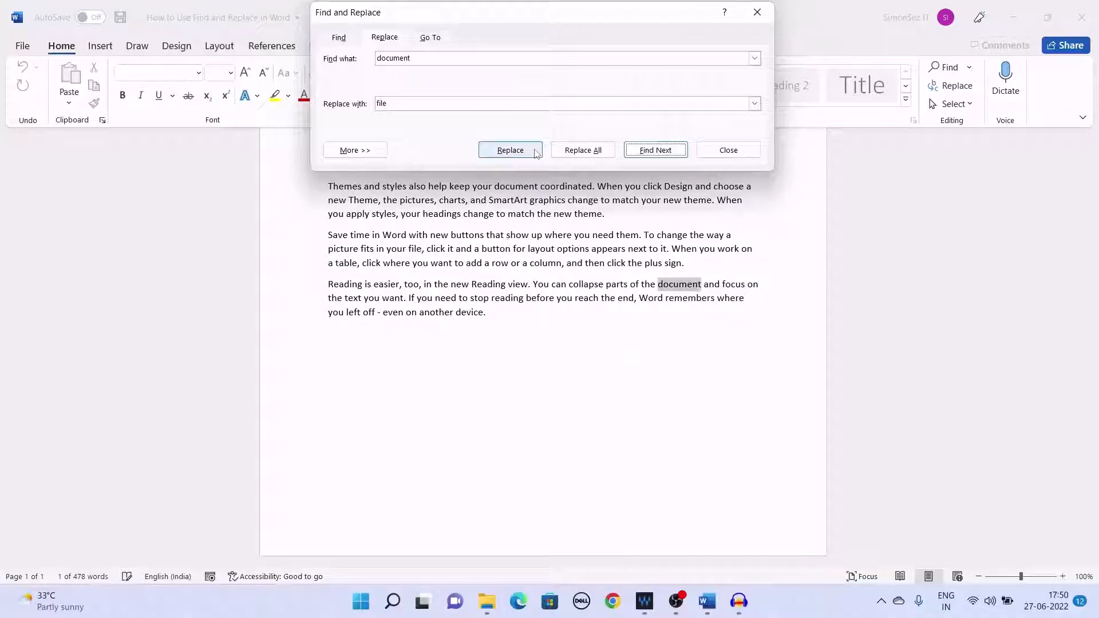
left_click(536, 152)
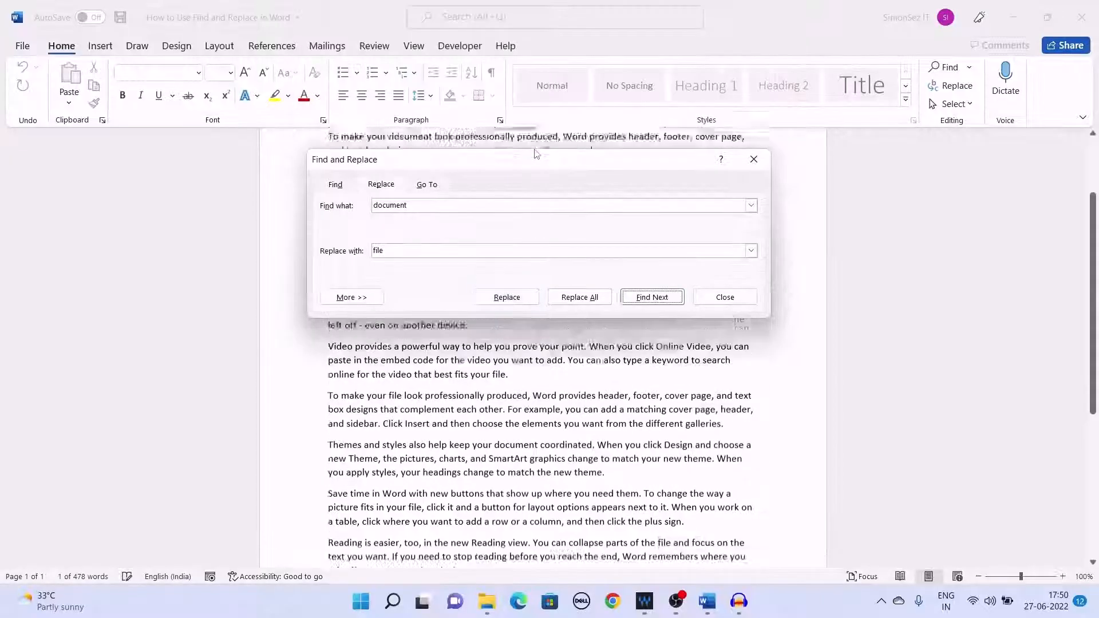
left_click(507, 298)
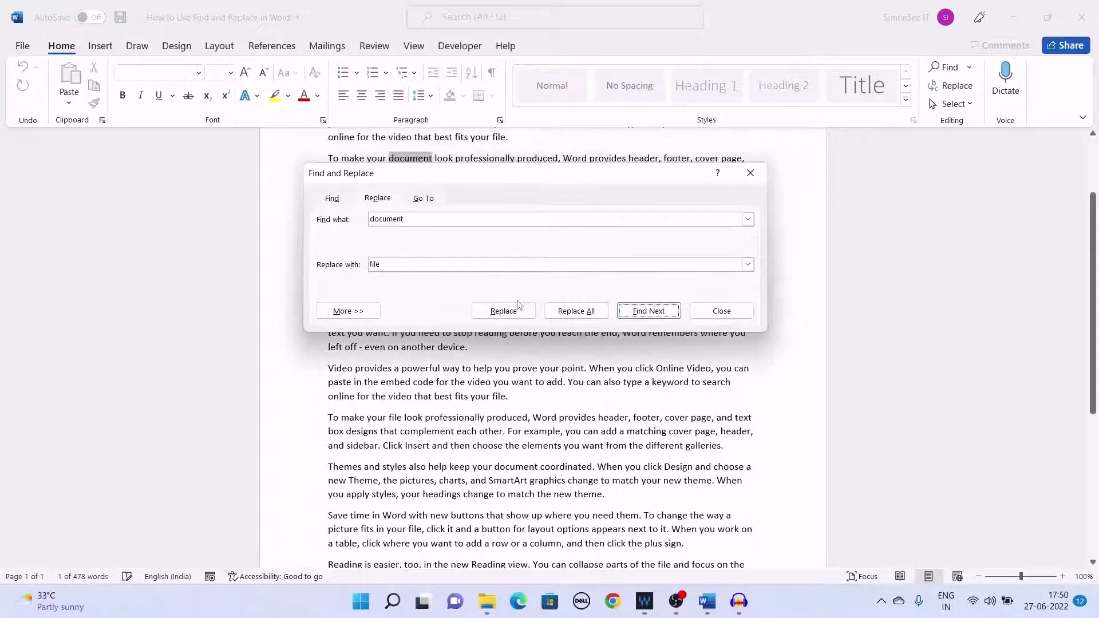
left_click(506, 309)
left_click(500, 171)
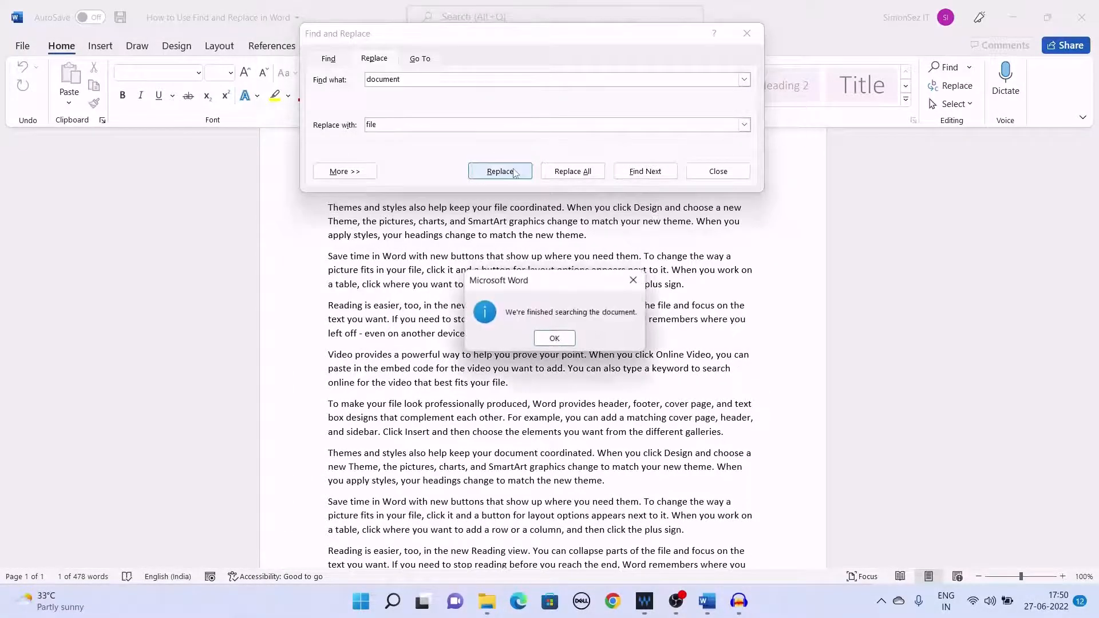
left_click(571, 344)
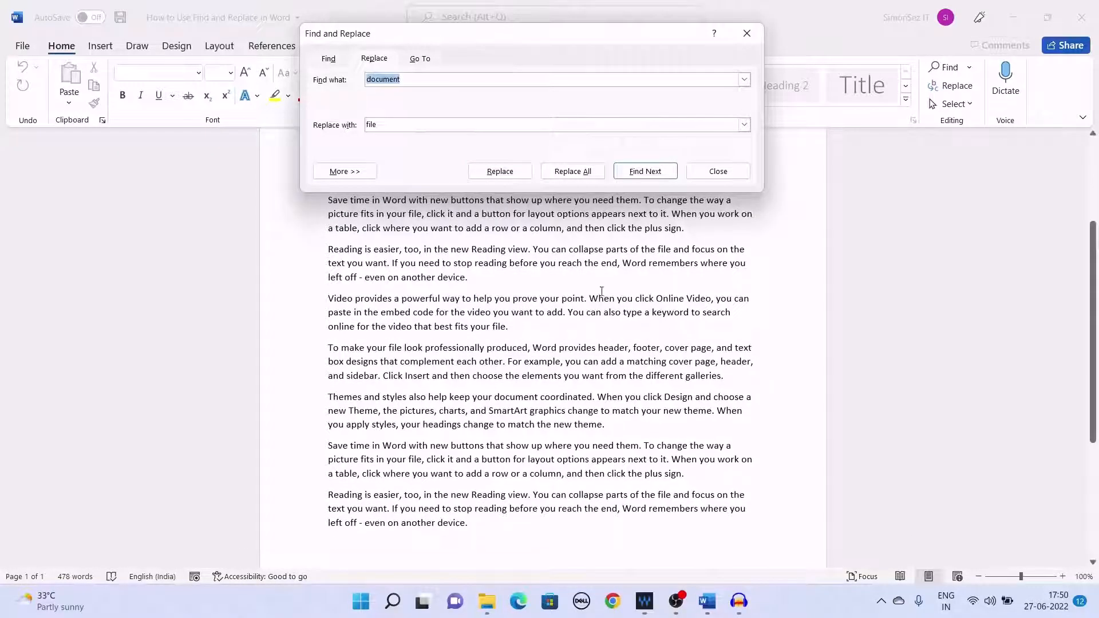
- Replace all occurrences of "picture" with "image" in the document, close Find and Replace, and return to the document's beginning
scroll(607, 289, "up", 4)
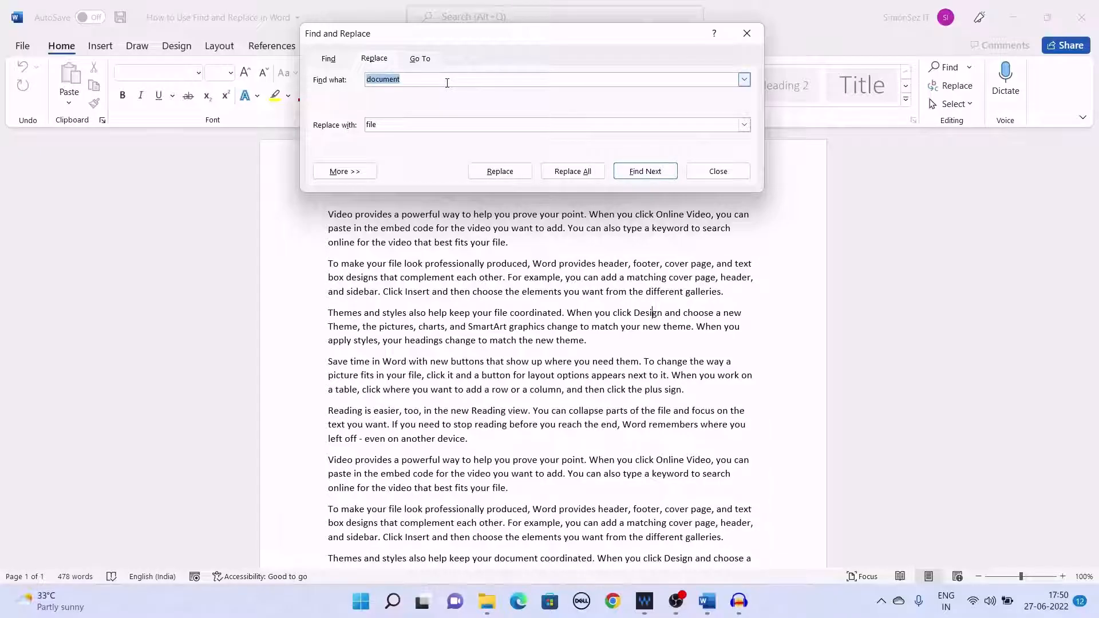
type("picture")
key("Tab")
type("im")
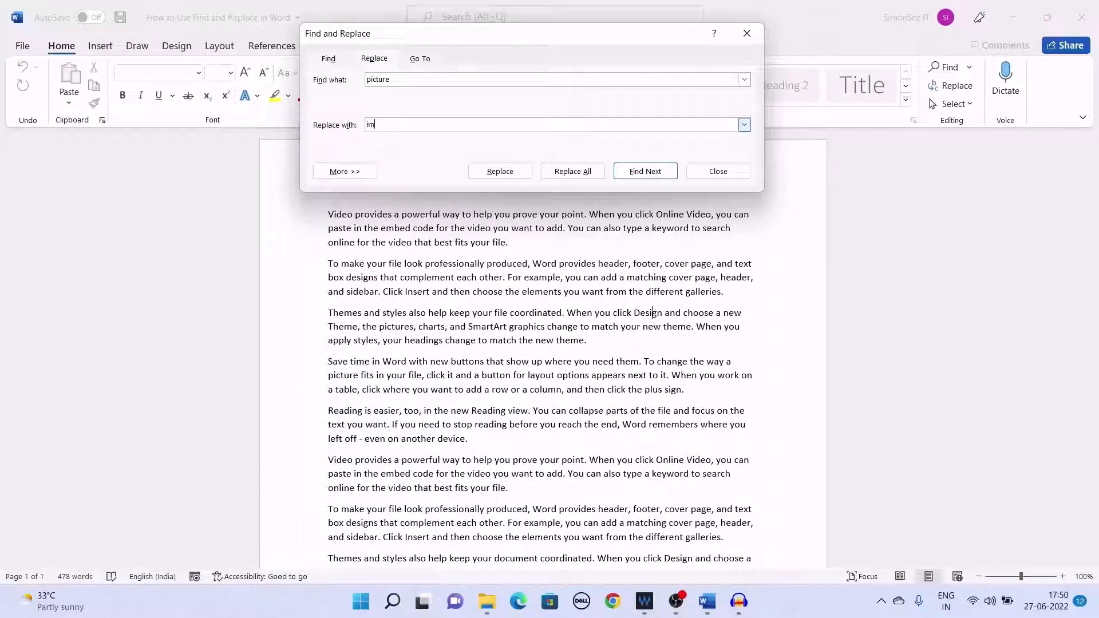
type("age")
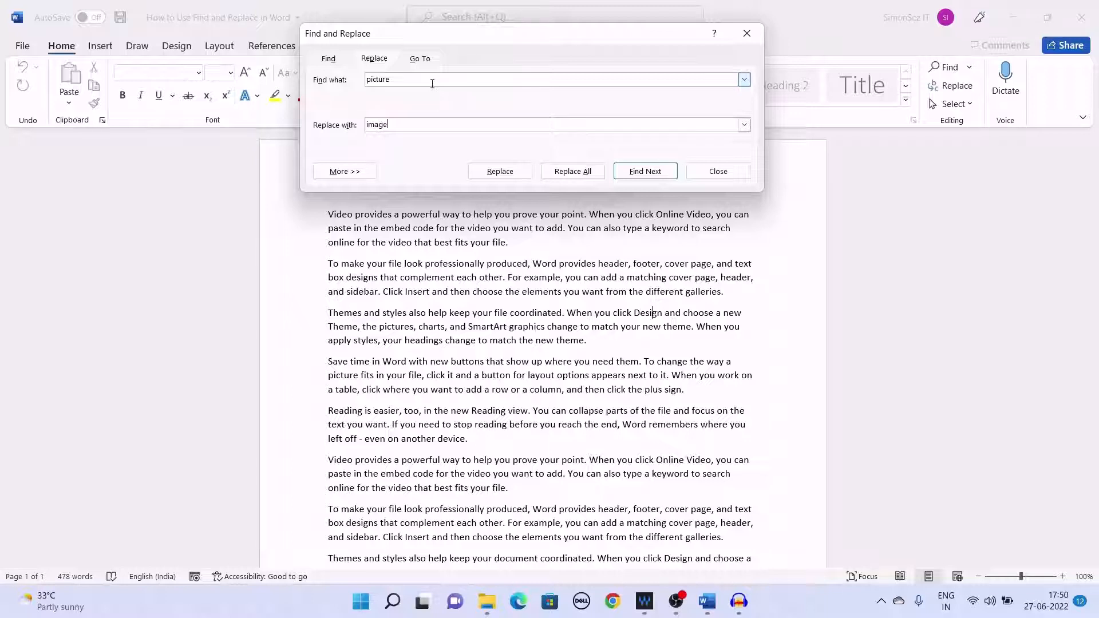
left_click(561, 167)
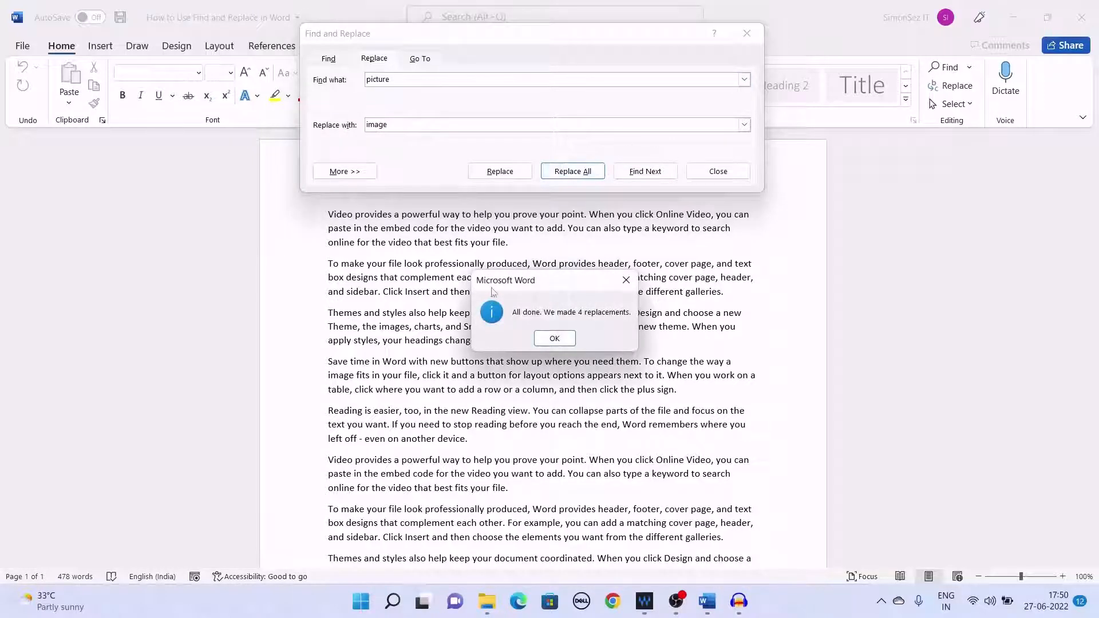
left_click(571, 341)
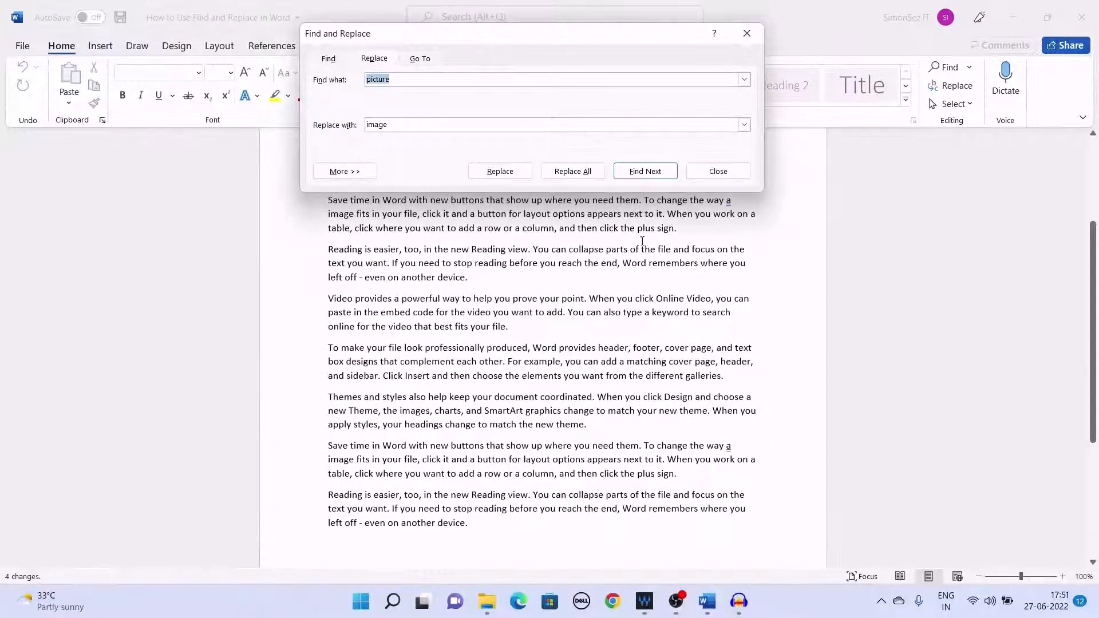
left_click(724, 171)
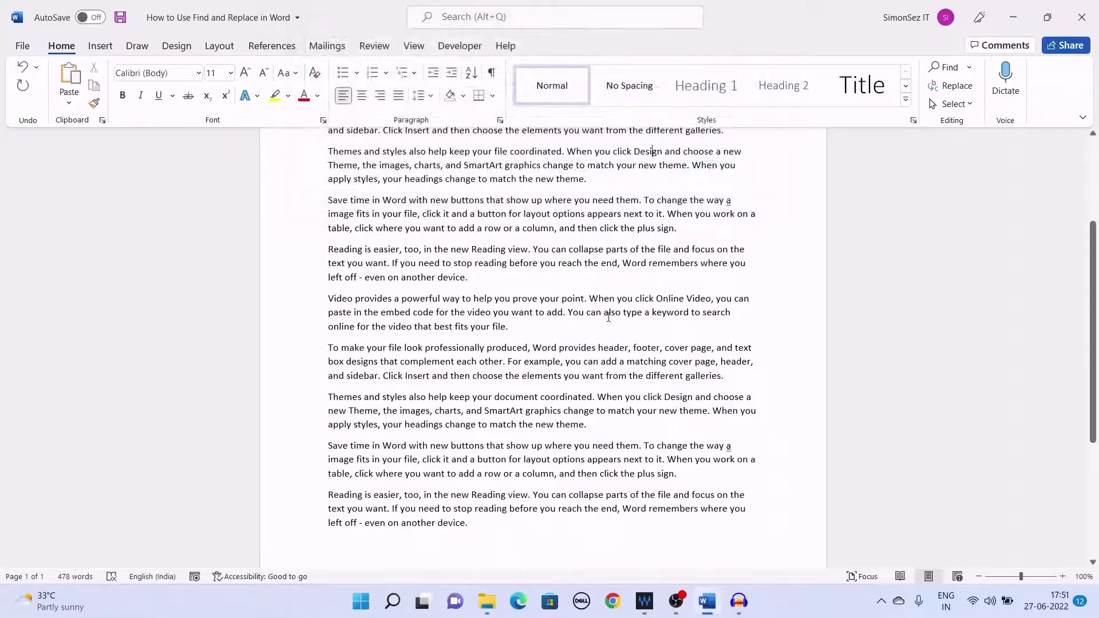
scroll(608, 317, "up", 4)
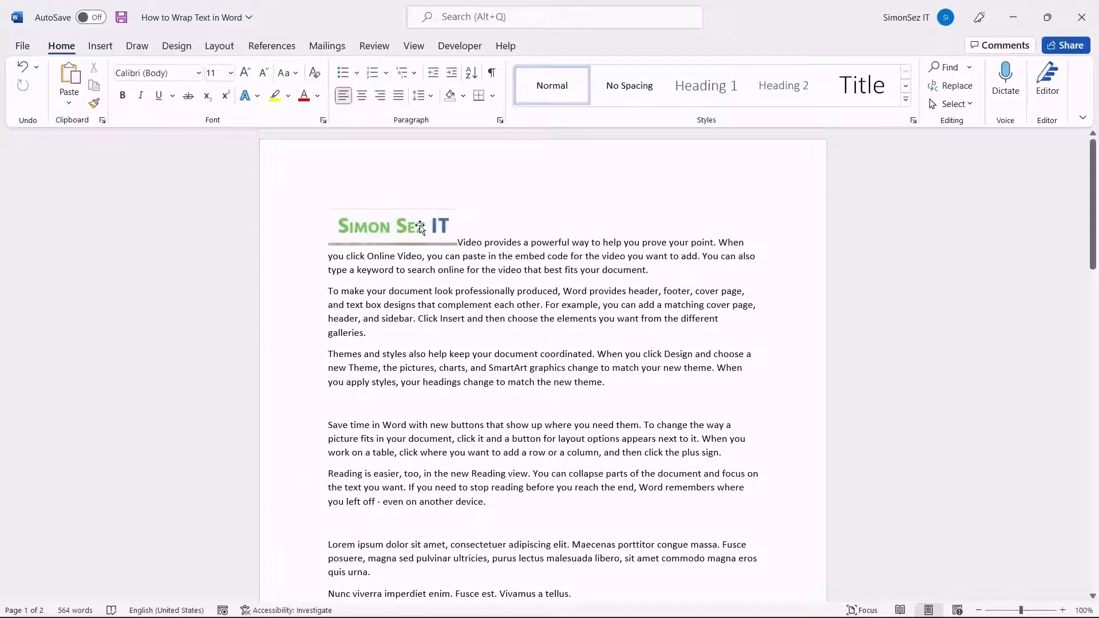
- In the How to Wrap Text document, position the Simon Sez IT logo at the page's top center with text wrapping
left_click(419, 229)
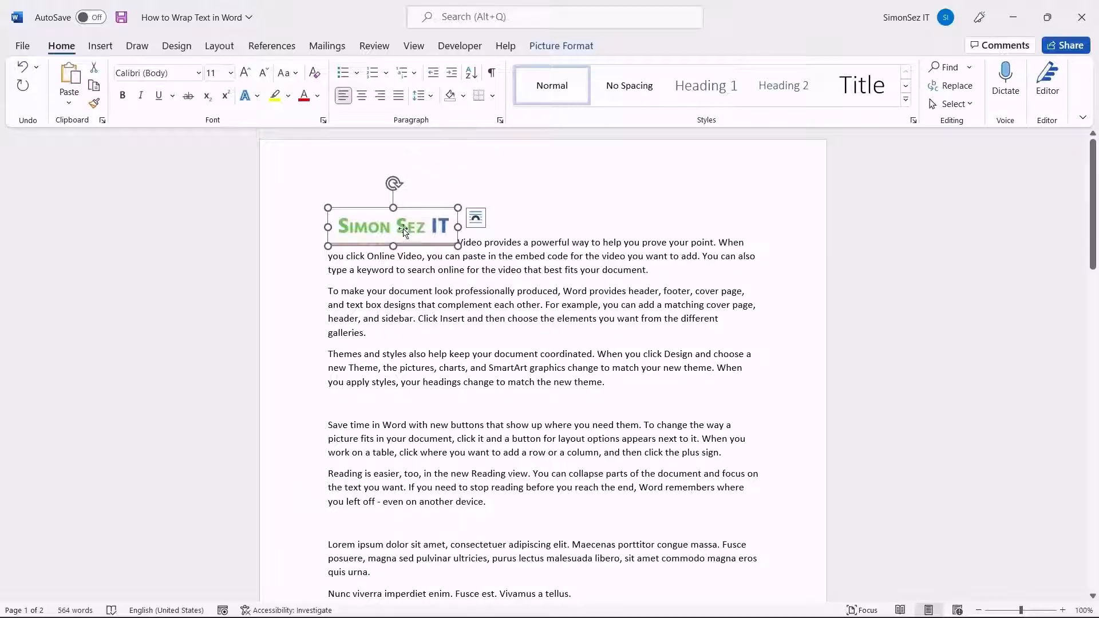
left_click(560, 46)
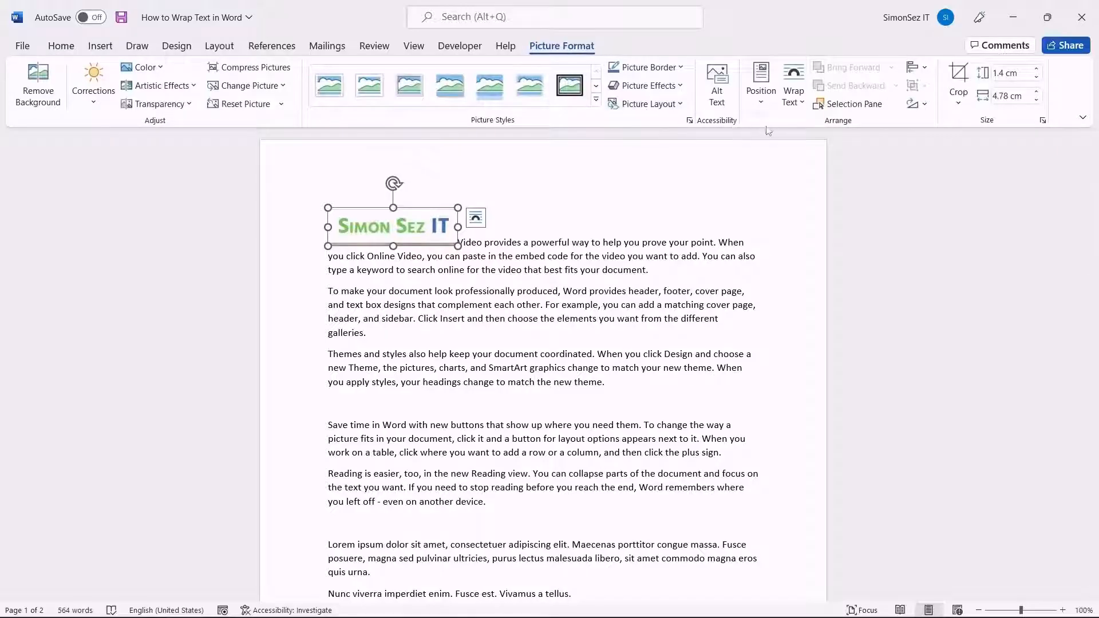
left_click(772, 106)
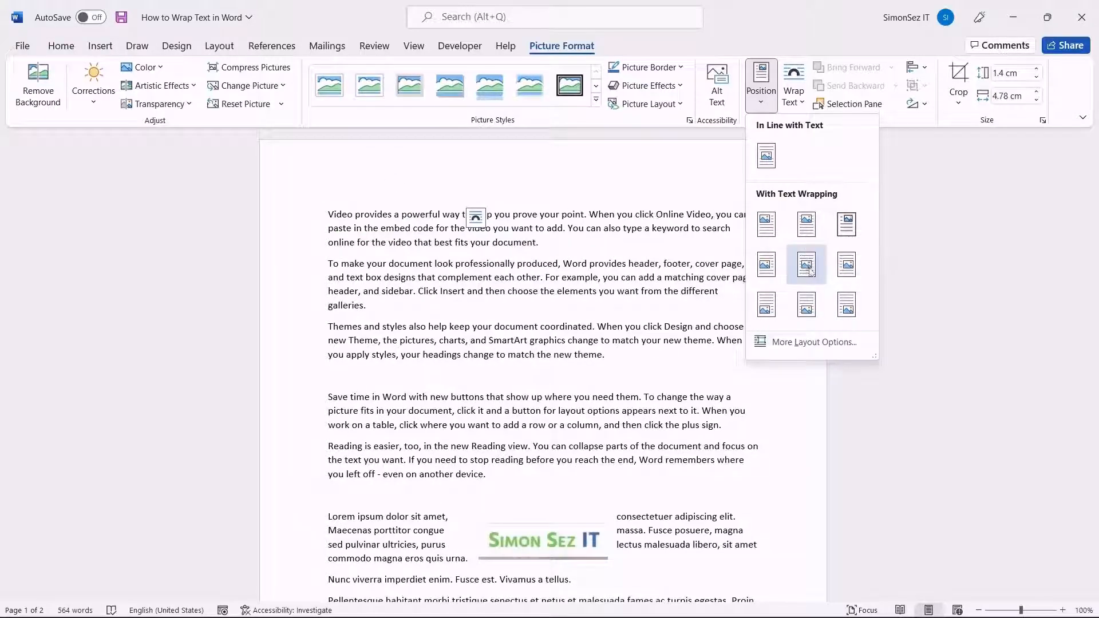
left_click(808, 225)
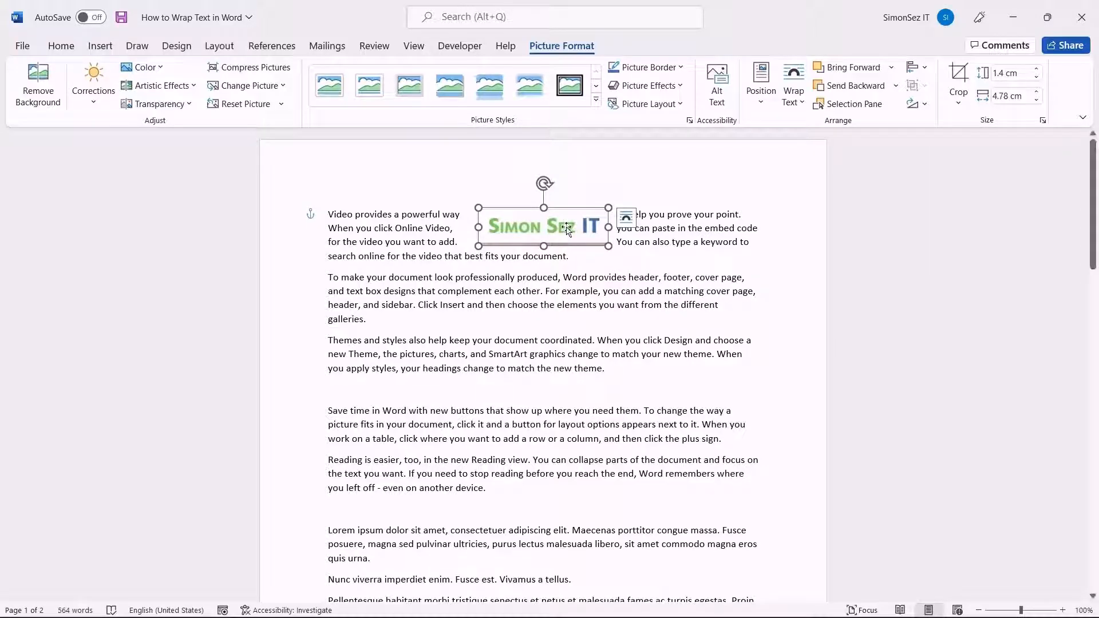
- Enlarge the logo to about 1.46 cm by 5 cm and move it left within the first paragraph
mouse_move(609, 246)
left_mouse_down()
mouse_move(617, 259)
mouse_move(594, 247)
left_mouse_up()
mouse_move(548, 183)
left_mouse_down()
mouse_move(562, 182)
mouse_move(551, 175)
left_mouse_up()
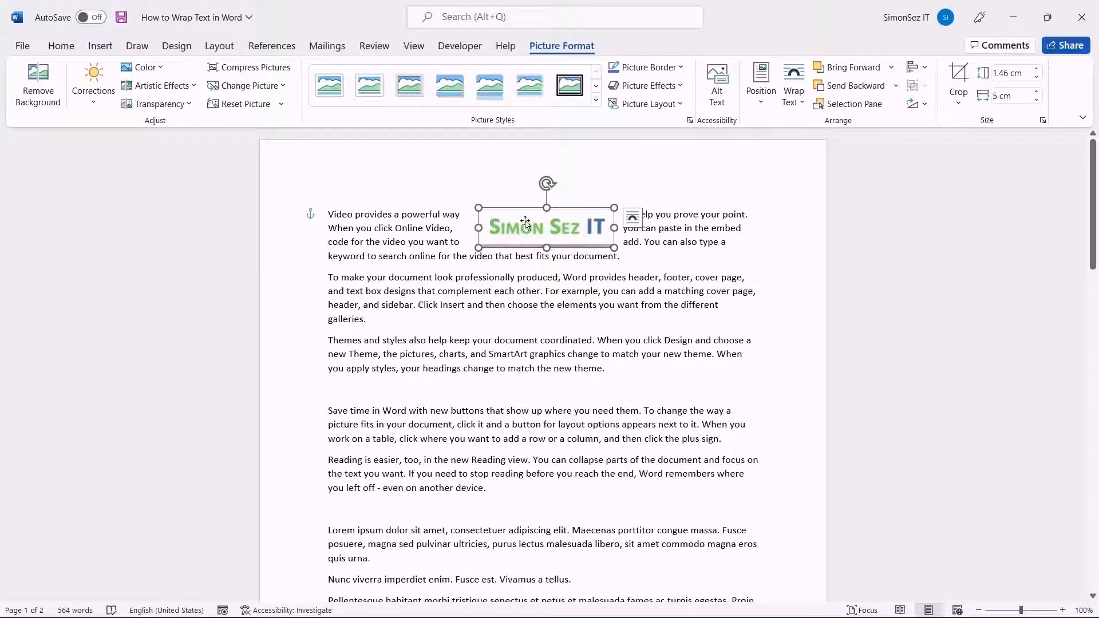
left_click_drag(522, 222, 503, 226)
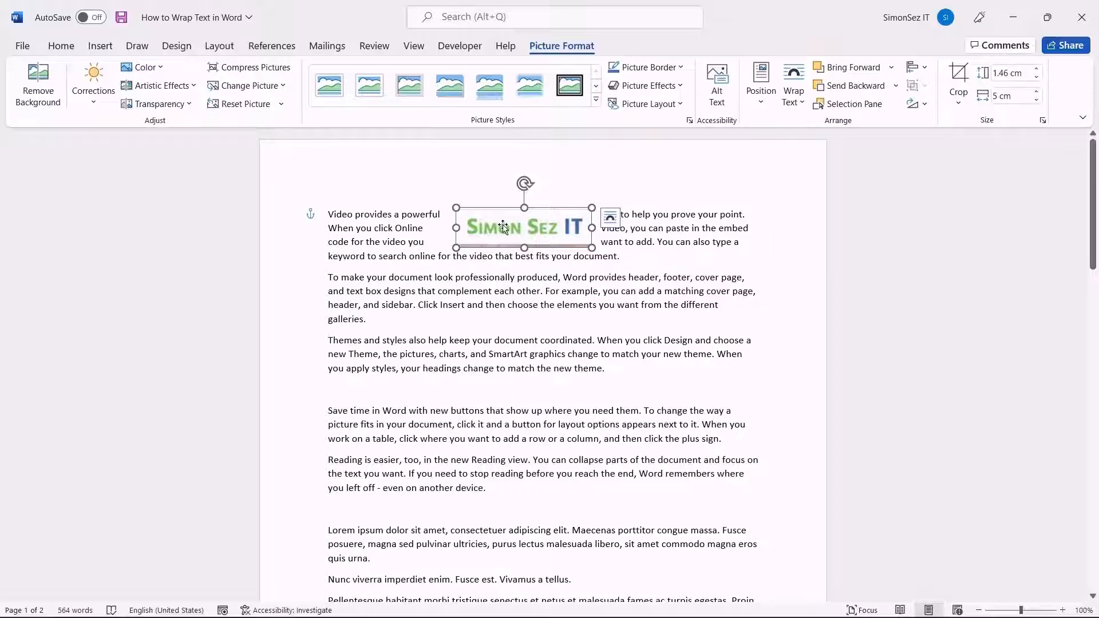
left_click_drag(505, 228, 473, 226)
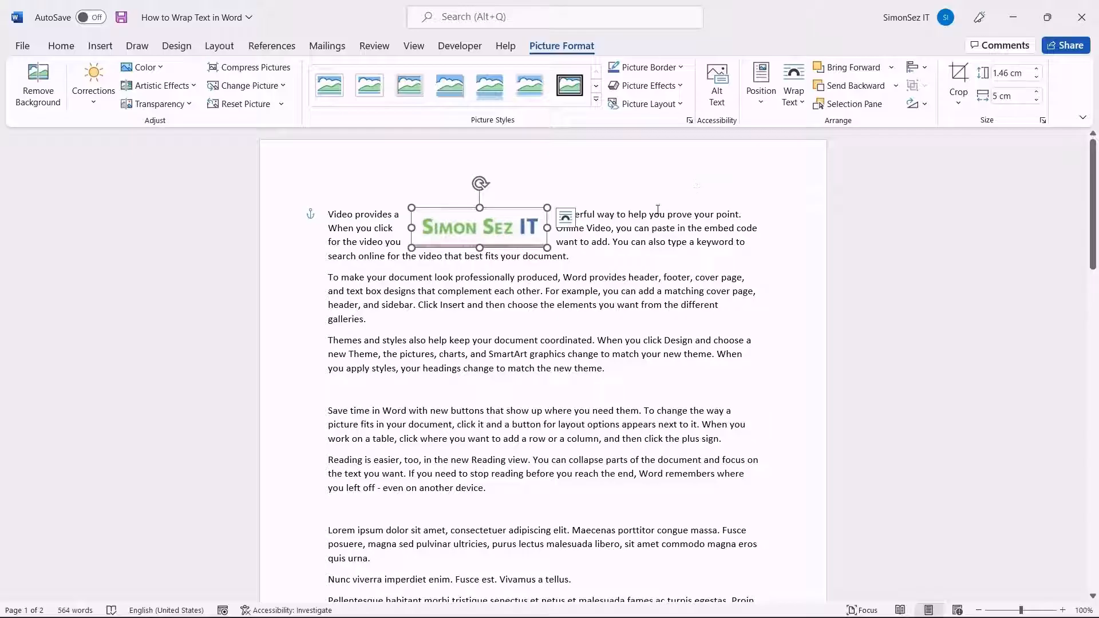
- Set the logo's text wrapping to In Line with Text and stretch the logo to about 5.21 cm wide
left_click(797, 110)
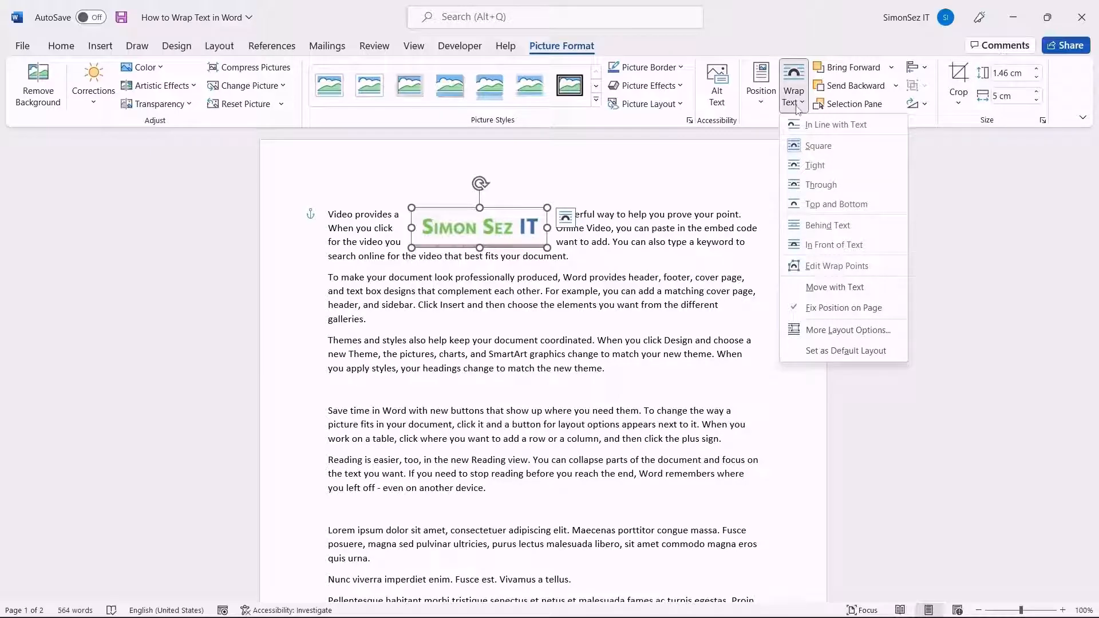
left_click(813, 127)
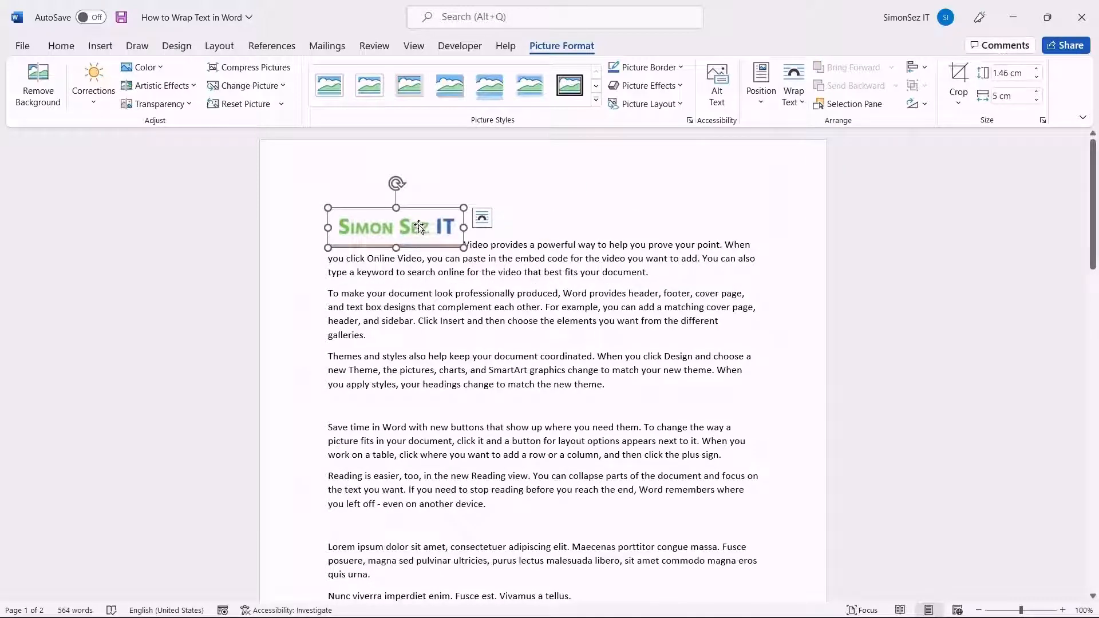
left_click_drag(419, 228, 400, 281)
left_click_drag(463, 255, 328, 213)
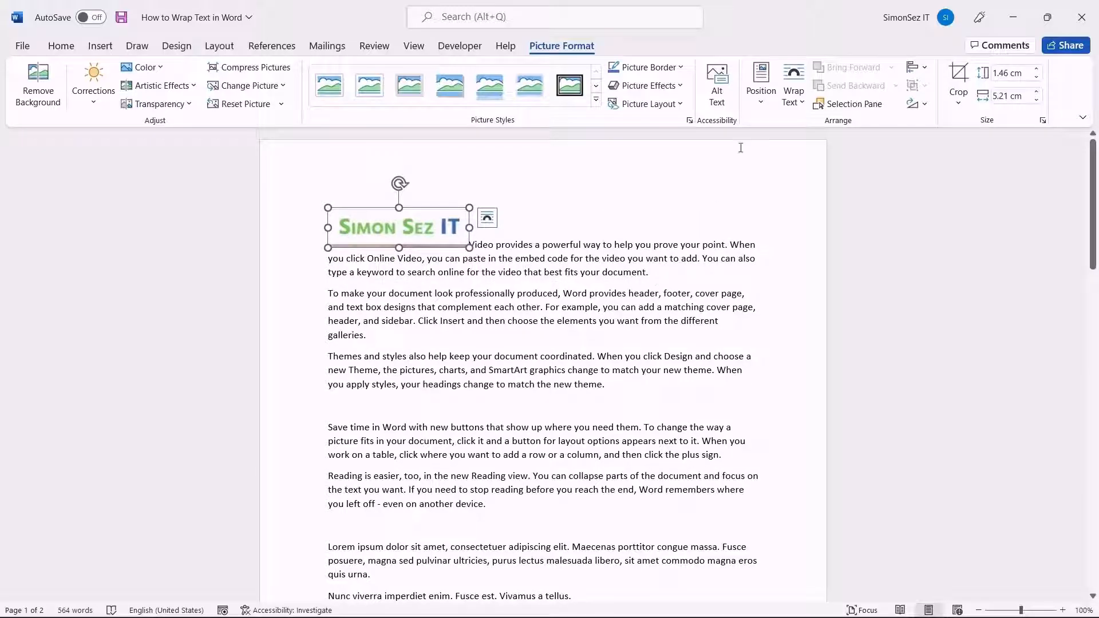
- Apply Square text wrapping to the logo, move it into the middle of the second paragraph, and deselect it
left_click(794, 91)
left_click(808, 150)
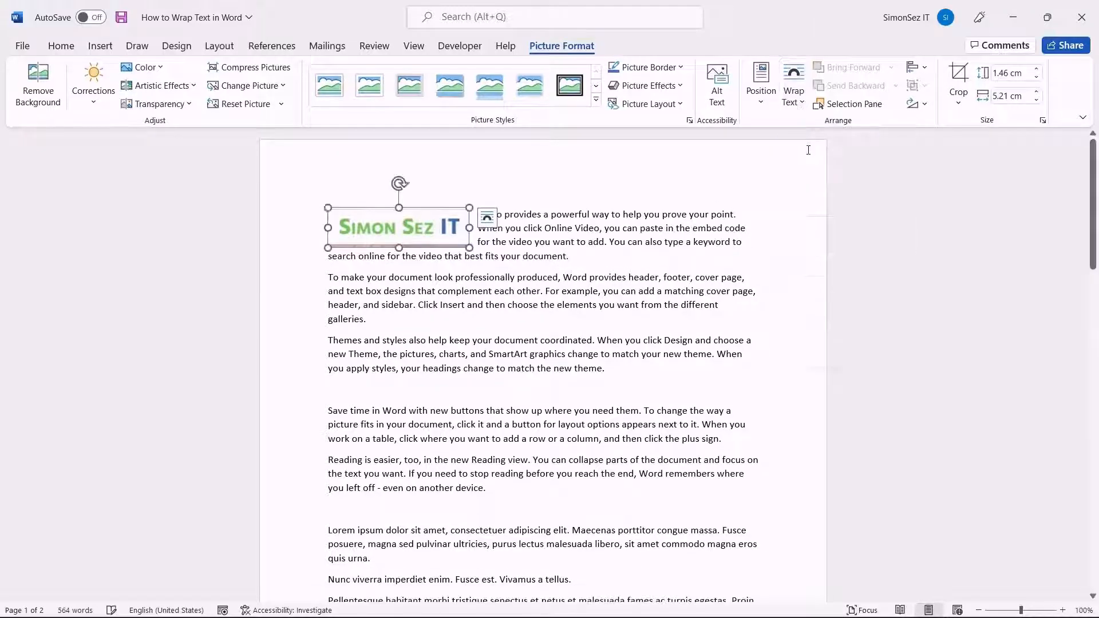
left_click(554, 256)
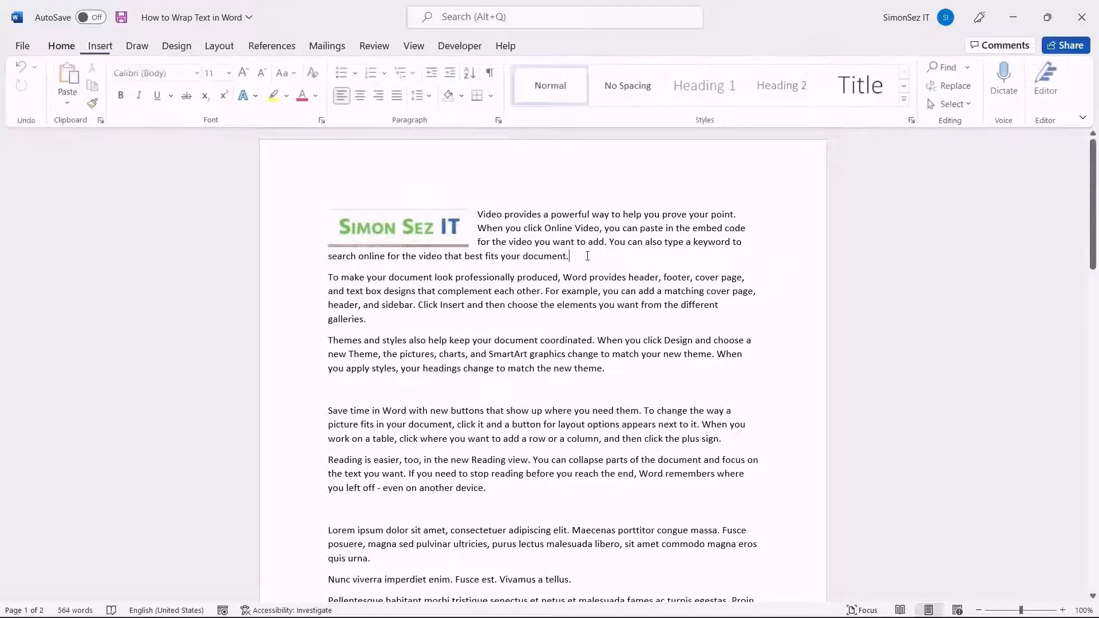
left_click_drag(385, 228, 519, 291)
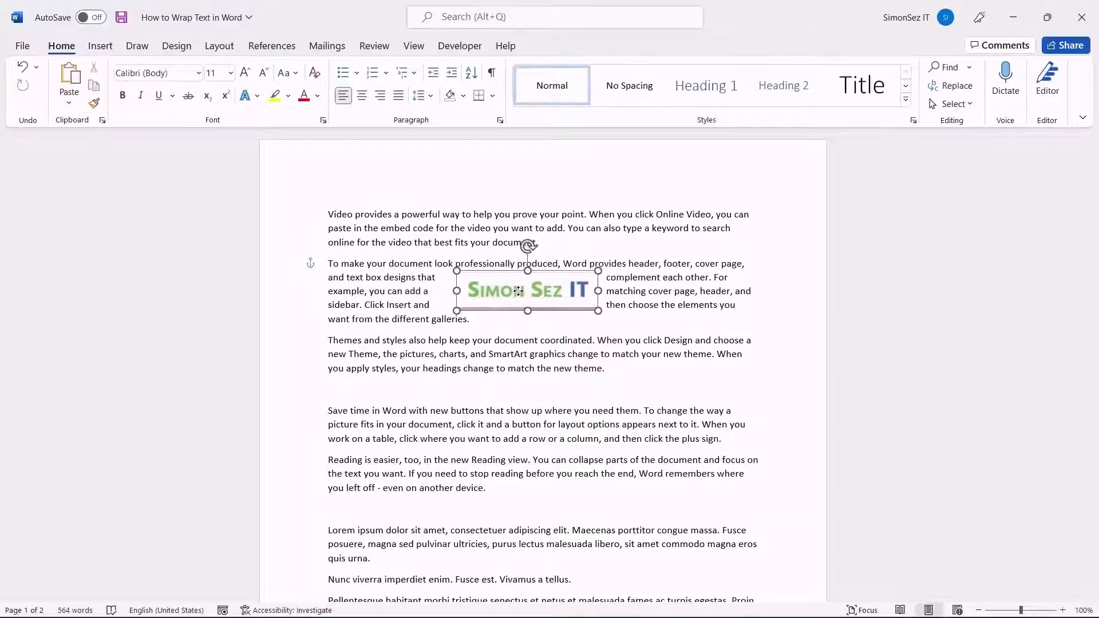
left_click(876, 339)
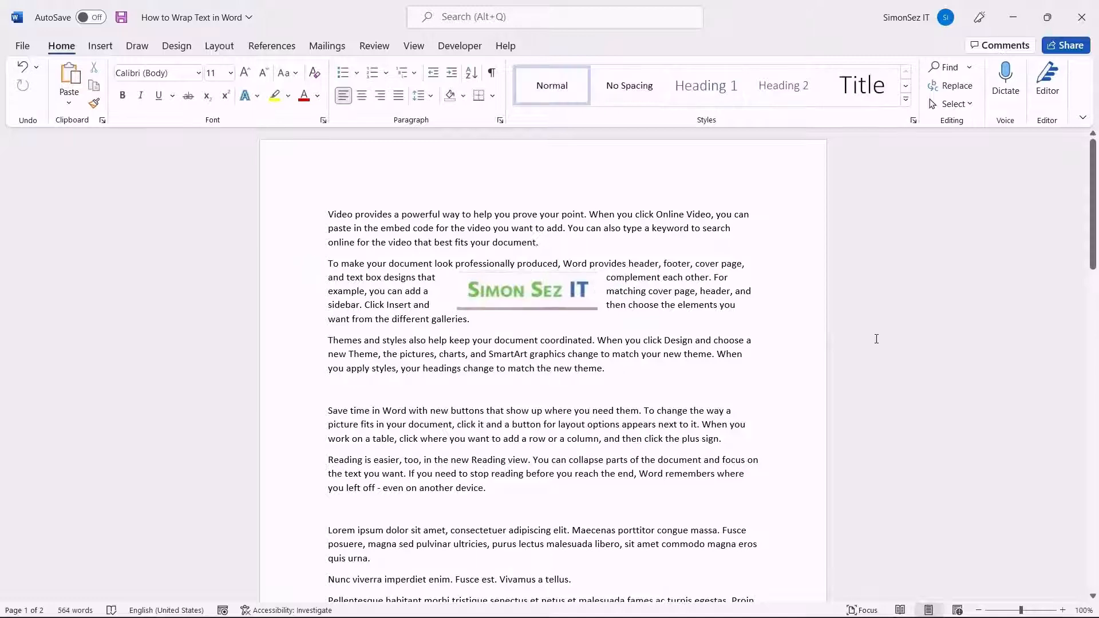
- Apply Tight text wrapping to the logo and shift it slightly left within the second paragraph
left_click(545, 297)
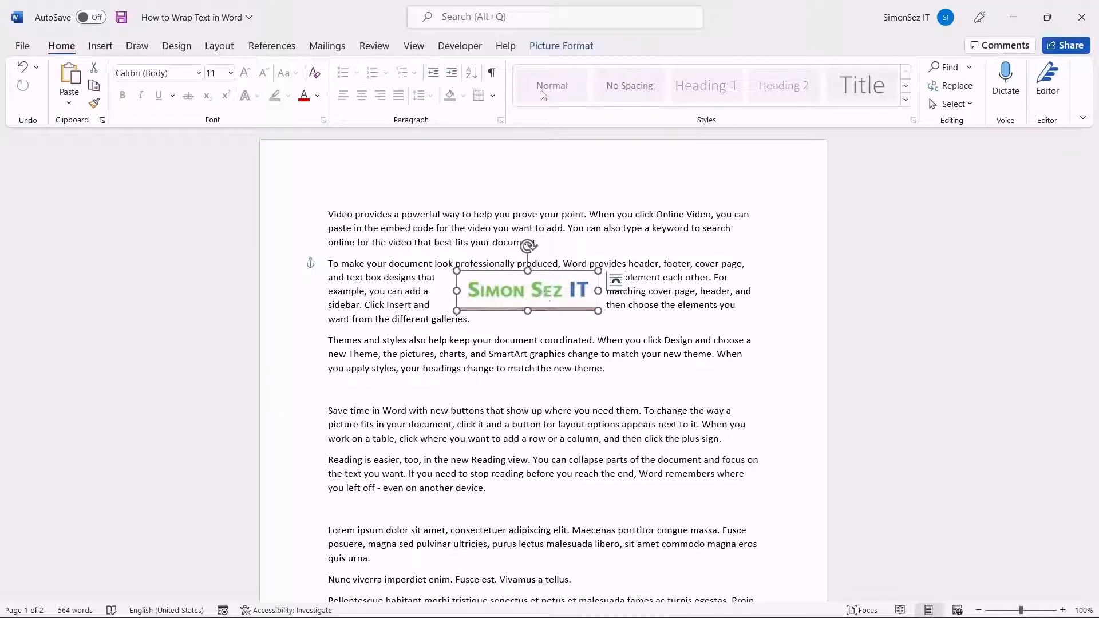
left_click(561, 46)
left_click(796, 103)
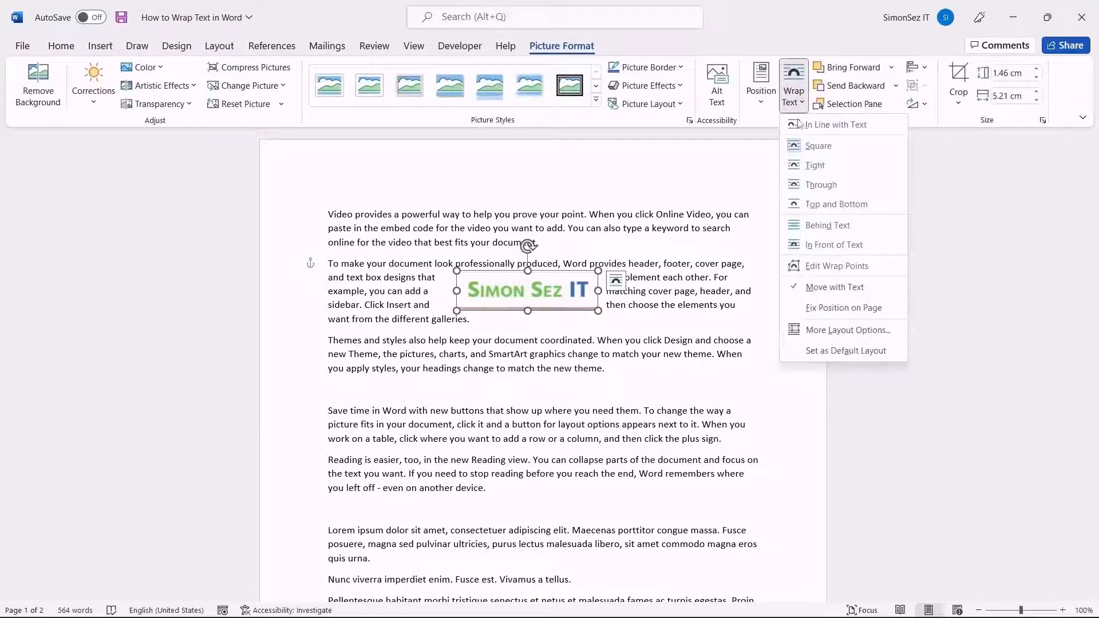
left_click(813, 166)
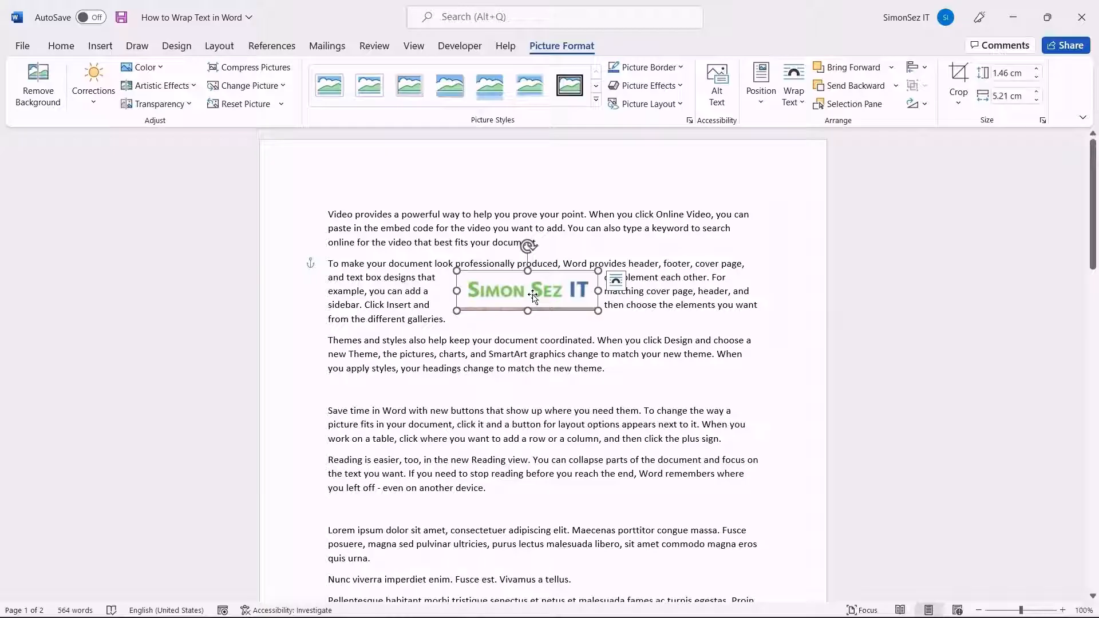
left_click_drag(533, 295, 515, 295)
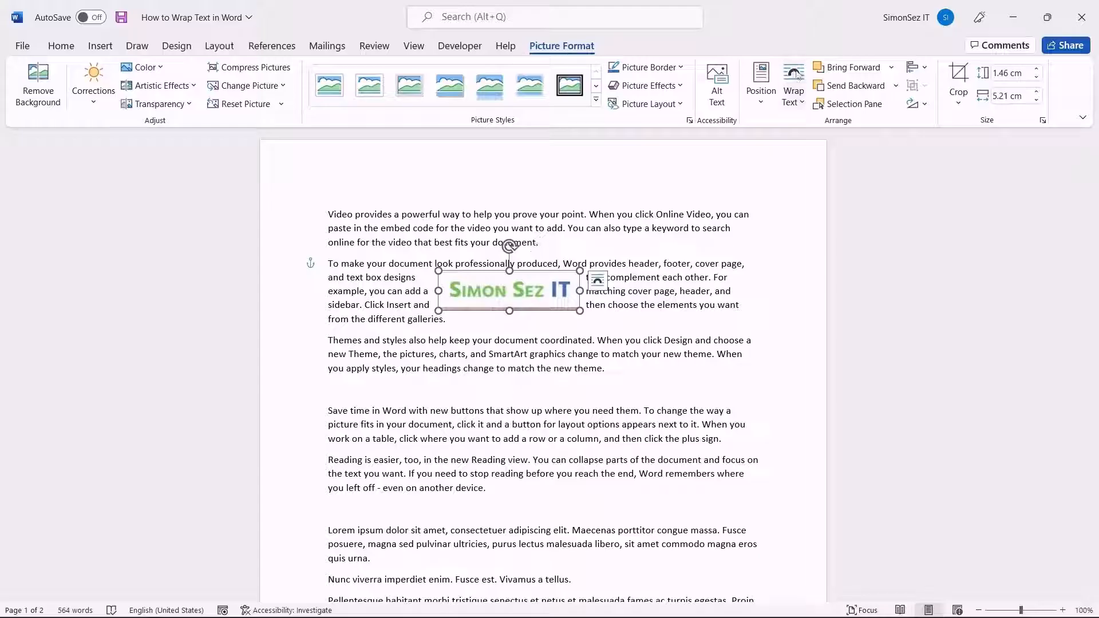
- Apply Through text wrapping to the logo and move it down into the "Themes and styles" paragraph
left_click(804, 107)
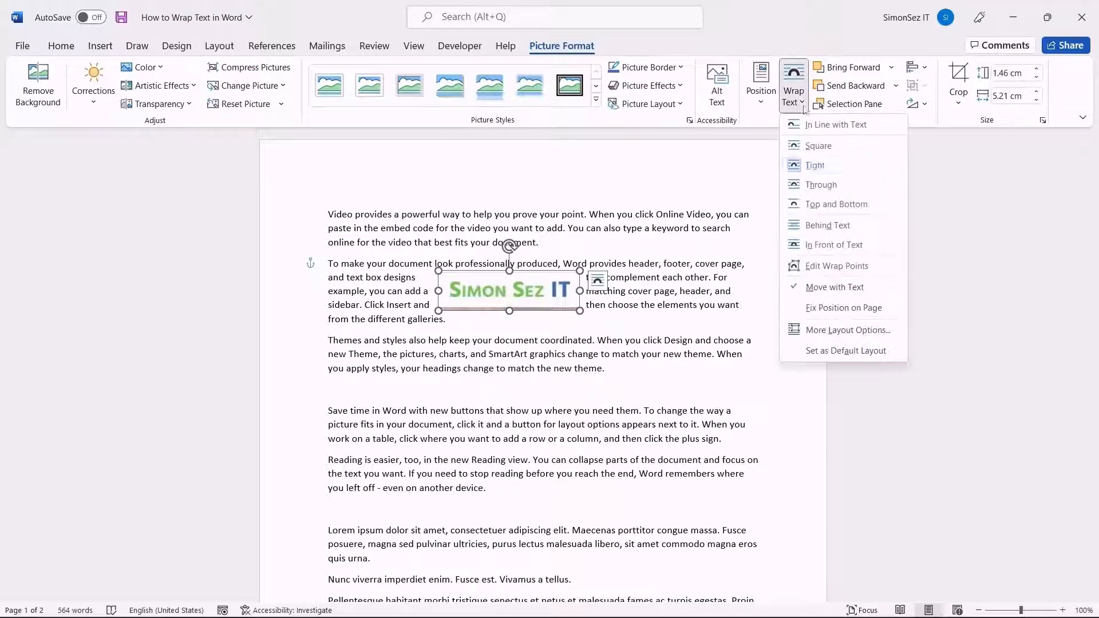
left_click(815, 192)
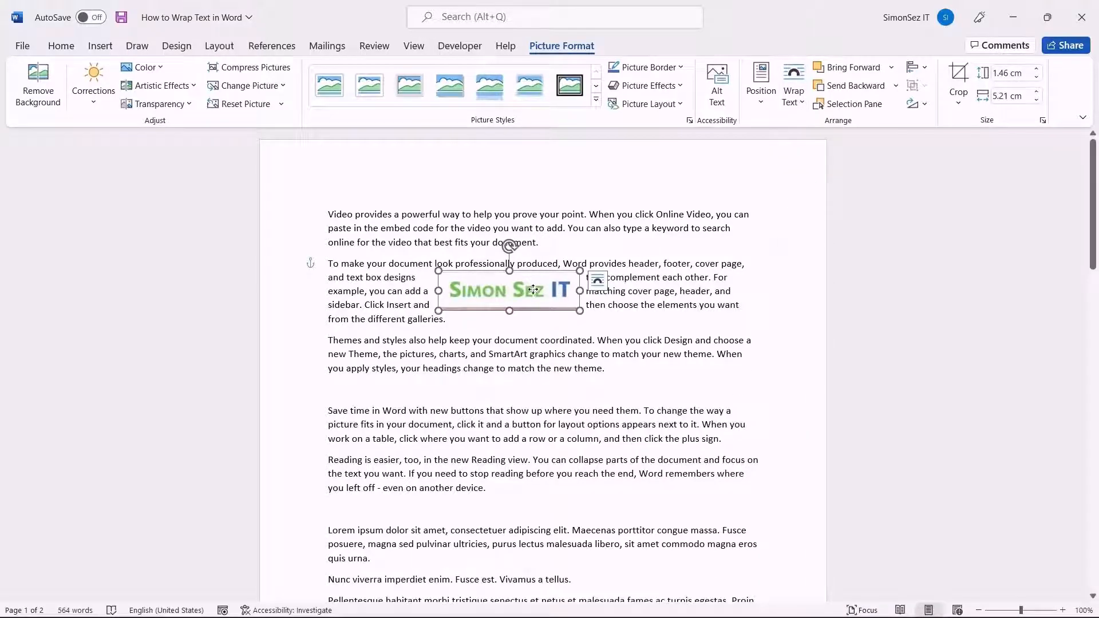
left_click_drag(527, 290, 547, 288)
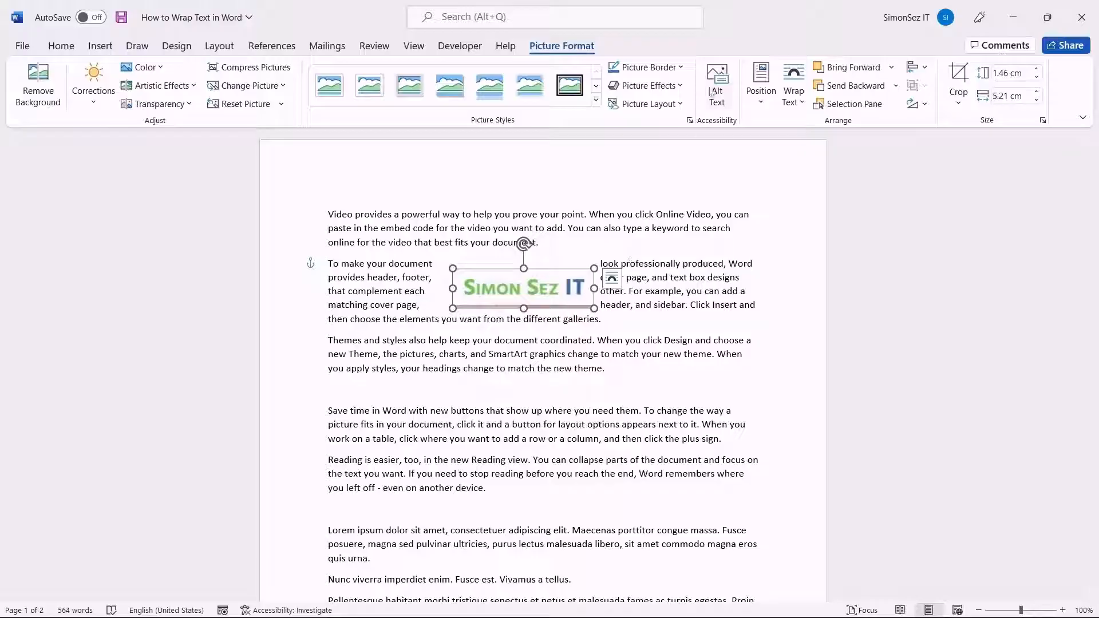
left_click_drag(544, 293, 545, 359)
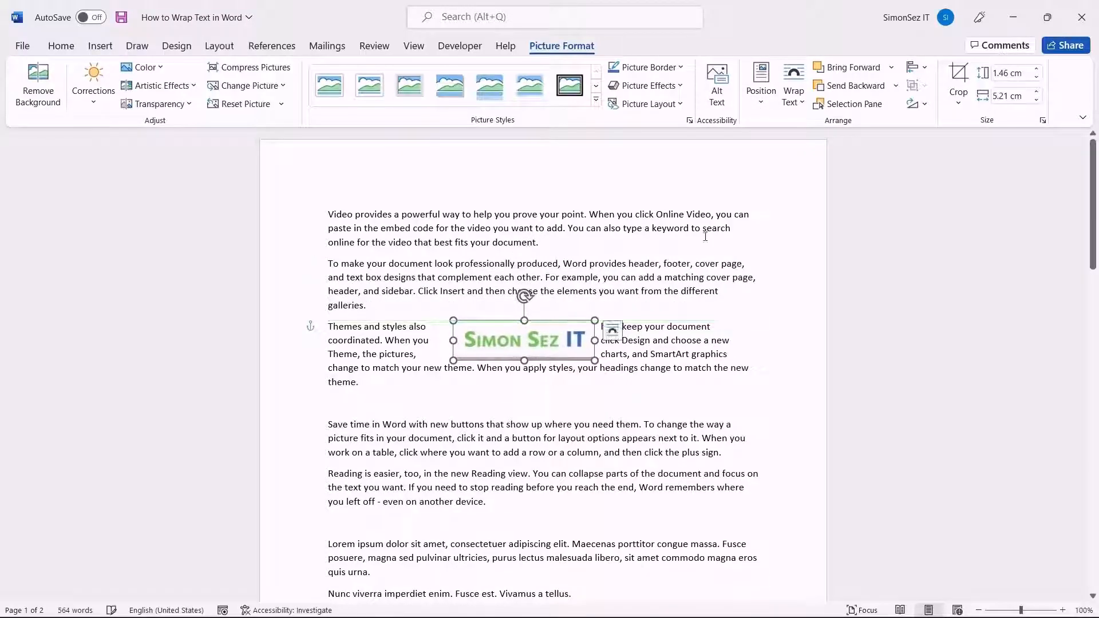
- Apply Top and Bottom wrapping to the logo, move it below the first paragraph, and return it to the end of "Themes and styles"
left_click(797, 103)
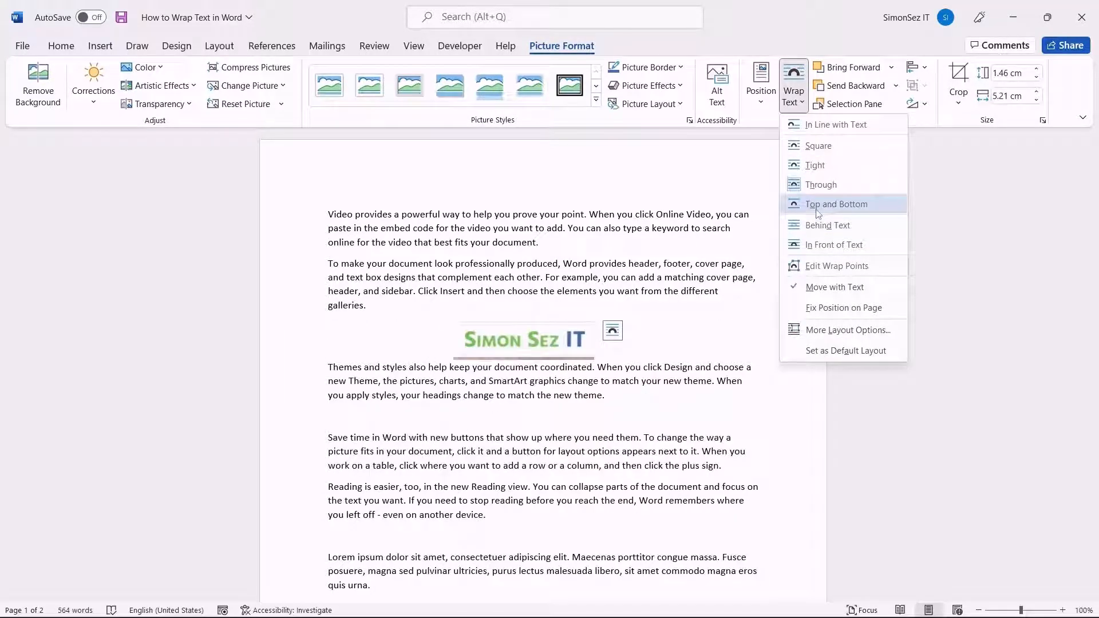
left_click(818, 207)
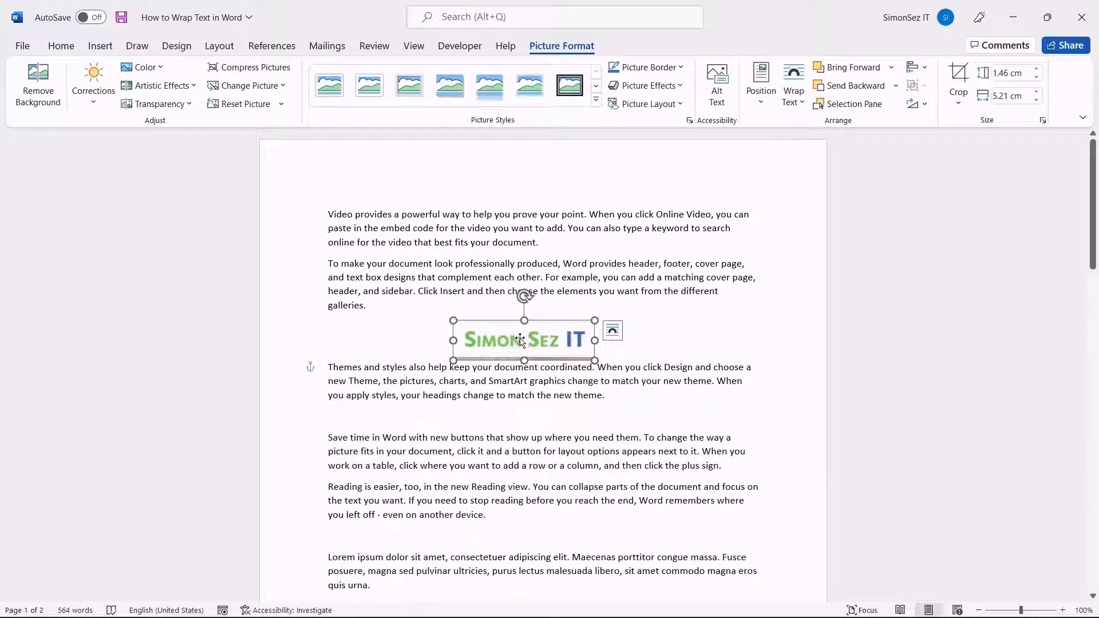
left_click_drag(520, 341, 531, 286)
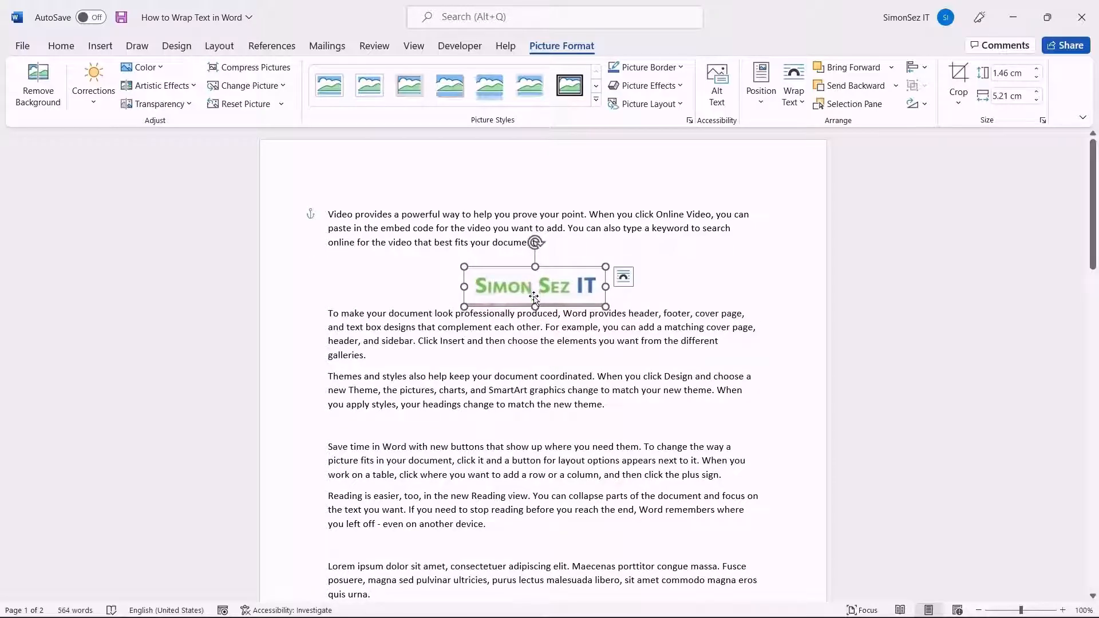
left_click_drag(542, 297, 541, 370)
- Place the logo behind the text at the end of the "Themes and styles" paragraph and reselect it
left_click(794, 89)
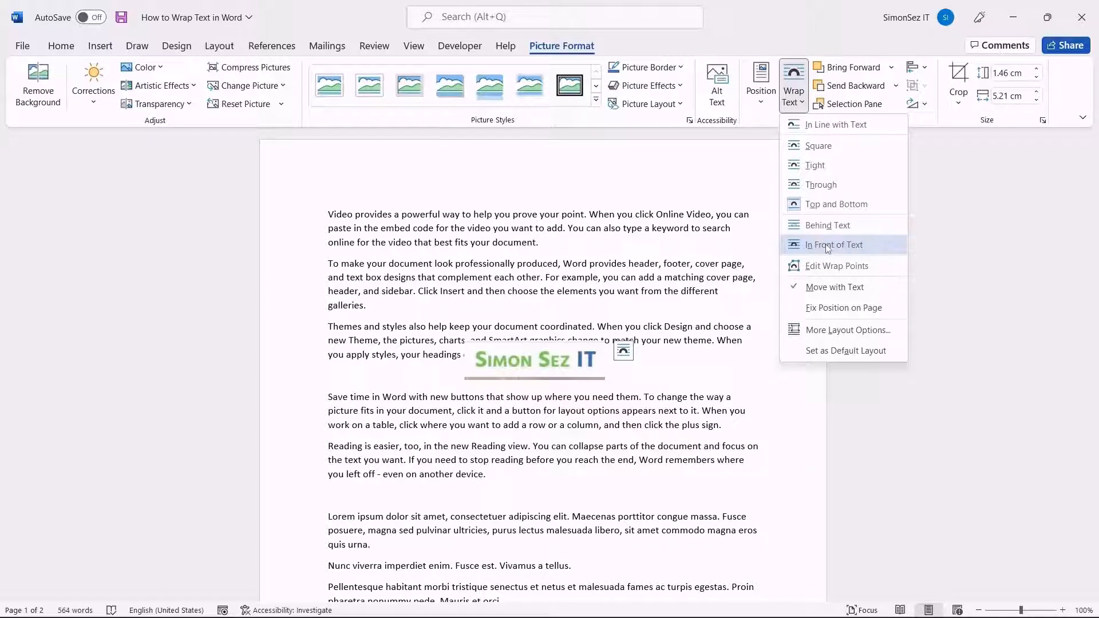
left_click(828, 229)
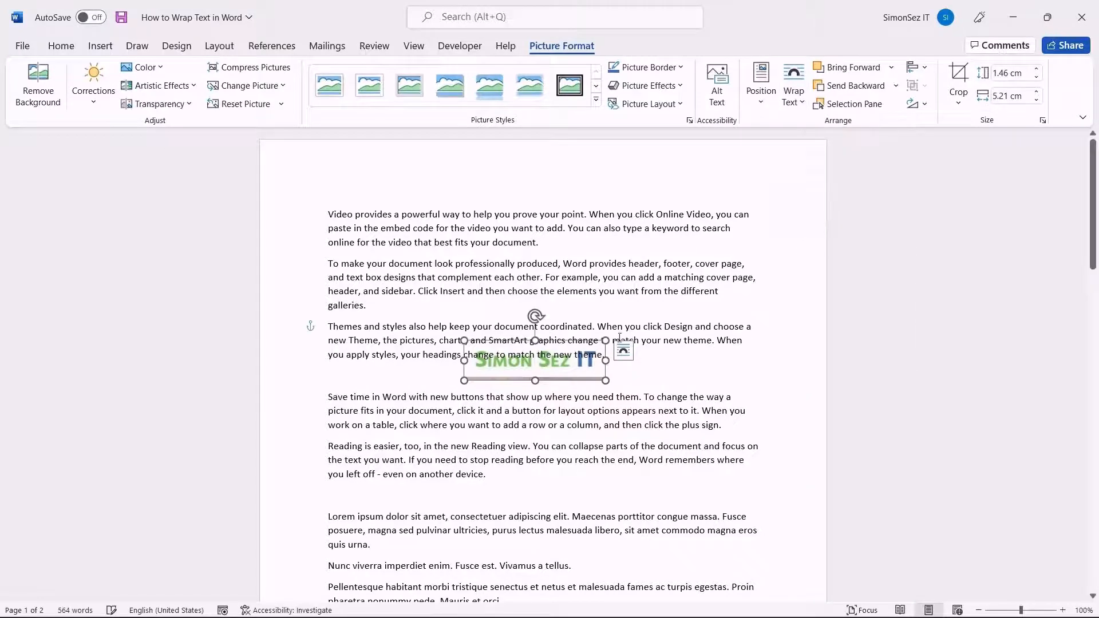
left_click(535, 368)
left_click(528, 369)
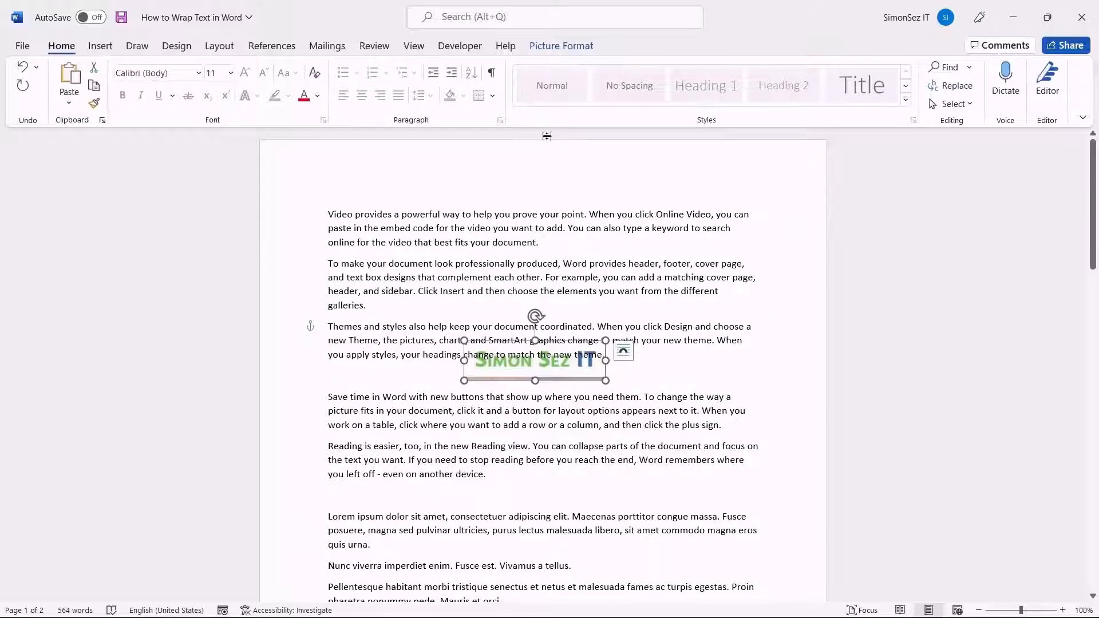
- Place the logo in front of the text, move it up slightly over the "Themes and styles" paragraph, and deselect it
left_click(563, 52)
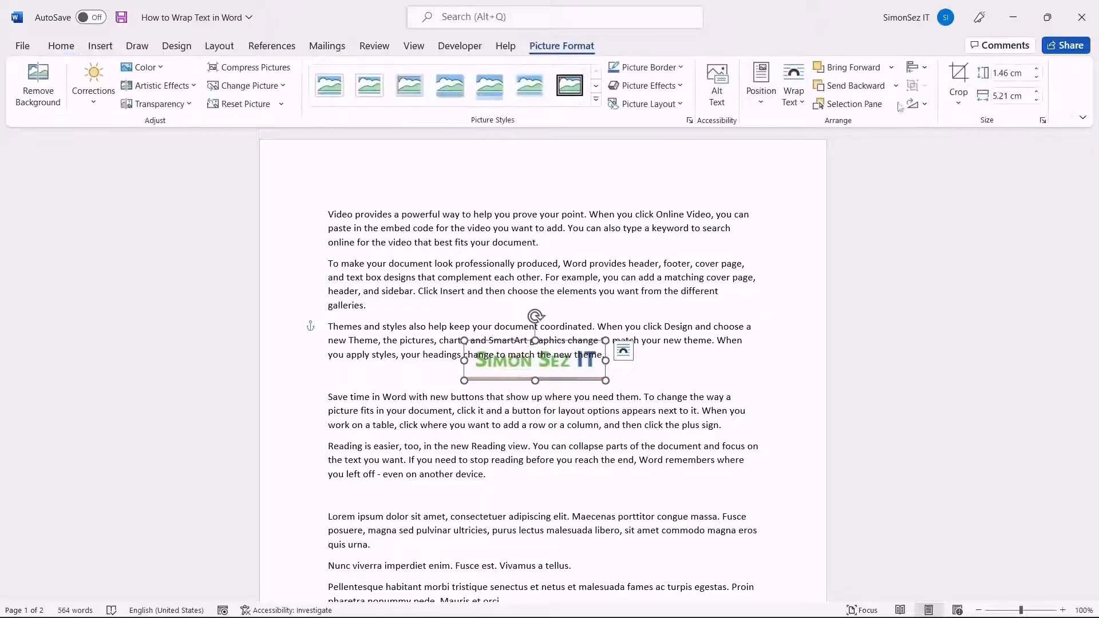
left_click(799, 102)
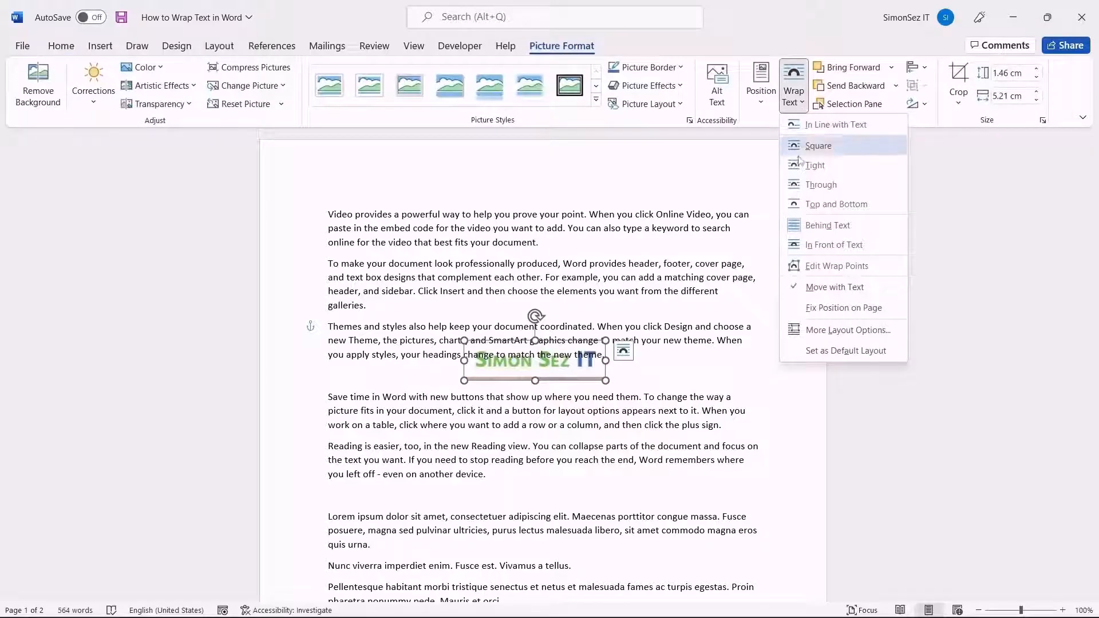
left_click(820, 246)
left_click_drag(530, 361, 530, 342)
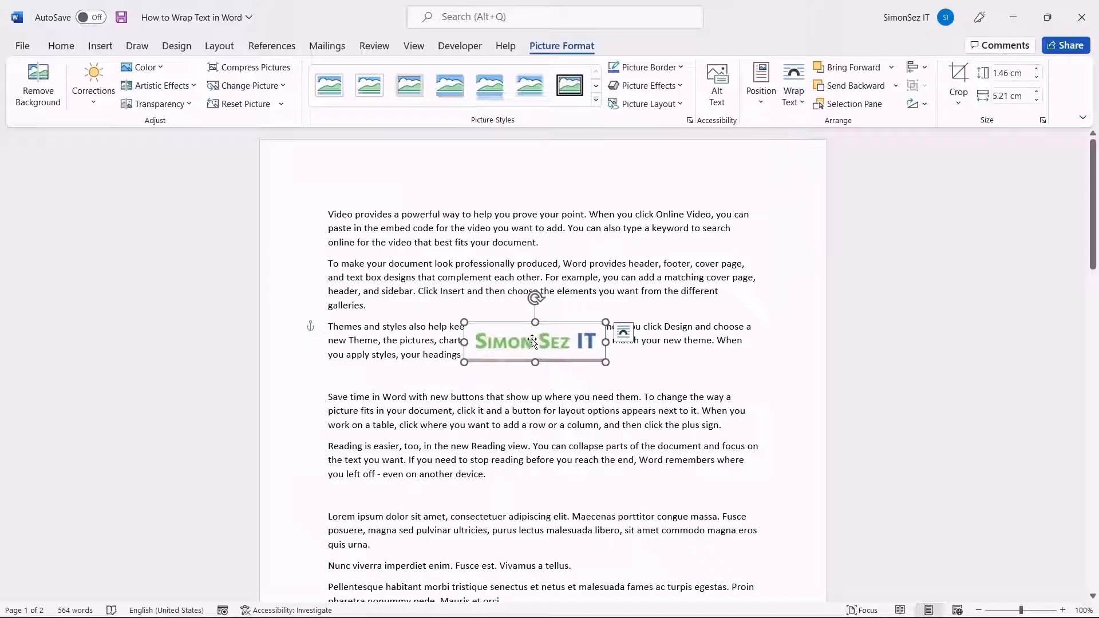
left_click(724, 368)
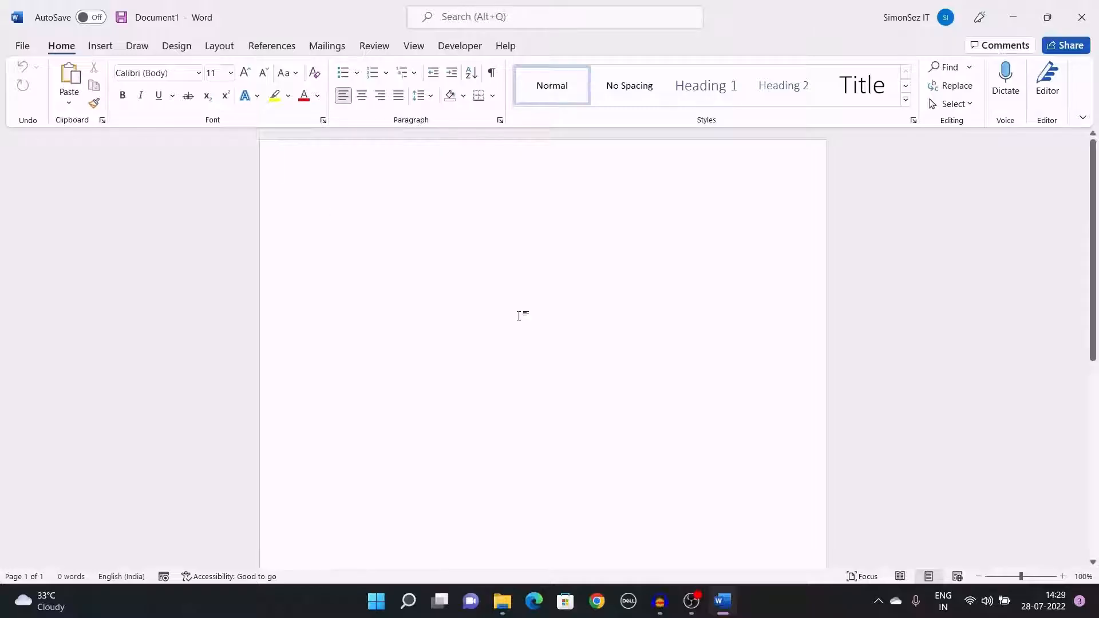
- Browse the recent unsaved files with Recover Unsaved Documents from the document's management options
left_click(23, 47)
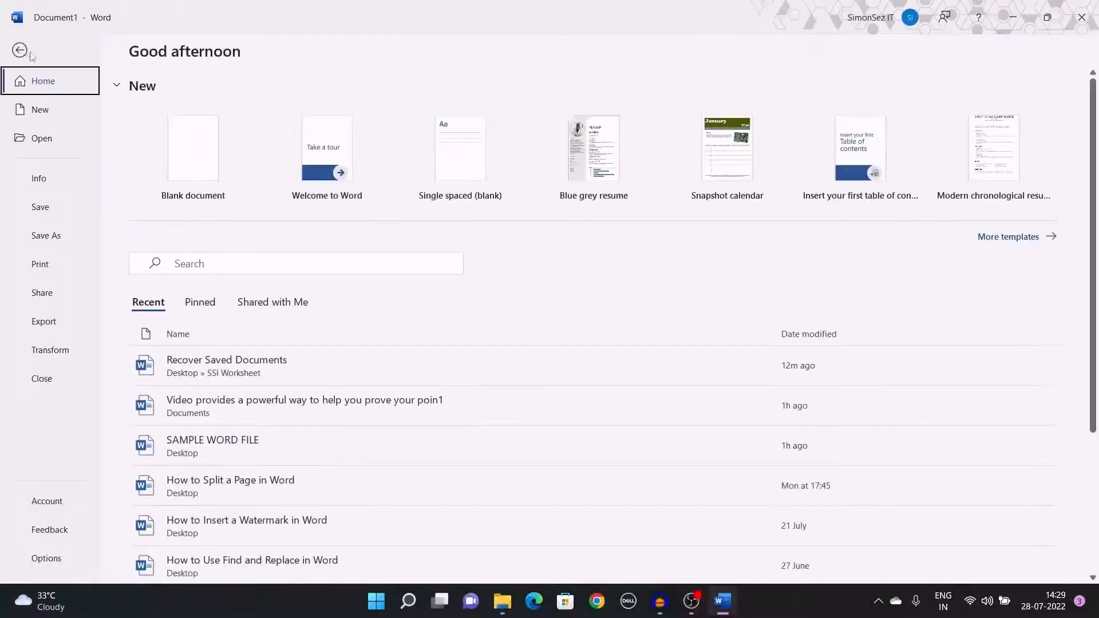
left_click(65, 181)
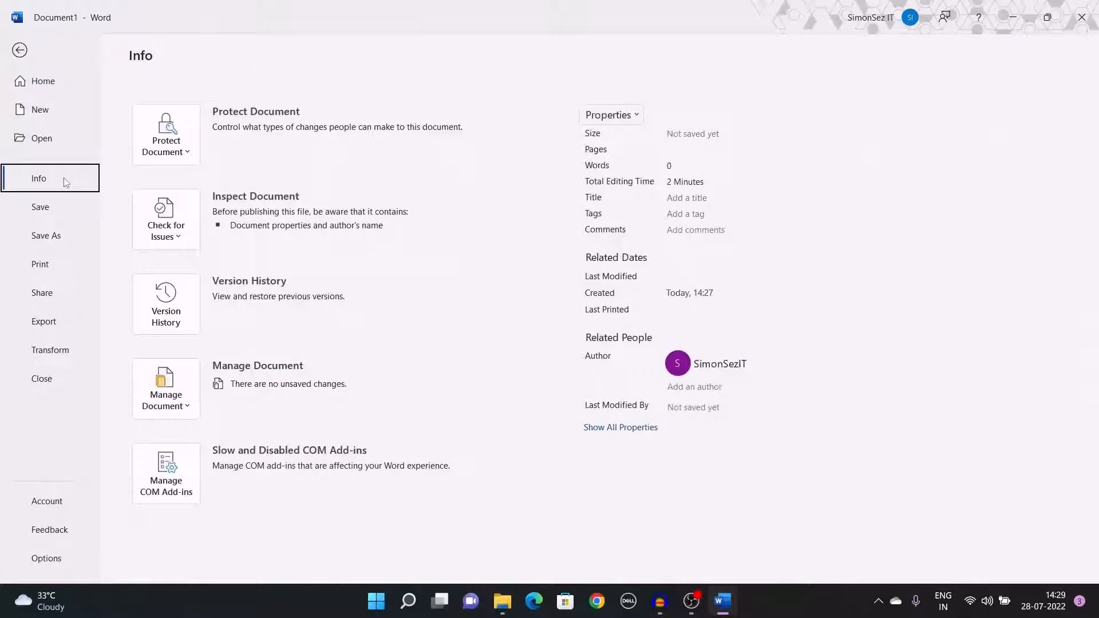
left_click(187, 407)
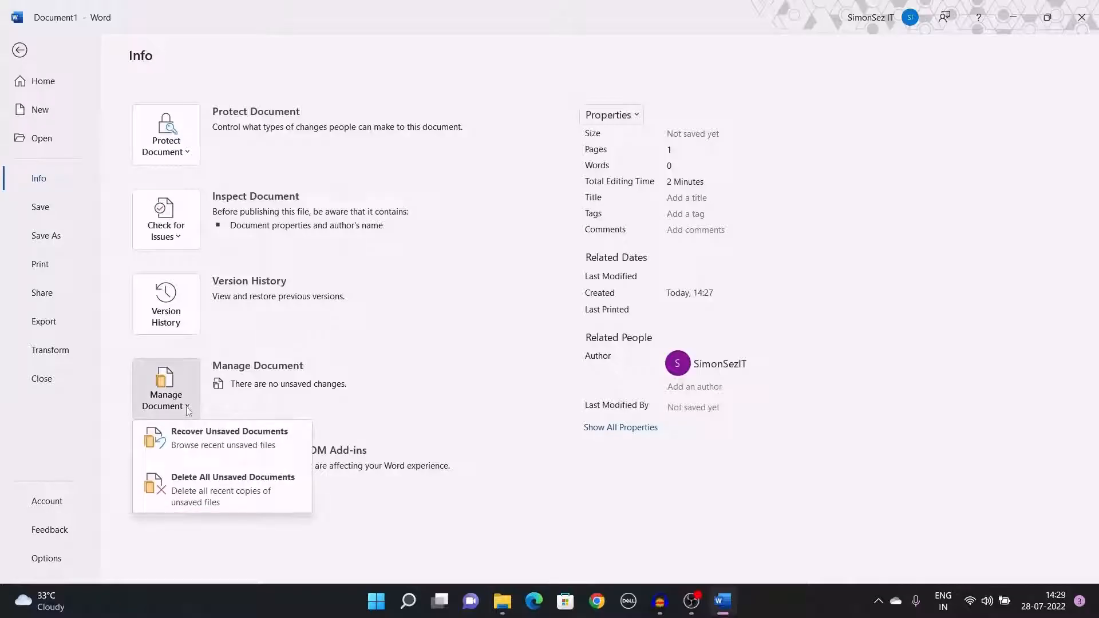
left_click(235, 454)
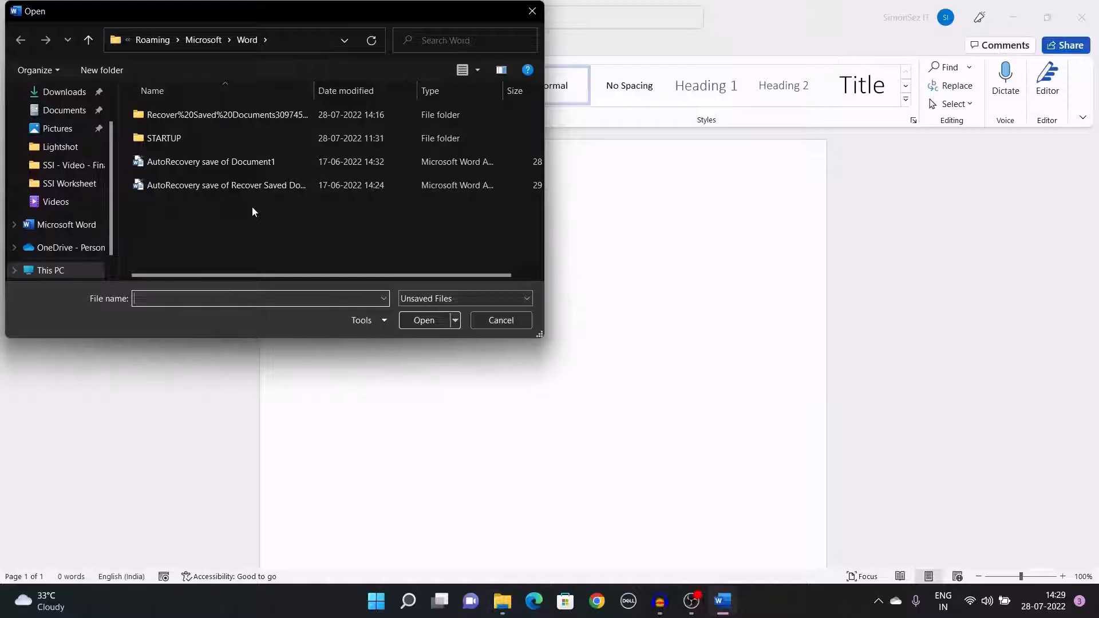
- Open the unsaved copy in the "Recover%20Saved%20Documents" folder, then bring up Save As for it and cancel
double_click(259, 116)
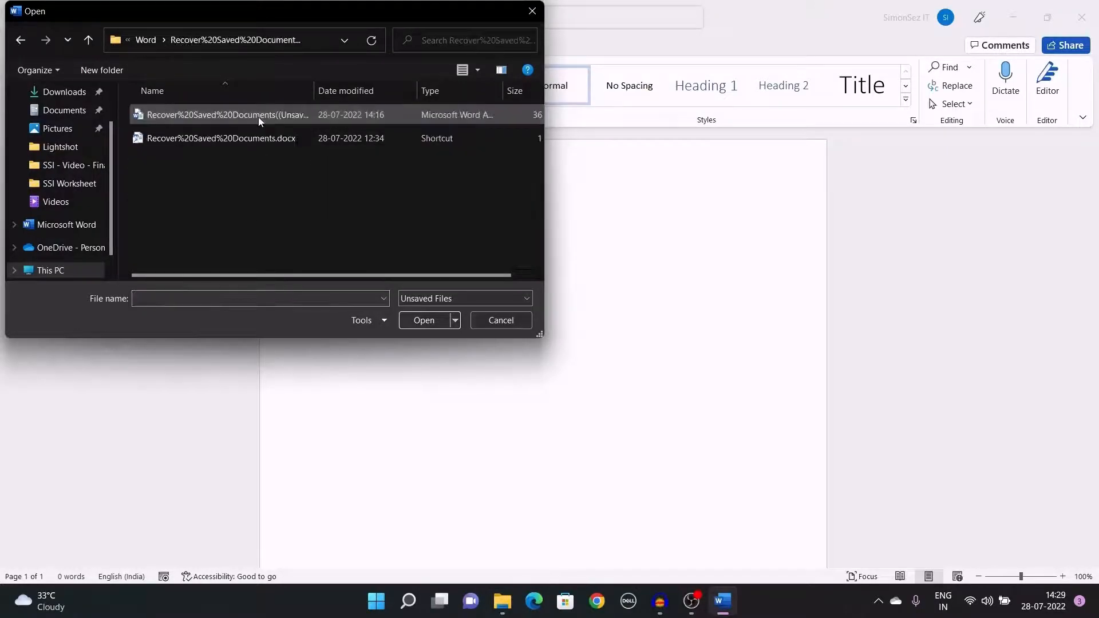
left_click(259, 117)
left_click(422, 321)
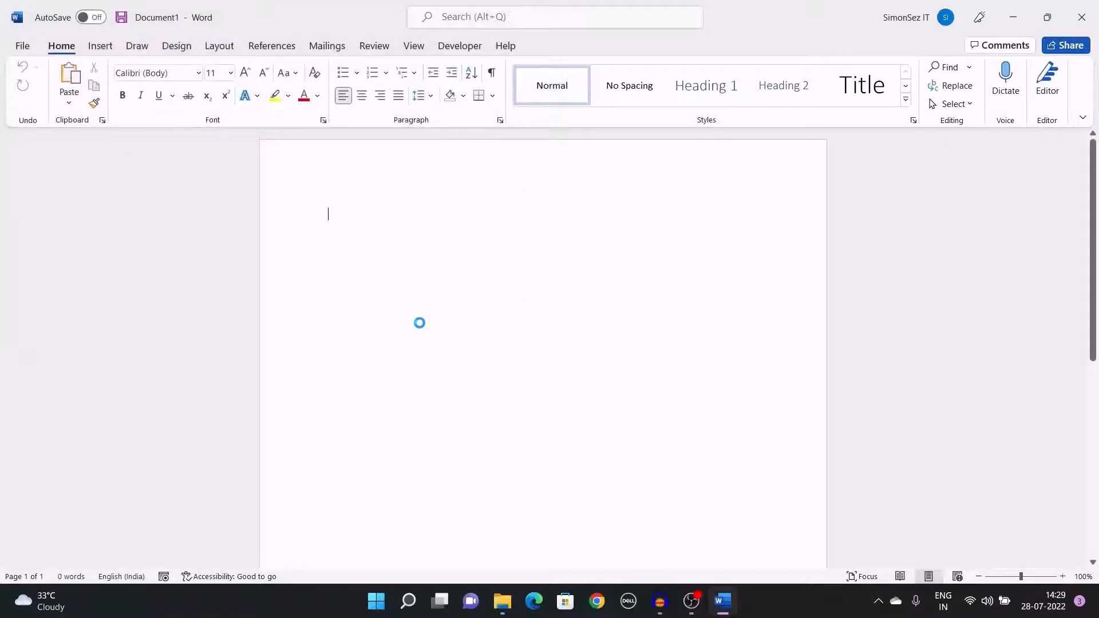
left_click(439, 139)
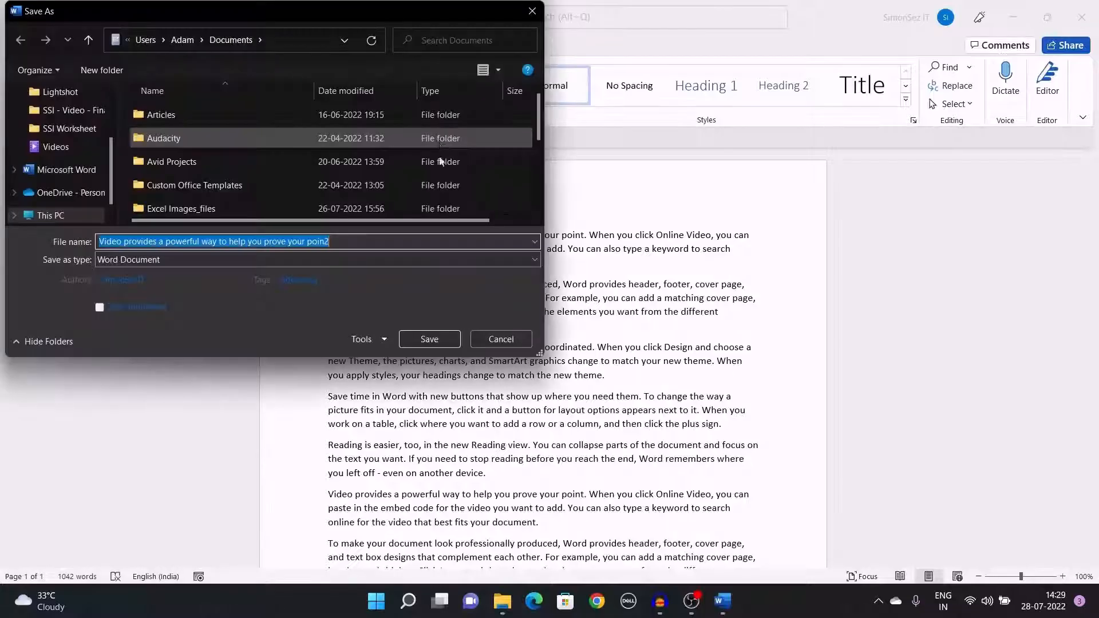
left_click(500, 339)
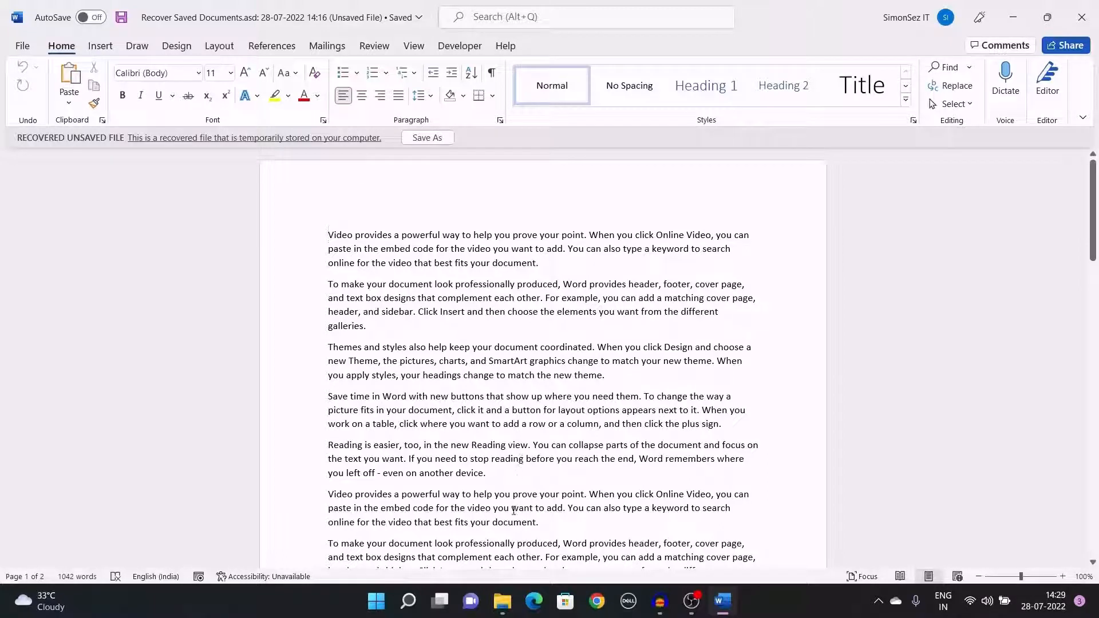
- Switch to the Recycle Bin and restore the deleted SAMPLE WORD FILE
mouse_move(502, 601)
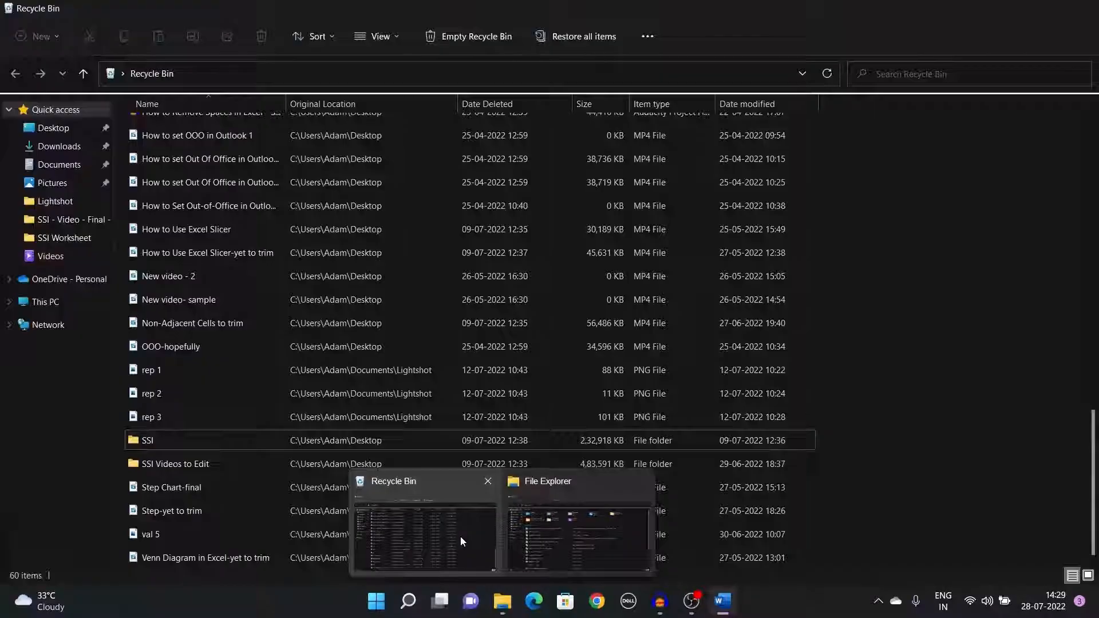
left_click(460, 537)
scroll(552, 394, "up", 6)
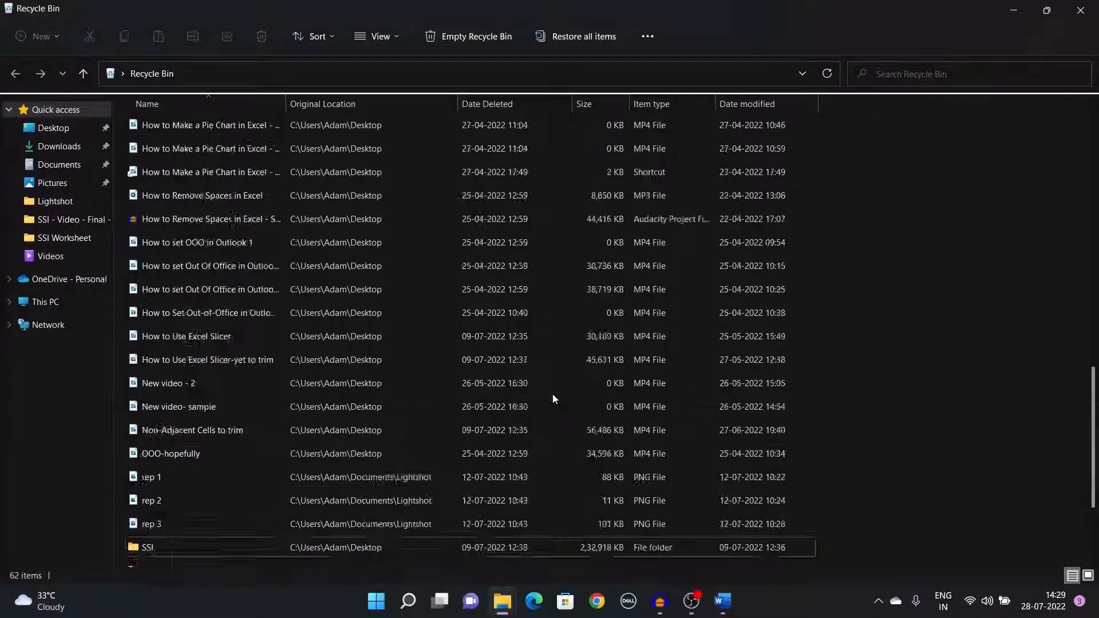
scroll(552, 397, "down", 6)
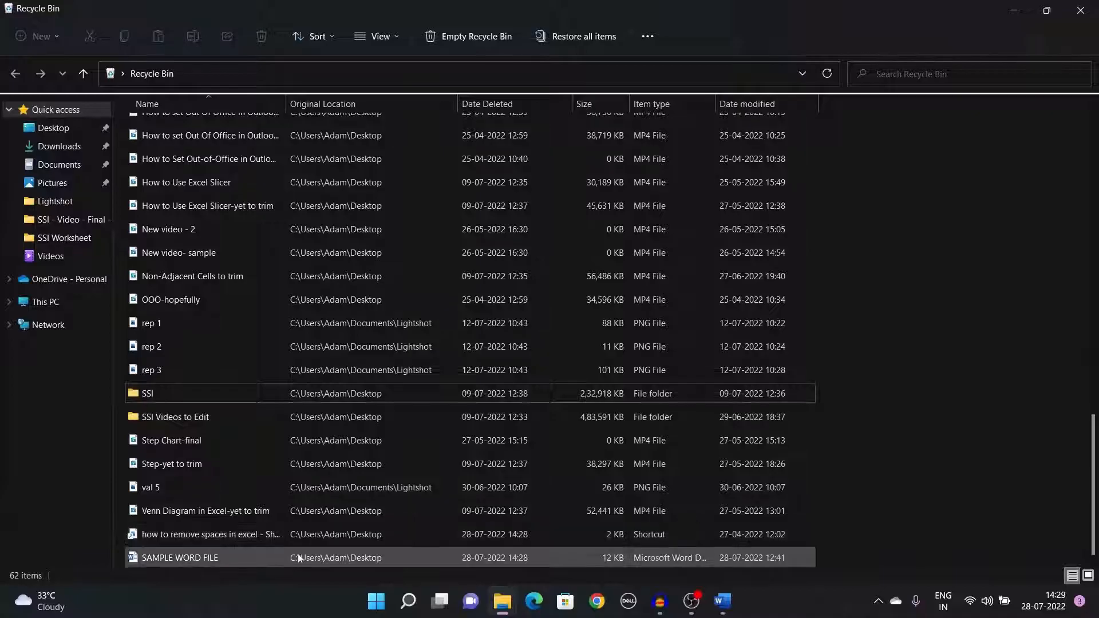
left_click(246, 559)
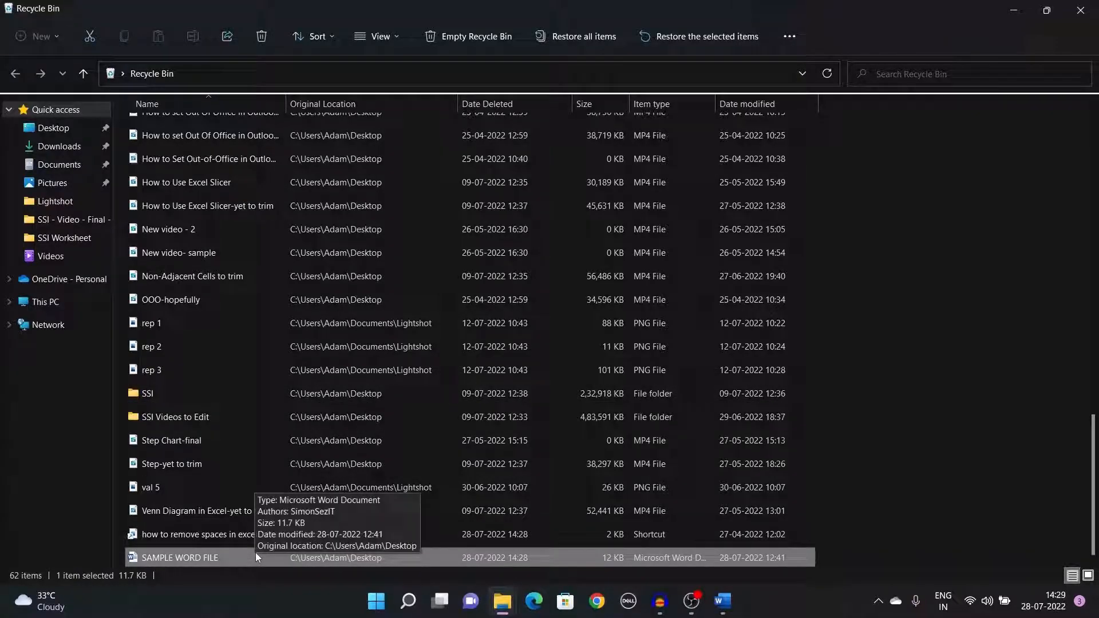
right_click(255, 552)
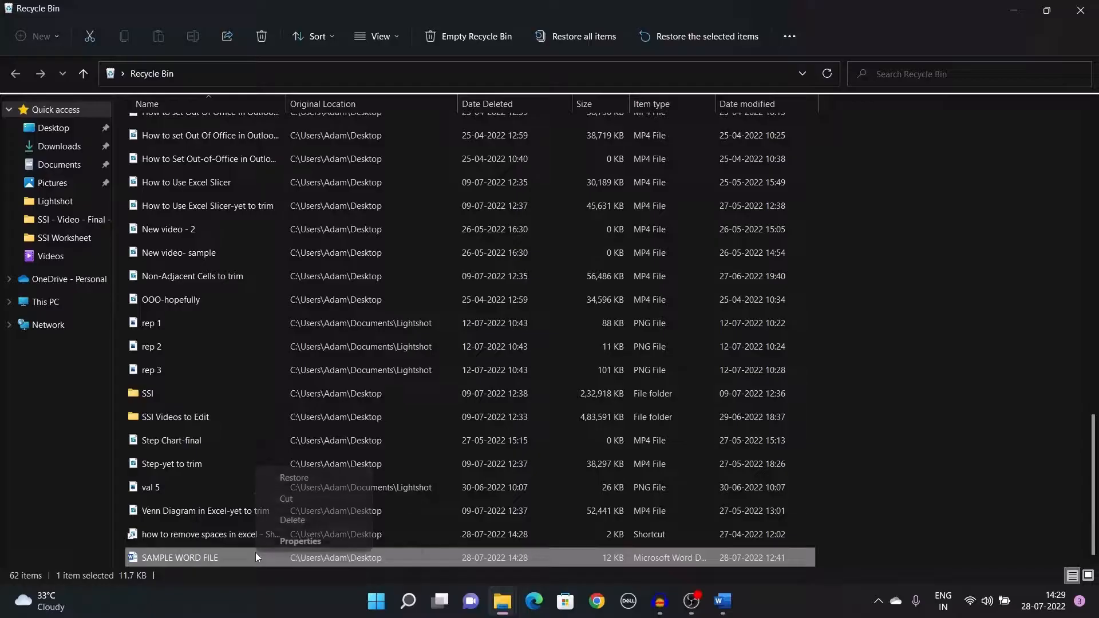
left_click(320, 477)
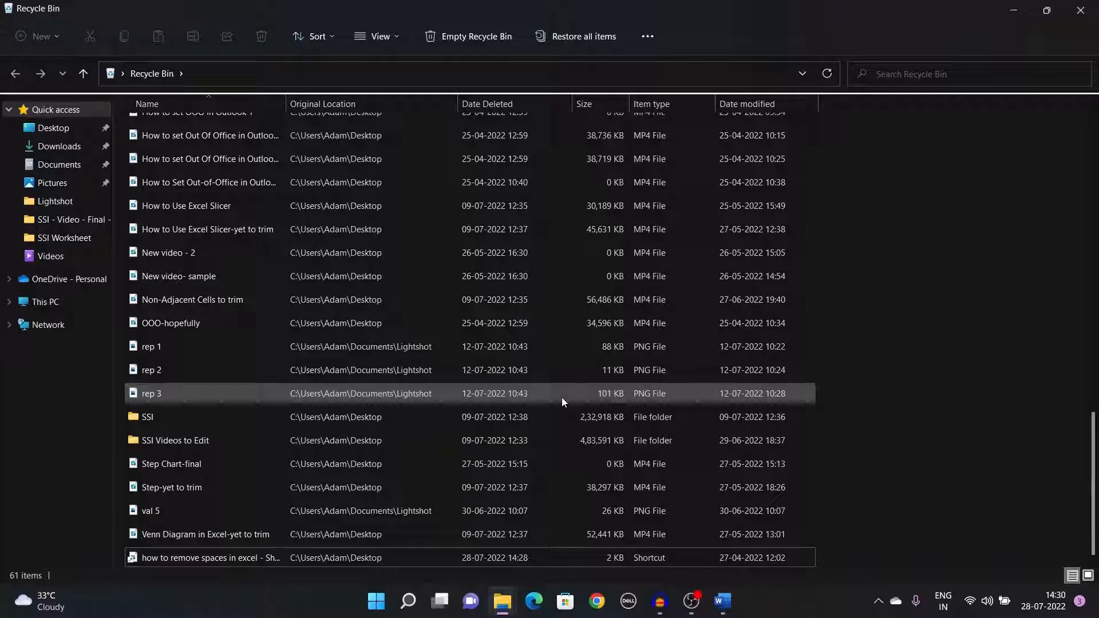
- Start a new Word window and look through its list of recent documents
mouse_move(724, 611)
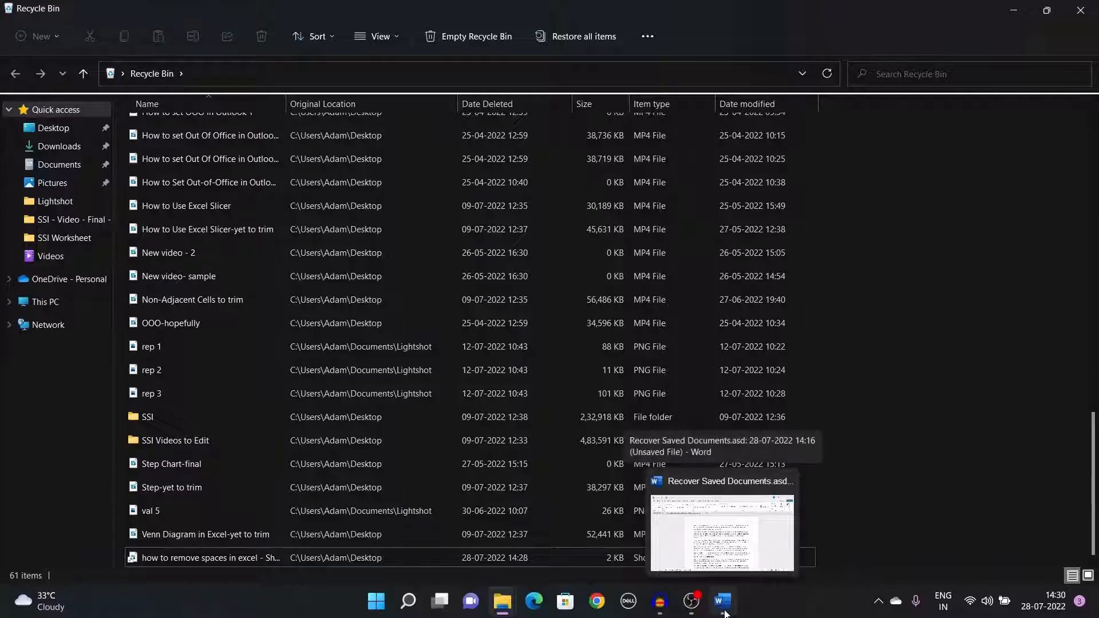
right_click(724, 611)
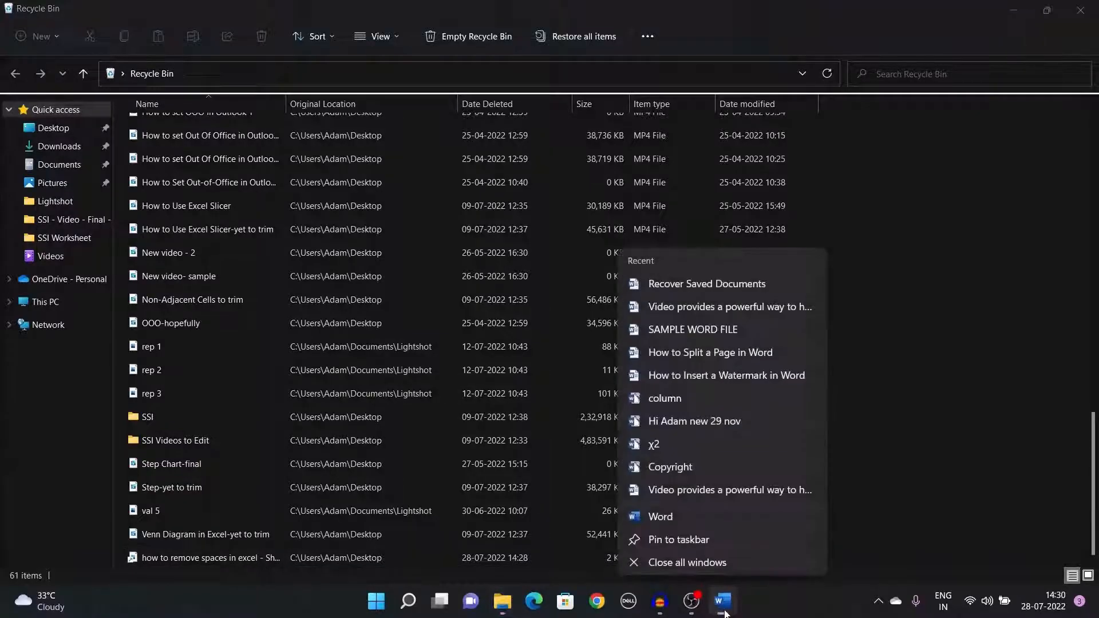
left_click(740, 518)
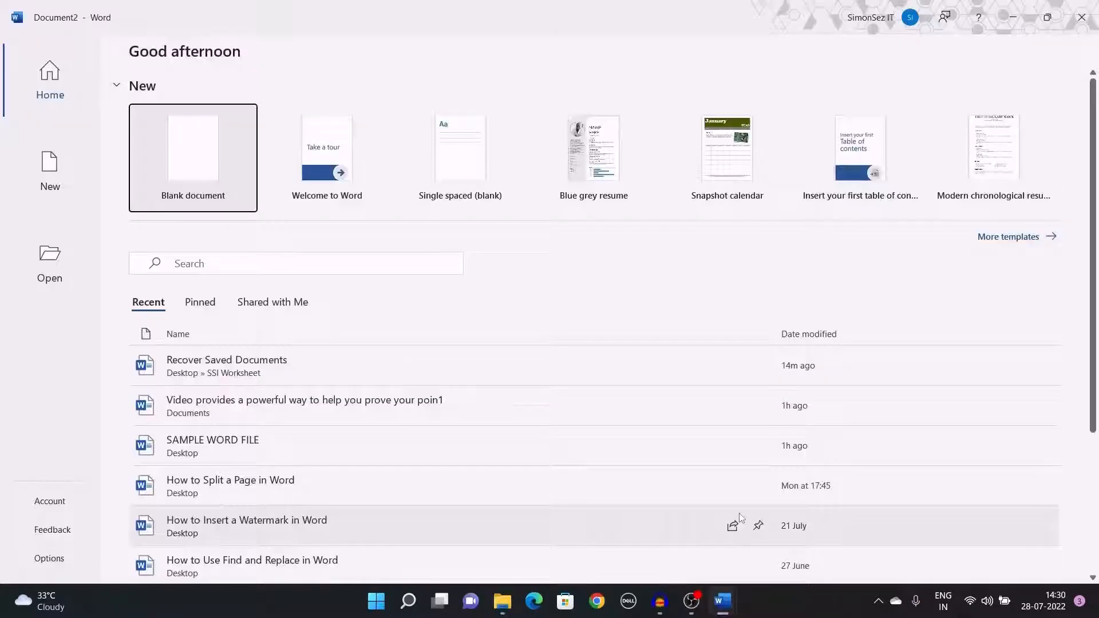
scroll(240, 373, "down", 1)
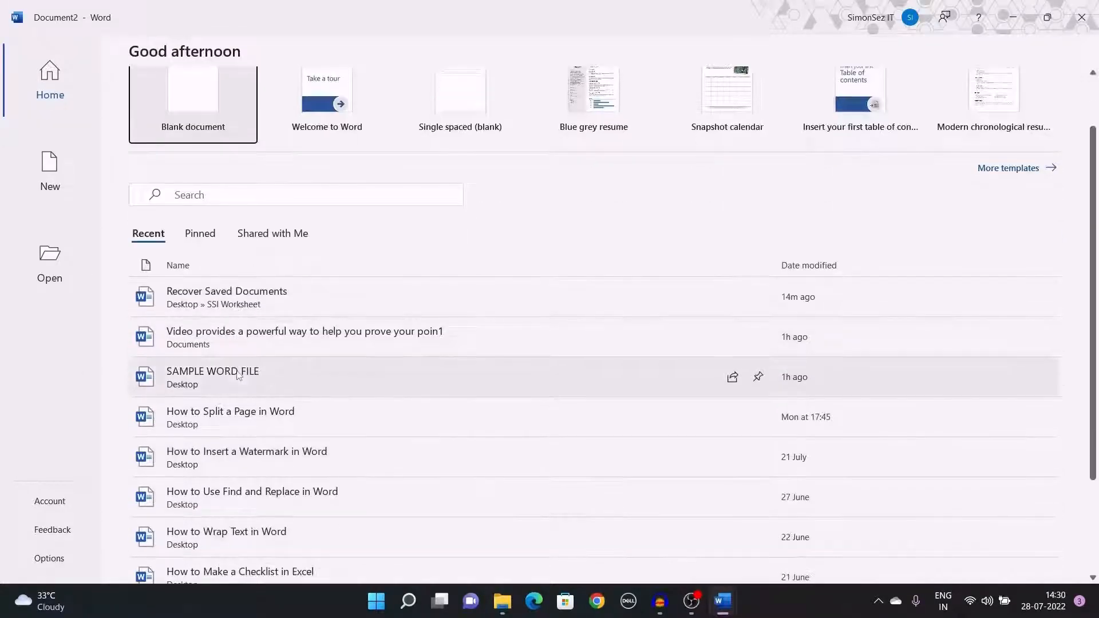
scroll(240, 376, "down", 1)
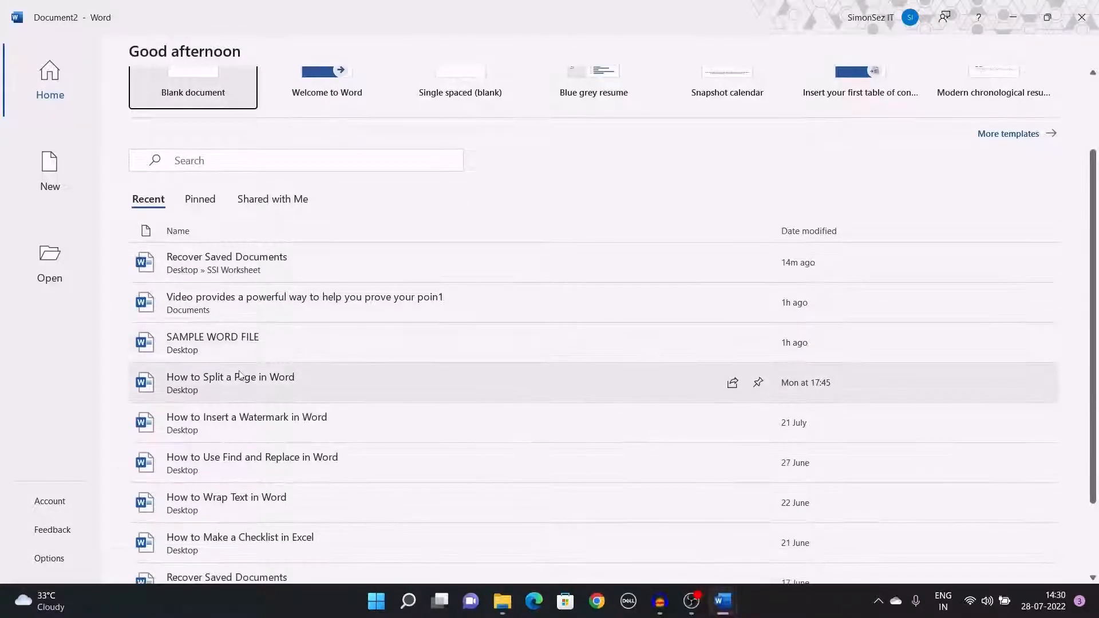
scroll(239, 375, "up", 2)
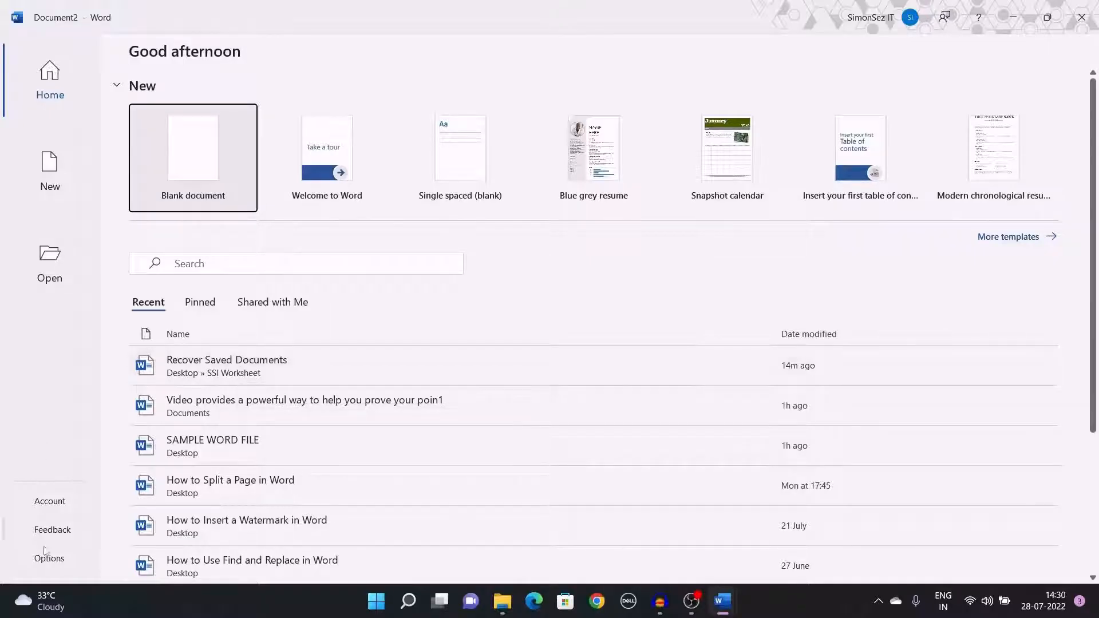
- Copy the AutoRecover file location from Word's Save options and close the options
key("Escape")
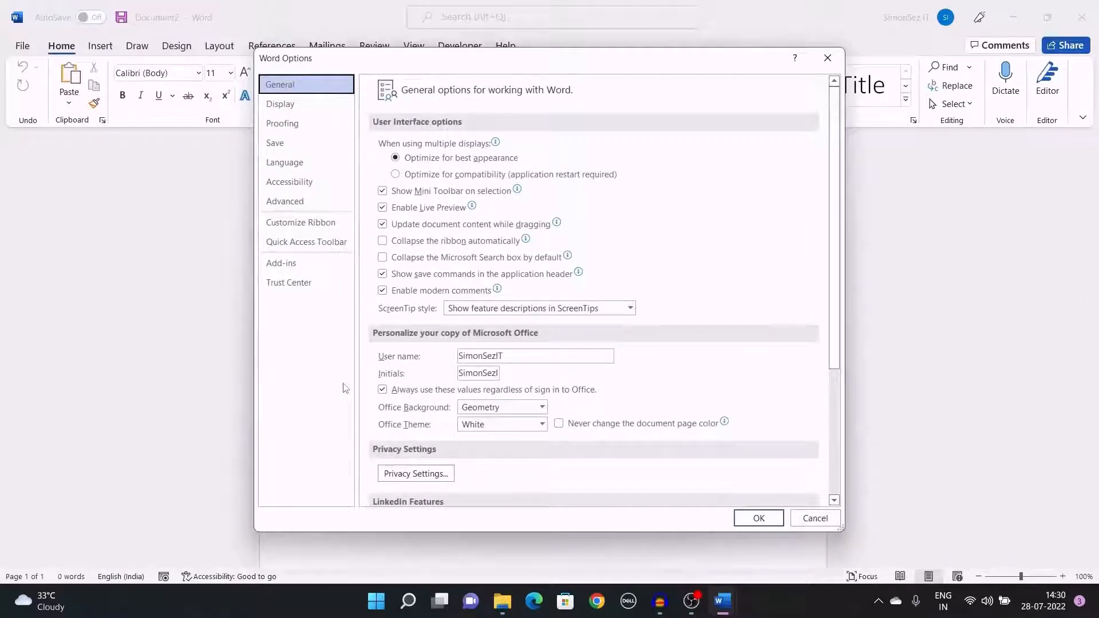
left_click(338, 146)
left_click_drag(732, 213, 511, 214)
key("ctrl+c")
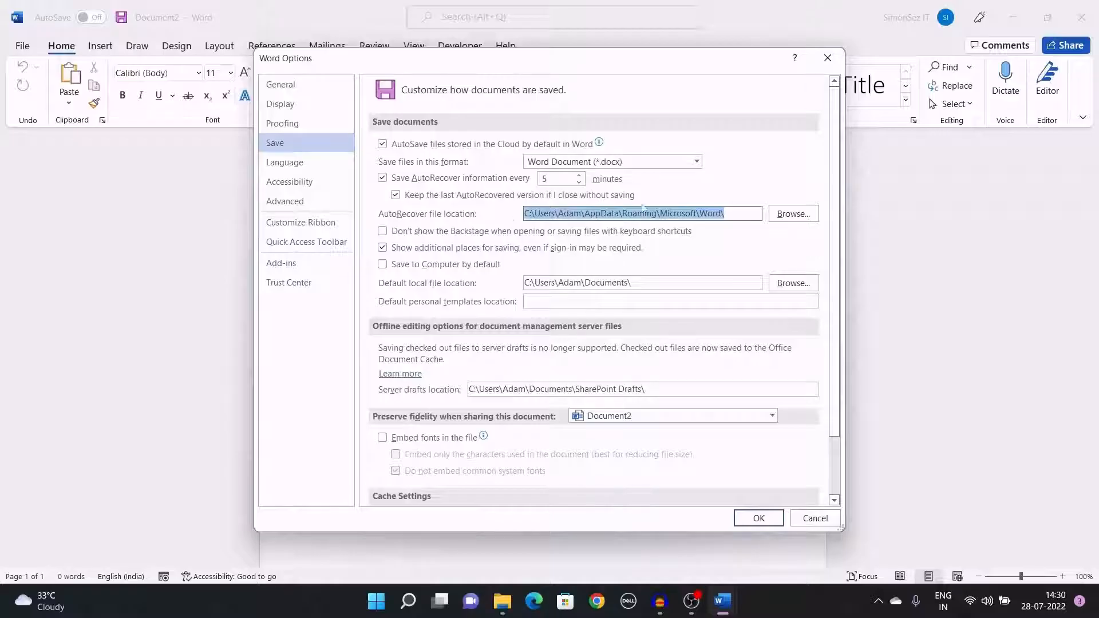
left_click(828, 58)
- Switch to File Explorer and go to the copied AutoRecover folder path
mouse_move(500, 610)
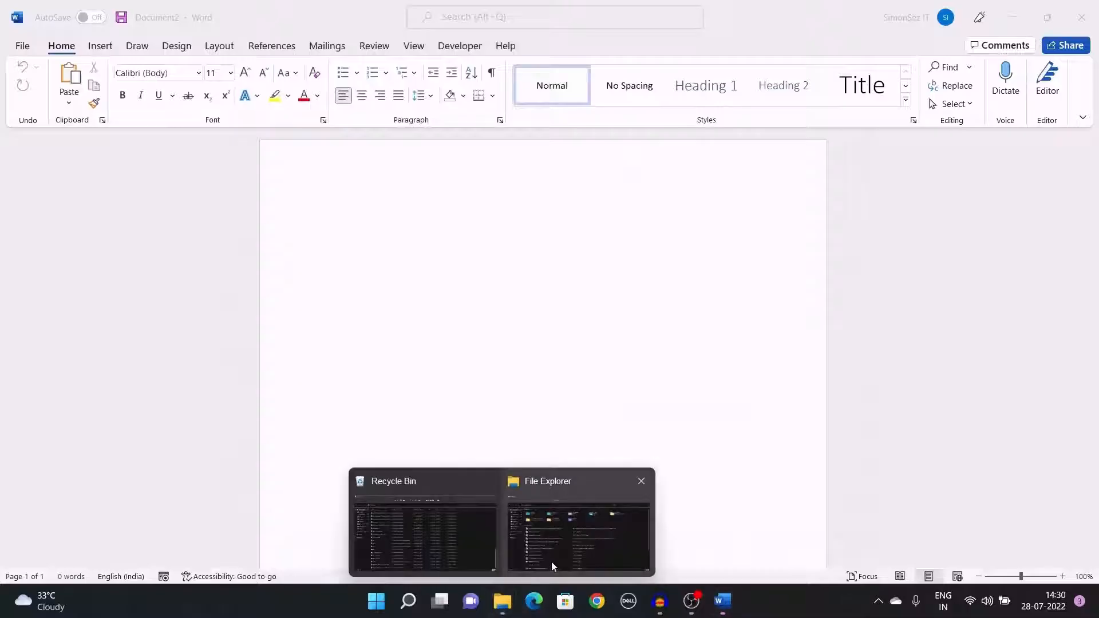
left_click(551, 562)
left_click(474, 74)
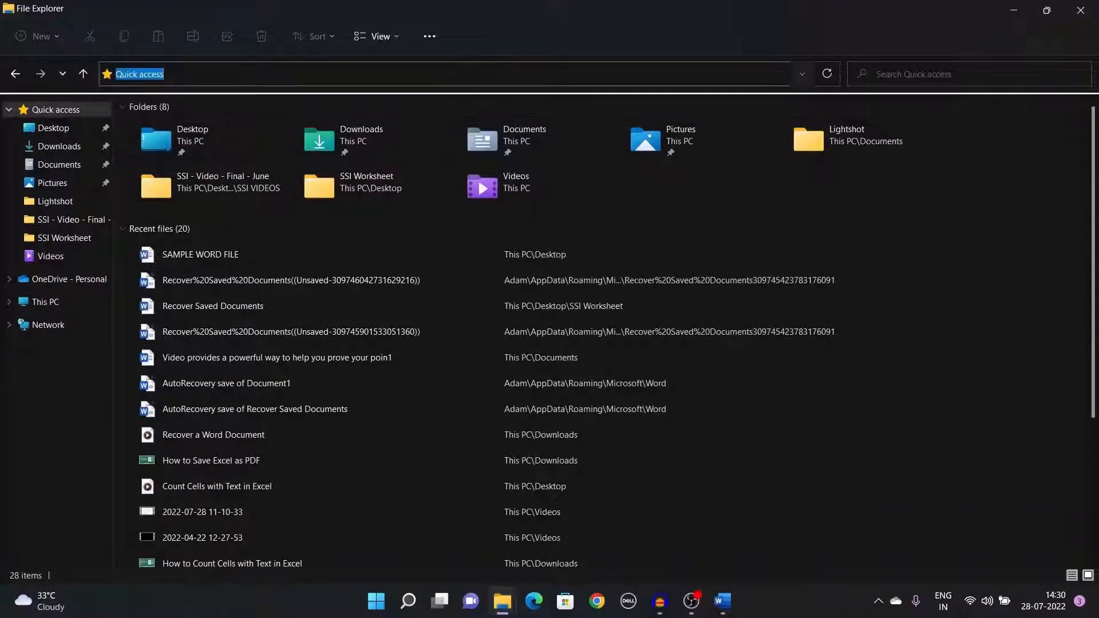
key("ctrl+v")
key("Return")
- Open the unsaved document from its folder in the AutoRecover location, then bring up Save As and cancel
double_click(331, 125)
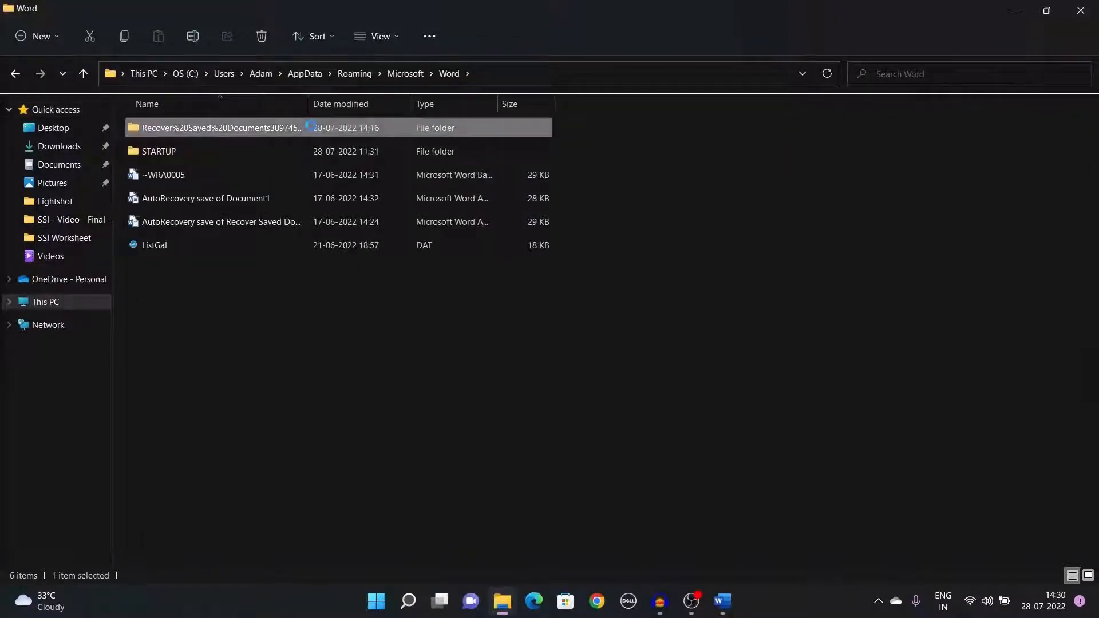
double_click(266, 136)
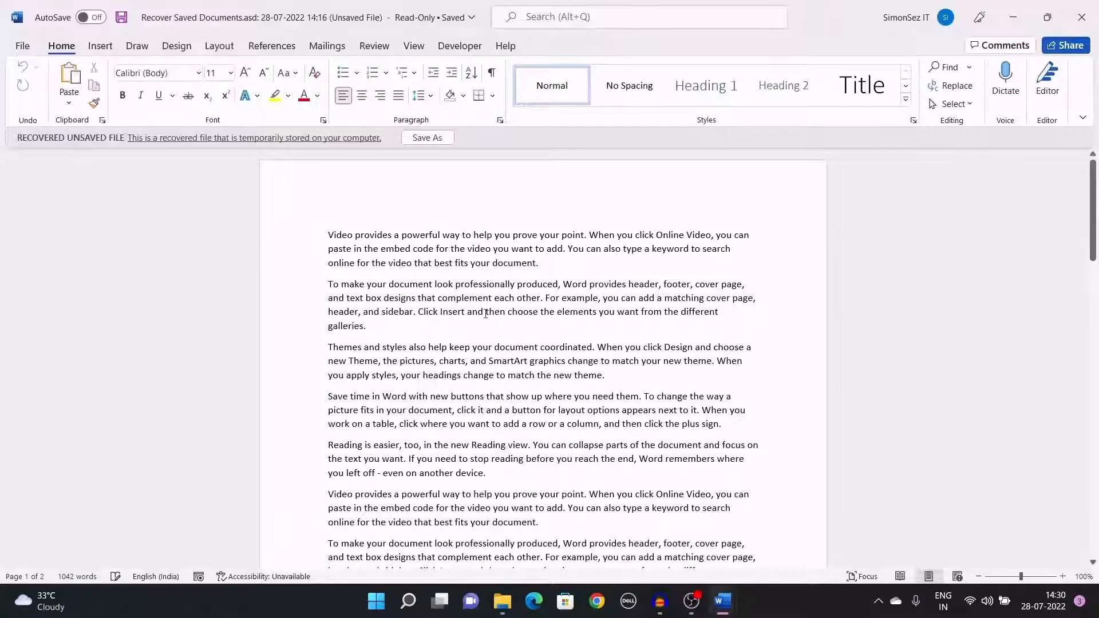
left_click(427, 138)
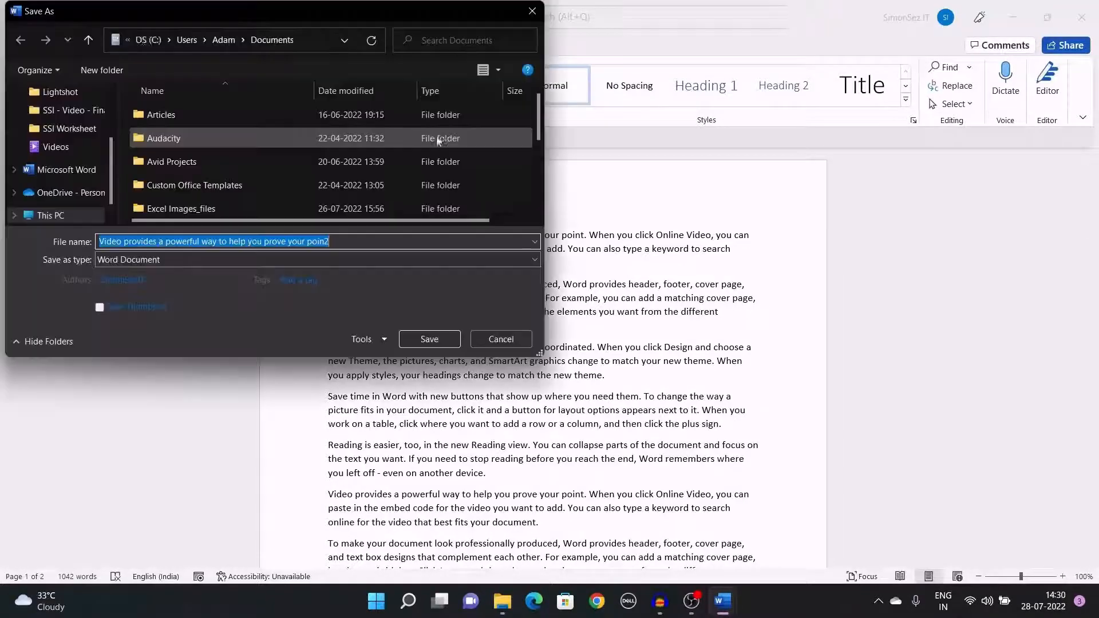
left_click(497, 338)
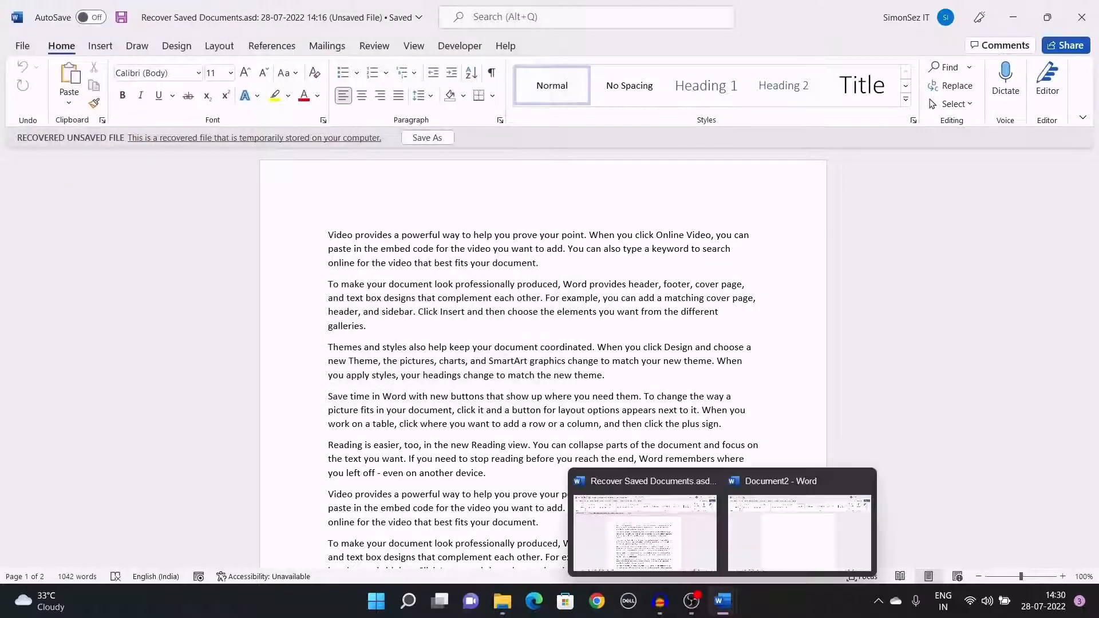
- Start another new Word window and browse the unsaved files with Recover Unsaved Documents from its Open page
right_click(723, 602)
left_click(693, 523)
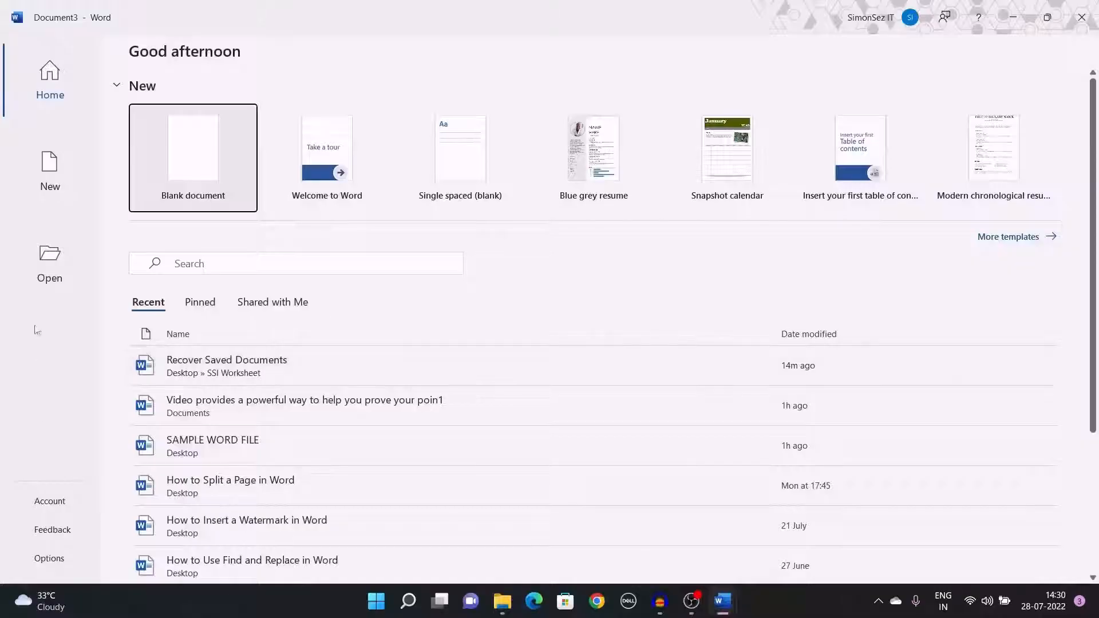
left_click(69, 268)
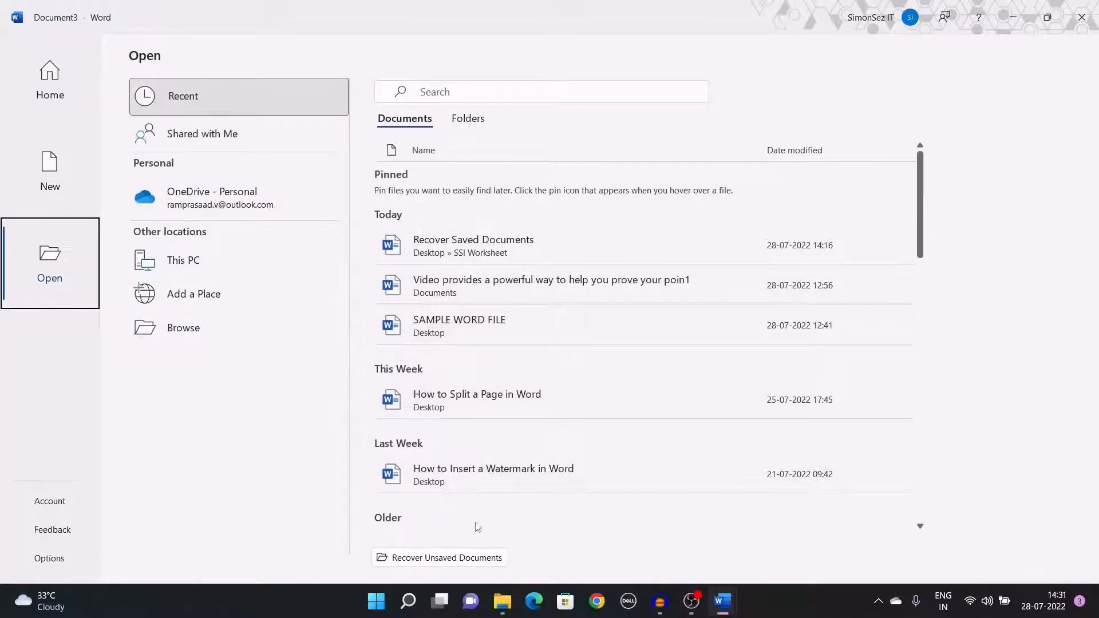
left_click(465, 564)
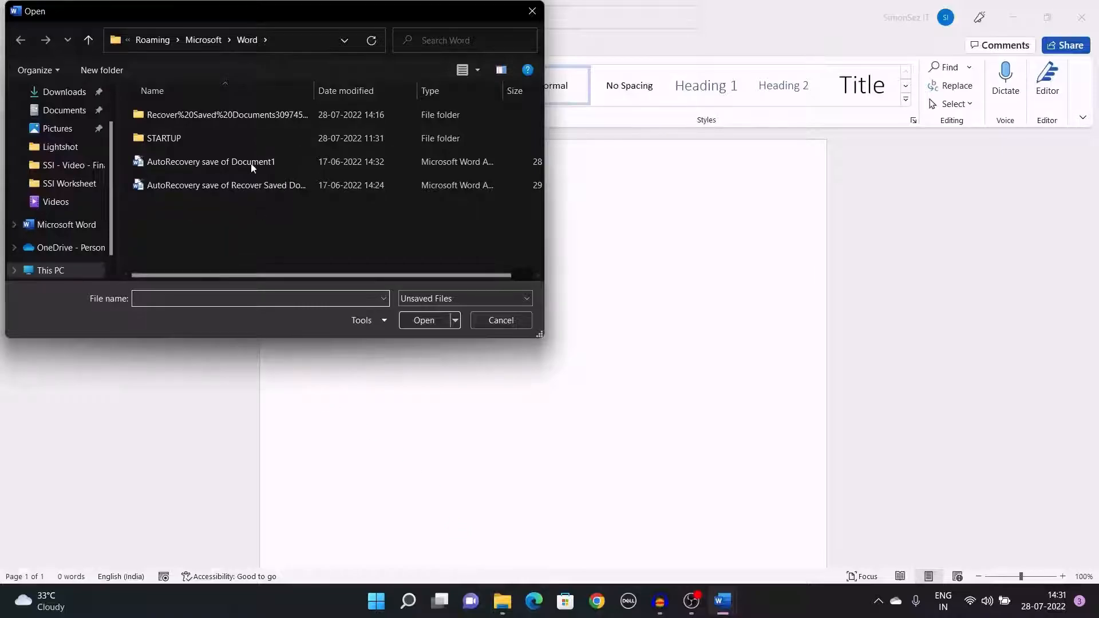
- Open the unsaved version of Recover Saved Documents from its recovery folder and save it as a Word document in Documents
double_click(264, 113)
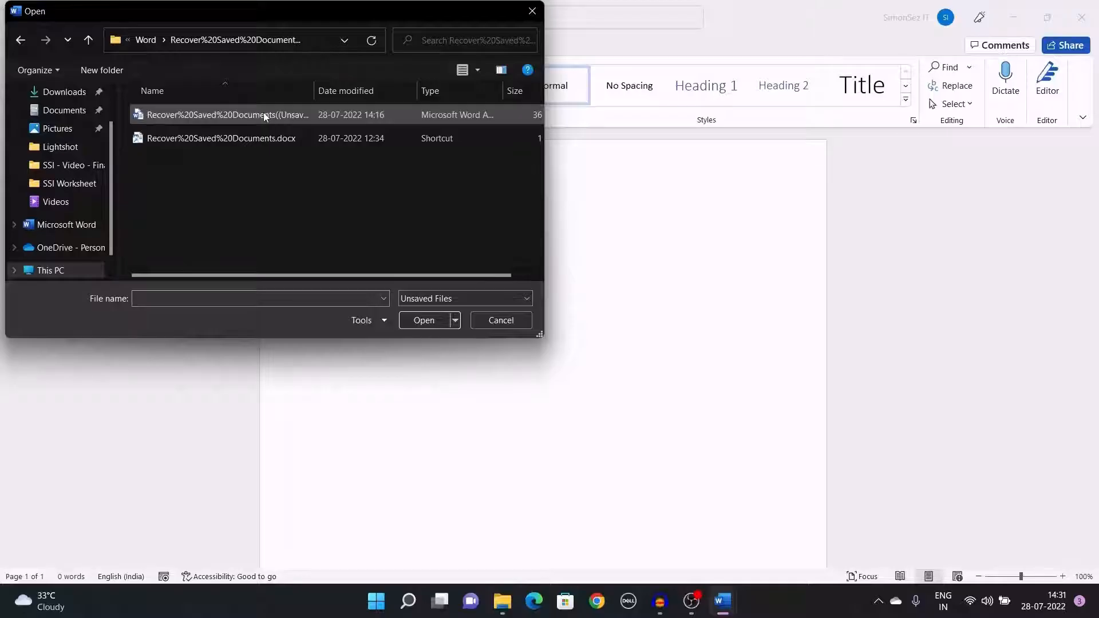
left_click(263, 113)
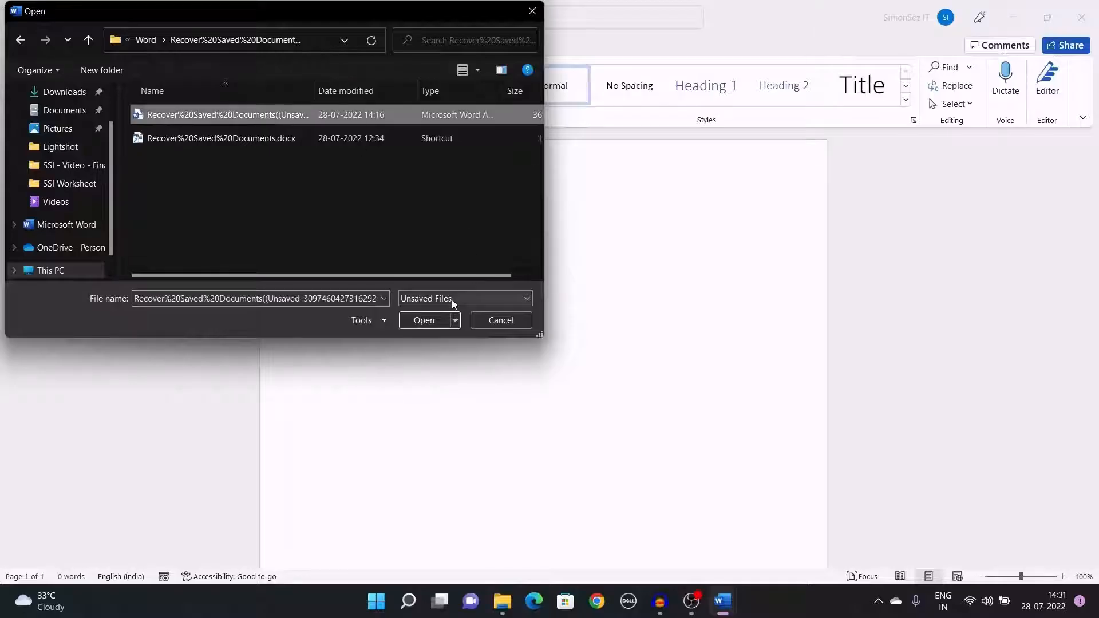
left_click(422, 319)
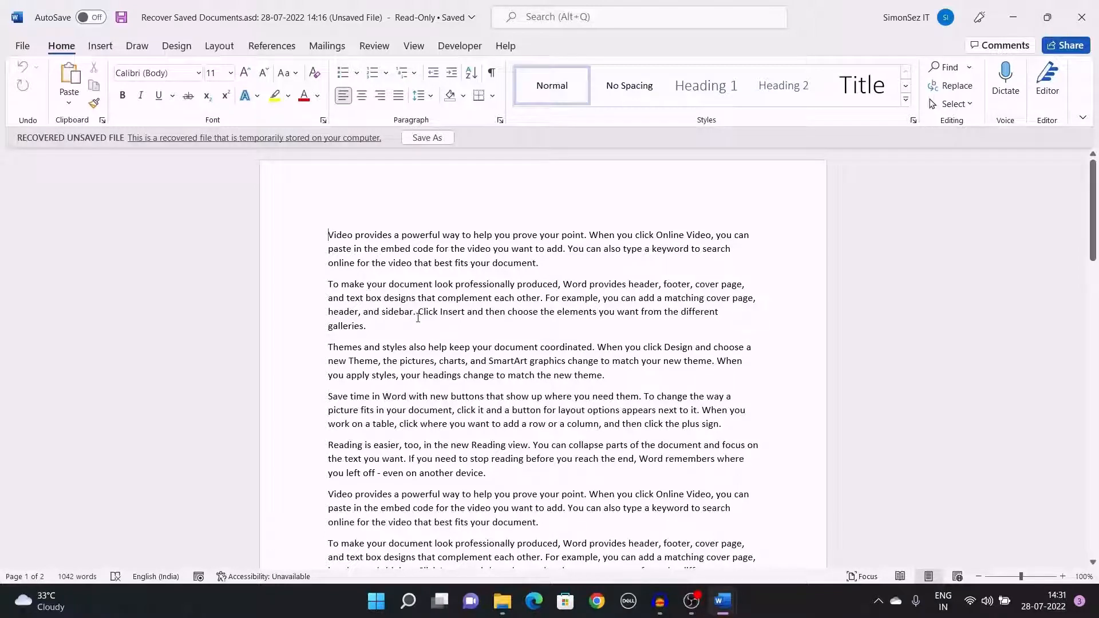
left_click(445, 139)
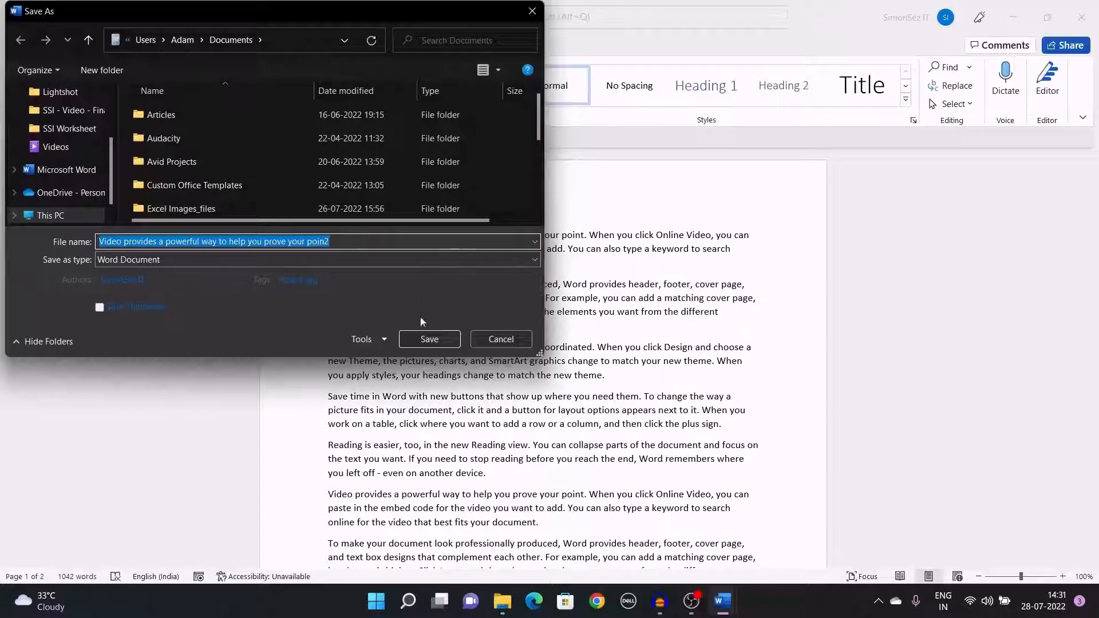
left_click(429, 339)
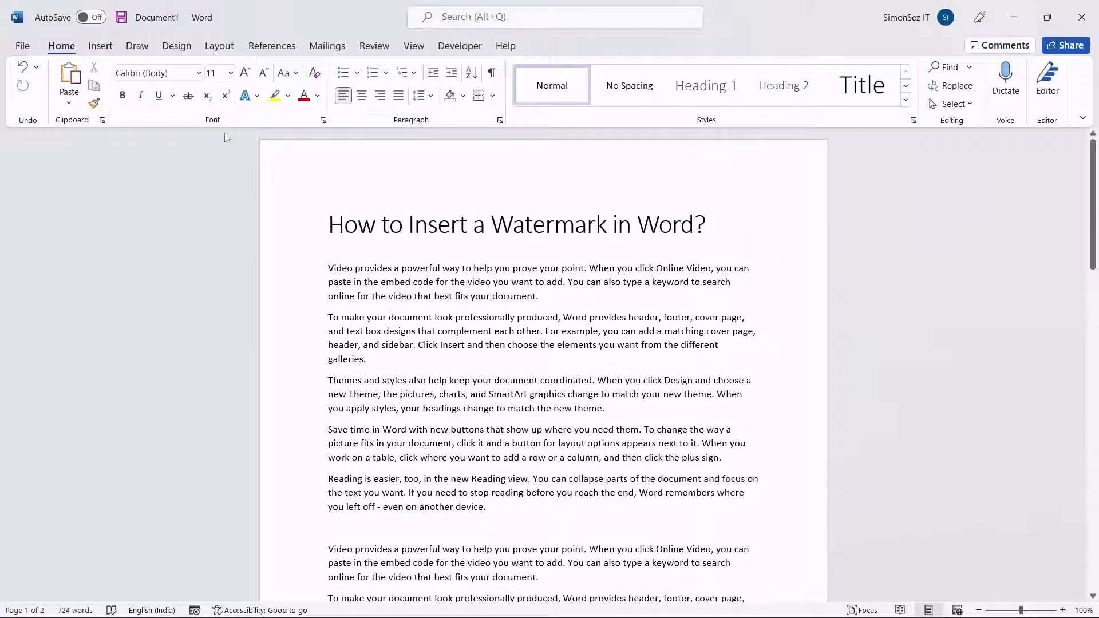
- Browse the built-in watermarks and insert the CONFIDENTIAL 1 watermark into the document
left_click(187, 50)
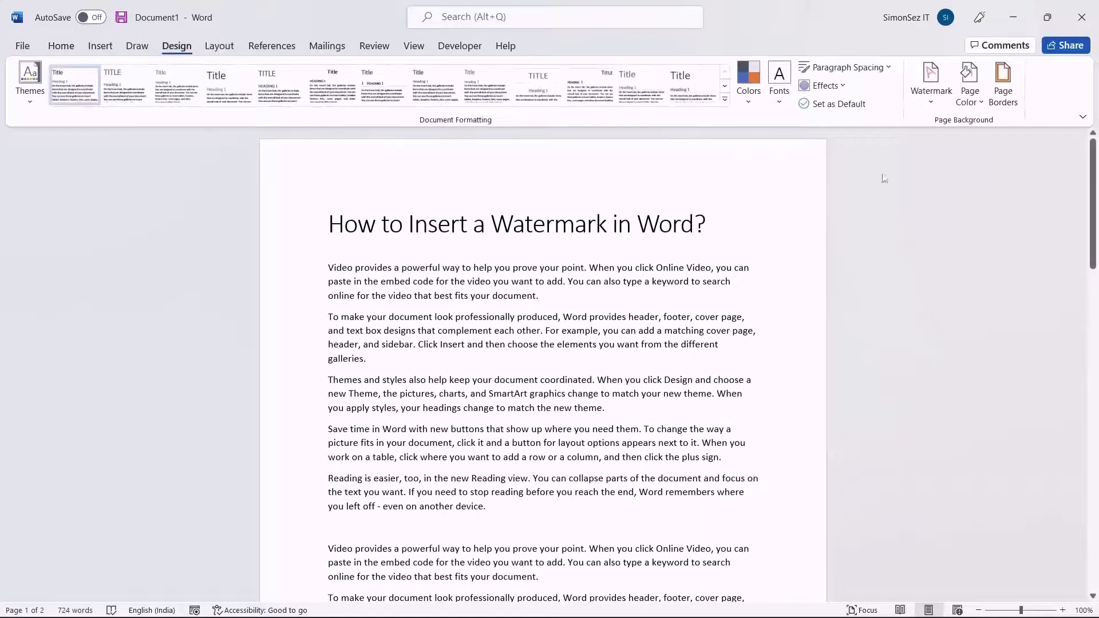
left_click(939, 106)
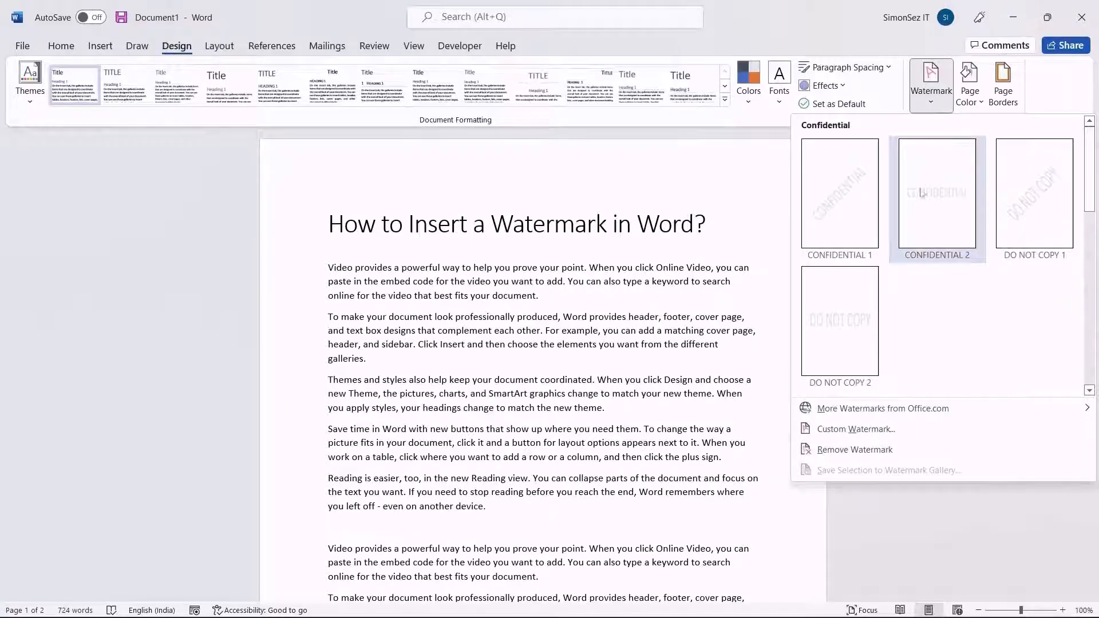
scroll(935, 320, "down", 5)
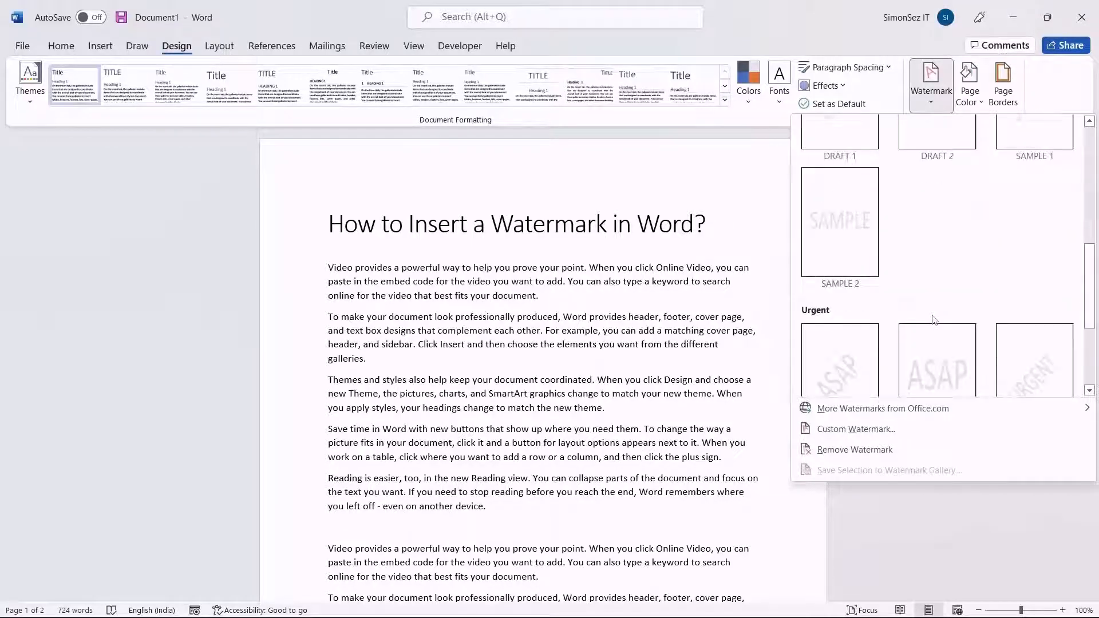
scroll(935, 320, "up", 5)
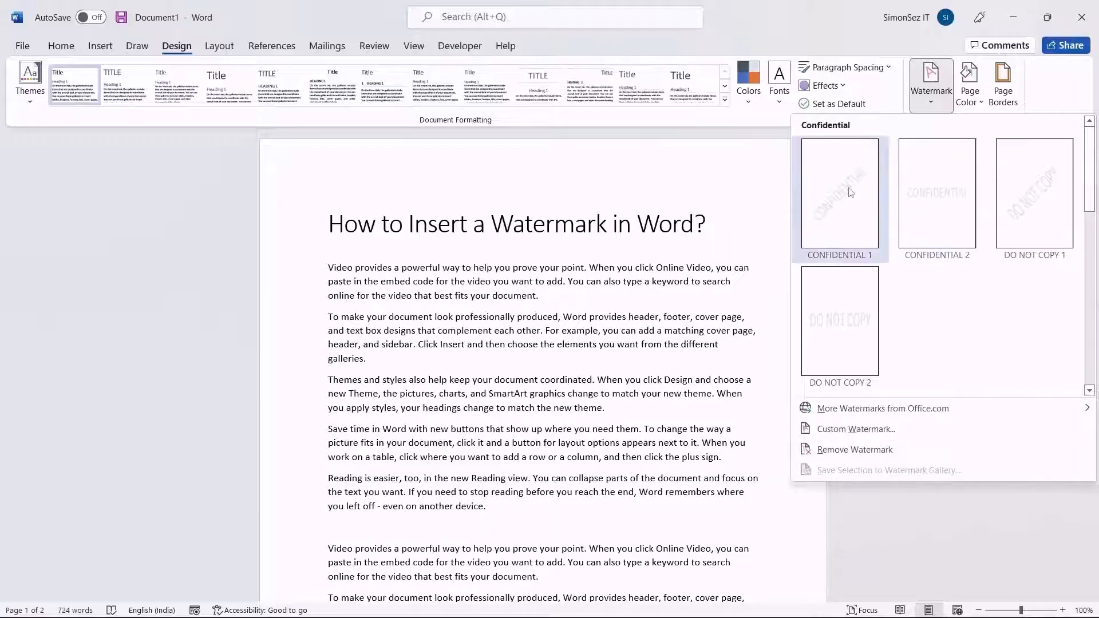
left_click(844, 223)
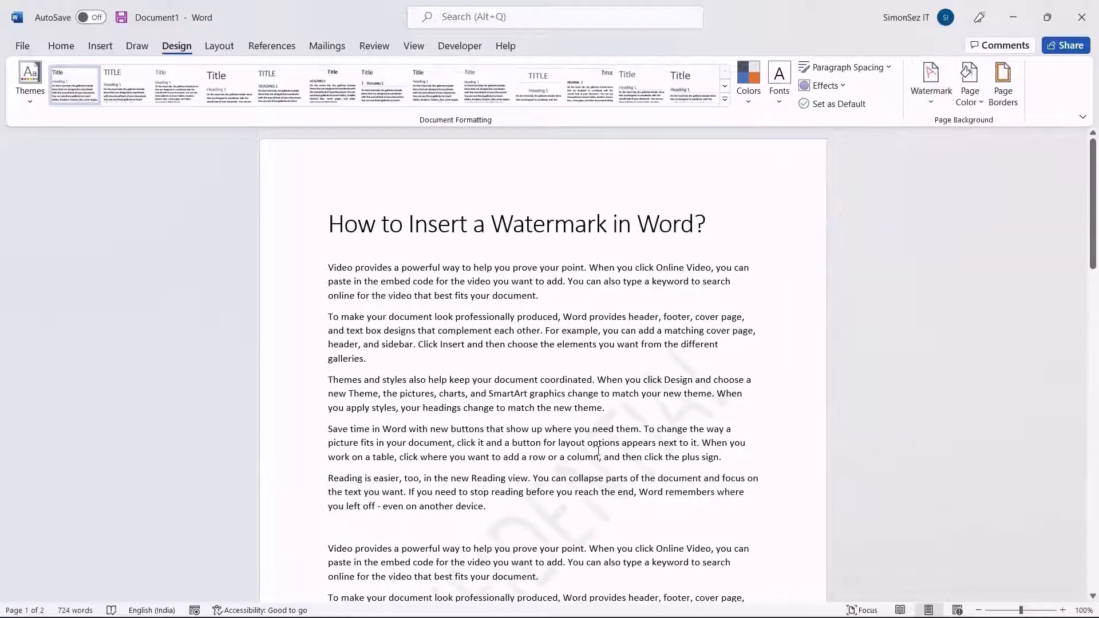
scroll(598, 451, "down", 3)
scroll(599, 451, "up", 3)
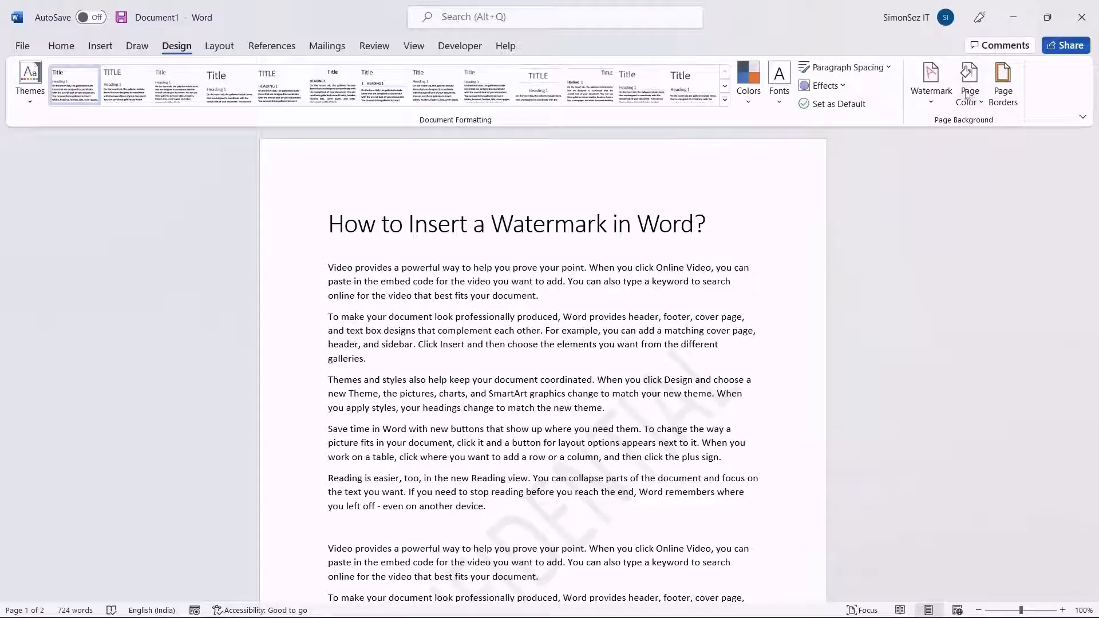
- Set up a custom picture watermark using the Simon-Sez-Logo image from the Pictures folder
left_click(937, 102)
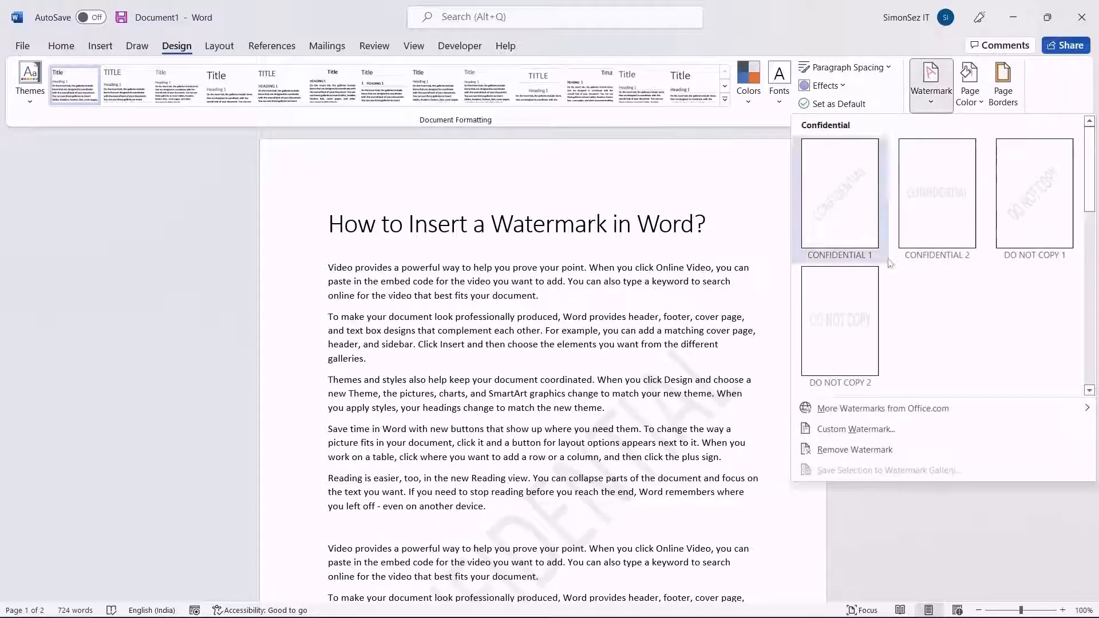
left_click(895, 428)
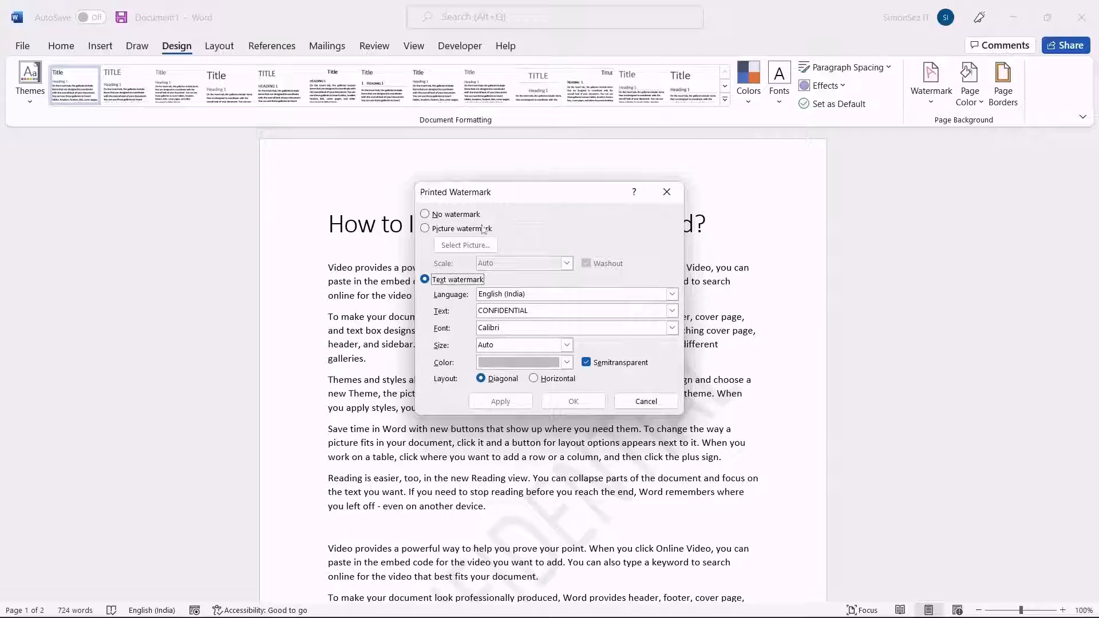
left_click(425, 229)
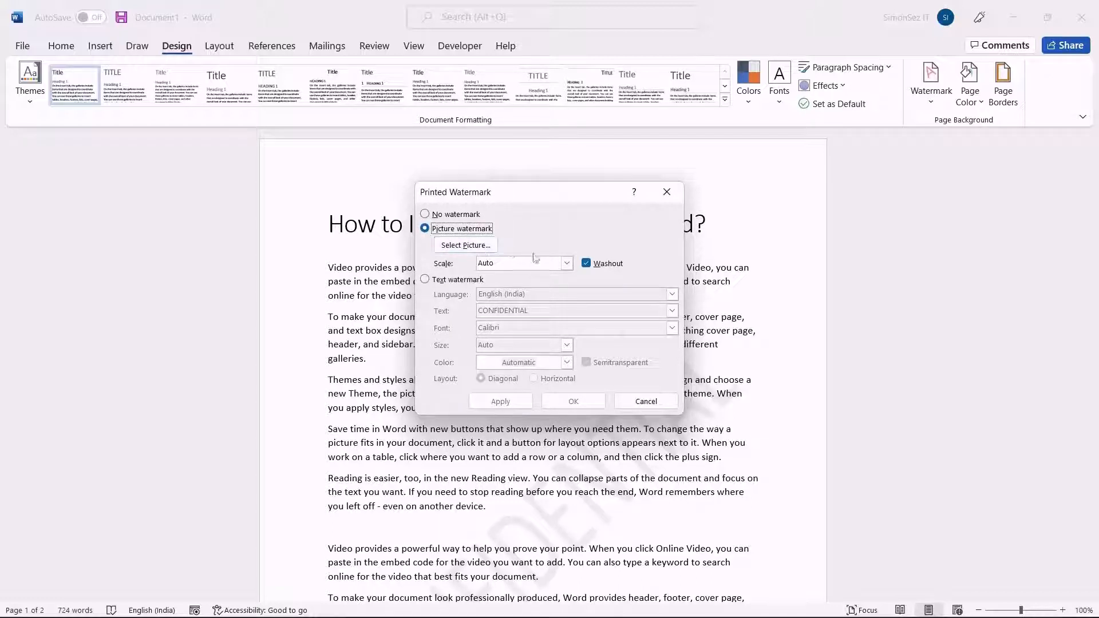
left_click(492, 250)
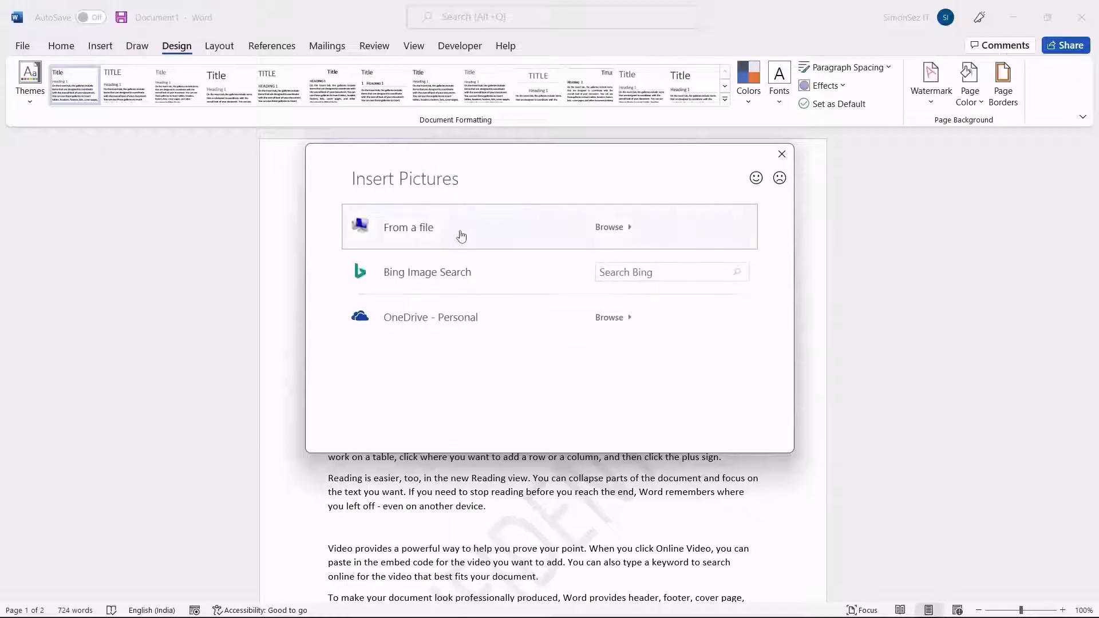
left_click(491, 234)
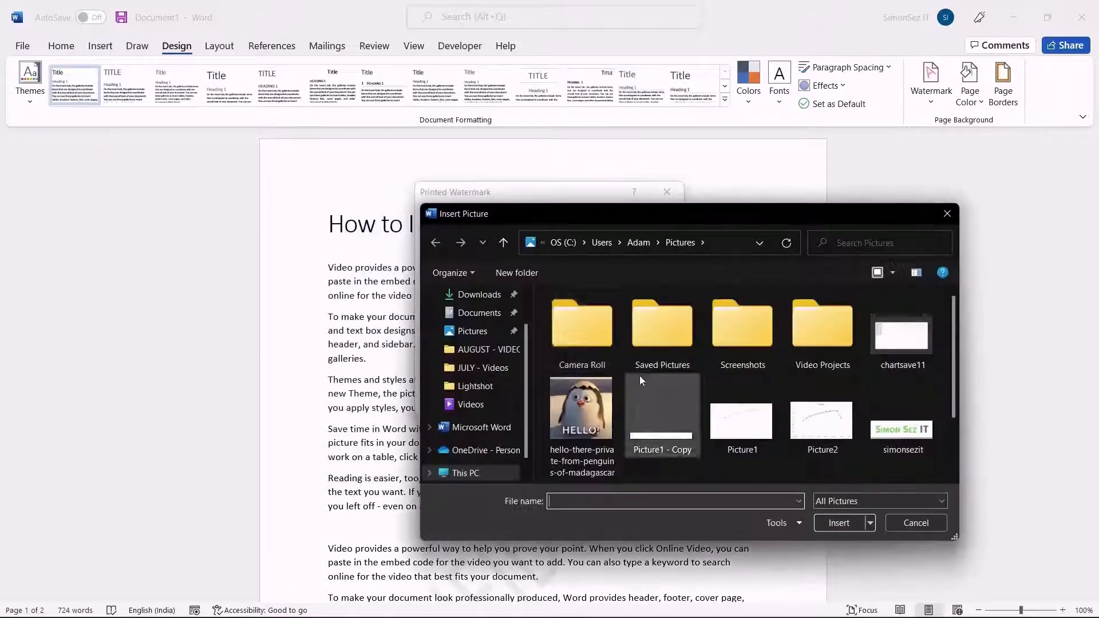
scroll(640, 376, "down", 1)
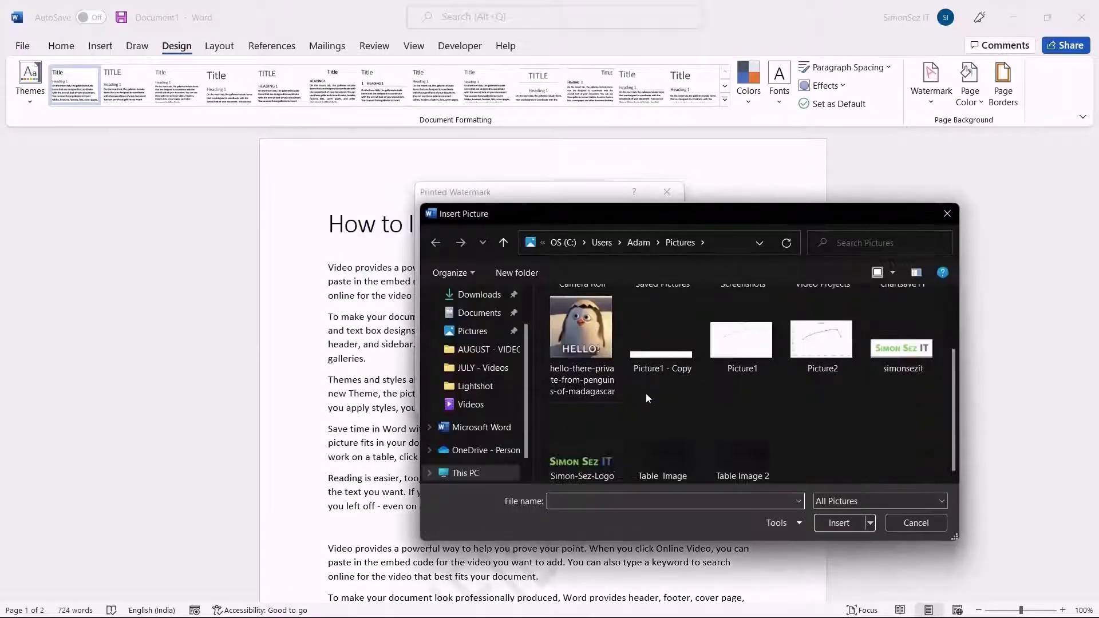
left_click(599, 448)
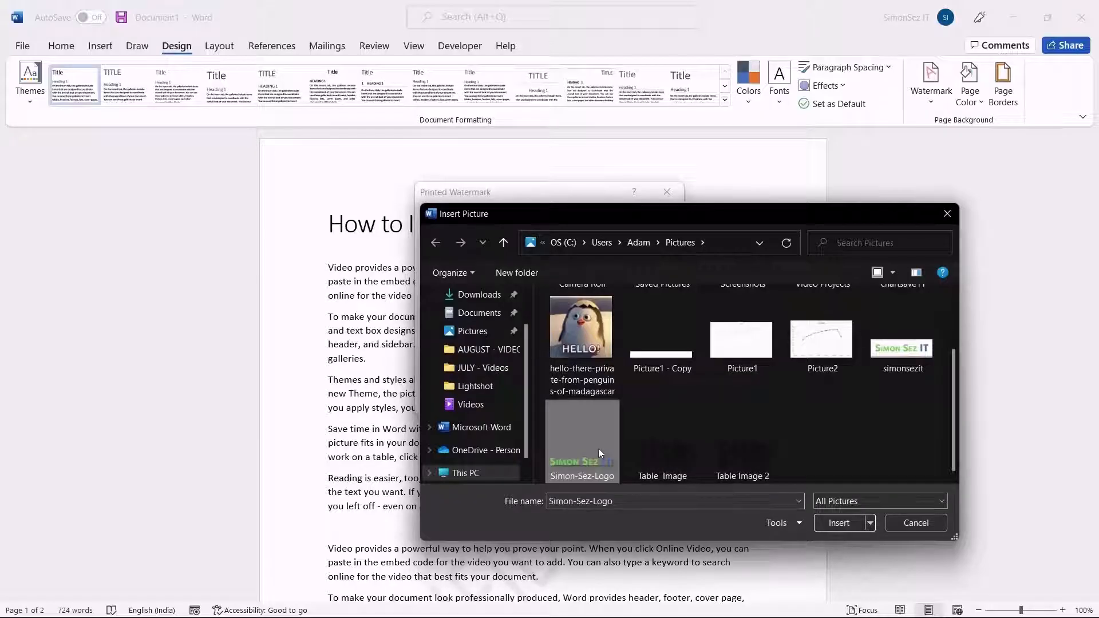
left_click(839, 523)
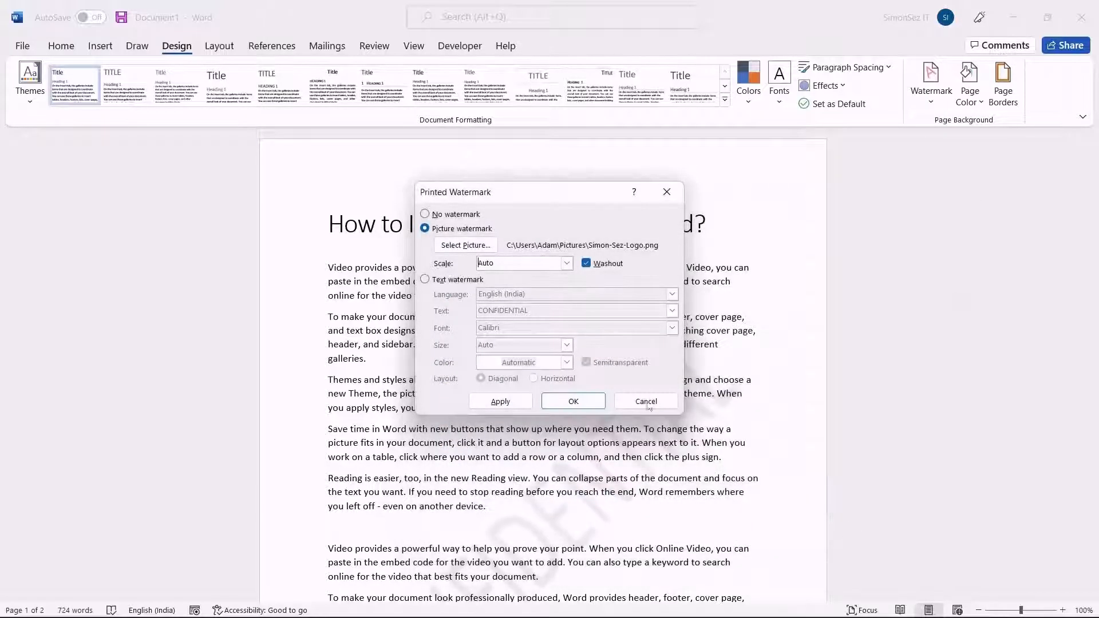
- Keep the picture watermark's scale at Auto, turn off Washout, and apply the watermark to the document
left_click(566, 266)
left_click(567, 267)
left_click(587, 264)
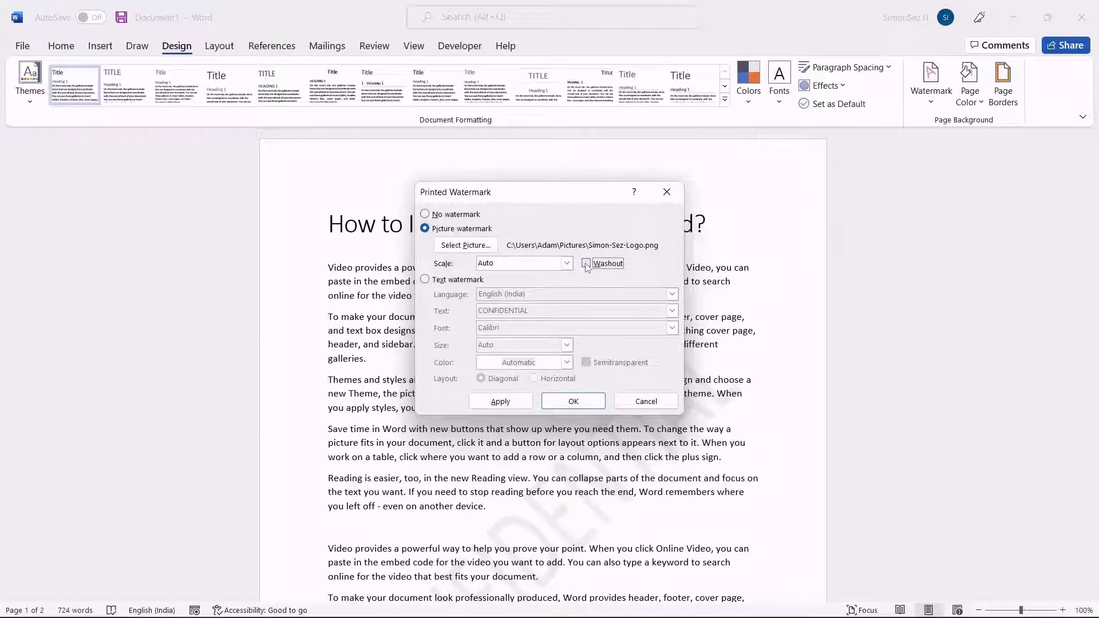
left_click(500, 403)
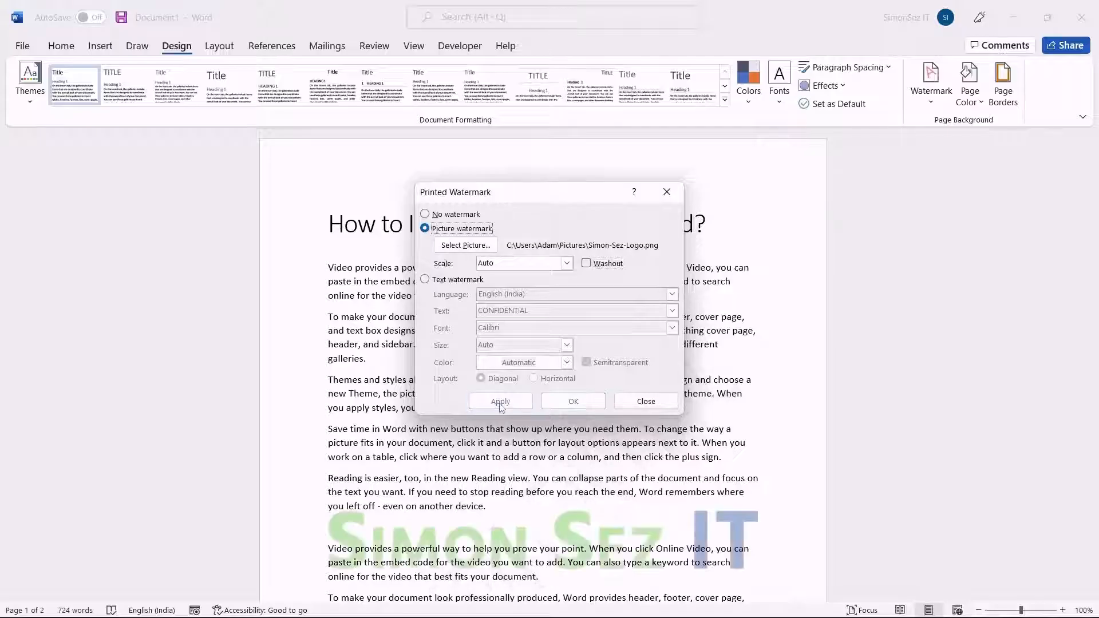
left_click(645, 402)
scroll(636, 497, "down", 3)
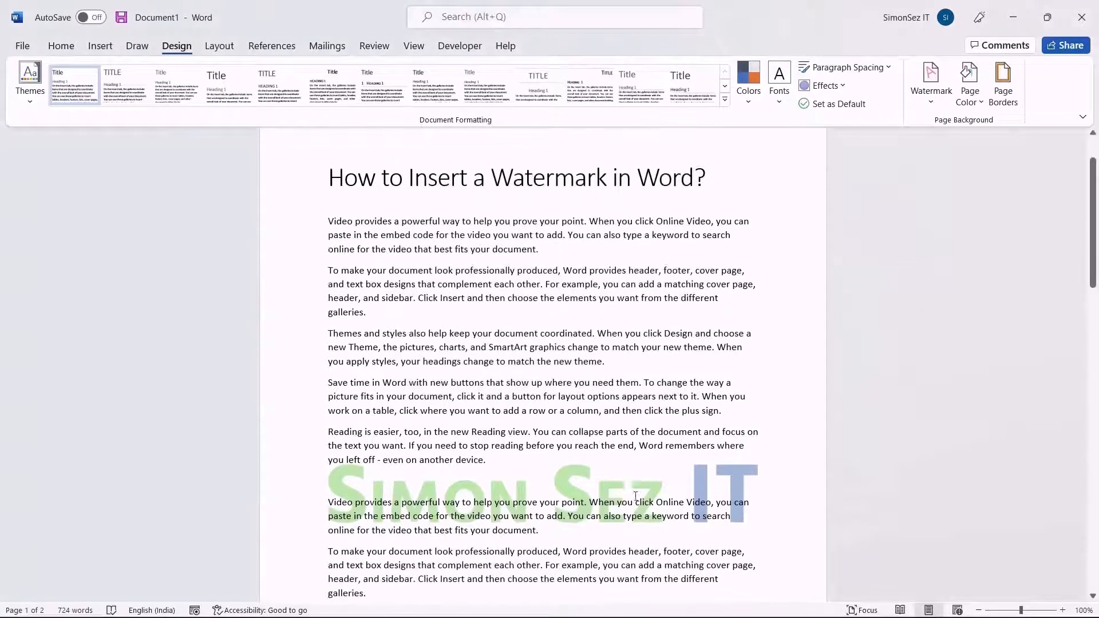
scroll(635, 497, "up", 3)
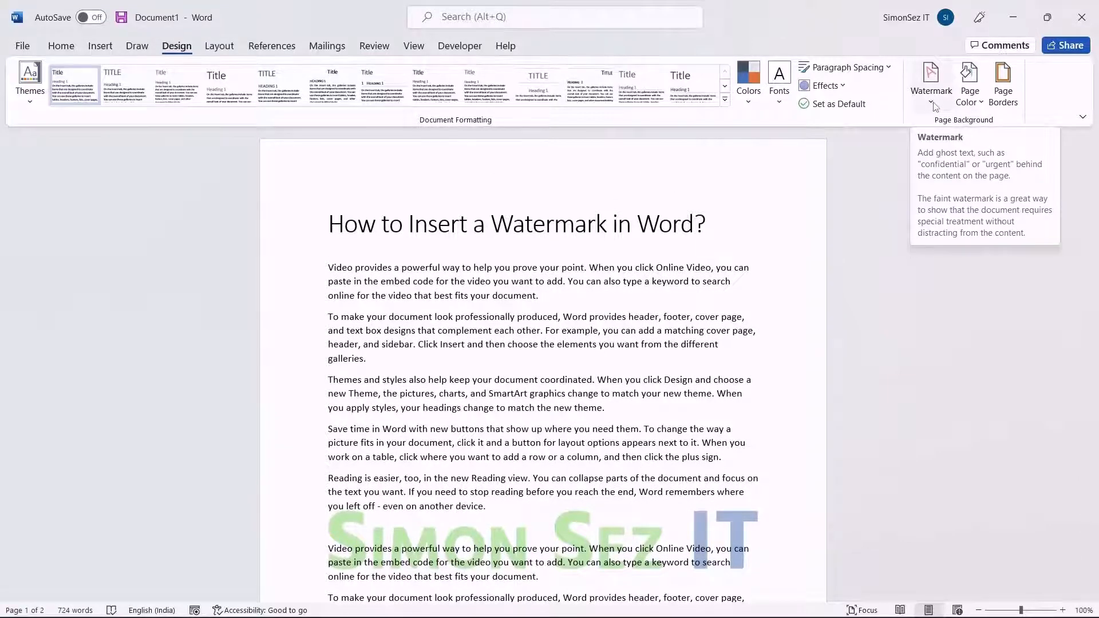
- Switch the custom watermark to a text watermark and enter SimonSezIT as its text
left_click(934, 103)
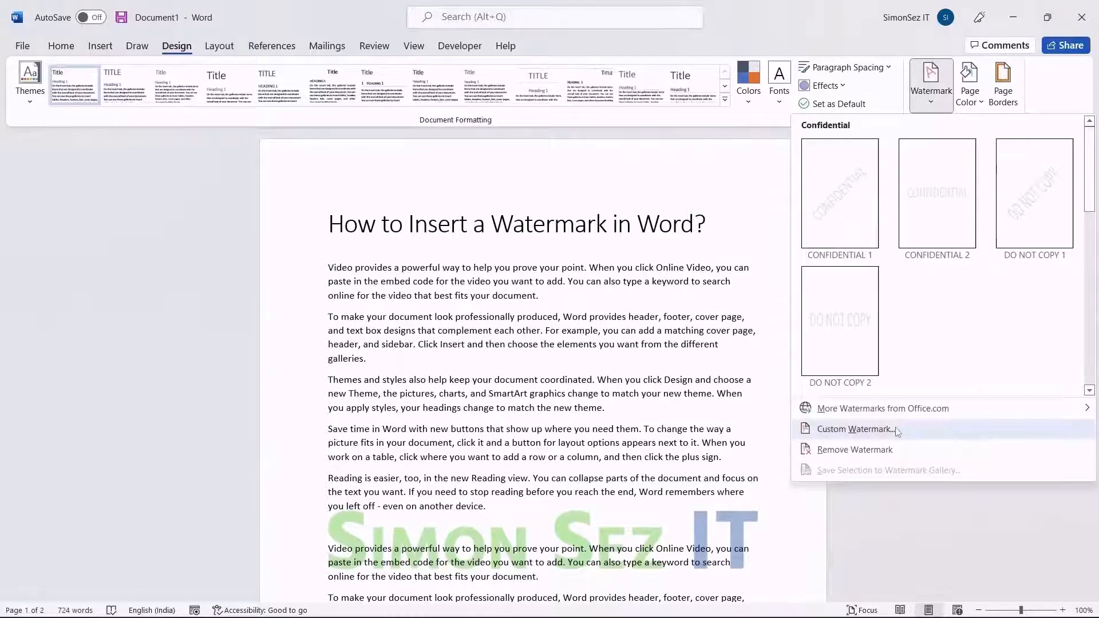
left_click(856, 429)
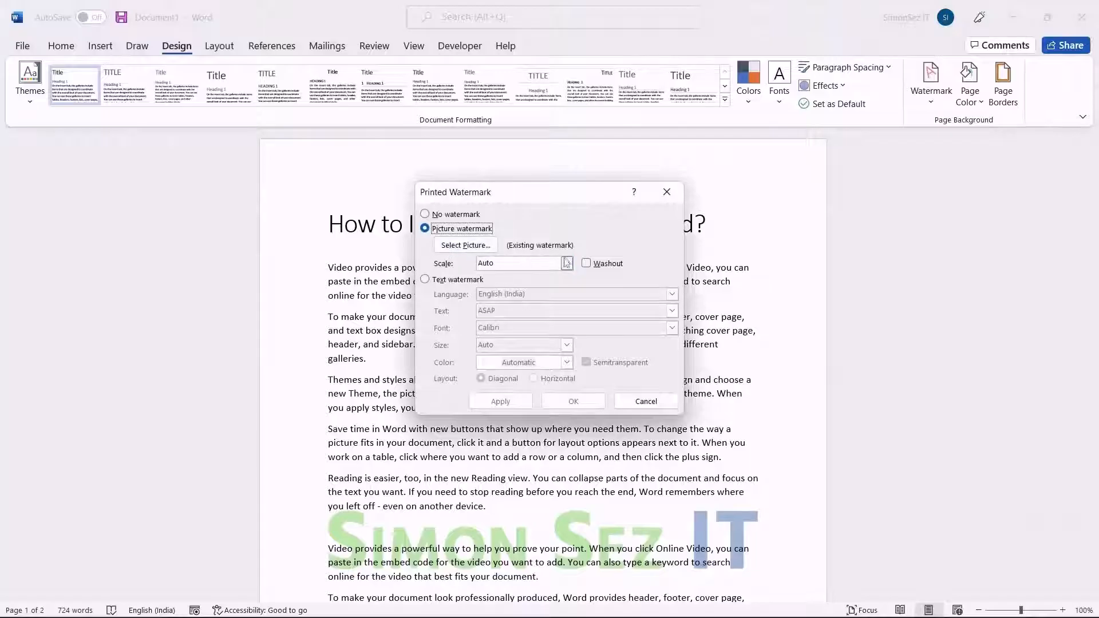
left_click(425, 280)
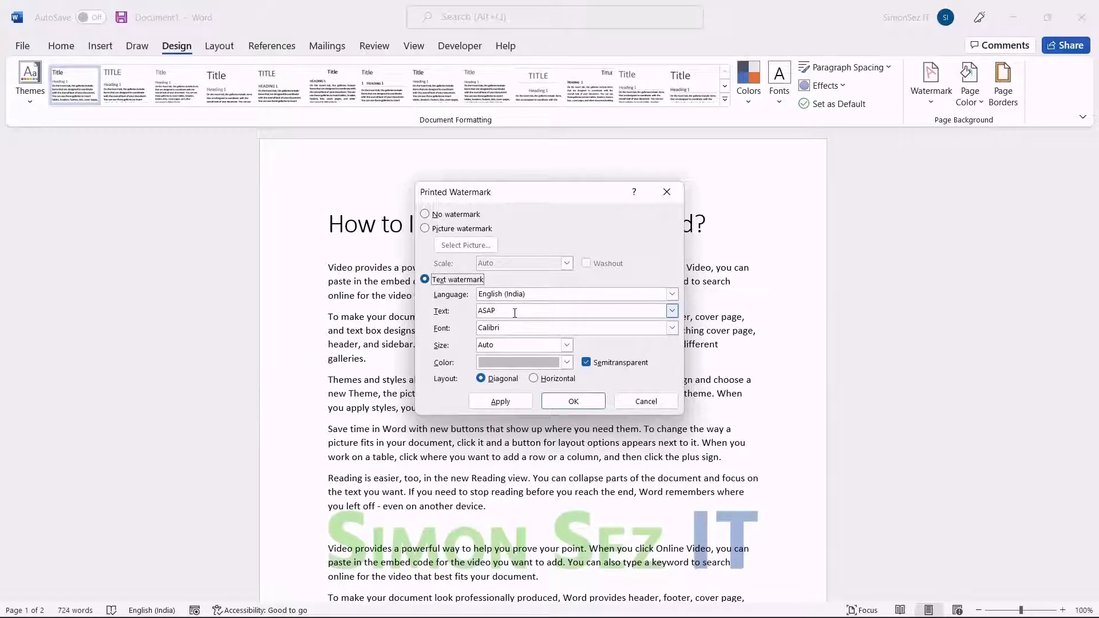
left_click_drag(515, 314, 469, 318)
type("SimonSezIT")
- Set the watermark language to English (United States), keep the Diagonal layout and Auto size, turn off Semitransparent, and apply the text watermark
left_click(577, 300)
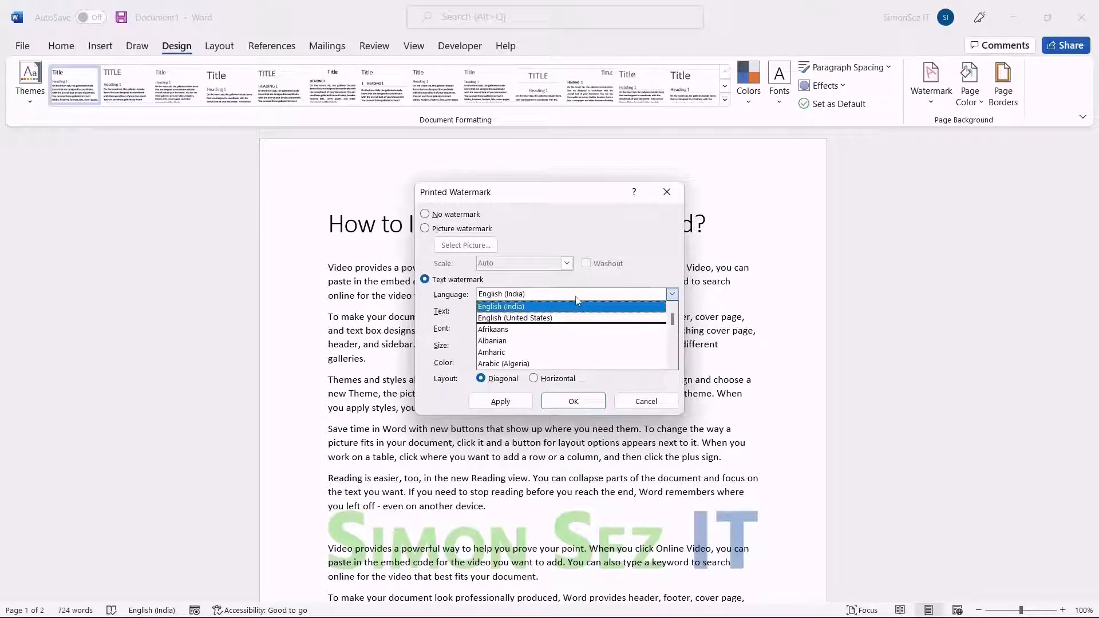
left_click(577, 317)
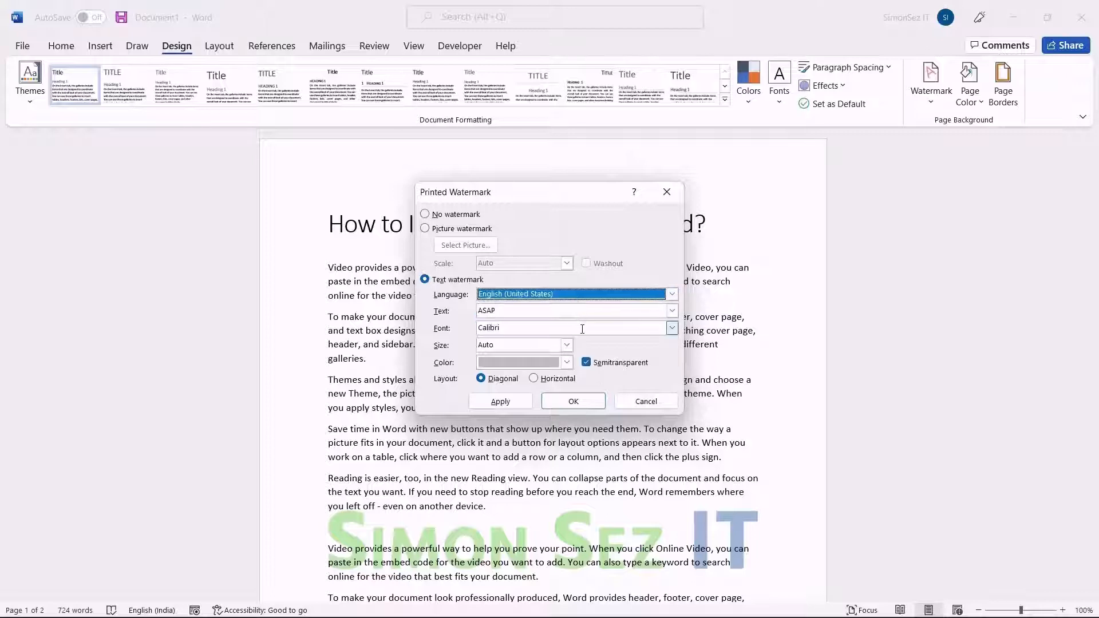
left_click(540, 379)
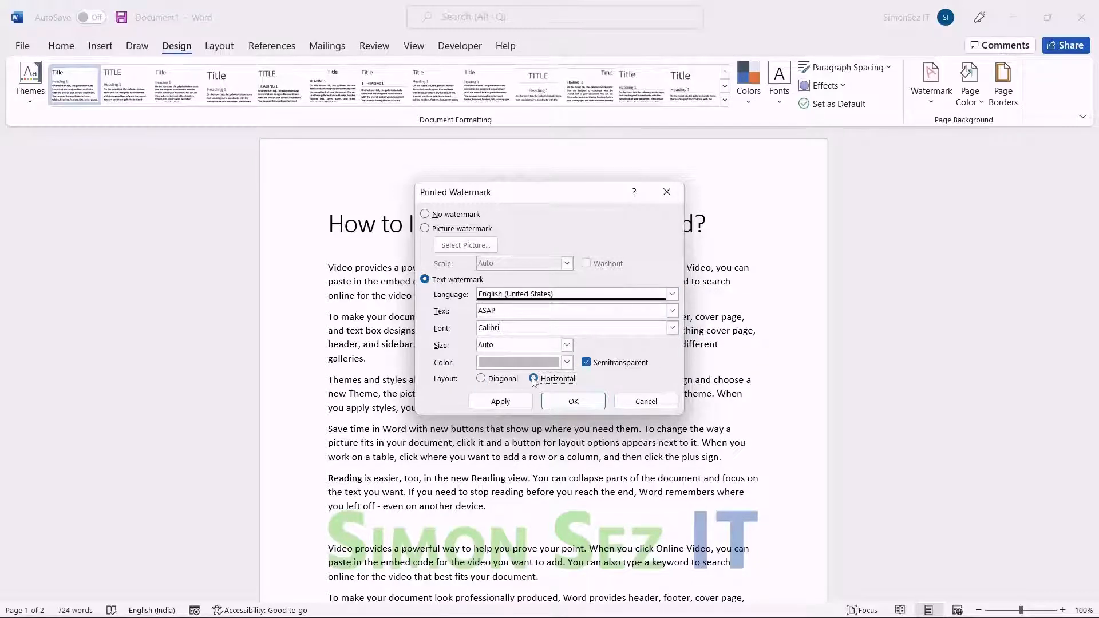
left_click(502, 380)
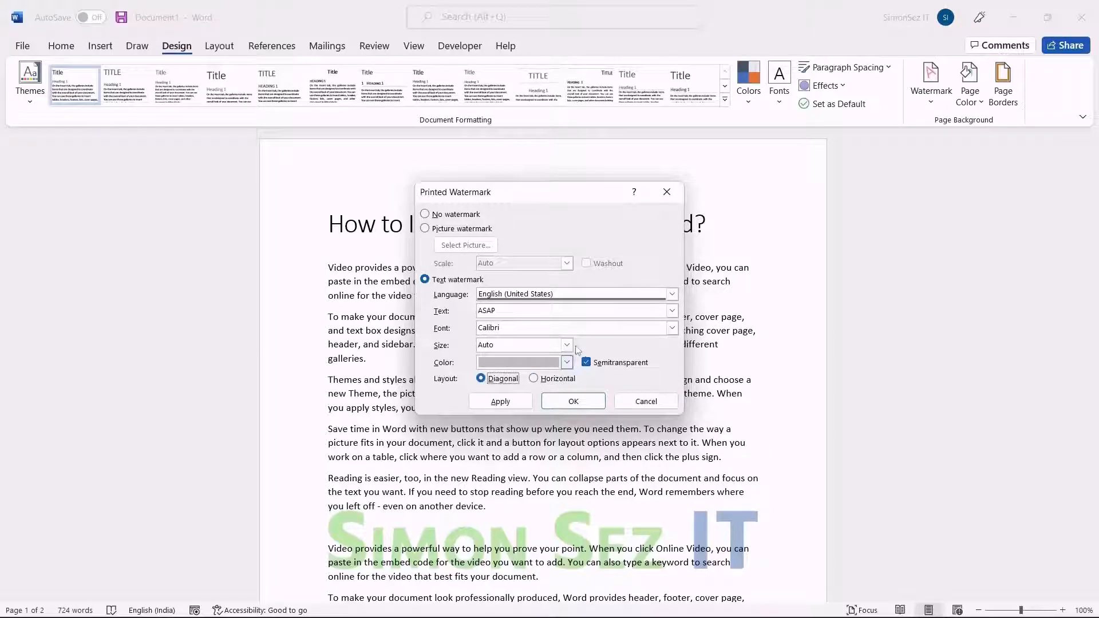
left_click(587, 363)
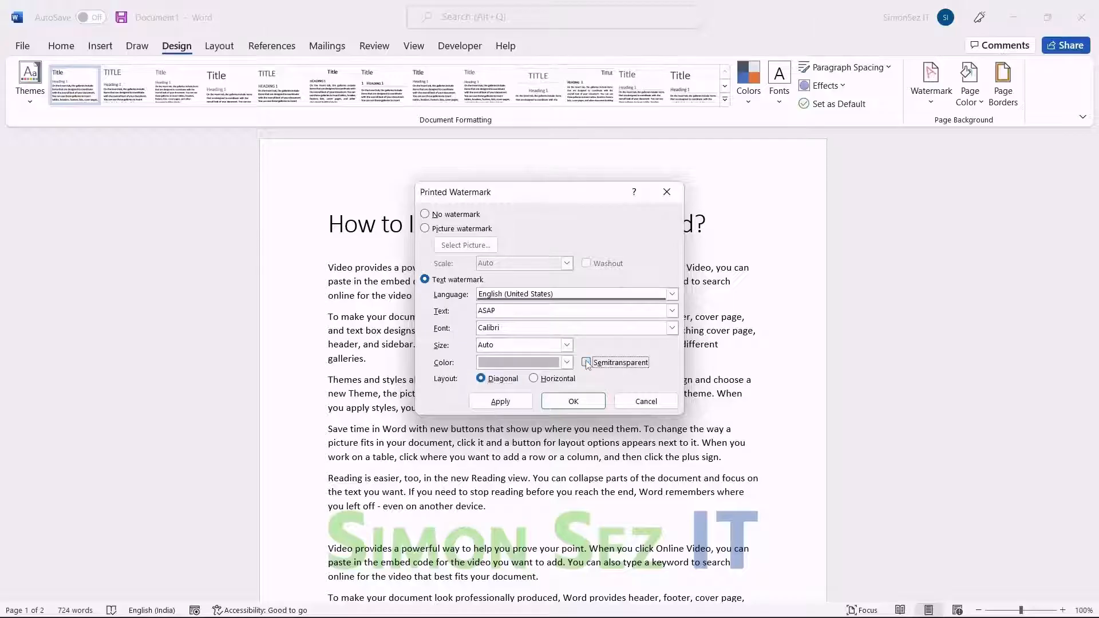
left_click(567, 345)
left_click(567, 350)
left_click(501, 401)
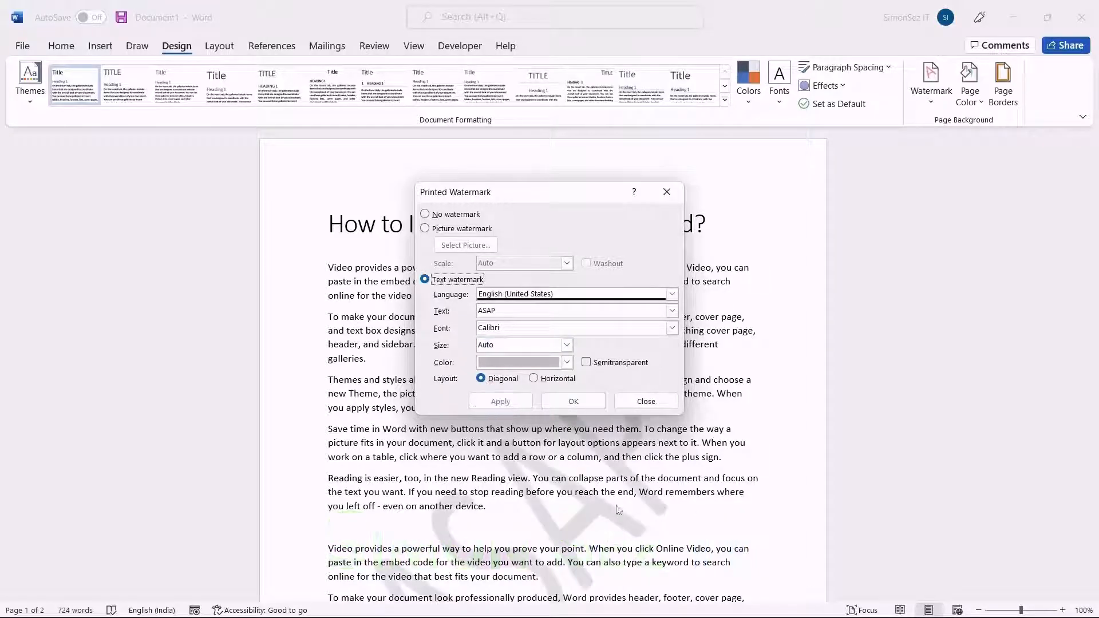
left_click(672, 193)
scroll(724, 435, "down", 2)
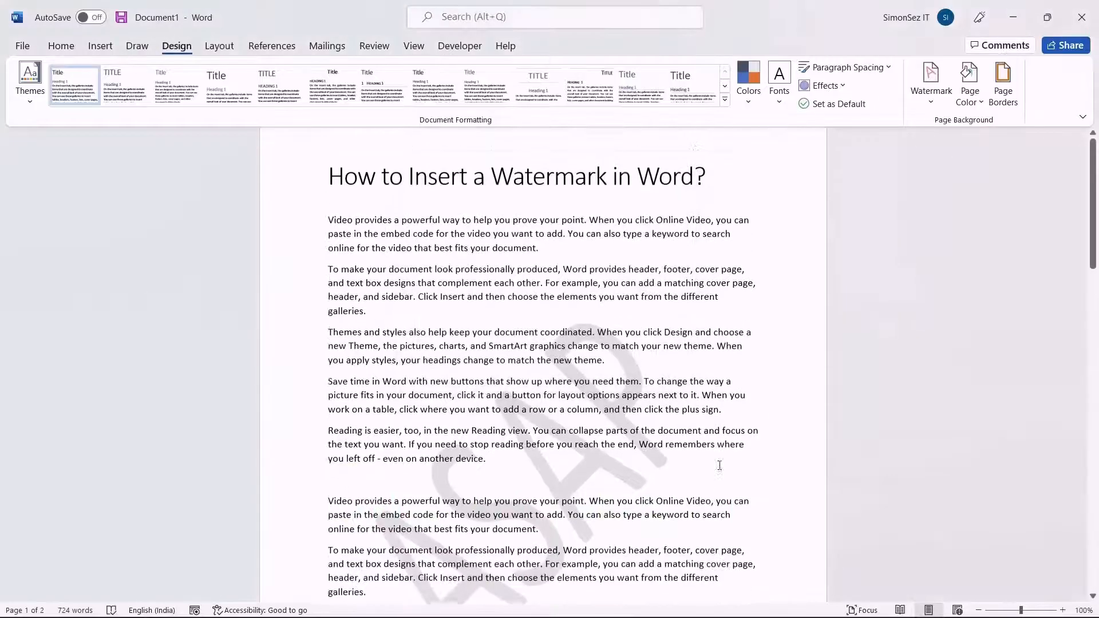
scroll(724, 435, "up", 2)
- Through header editing, shrink the ASAP watermark to about 7.75 cm high and 12 cm wide, move it lower on the page, and exit header editing
double_click(548, 162)
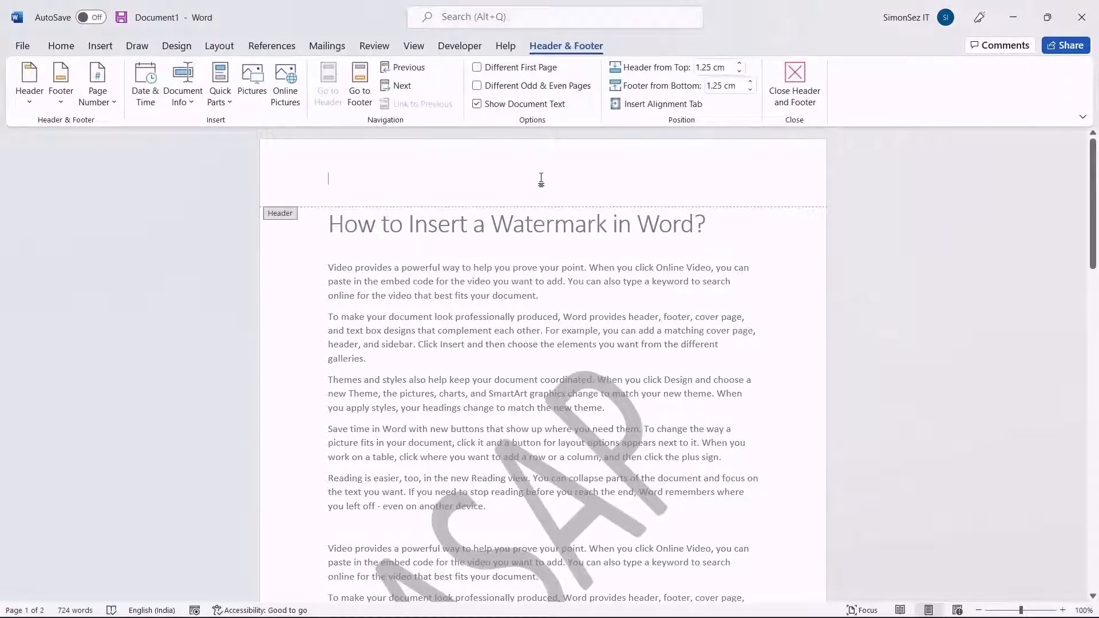
scroll(541, 179, "down", 4)
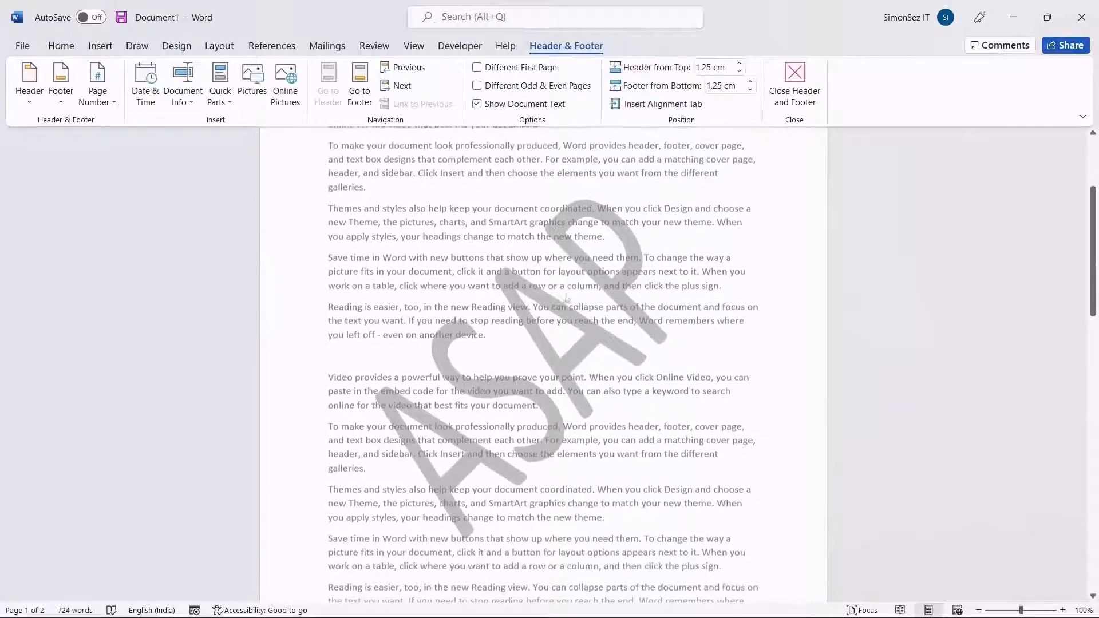
scroll(562, 346, "up", 3)
scroll(563, 346, "down", 12)
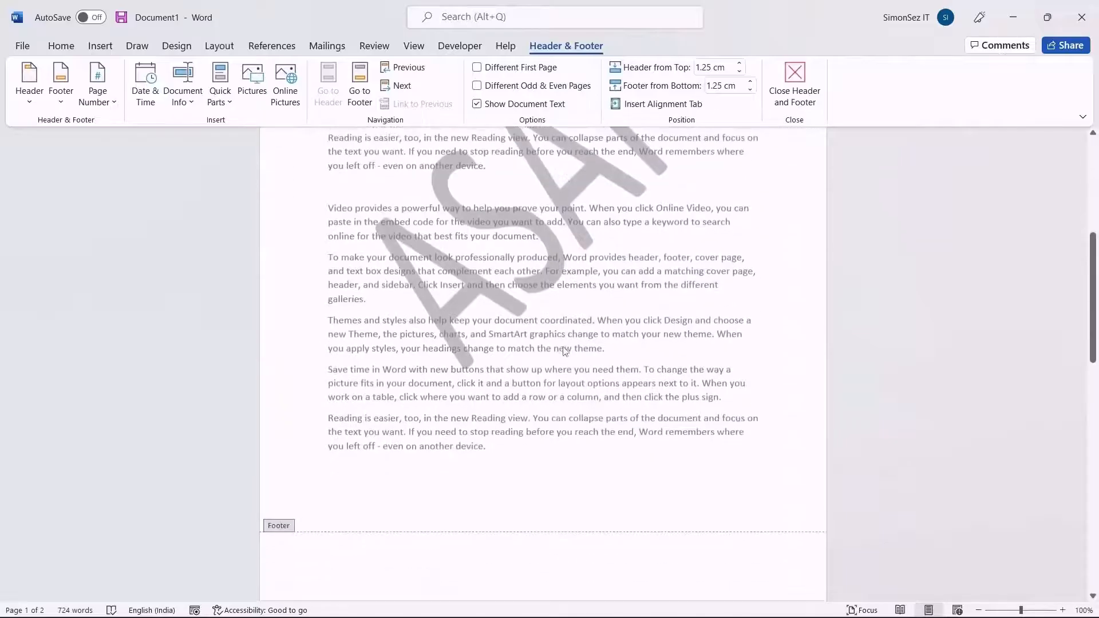
scroll(564, 348, "down", 3)
left_click(567, 361)
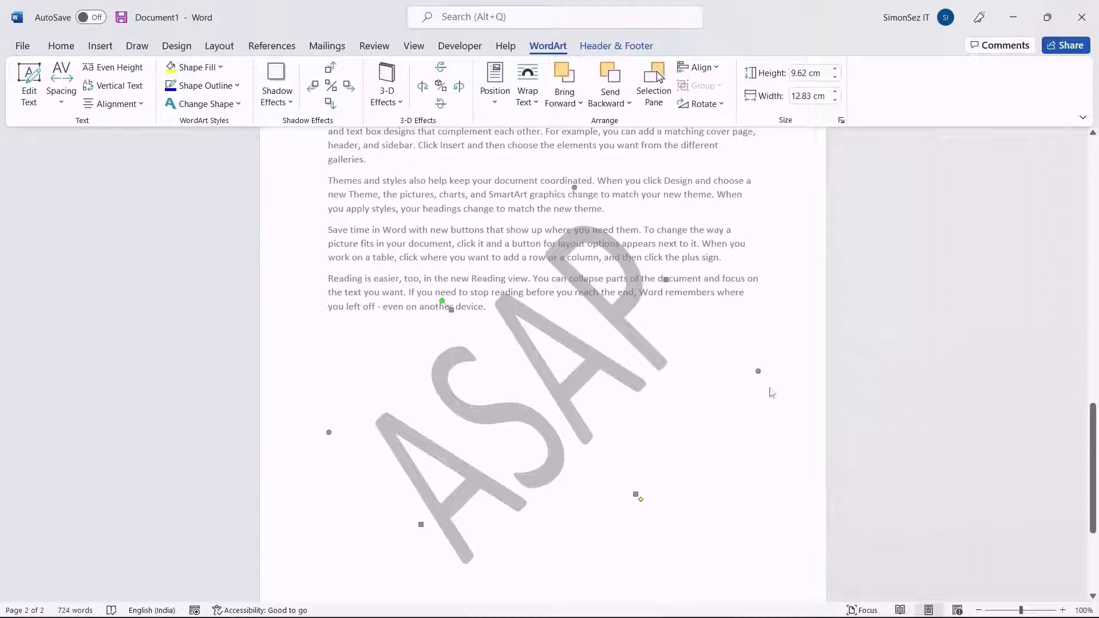
left_click_drag(757, 371, 730, 359)
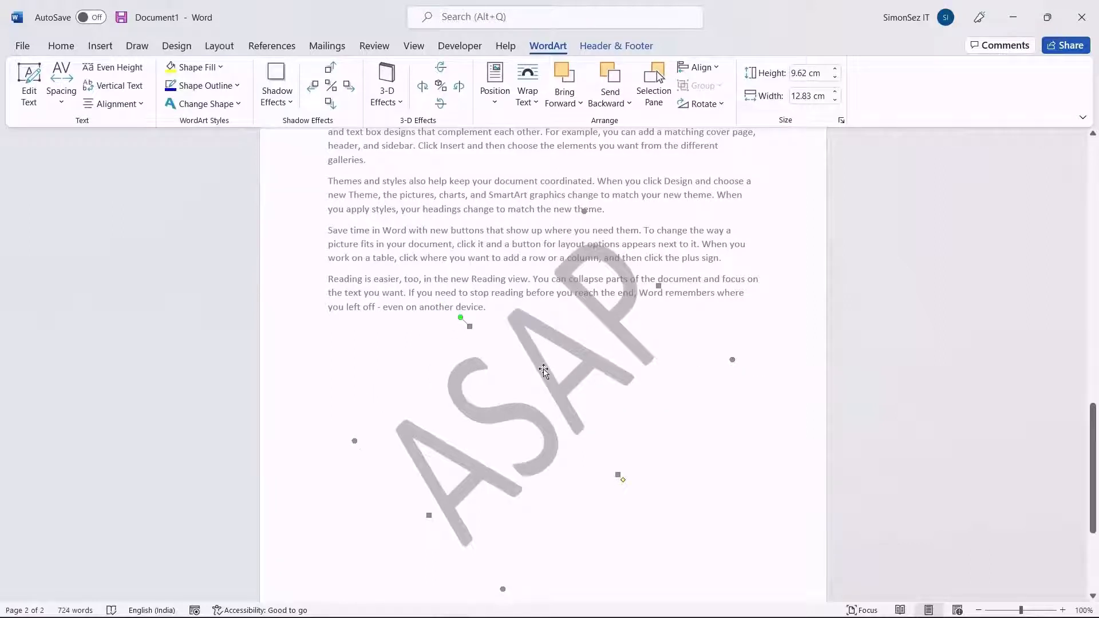
left_click_drag(546, 371, 564, 422)
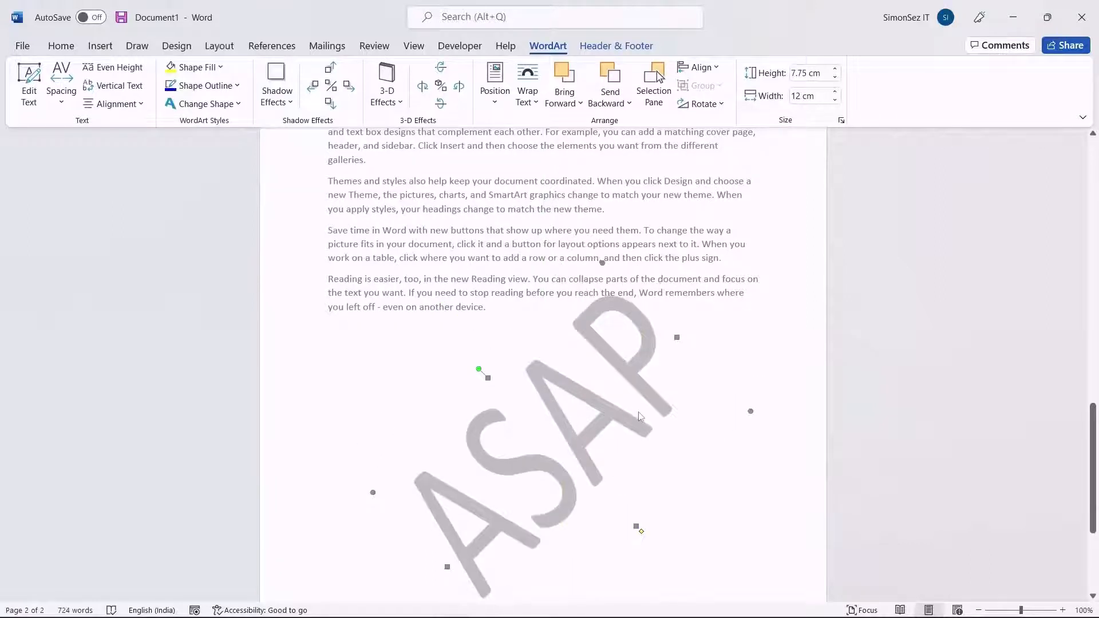
scroll(635, 378, "up", 8)
left_click(637, 367)
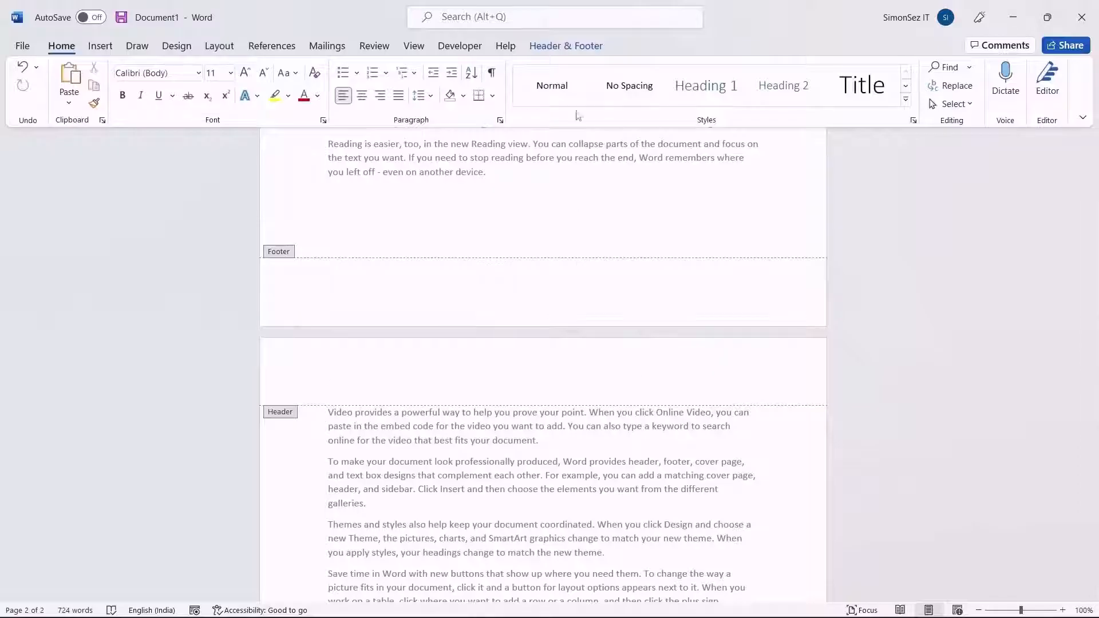
left_click(567, 47)
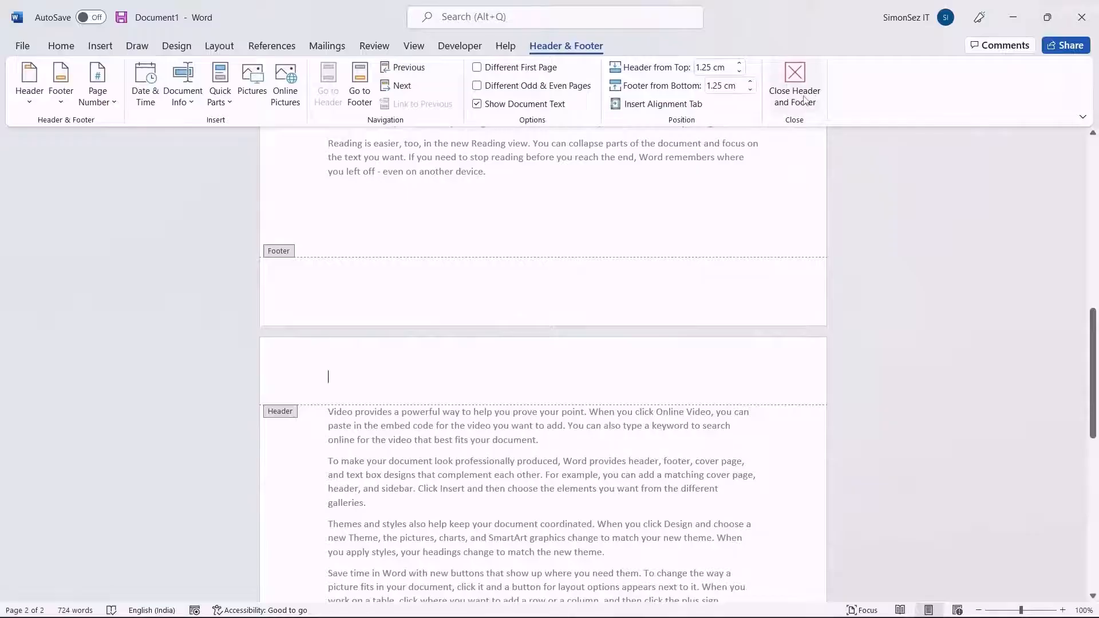
left_click(795, 85)
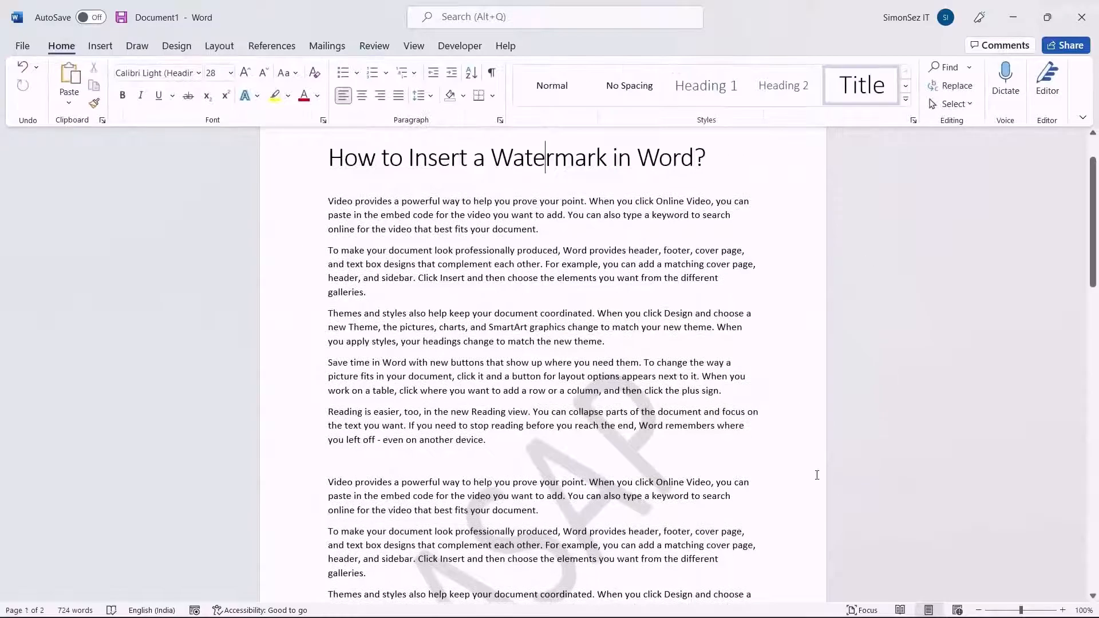
- Remove the ASAP watermark from the document and check the pages
scroll(741, 449, "down", 3)
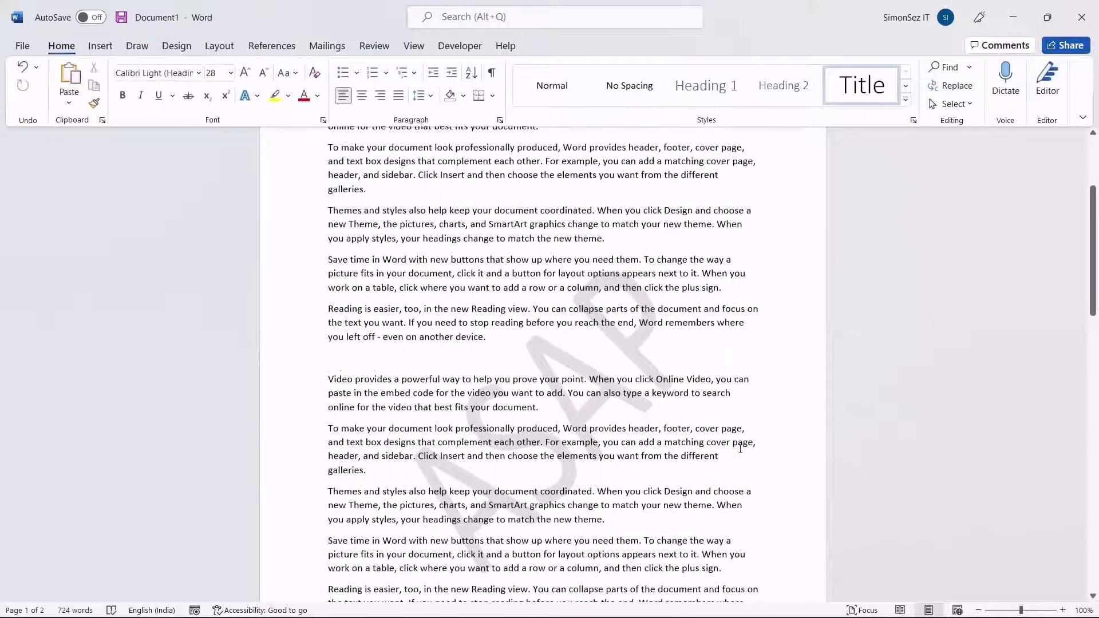
scroll(741, 449, "up", 3)
scroll(741, 449, "up", 2)
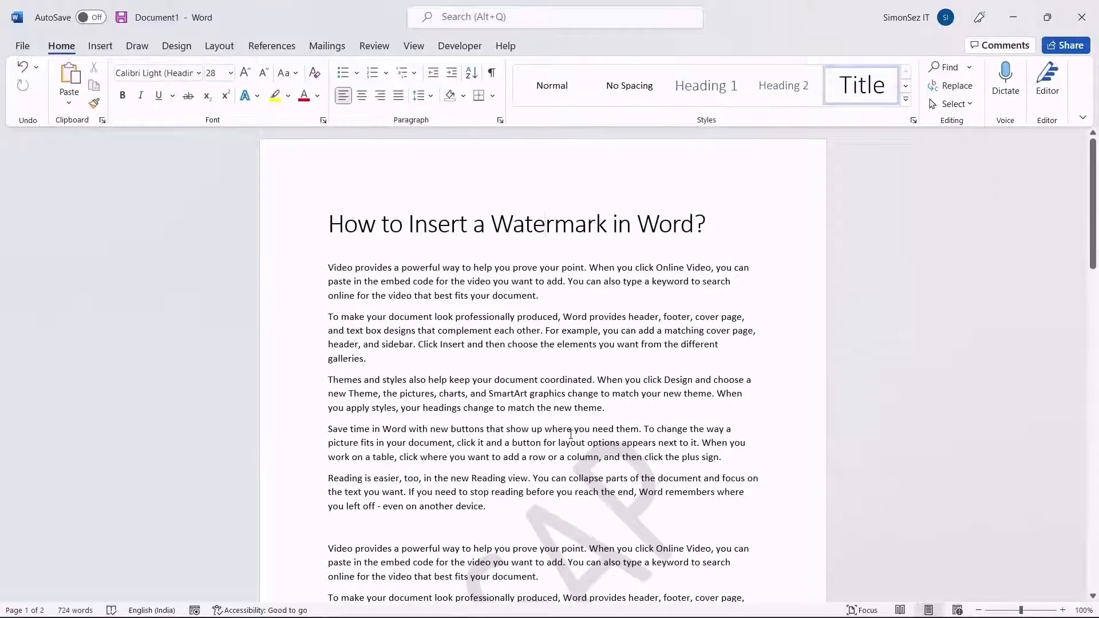
scroll(571, 435, "down", 1)
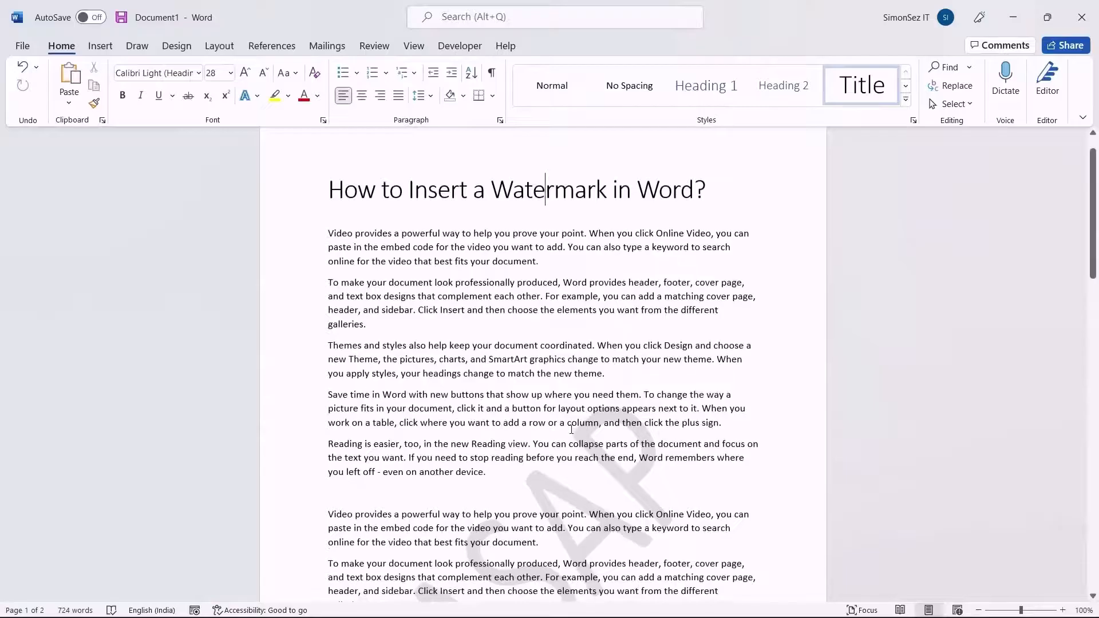
left_click(177, 47)
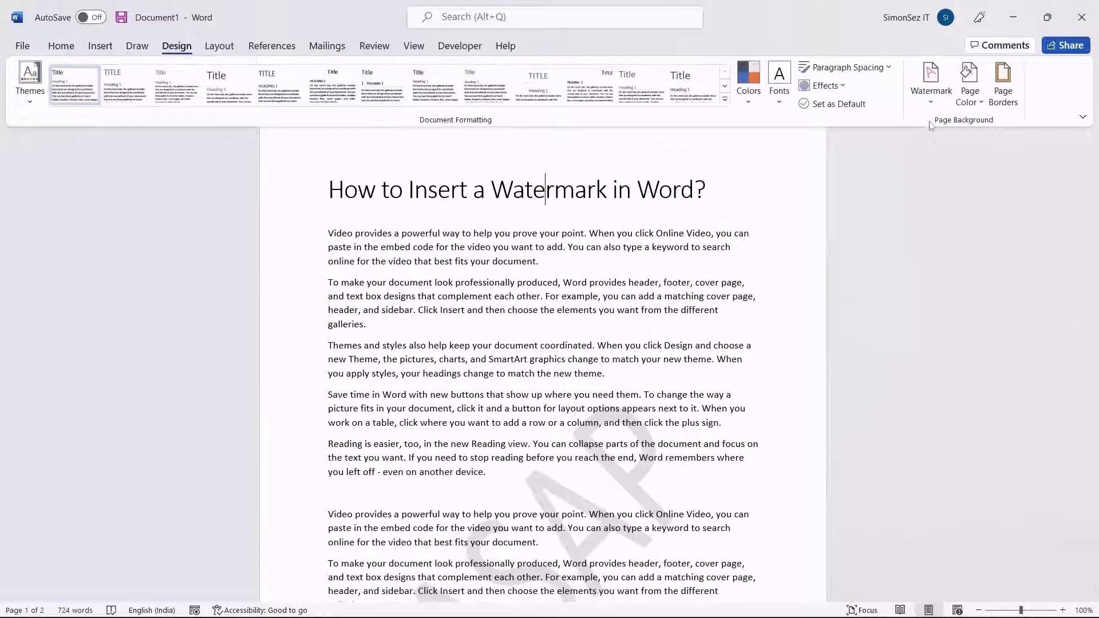
left_click(931, 103)
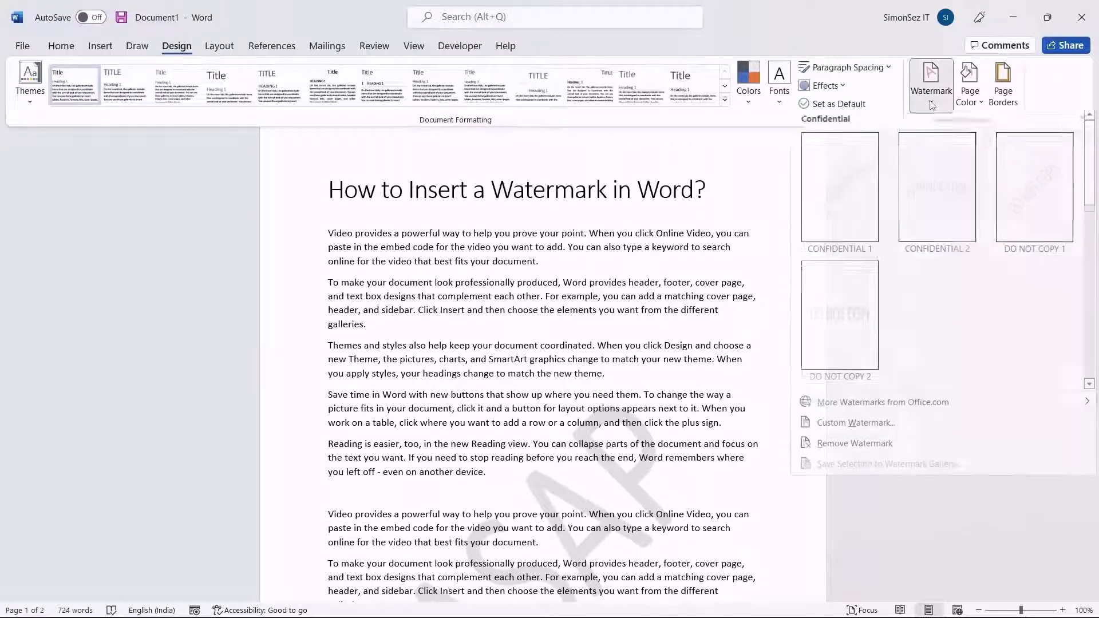
left_click(909, 455)
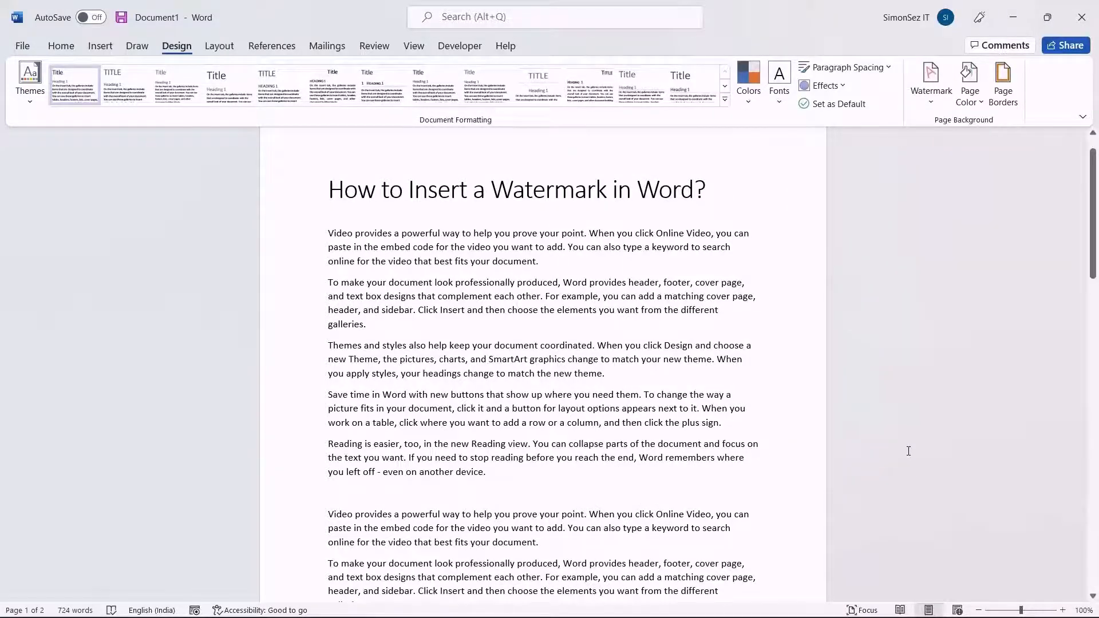
scroll(909, 452, "down", 4)
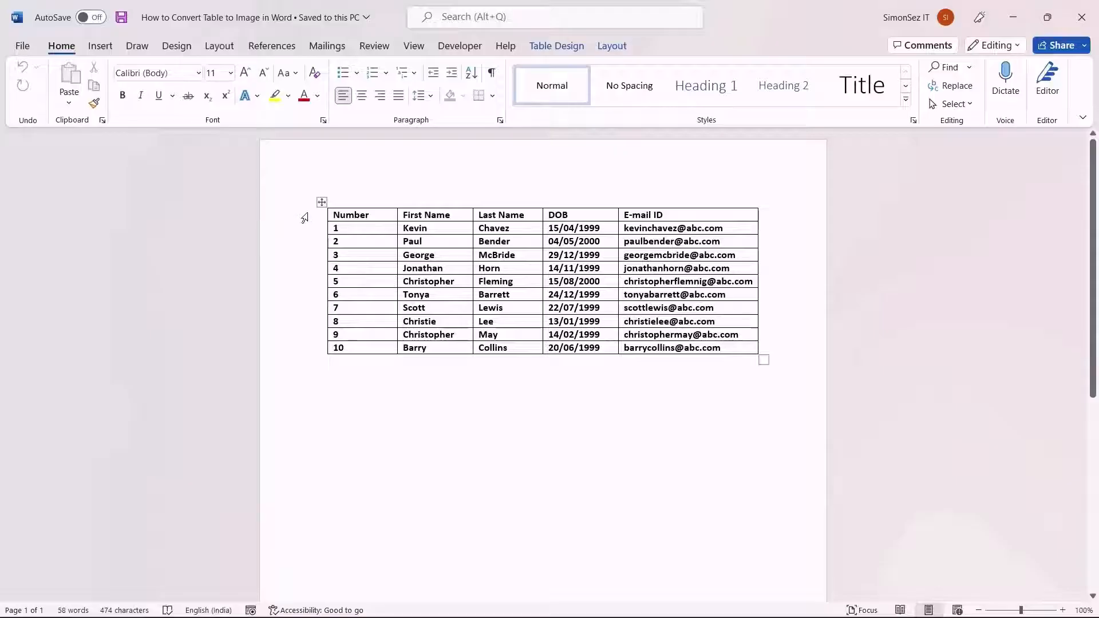
- Copy the whole table and paste it as a picture on a new line below the original
left_click(321, 202)
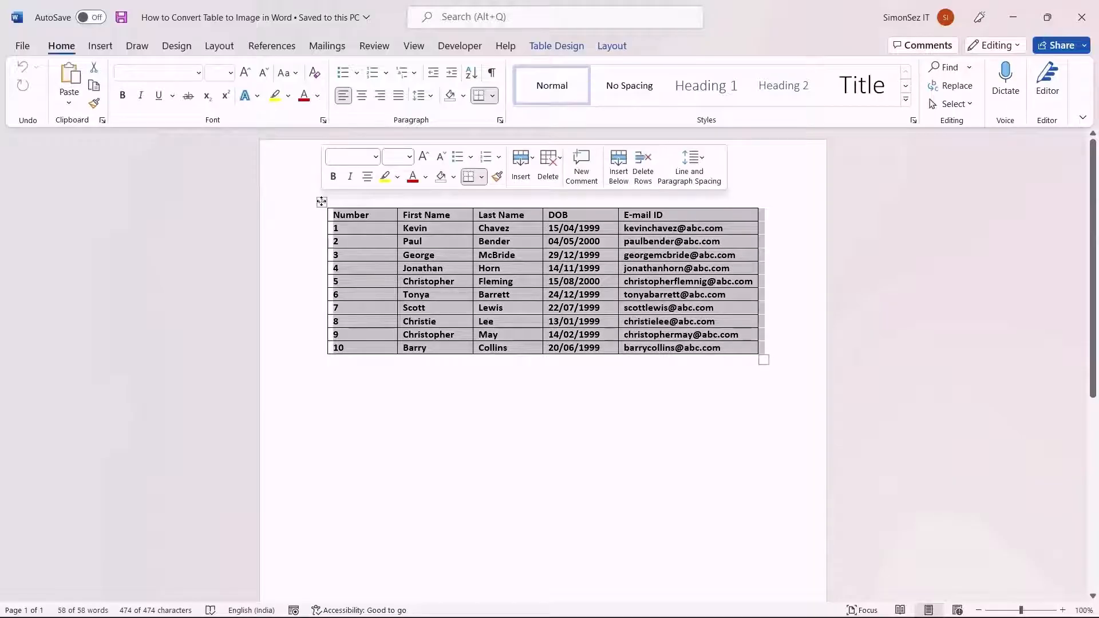
right_click(365, 239)
left_click(403, 319)
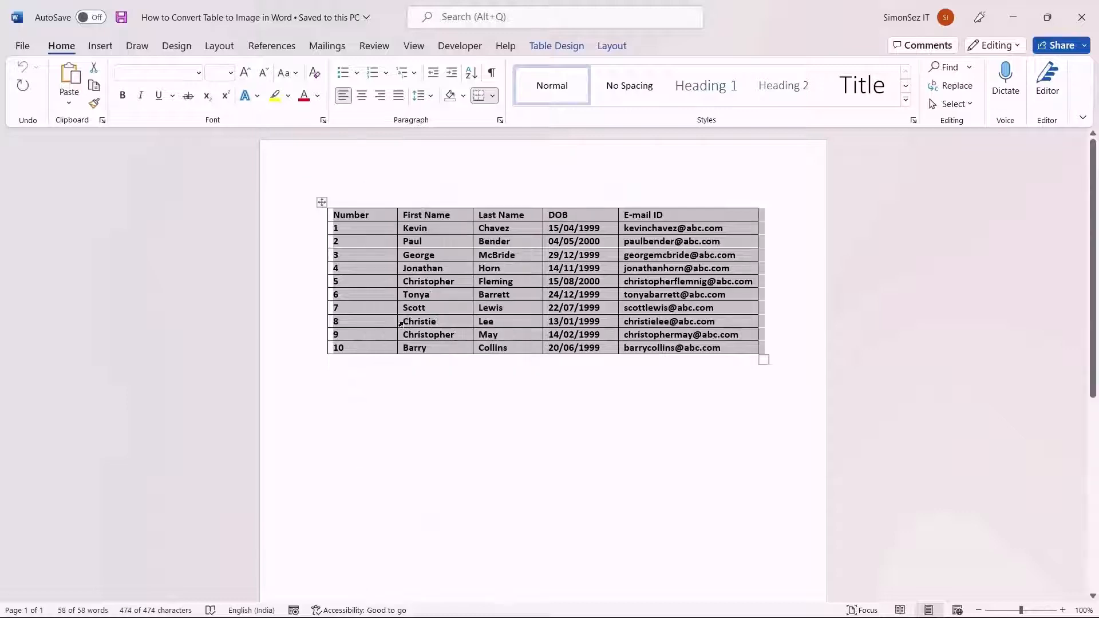
left_click(349, 427)
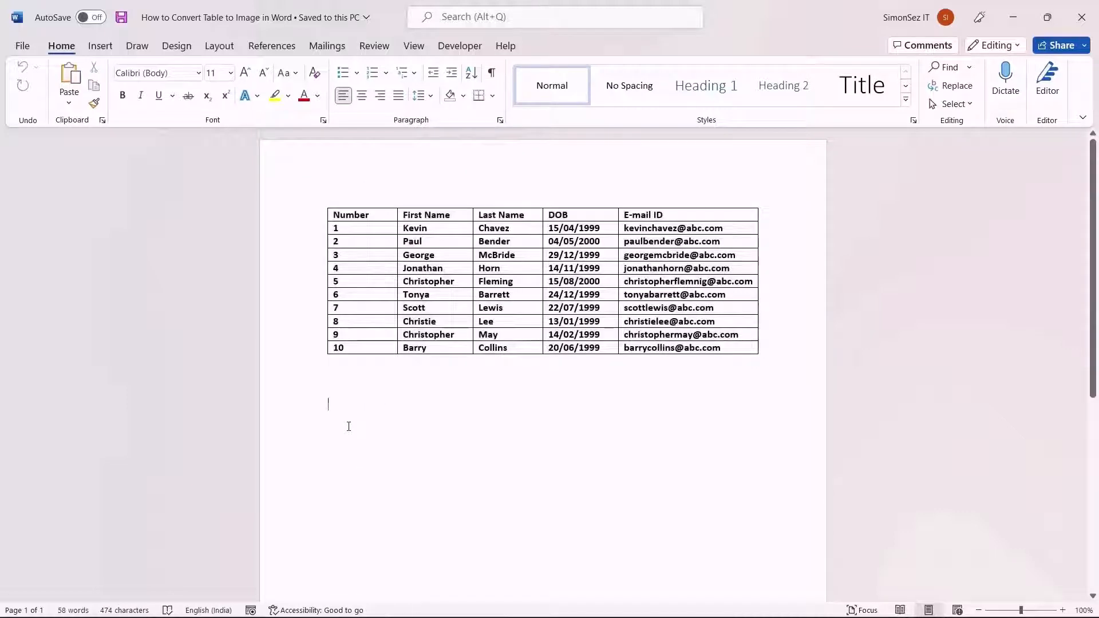
key("Return")
right_click(335, 428)
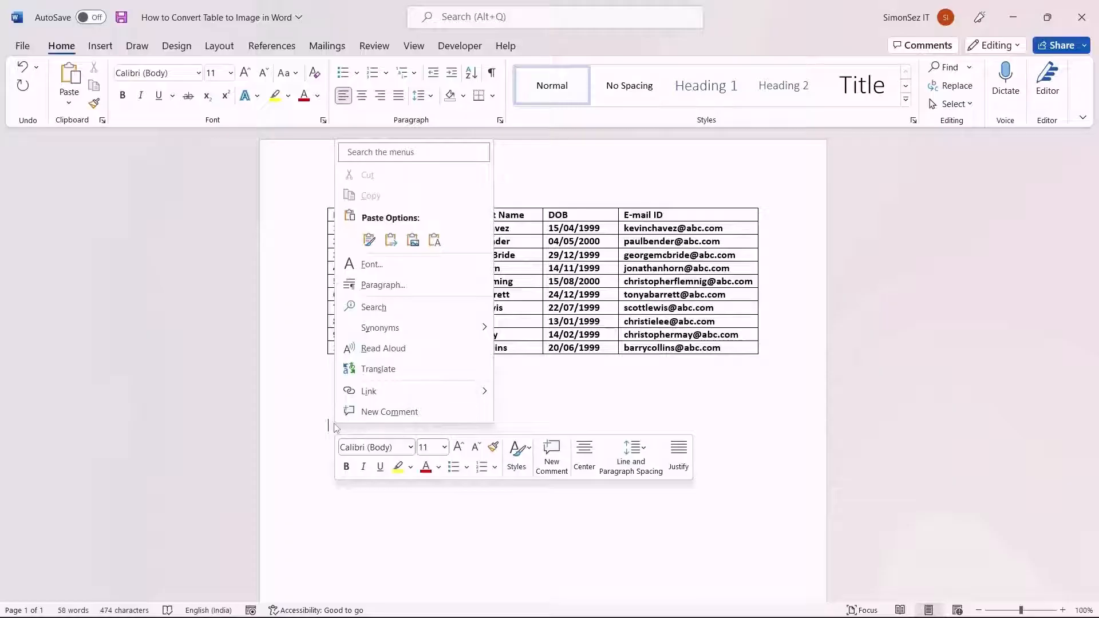
left_click(413, 241)
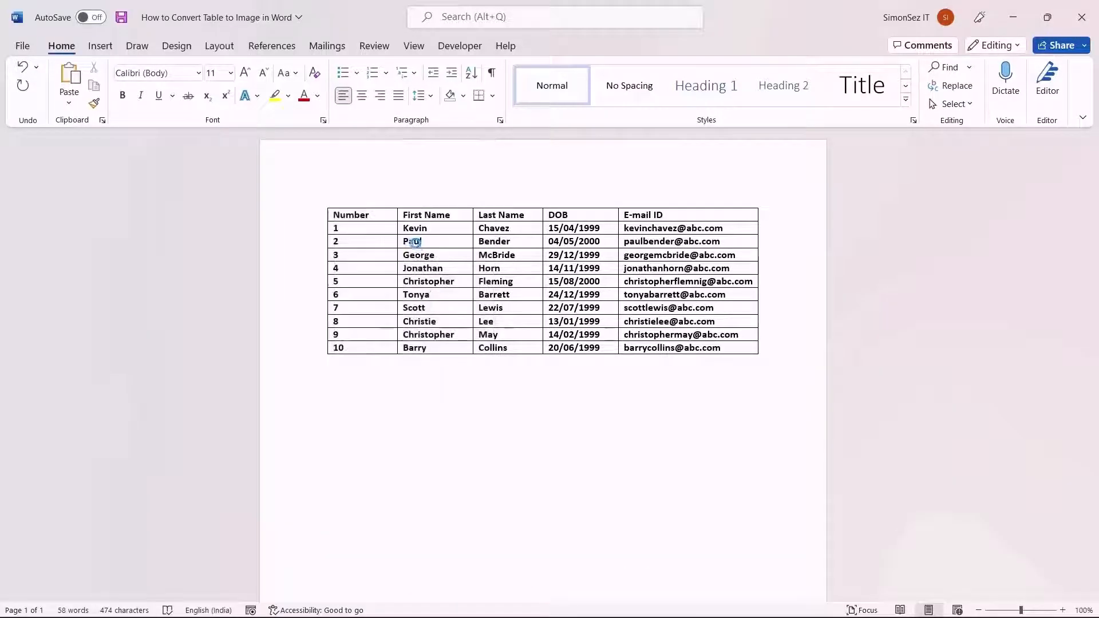
scroll(510, 491, "down", 2)
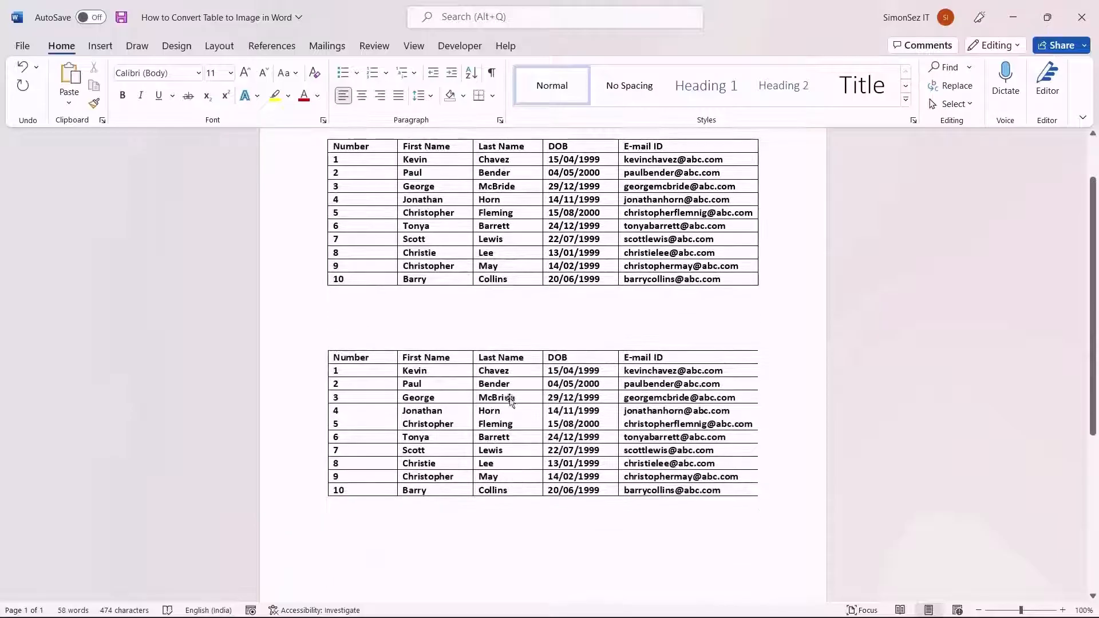
- Save the pasted table picture to the Pictures folder as Picture1 in JPEG File Interchange Format
left_click(496, 422)
scroll(498, 426, "down", 2)
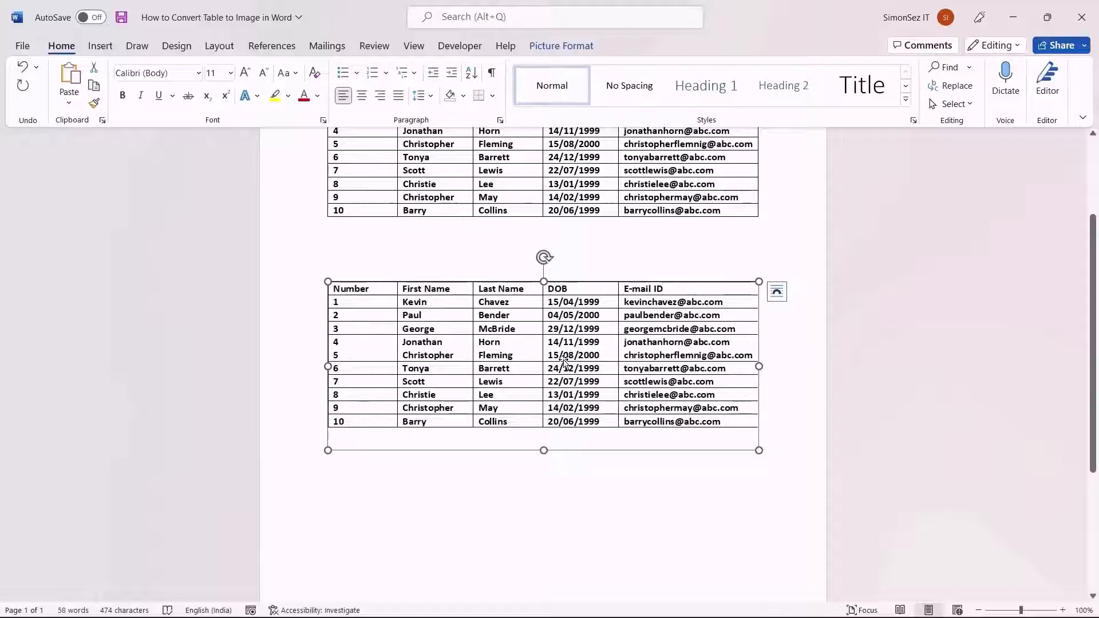
right_click(537, 355)
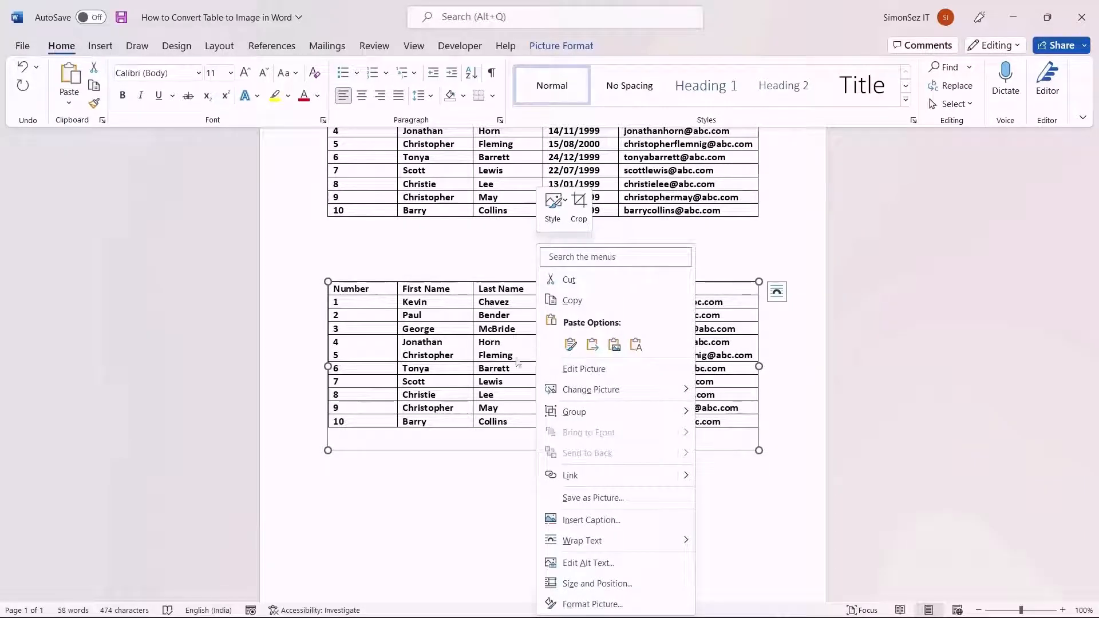
left_click(599, 498)
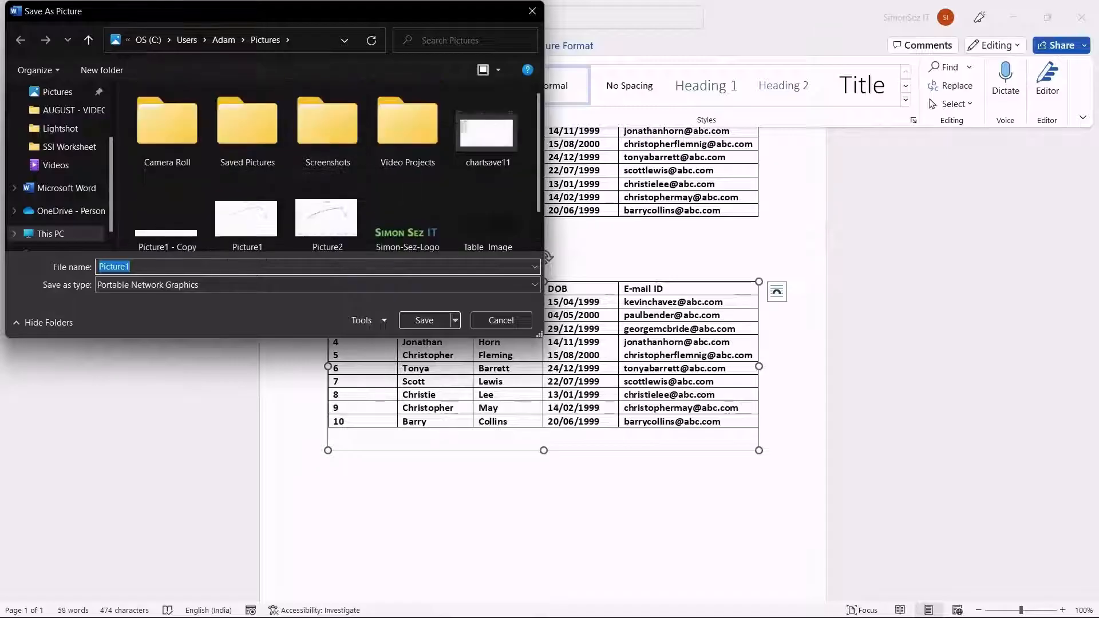
left_click(263, 267)
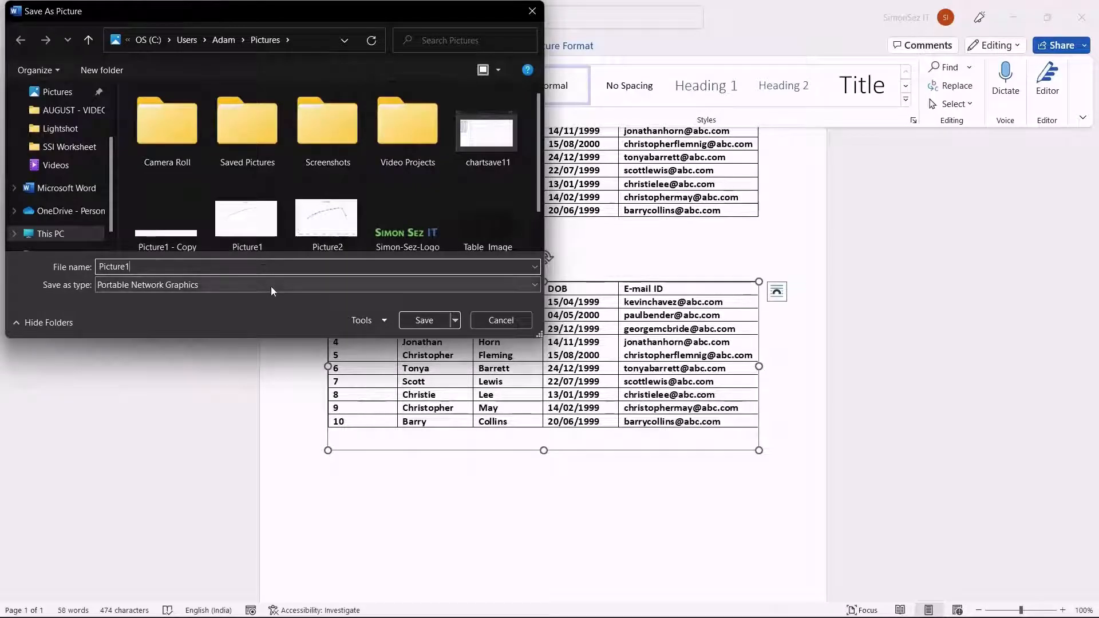
left_click(271, 287)
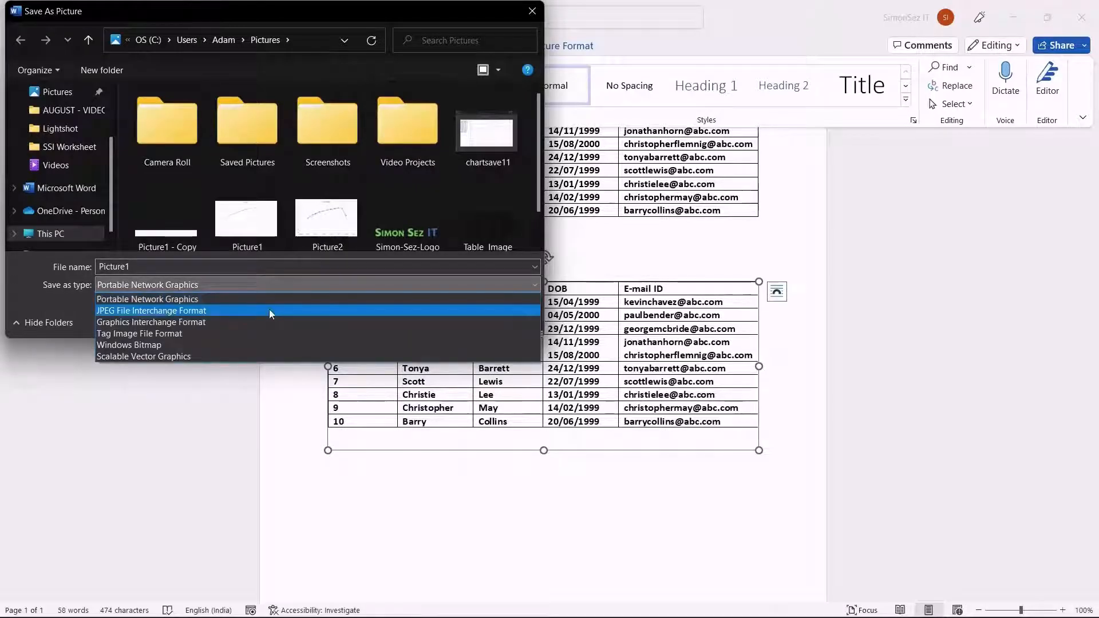
left_click(272, 310)
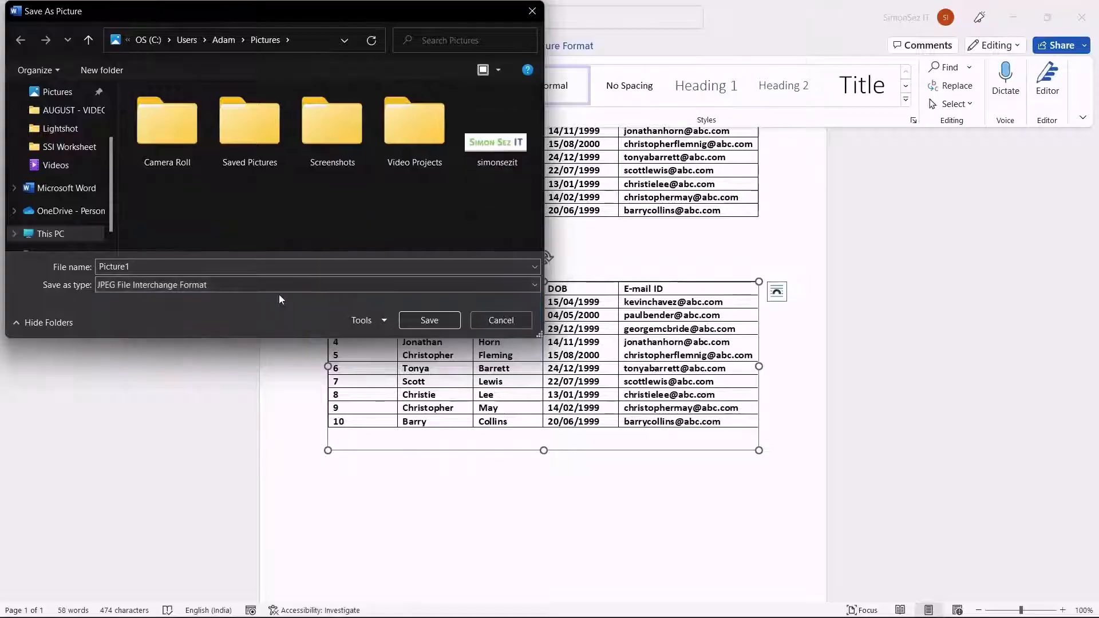
left_click(418, 319)
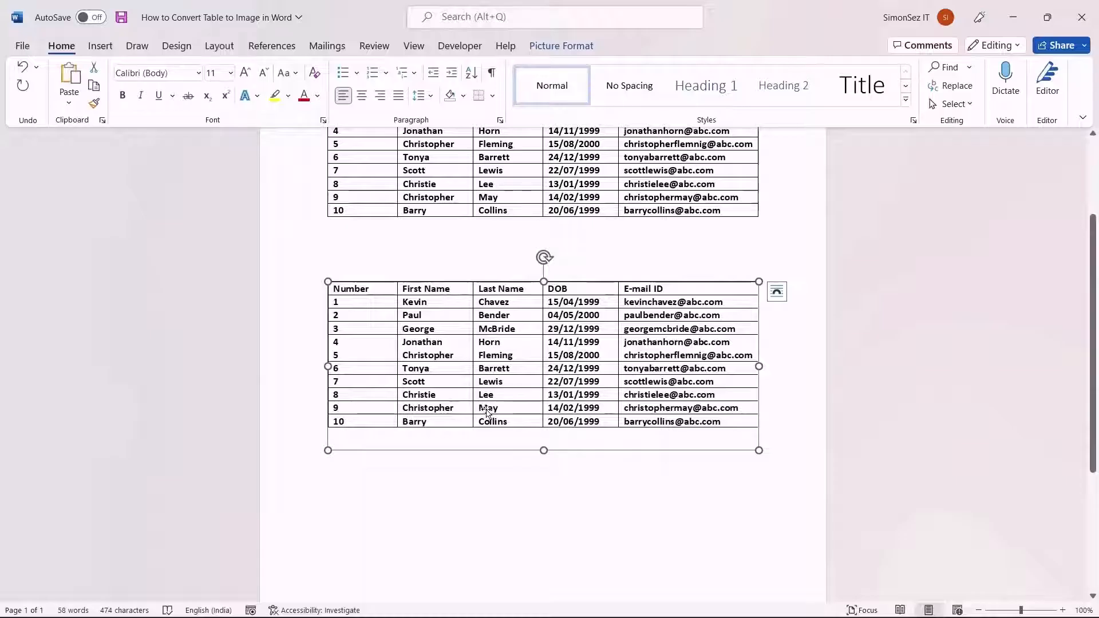
- Switch to Snipping Tool, capture a rectangular snip around the original table, and select the highlighter for marking it up
scroll(485, 411, "up", 1)
scroll(487, 411, "up", 3)
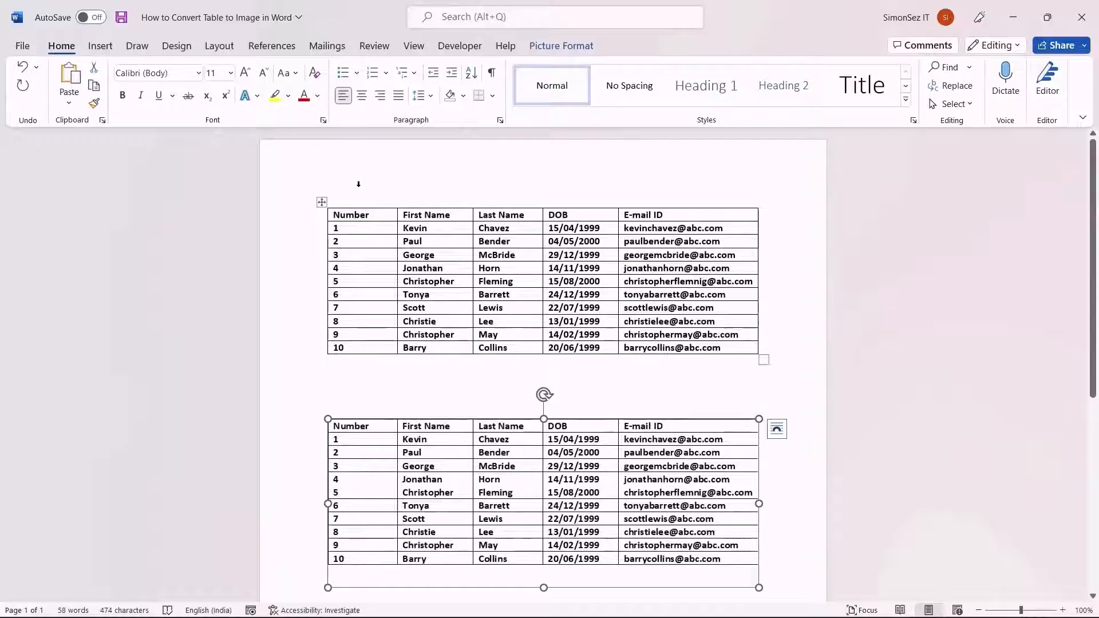
left_click(360, 206)
left_click(707, 381)
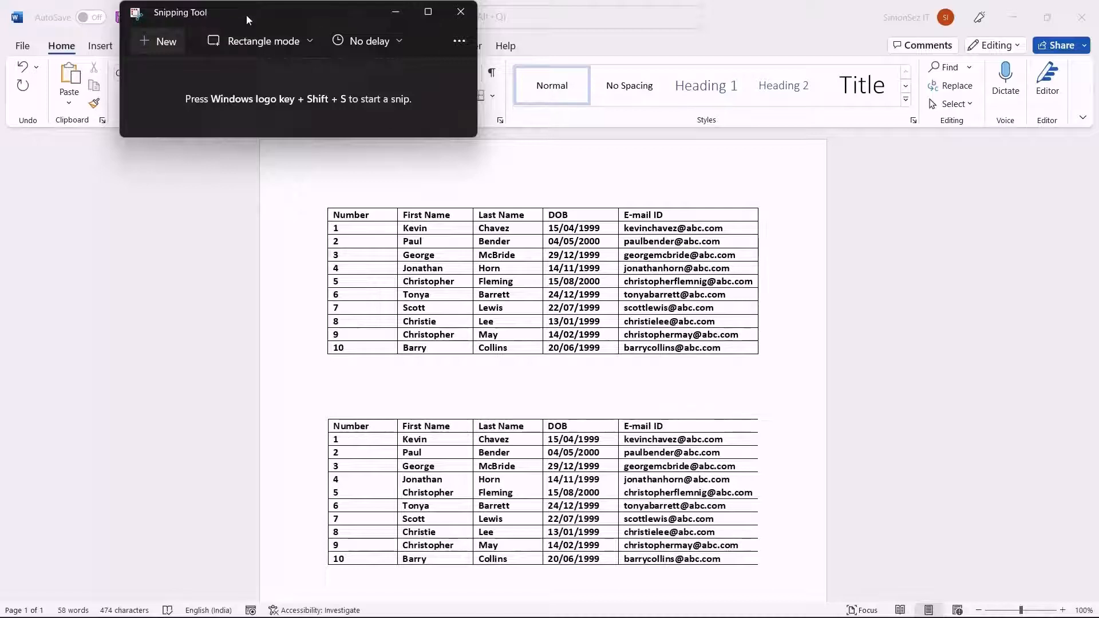
left_click_drag(247, 20, 140, 27)
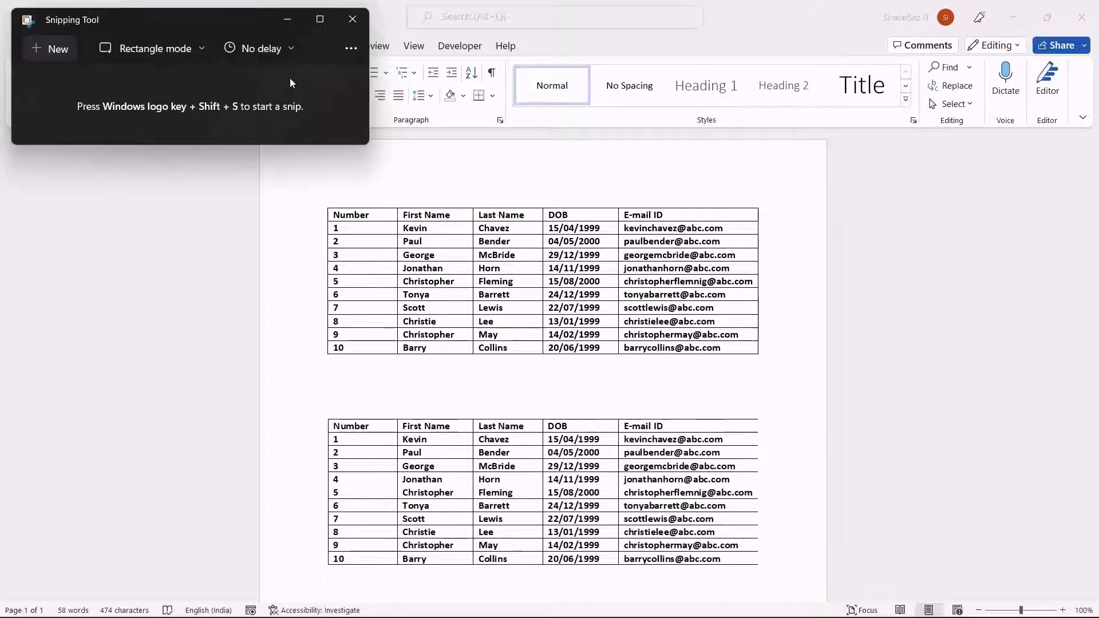
left_click(46, 50)
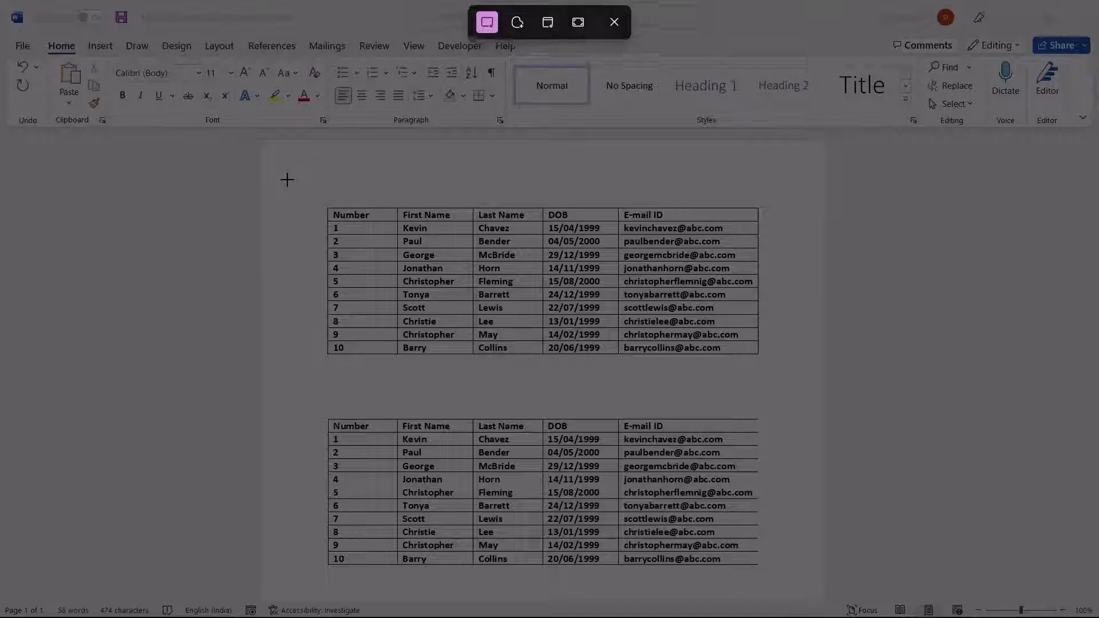
left_click_drag(287, 180, 806, 383)
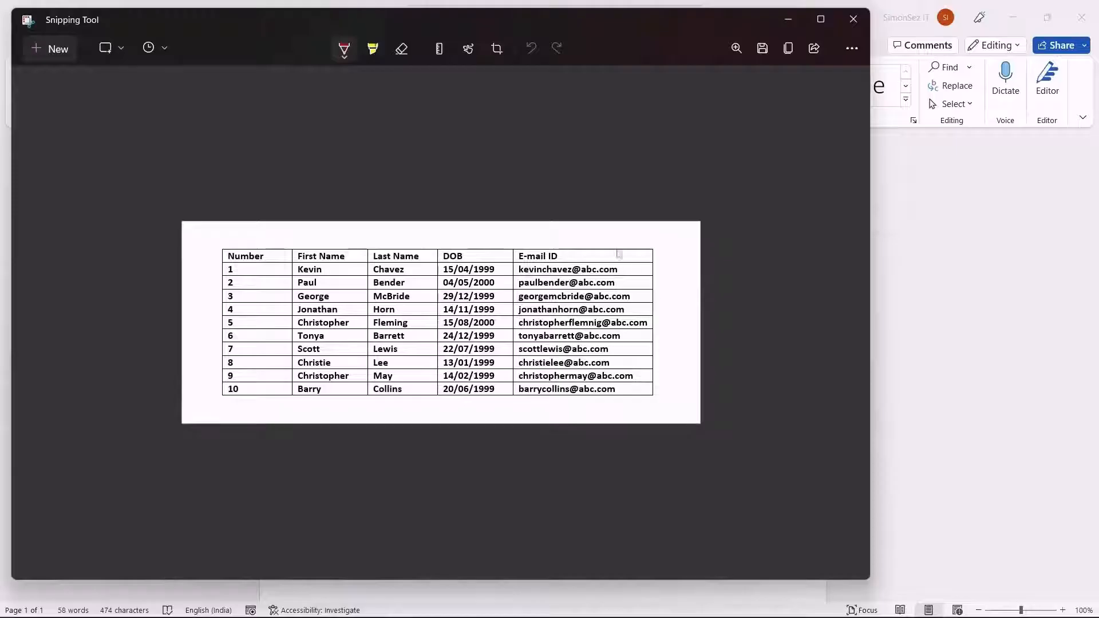
left_click(372, 49)
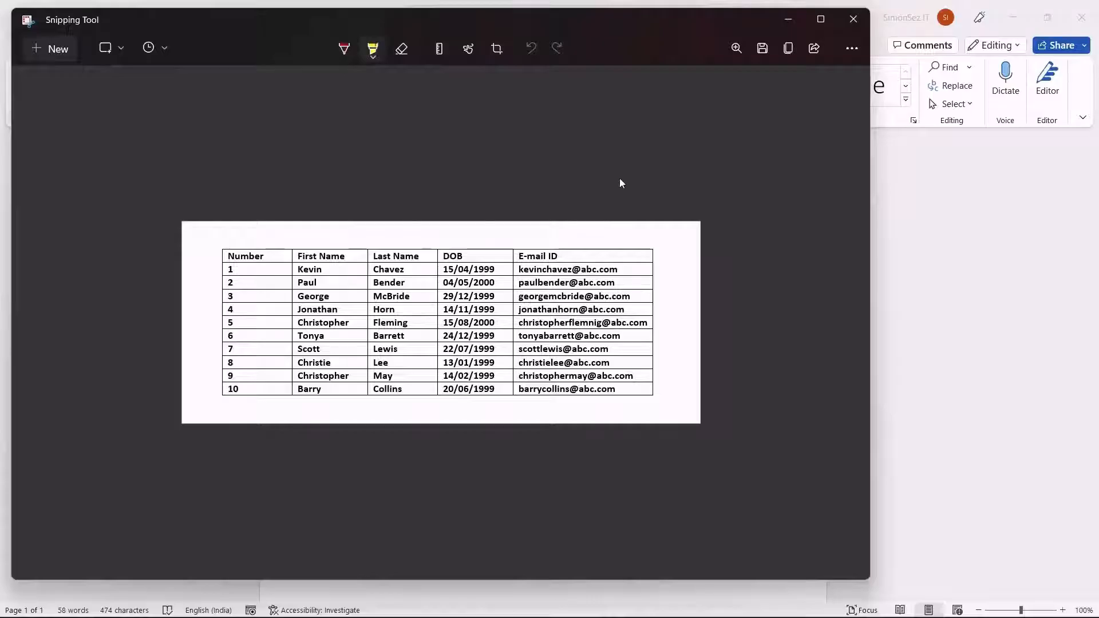
- Save the captured table snip to the Pictures folder as a PNG with the suggested file name and minimize Snipping Tool
left_click(763, 49)
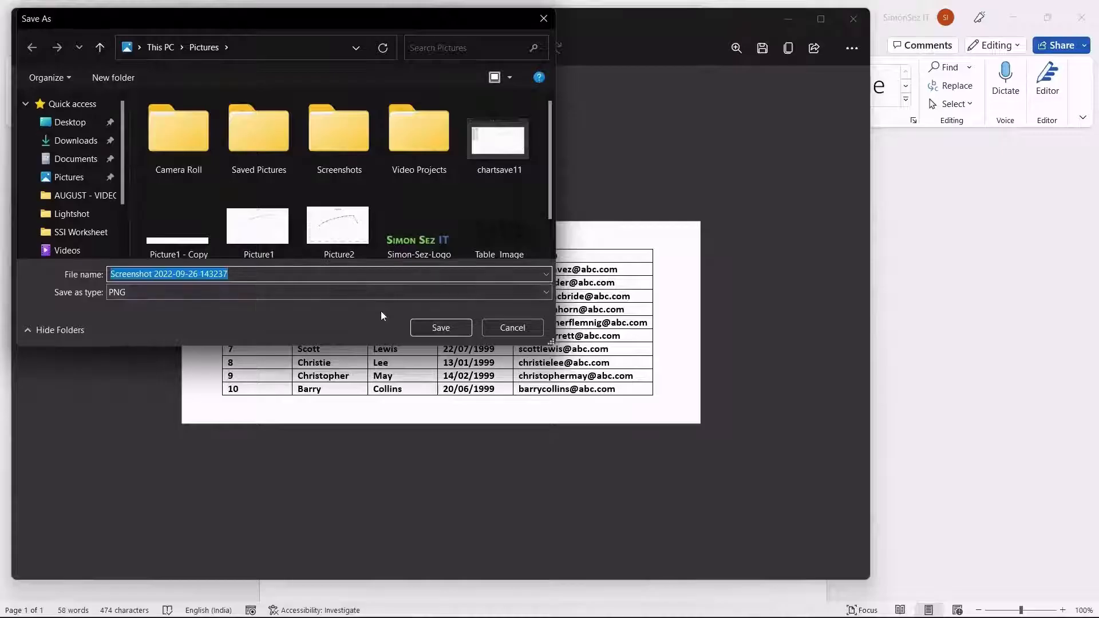
left_click(428, 328)
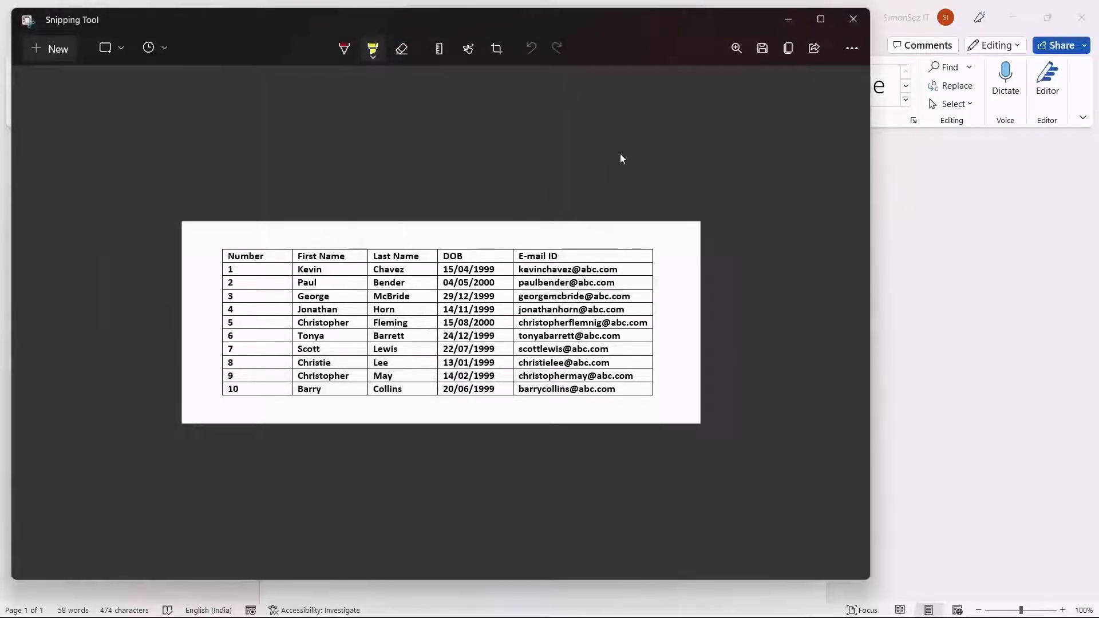
left_click(799, 24)
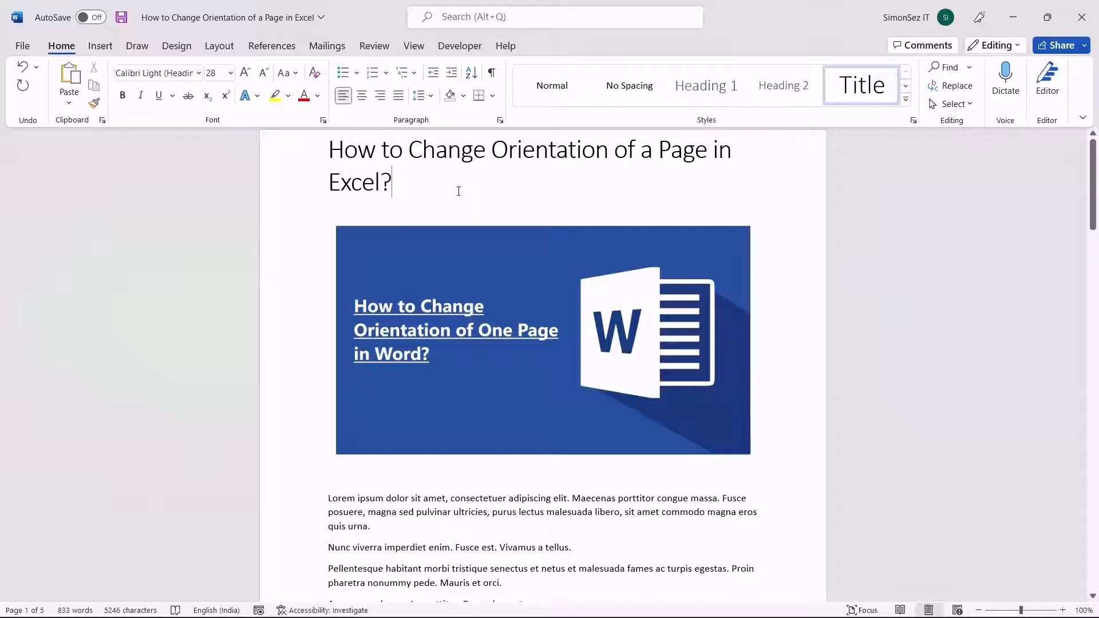
- Change the page orientation to Landscape from the document's title page and check how far it applies through the pages
scroll(458, 191, "down", 1)
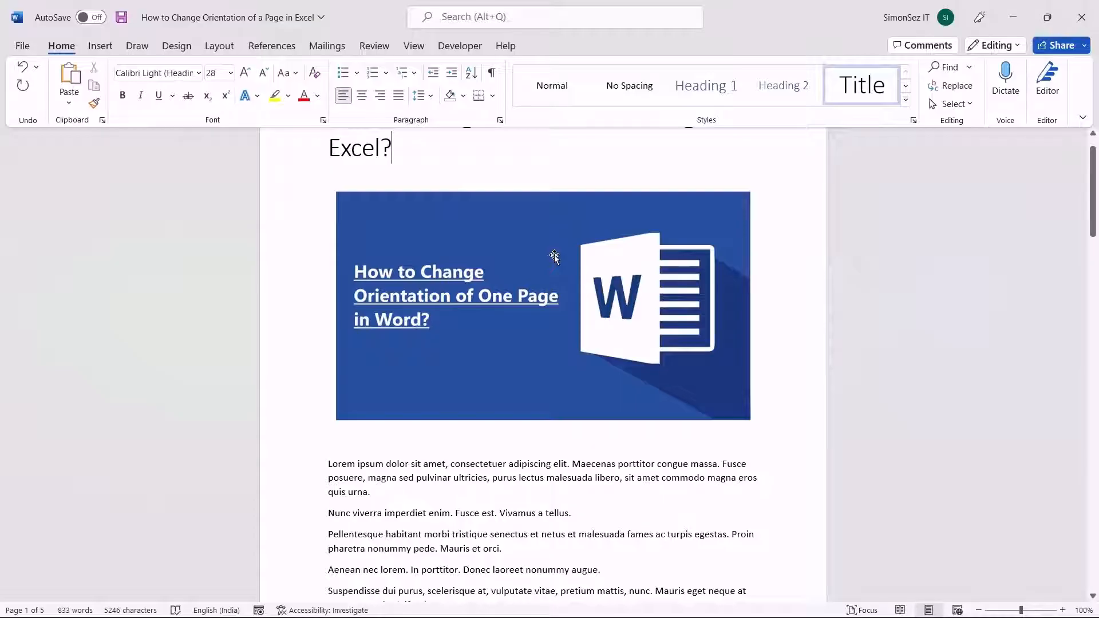
scroll(554, 255, "up", 1)
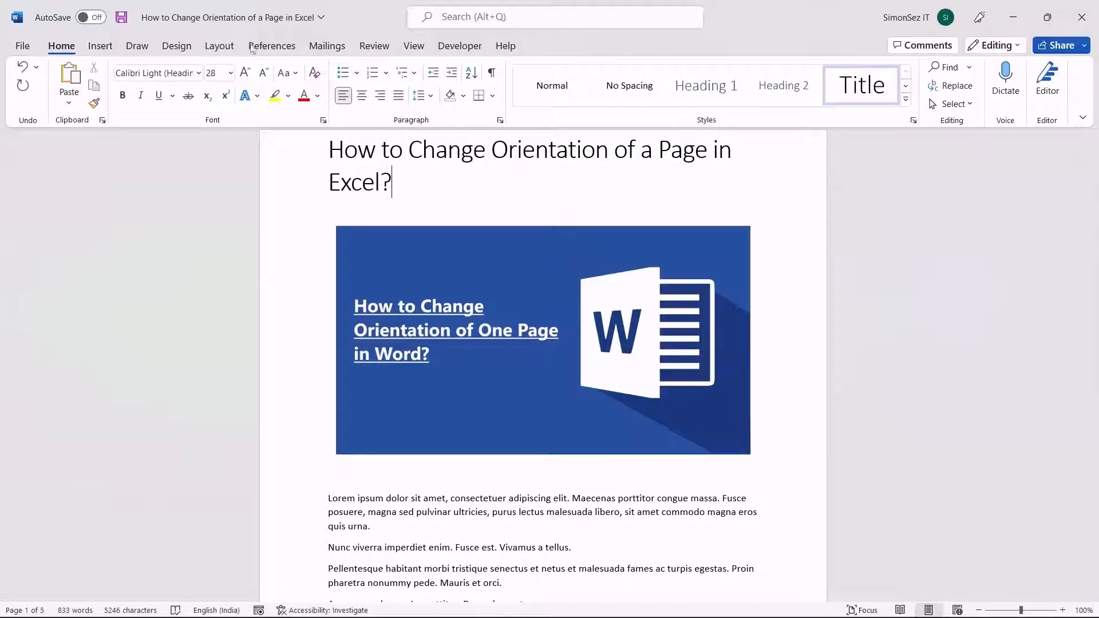
left_click(232, 49)
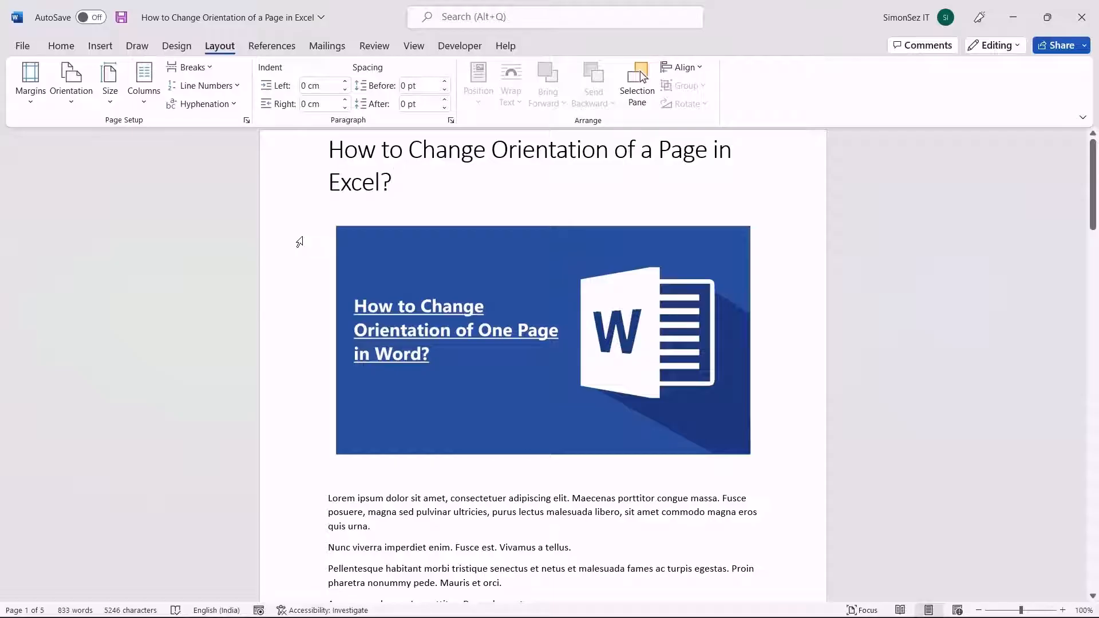
left_click(72, 96)
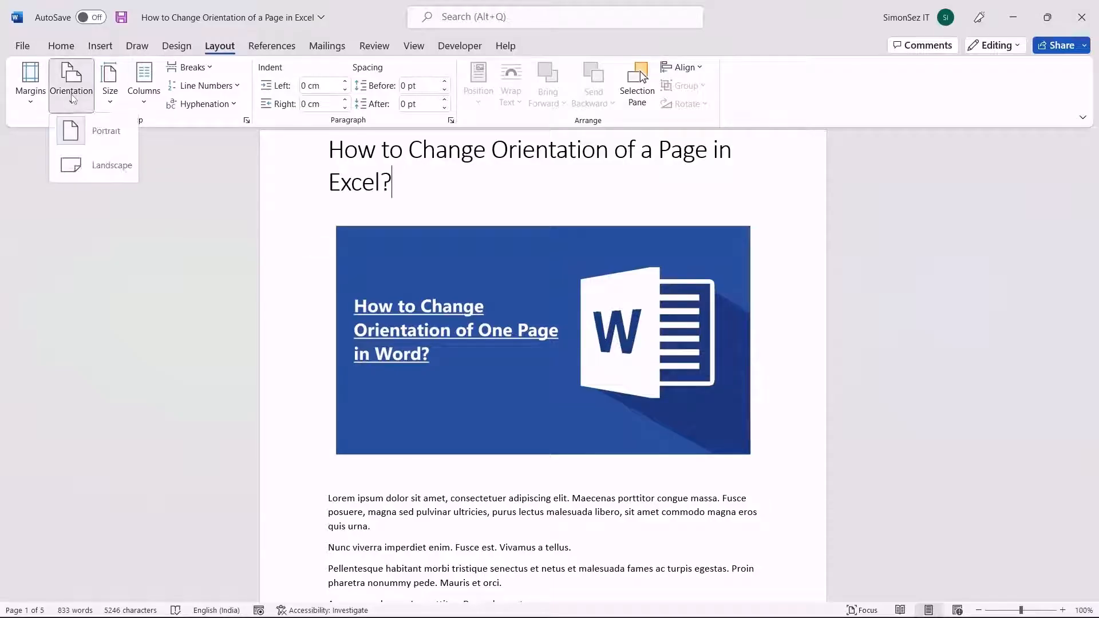
left_click(98, 172)
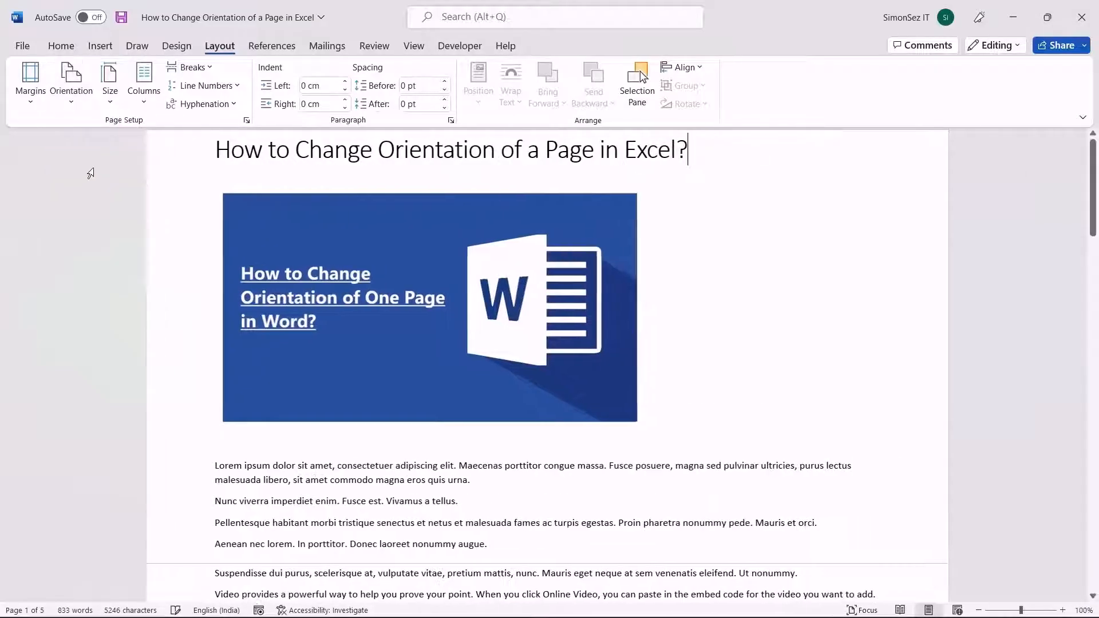
scroll(1000, 286, "down", 3)
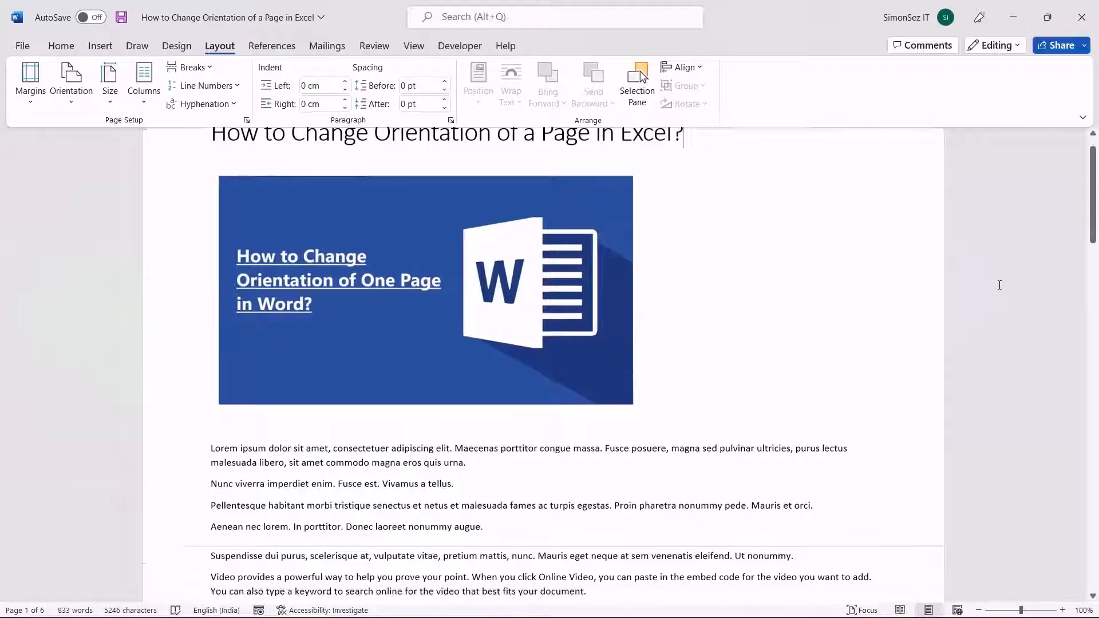
scroll(999, 286, "down", 15)
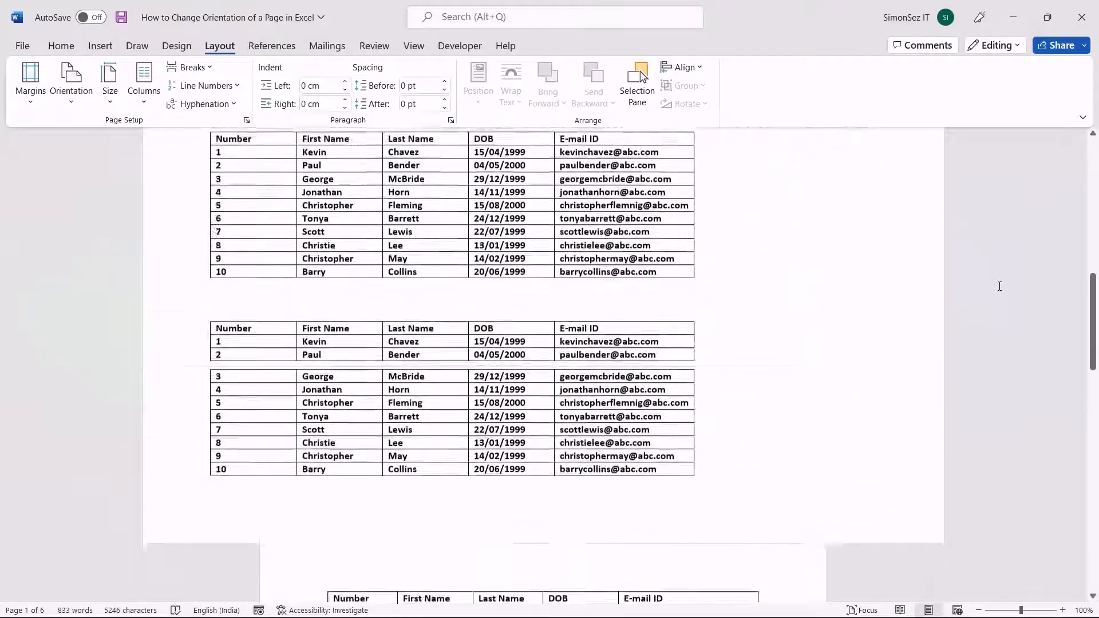
scroll(999, 286, "up", 10)
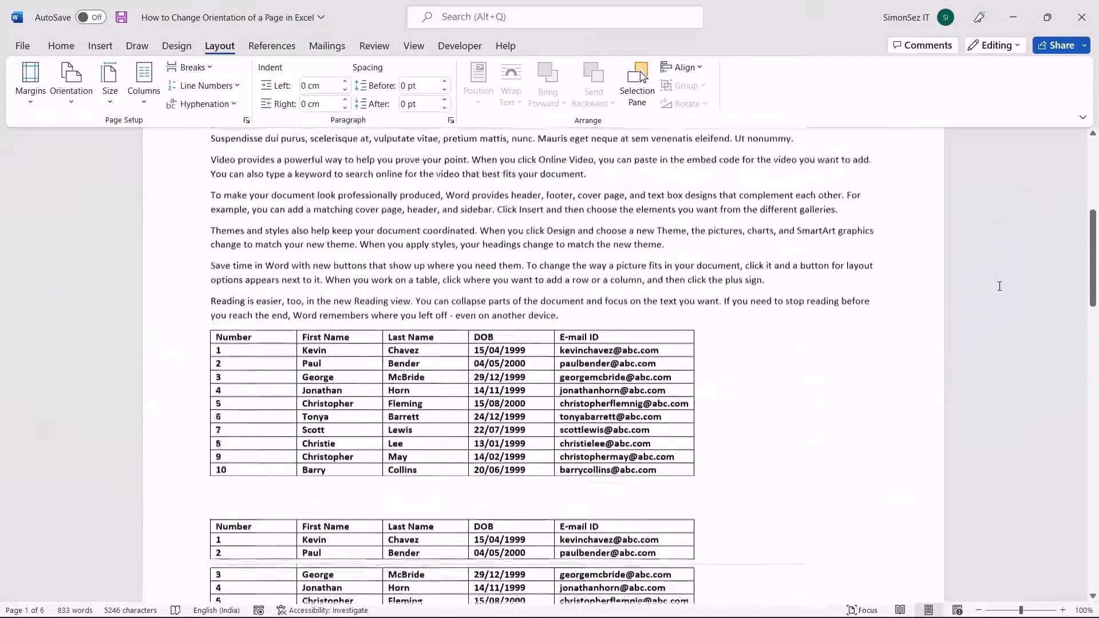
scroll(1000, 286, "up", 3)
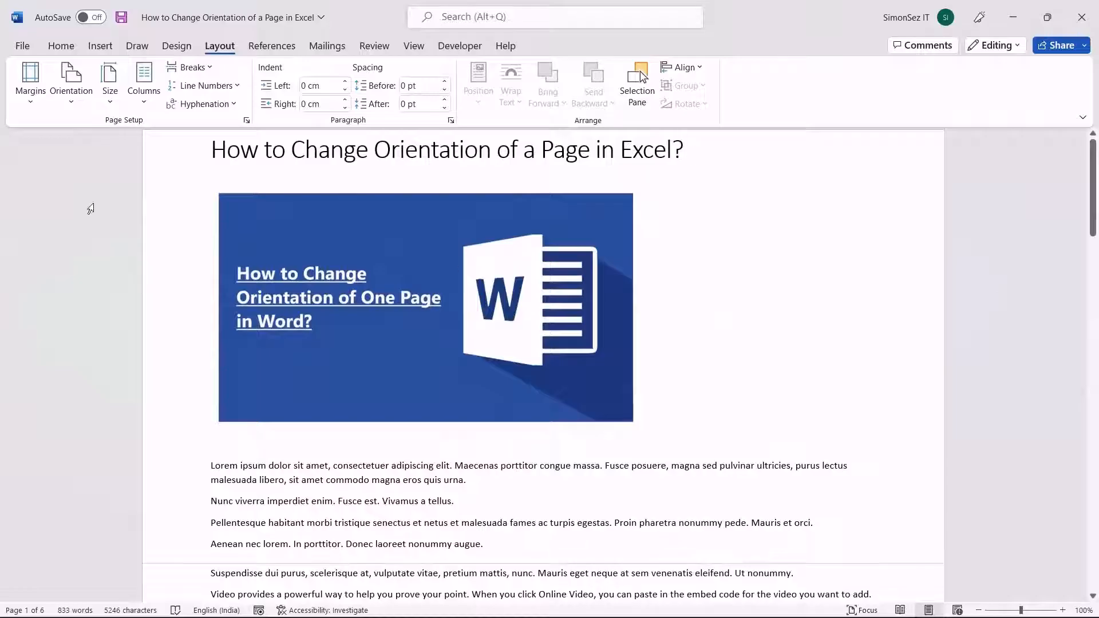
- Set the page orientation back to Portrait and review the pages down to the two tables
left_click(71, 95)
left_click(81, 145)
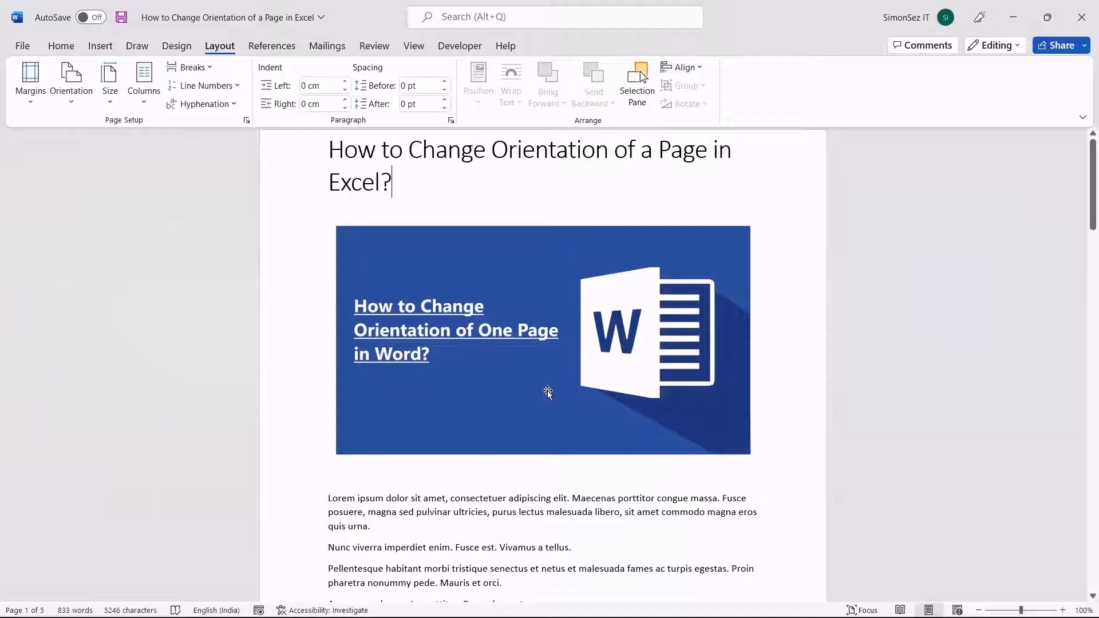
scroll(548, 392, "down", 4)
scroll(548, 392, "up", 3)
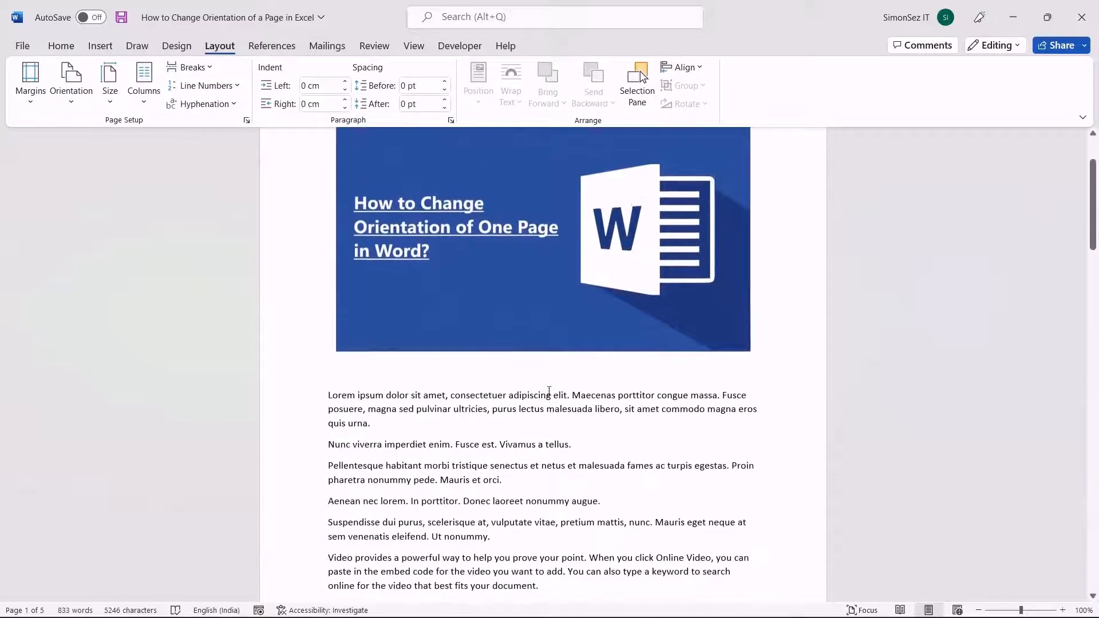
scroll(549, 391, "down", 10)
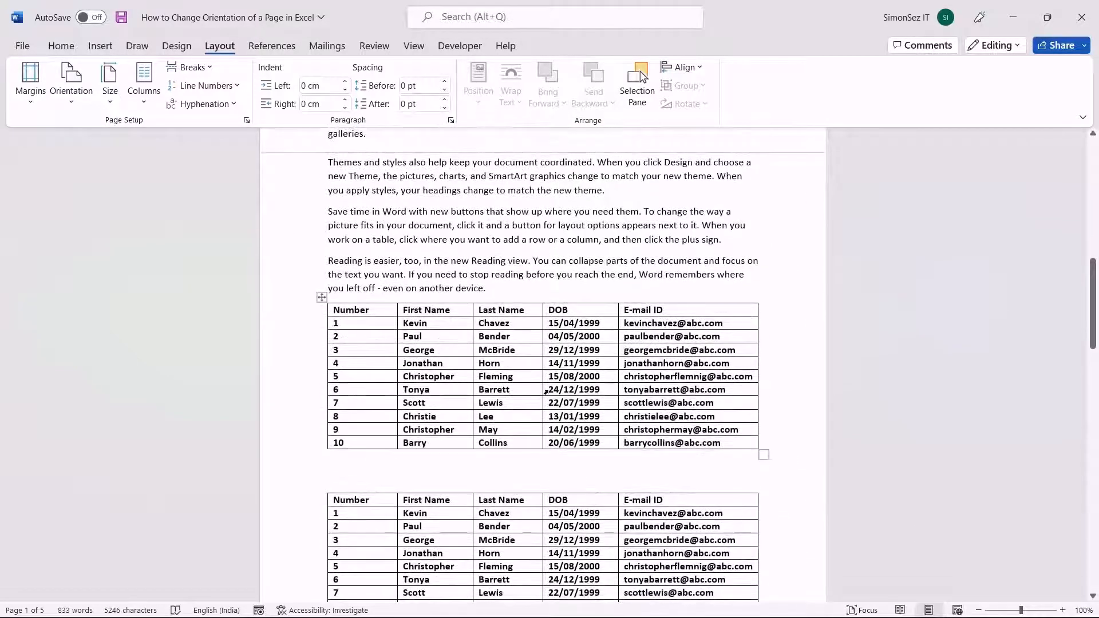
scroll(546, 391, "down", 3)
scroll(548, 389, "up", 1)
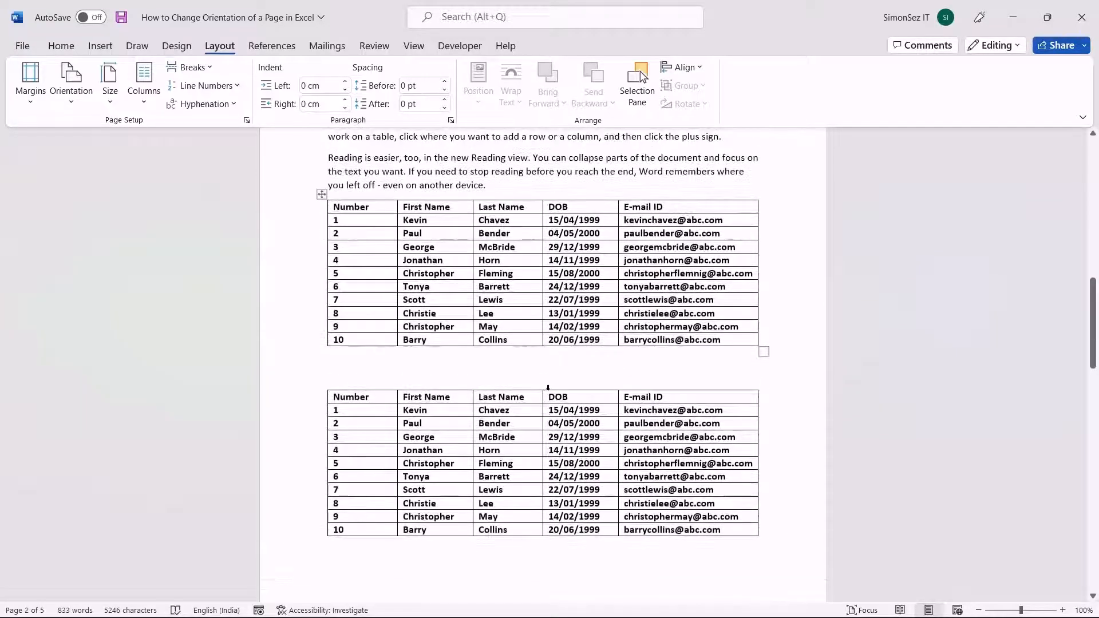
scroll(548, 388, "up", 1)
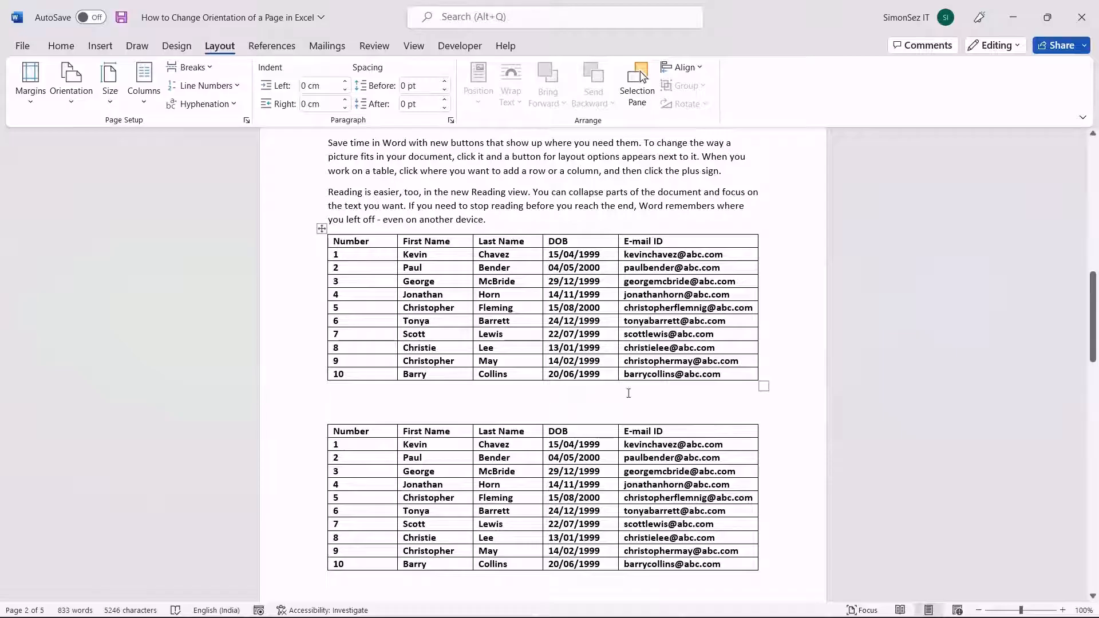
- Apply Landscape orientation with the "Themes and styles" and "Save time in Word" paragraphs selected, and check the surrounding pages
scroll(629, 393, "up", 3)
left_click_drag(328, 196, 724, 275)
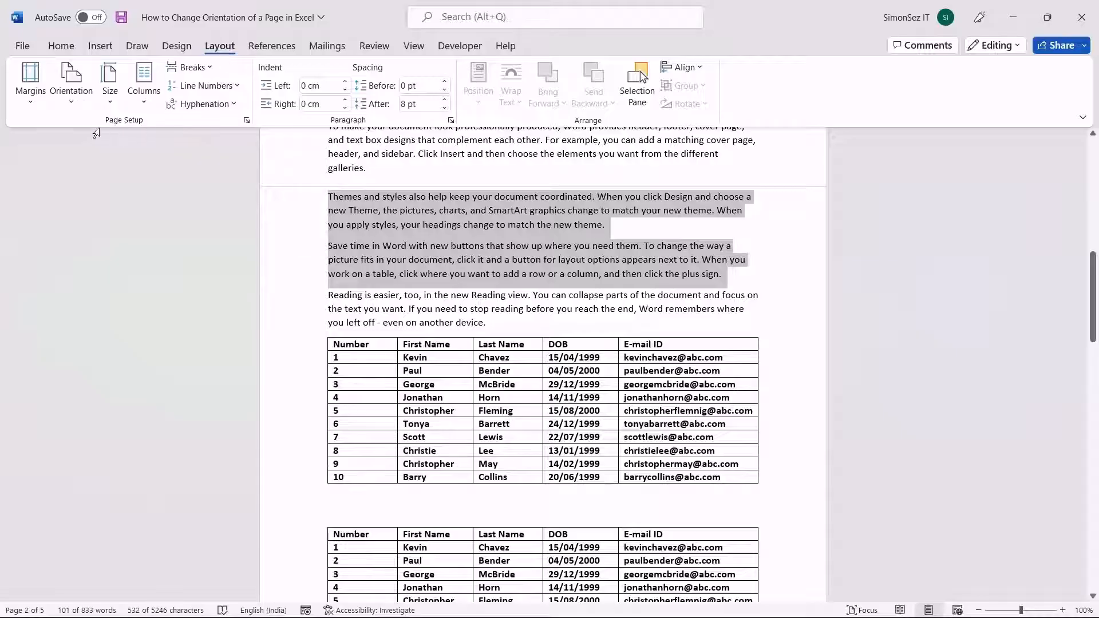
left_click(71, 97)
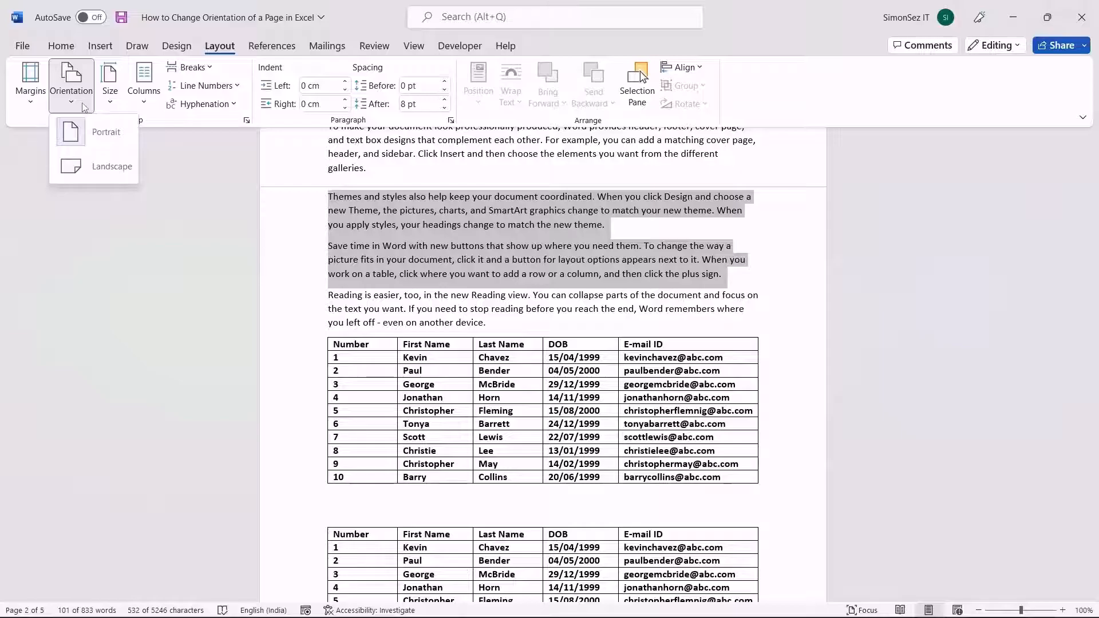
left_click(109, 166)
scroll(404, 329, "up", 5)
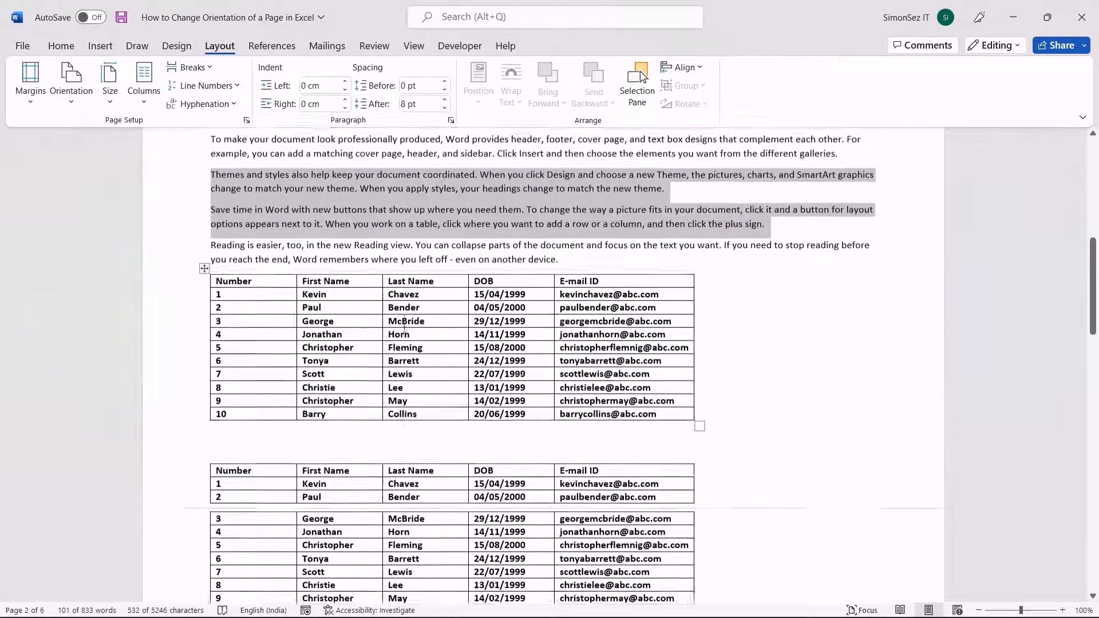
scroll(457, 366, "down", 2)
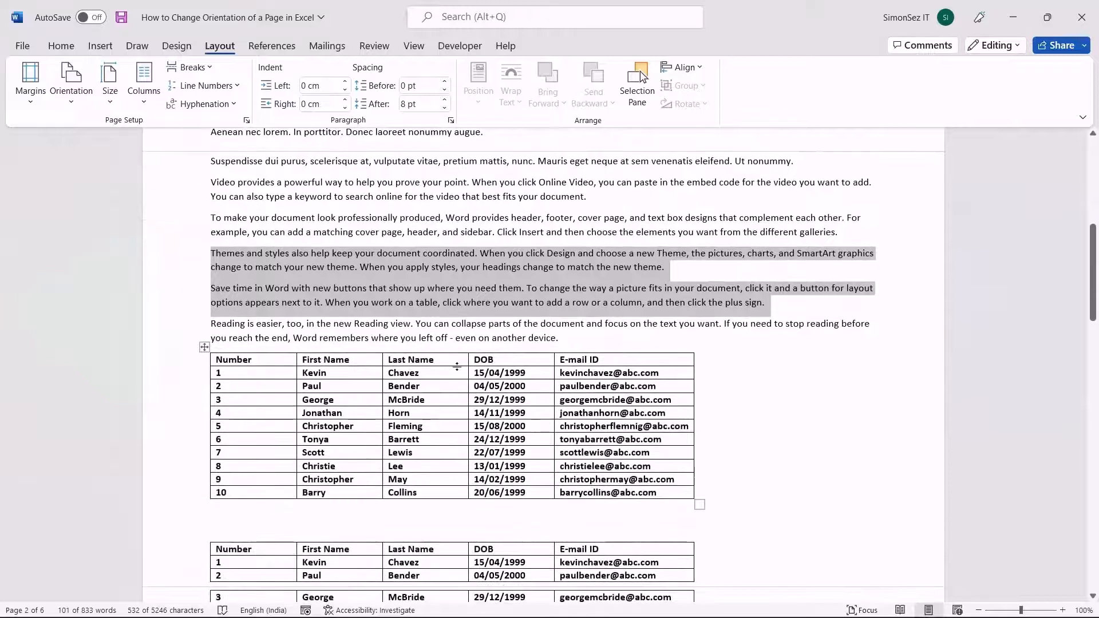
scroll(457, 367, "down", 5)
scroll(458, 367, "up", 1)
scroll(458, 367, "up", 2)
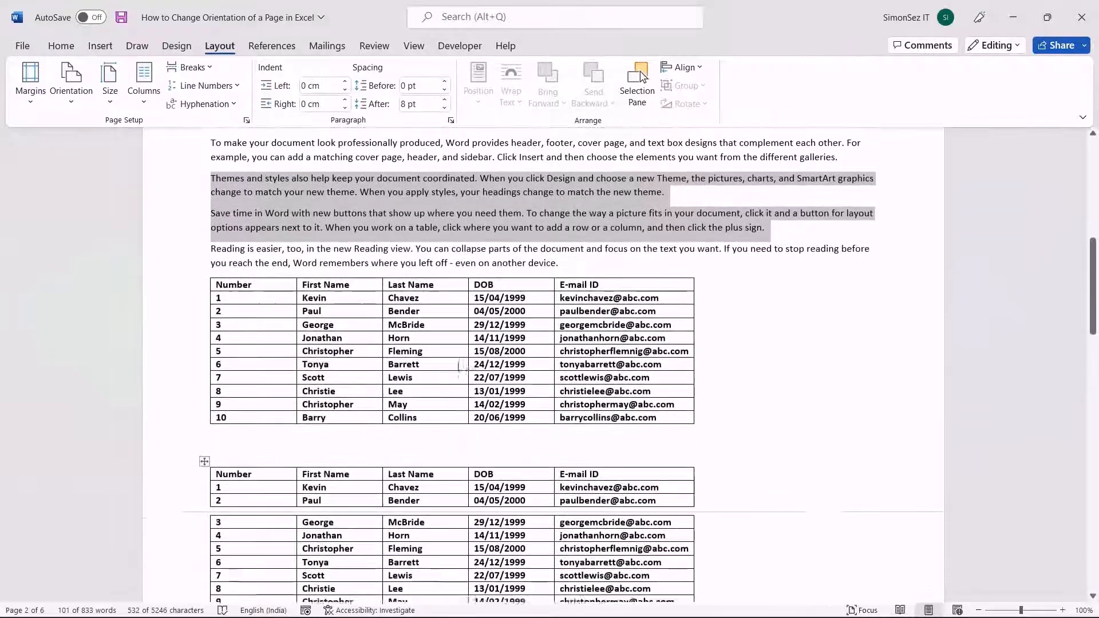
- Deselect the two paragraphs and restore Portrait orientation for their section
left_click(476, 221)
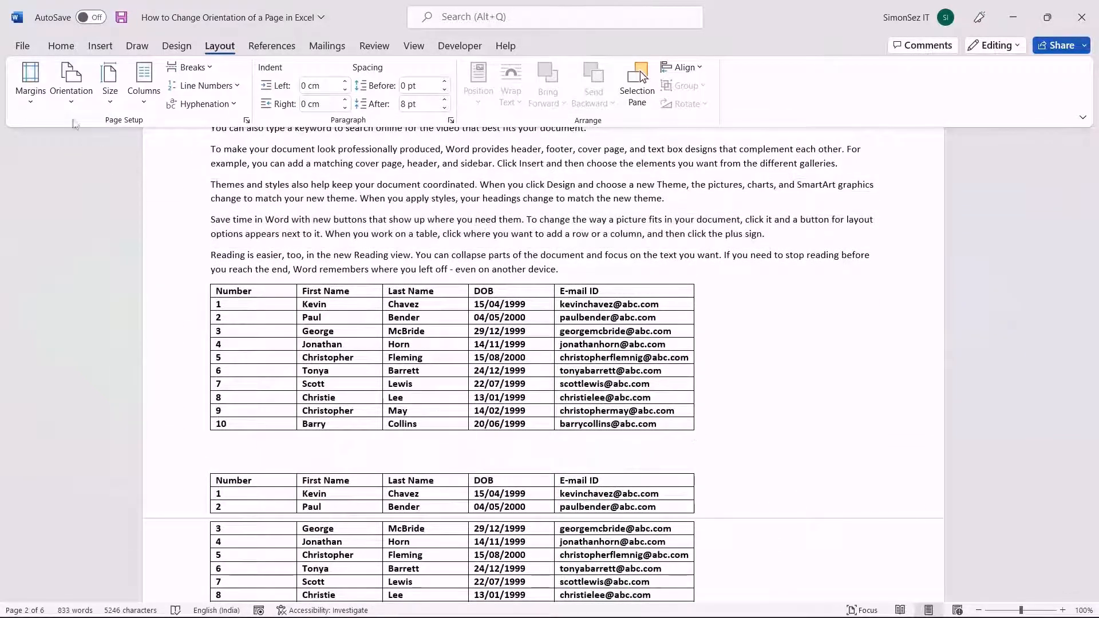
left_click(71, 92)
left_click(89, 133)
scroll(561, 456, "up", 2)
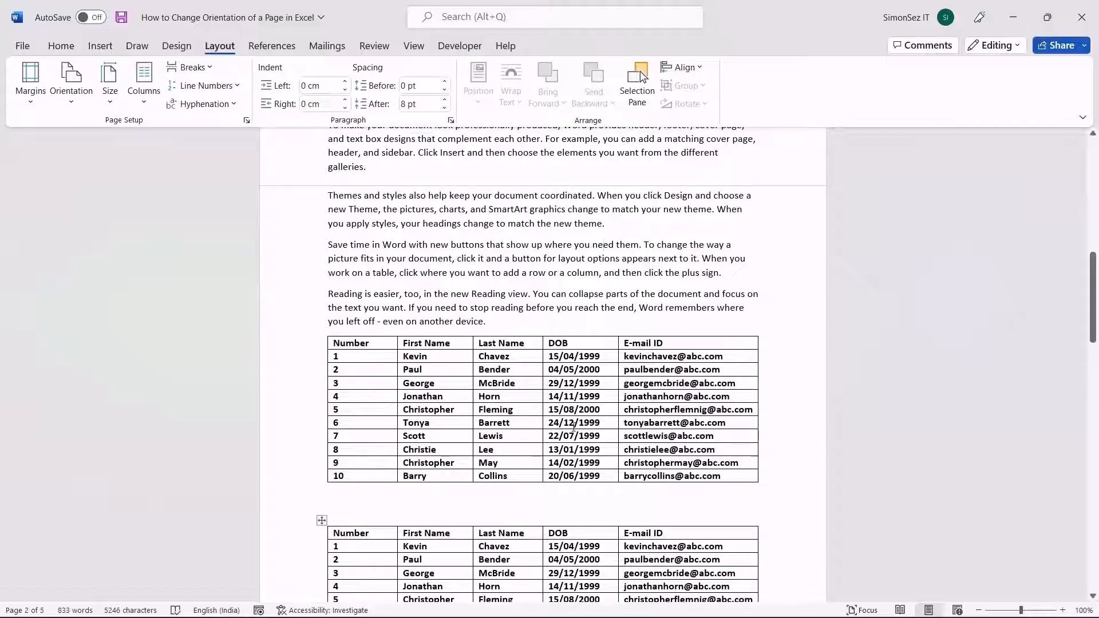
- Select the entire first table and set its Page Setup orientation to Landscape, applied to Selected text only
scroll(574, 427, "down", 1)
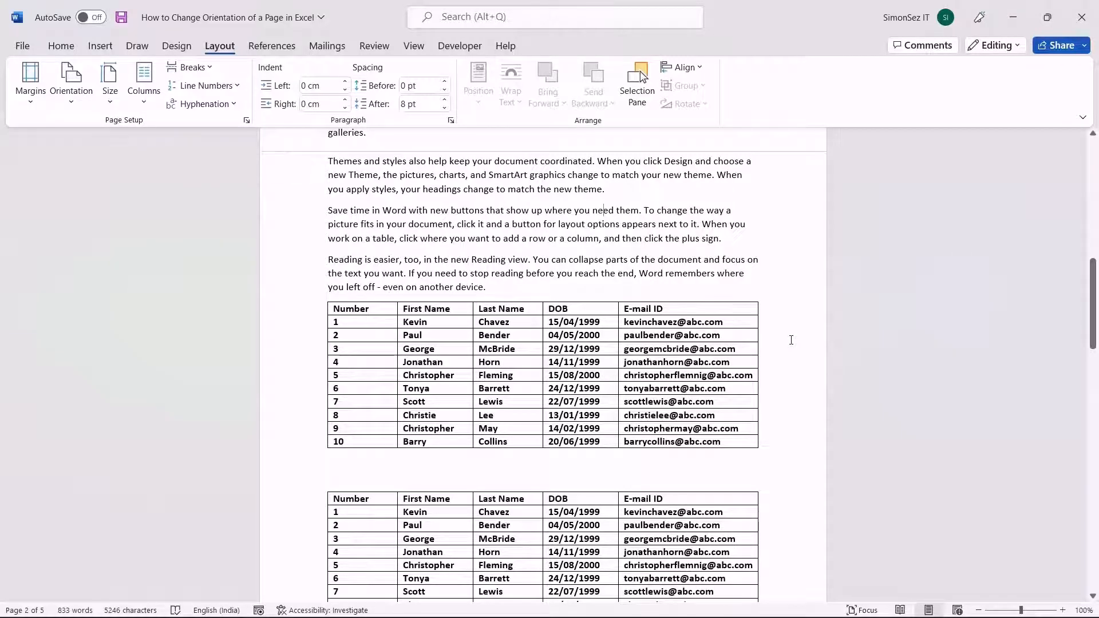
scroll(791, 340, "down", 1)
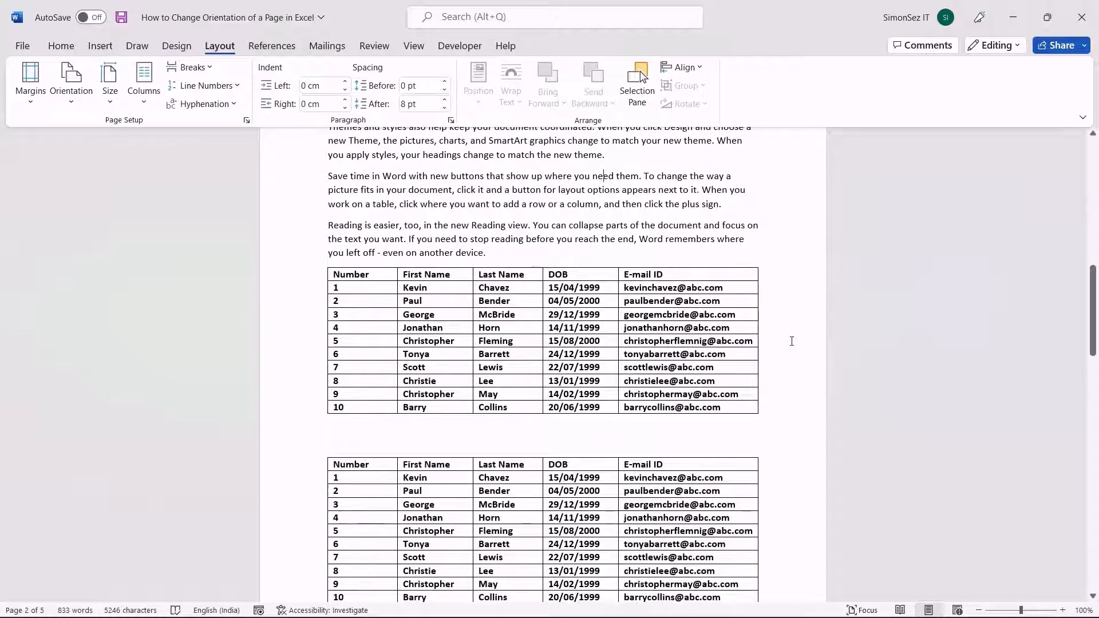
mouse_move(309, 277)
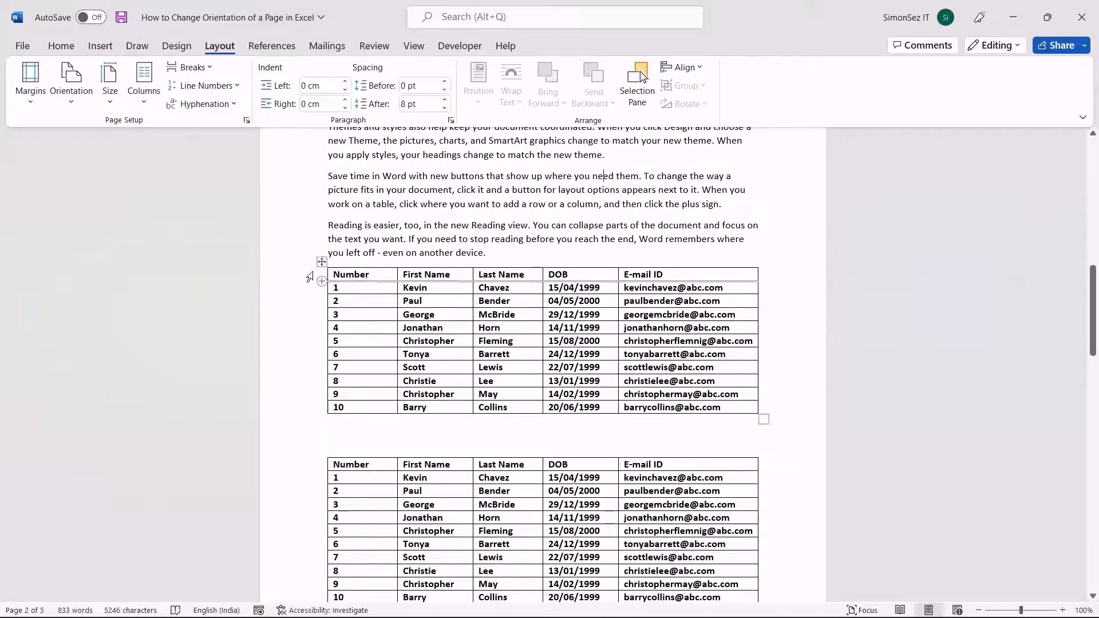
left_click_drag(310, 277, 605, 410)
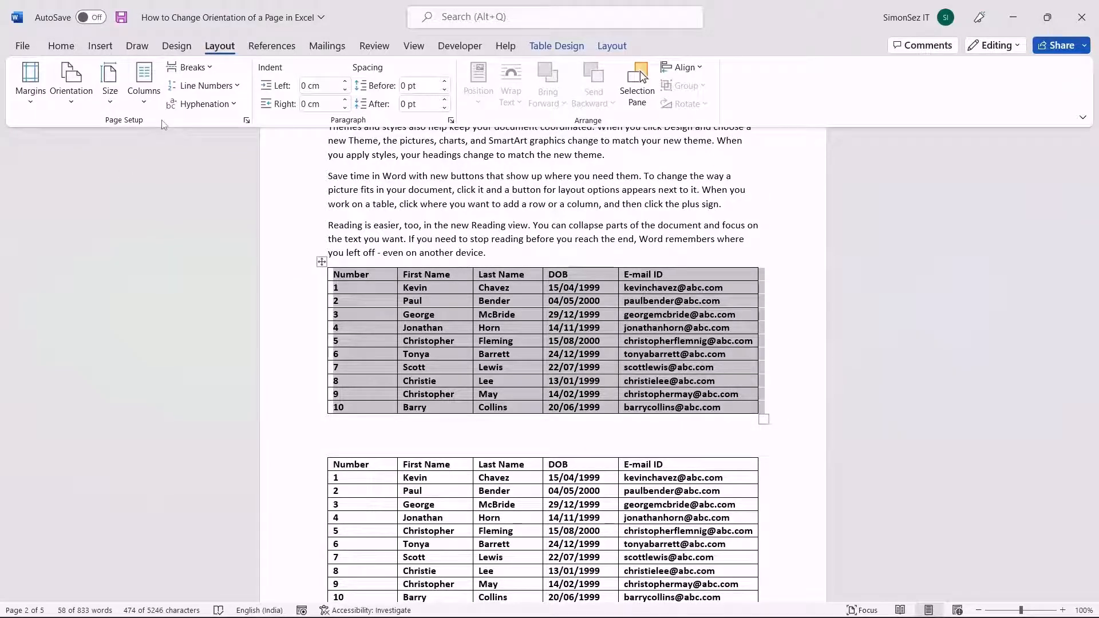
left_click(247, 121)
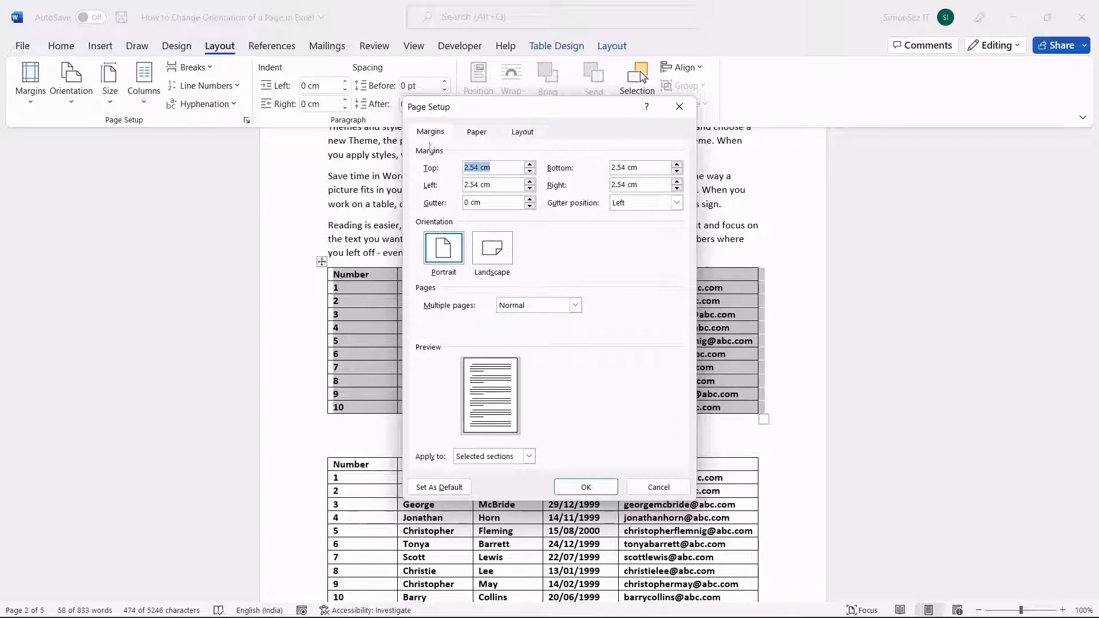
left_click(493, 258)
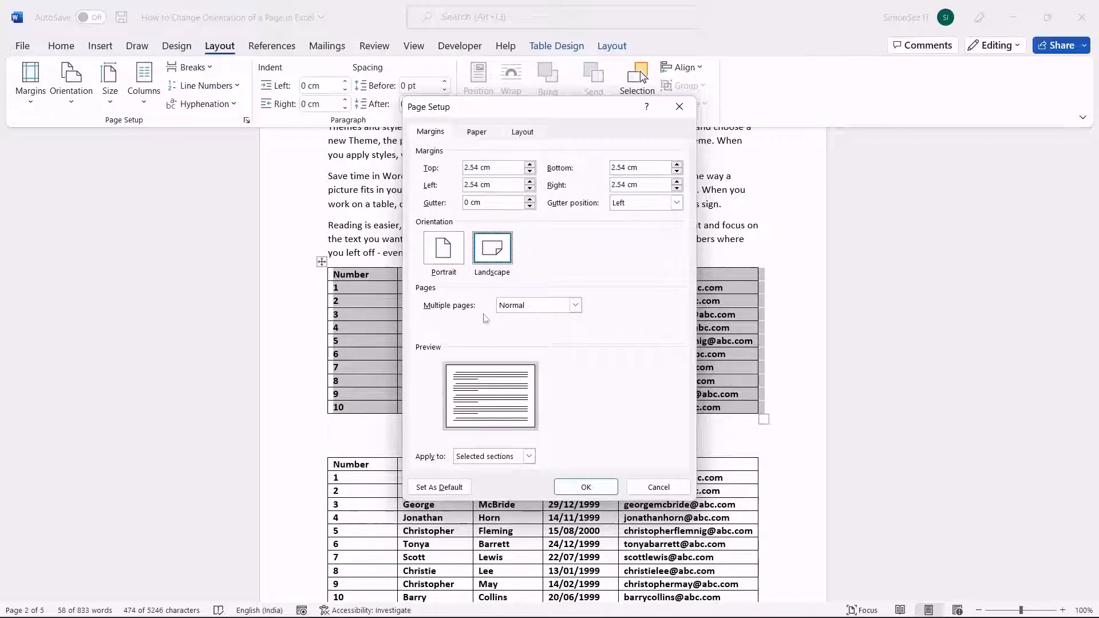
left_click(531, 457)
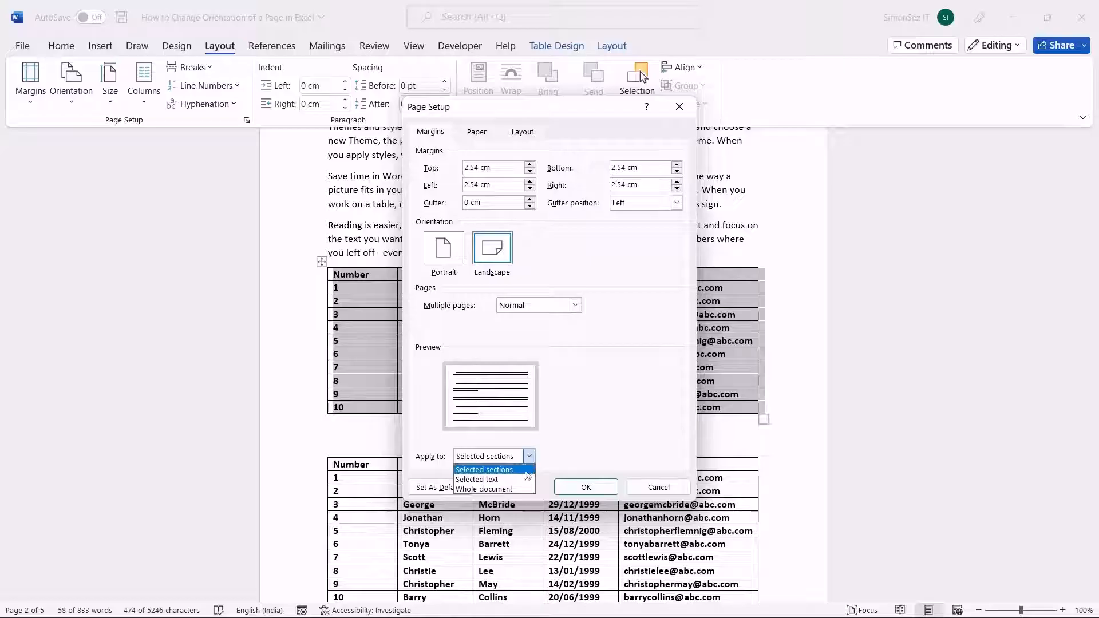
left_click(521, 480)
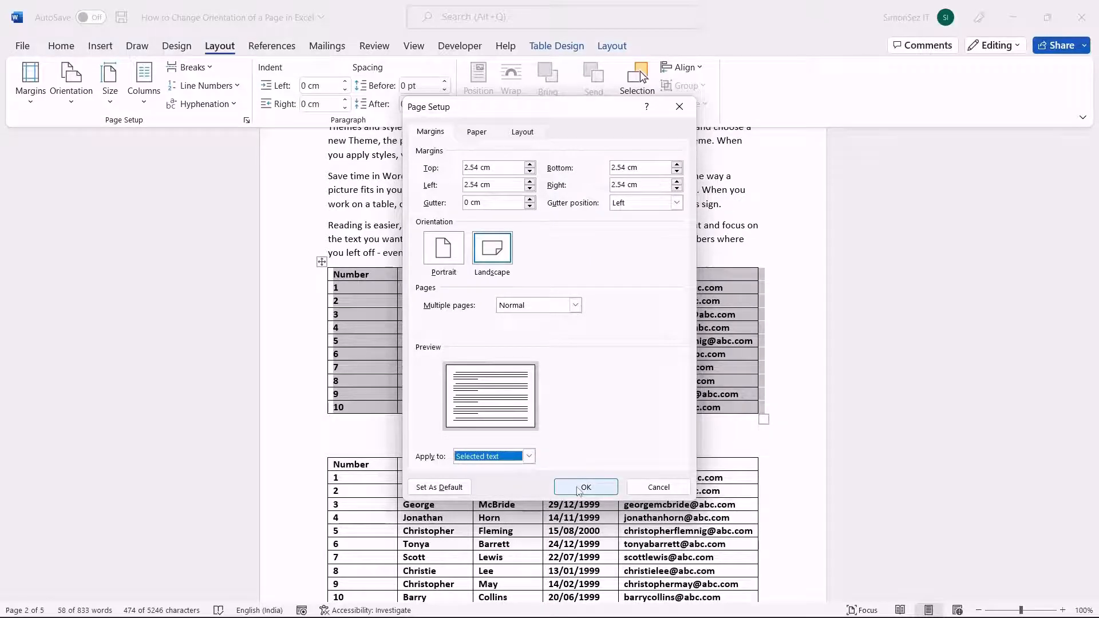
left_click(579, 489)
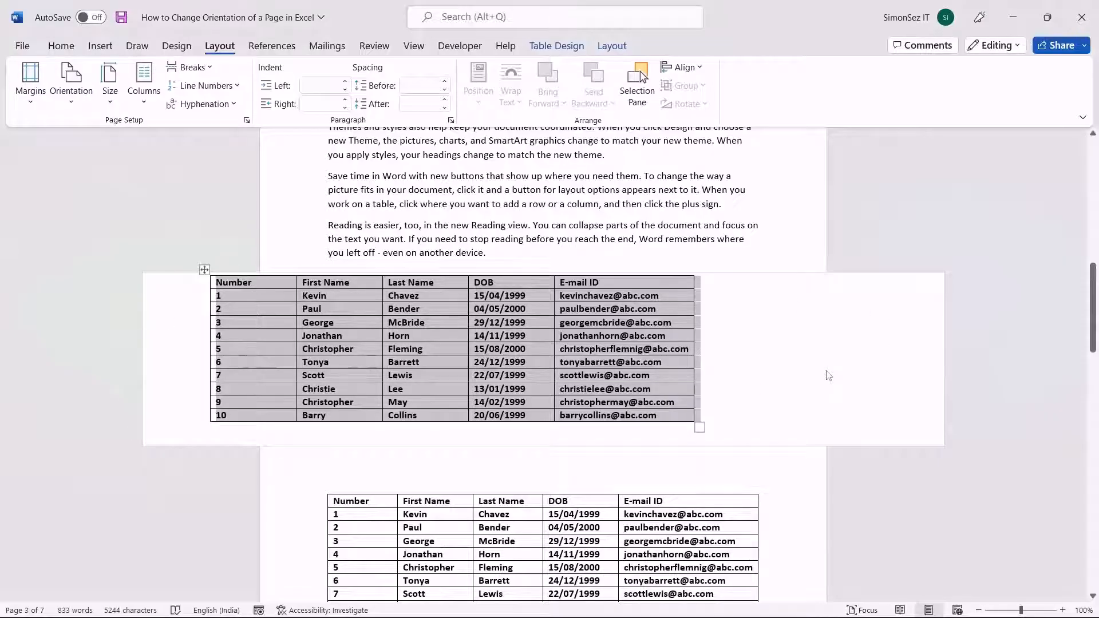
scroll(829, 370, "down", 2)
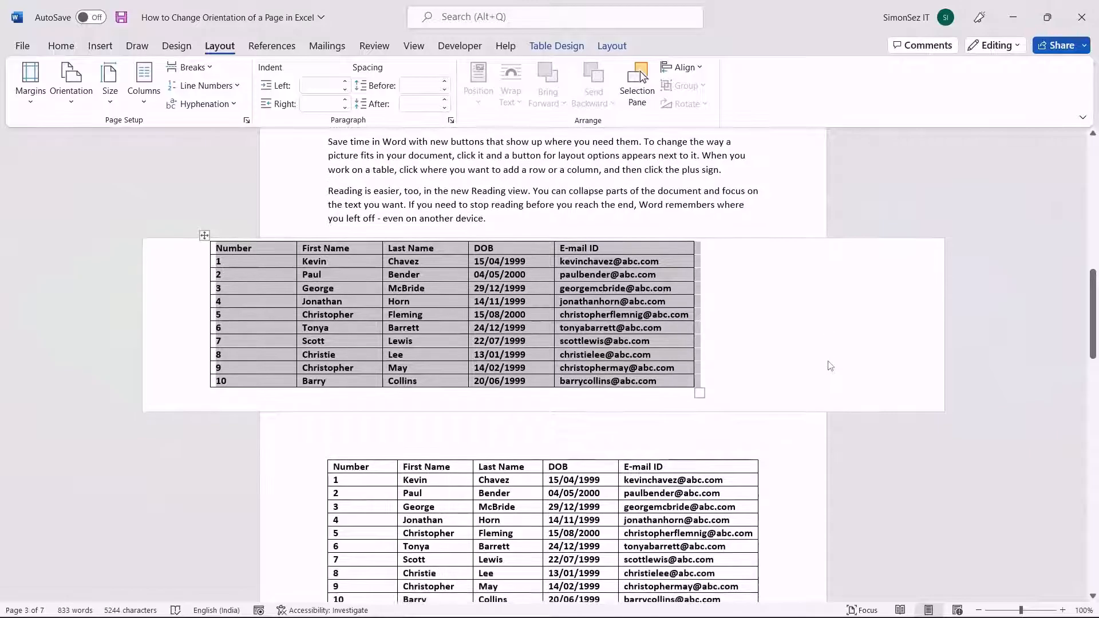
scroll(830, 359, "down", 1)
- Insert a Next Page section break on the empty line above the second table
left_click(306, 400)
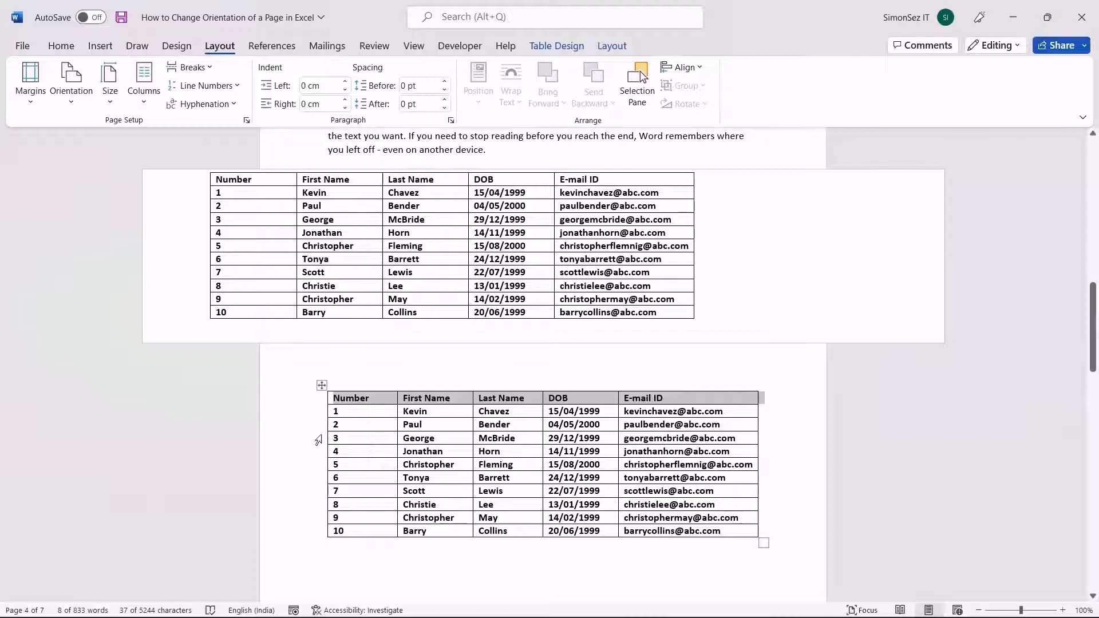
left_click_drag(332, 412, 425, 544)
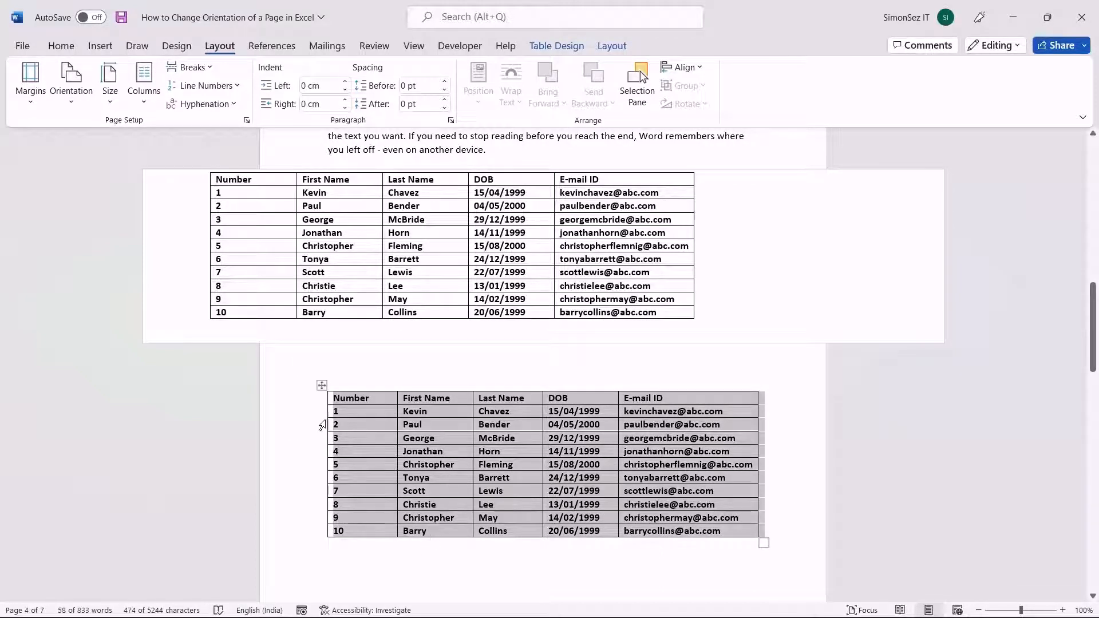
left_click(321, 399)
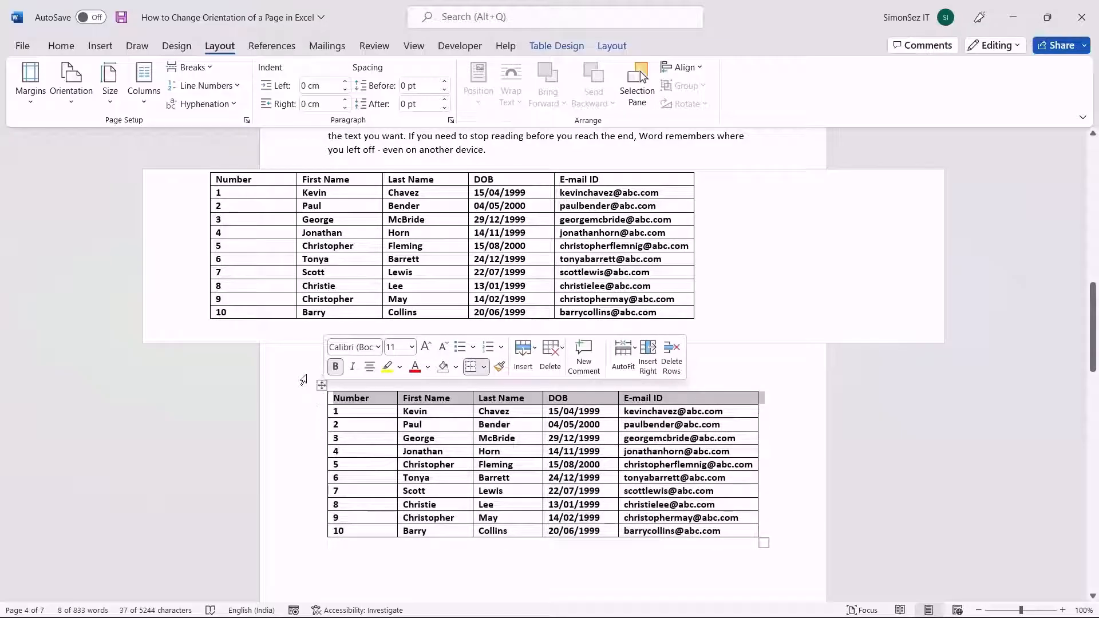
left_click(305, 379)
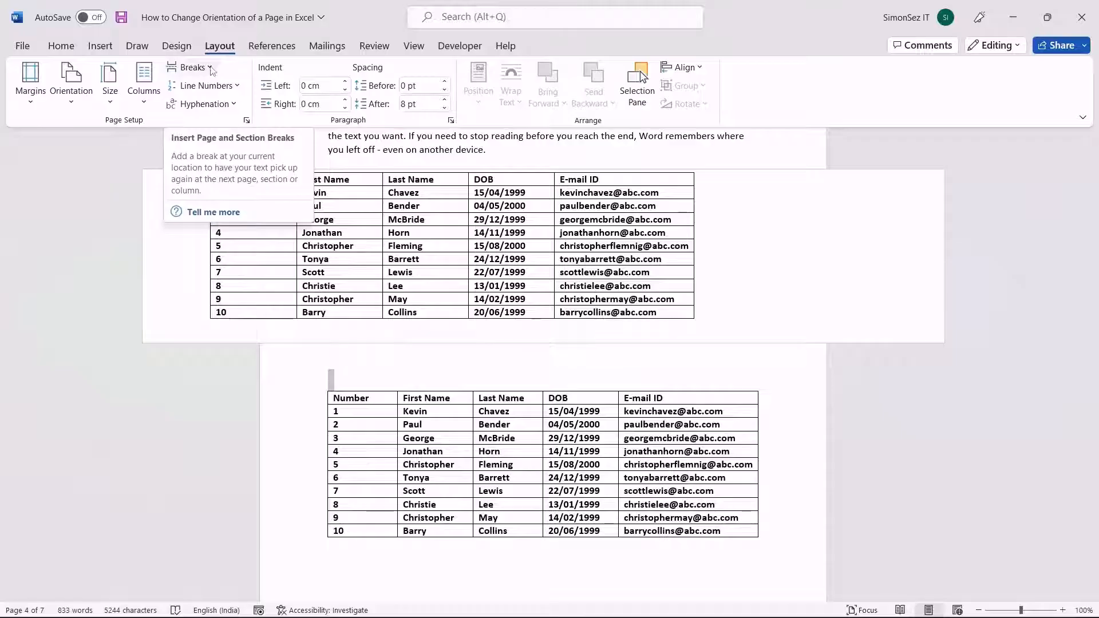
left_click(211, 69)
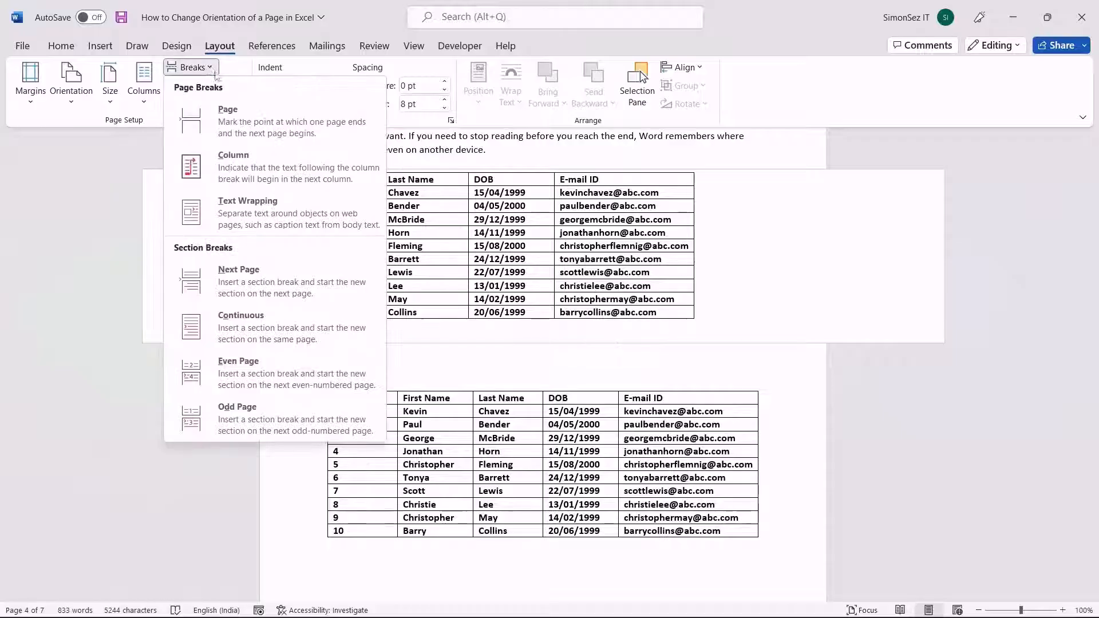
left_click(286, 279)
key("Delete")
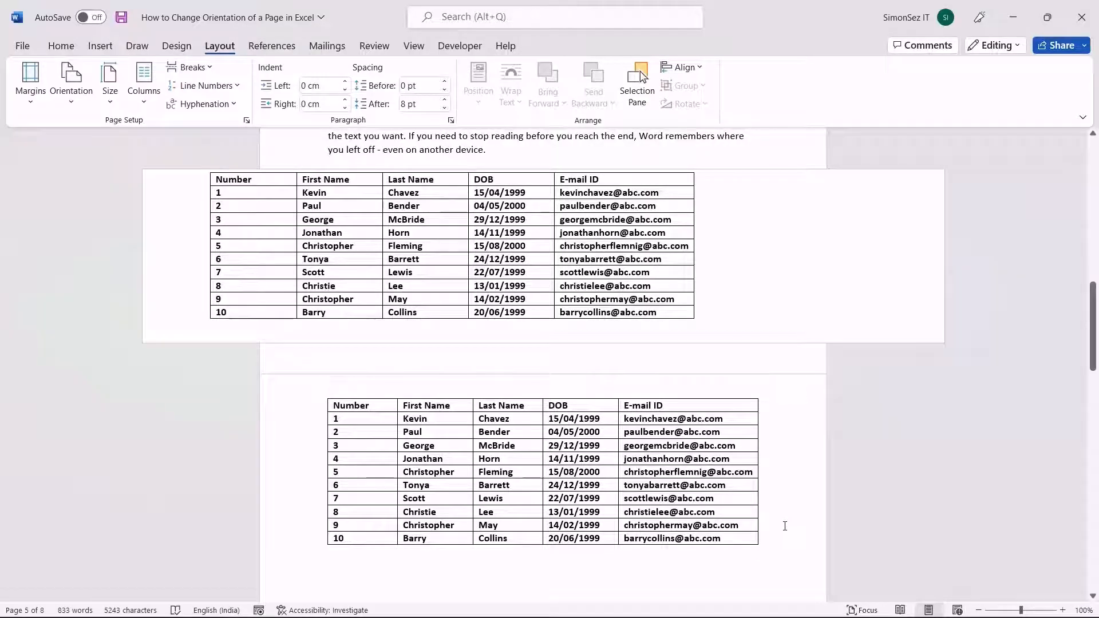
- Set the orientation of the second table's section to Landscape
scroll(785, 526, "down", 1)
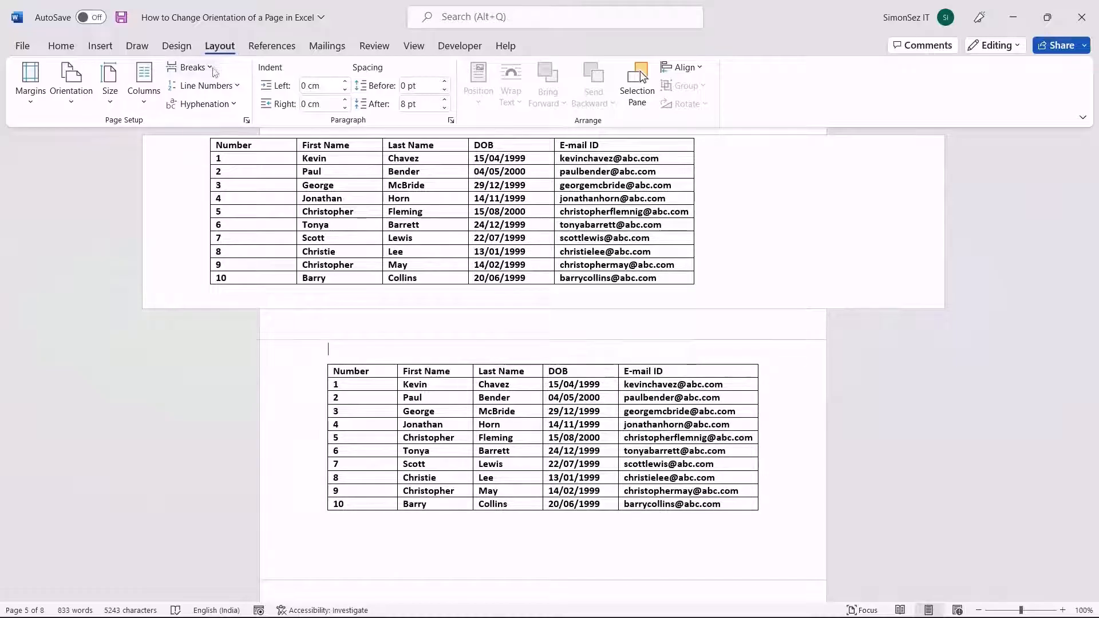
left_click(71, 86)
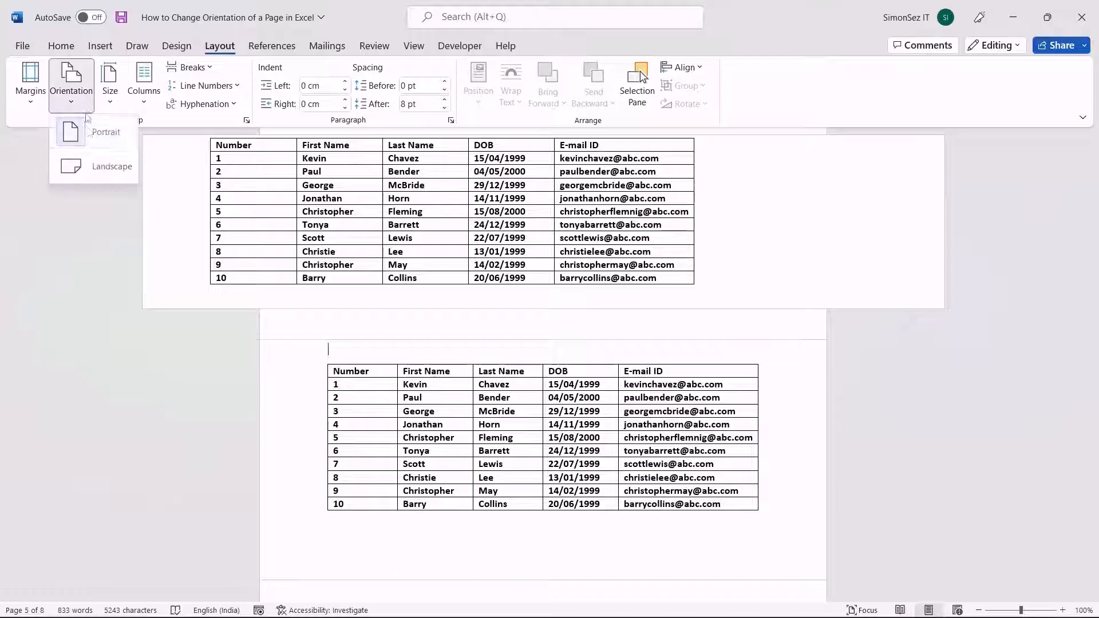
left_click(108, 167)
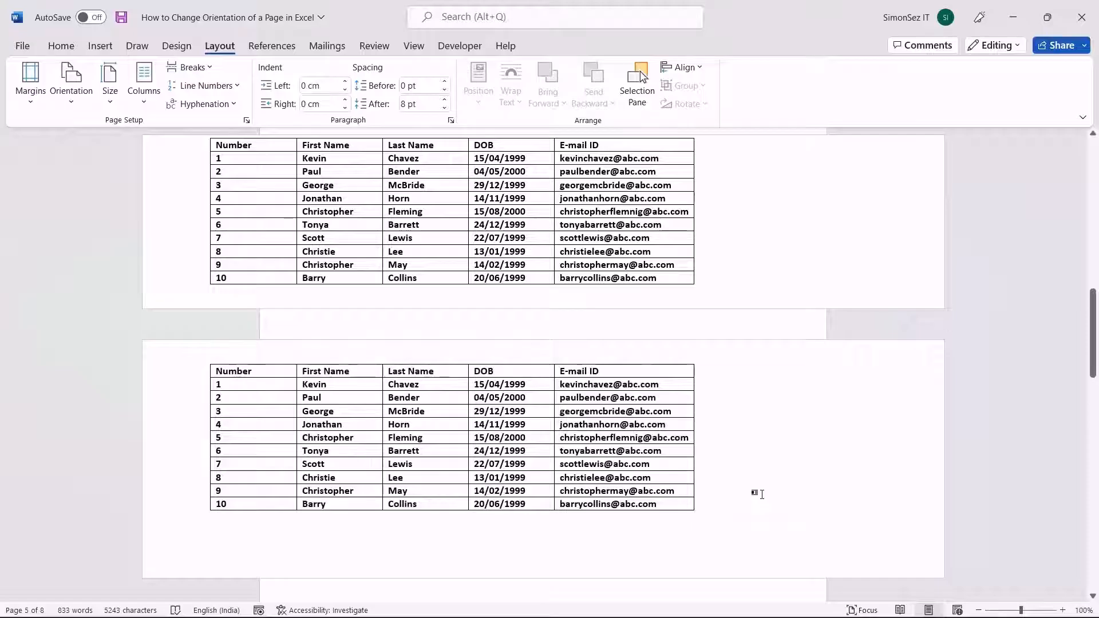
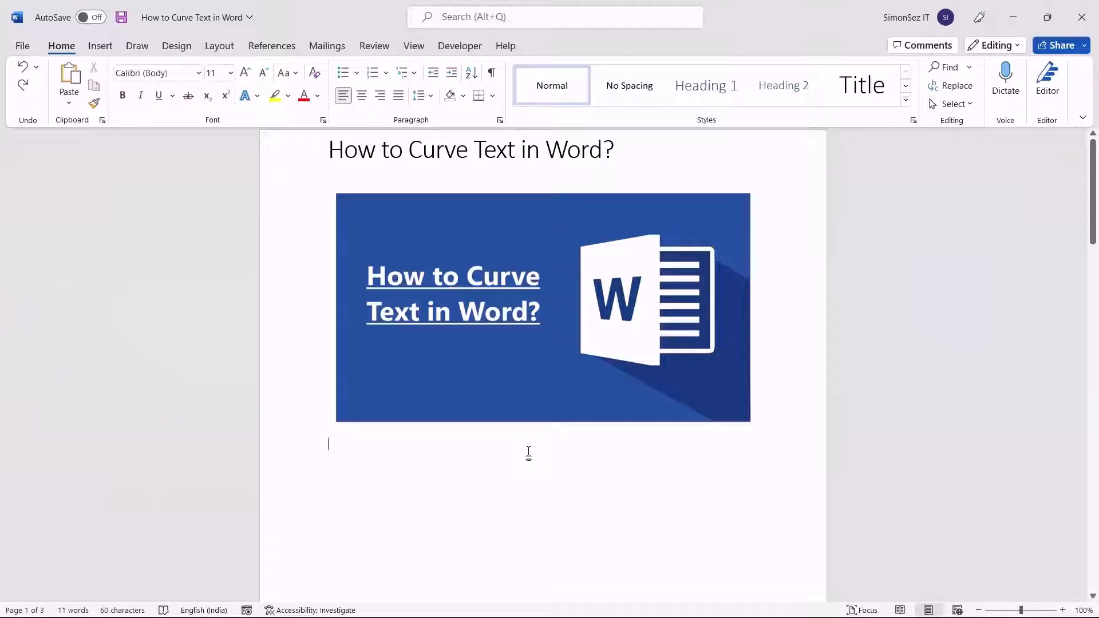
- Insert a WordArt object in the first plain black style above the circular logo under the "Using WordArt" heading
scroll(528, 453, "down", 10)
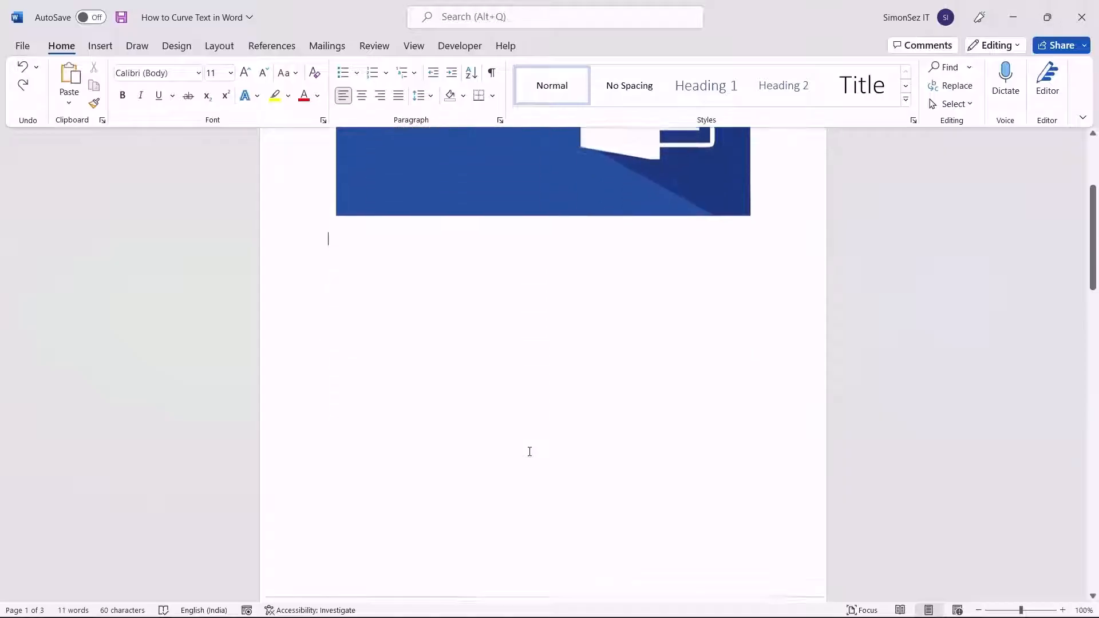
scroll(525, 456, "down", 8)
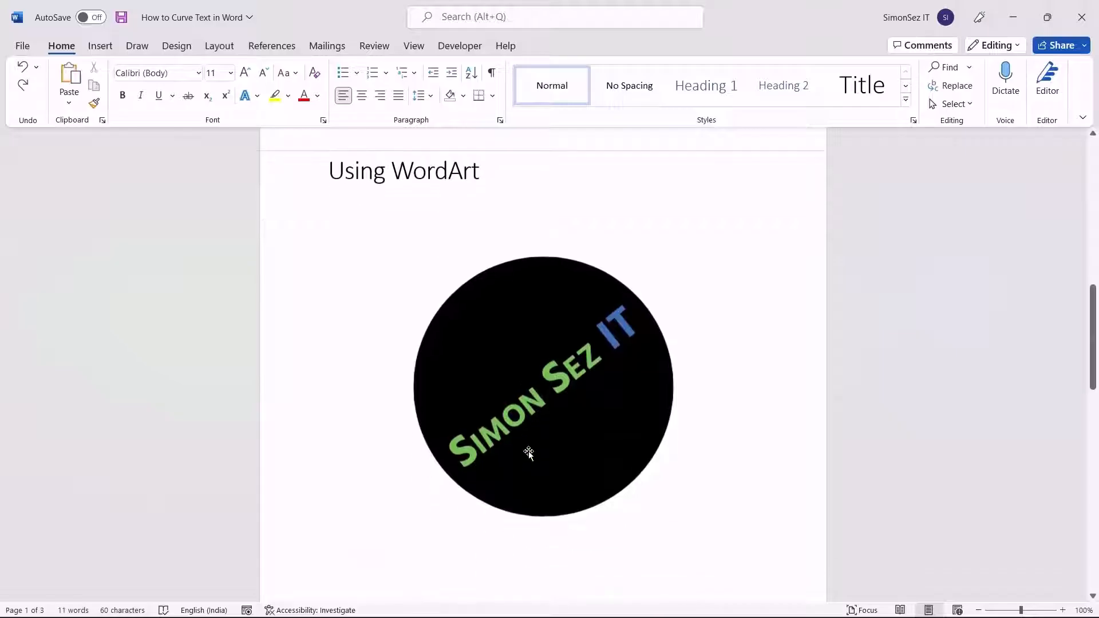
left_click(563, 449)
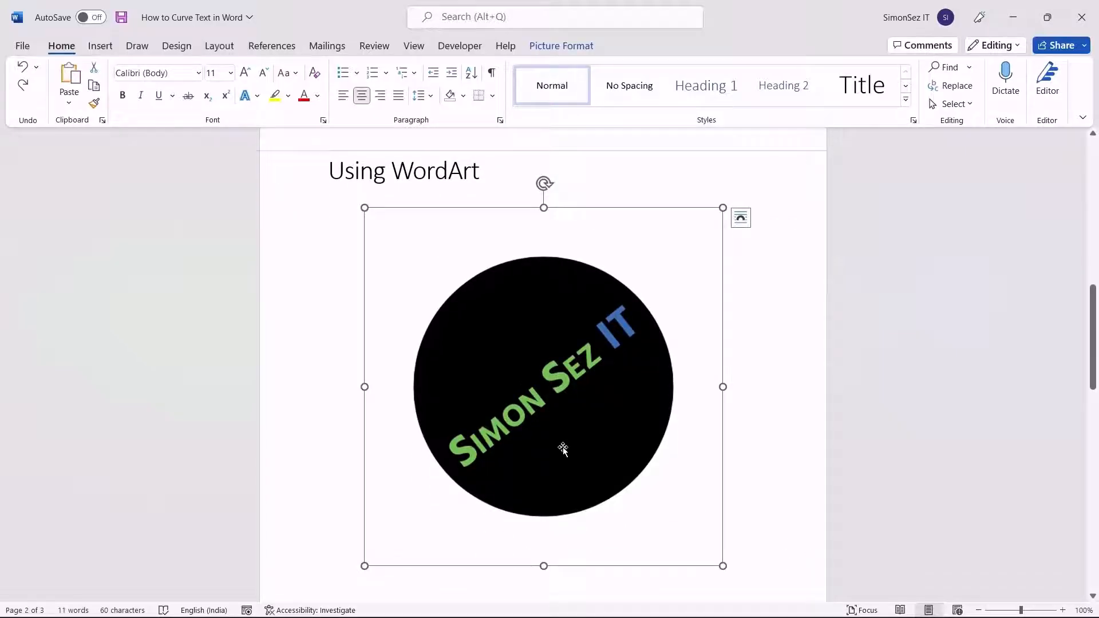
left_click(102, 46)
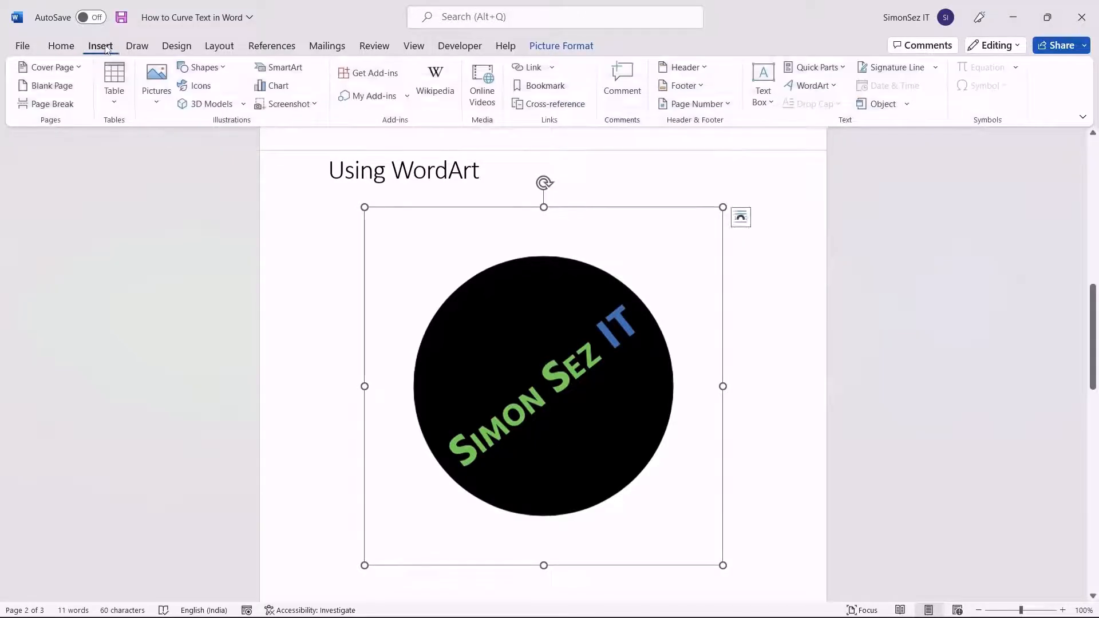
left_click(164, 101)
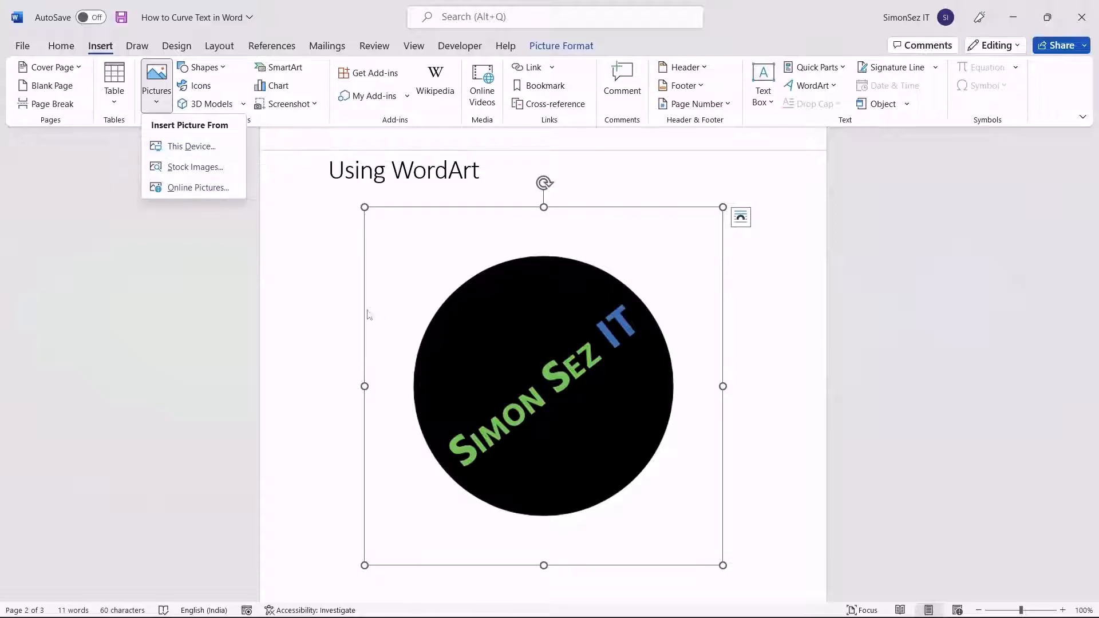
left_click(461, 331)
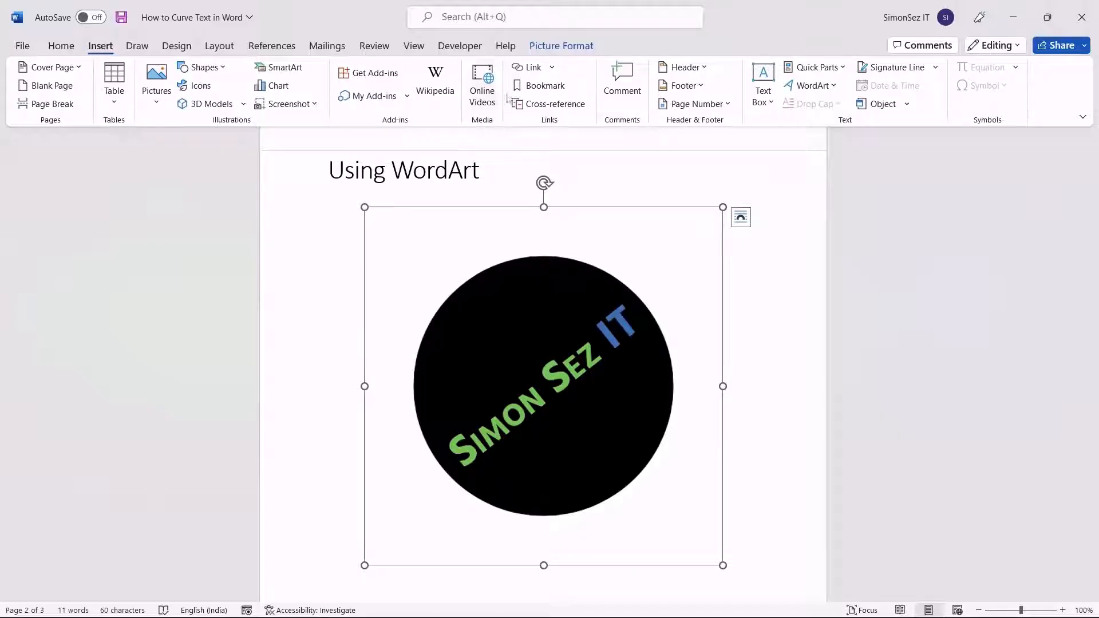
left_click(832, 88)
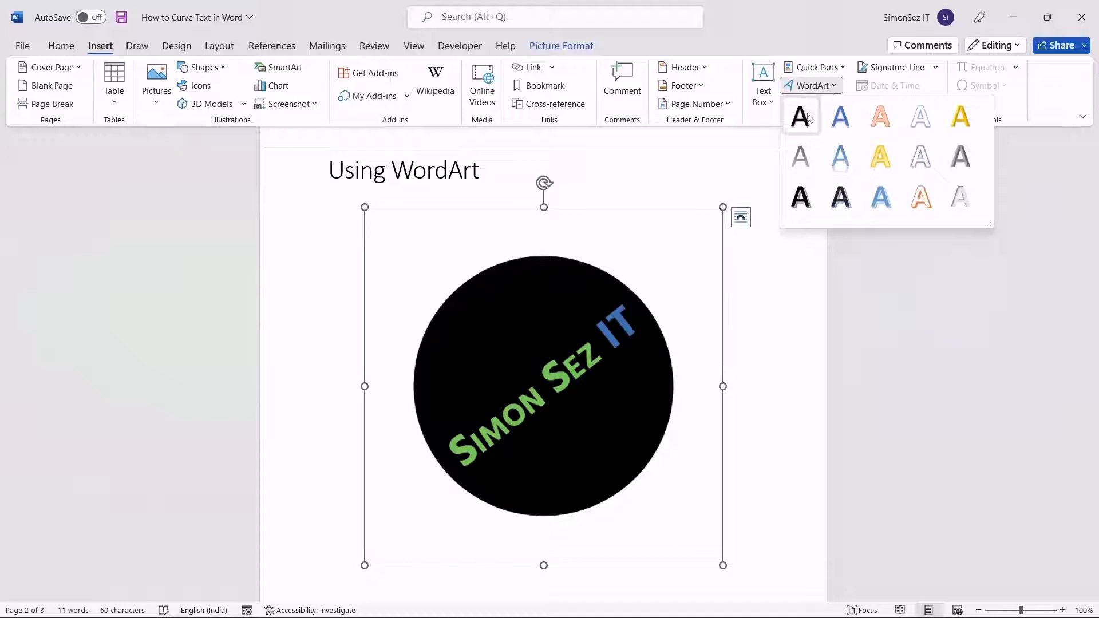
left_click(809, 117)
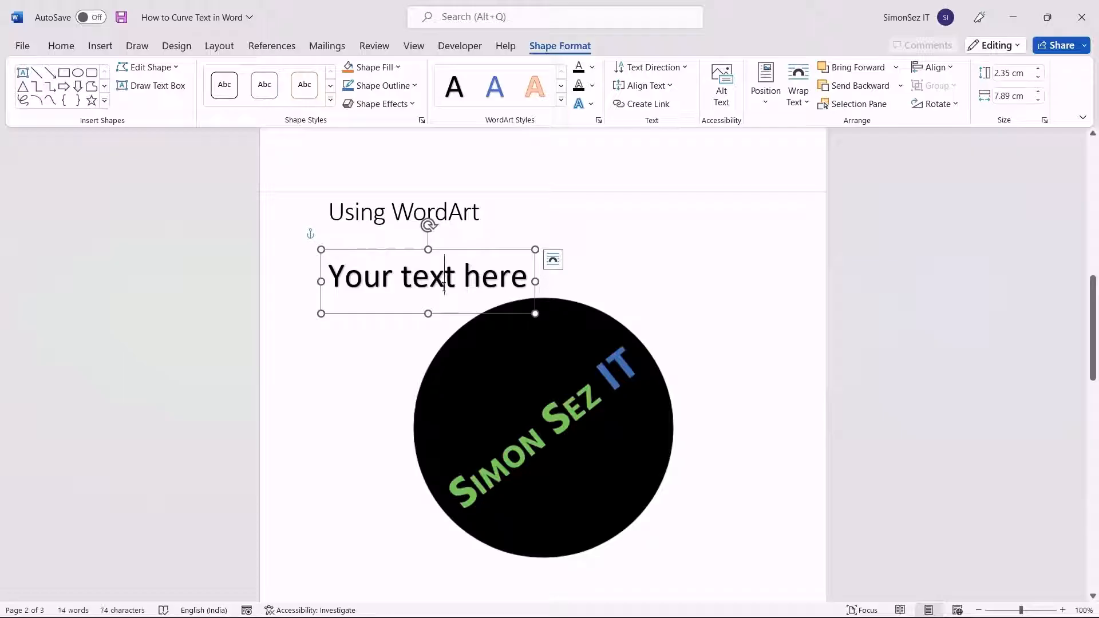
- Replace the WordArt placeholder text with "Simon Sez IT"
triple_click(444, 286)
type("Si")
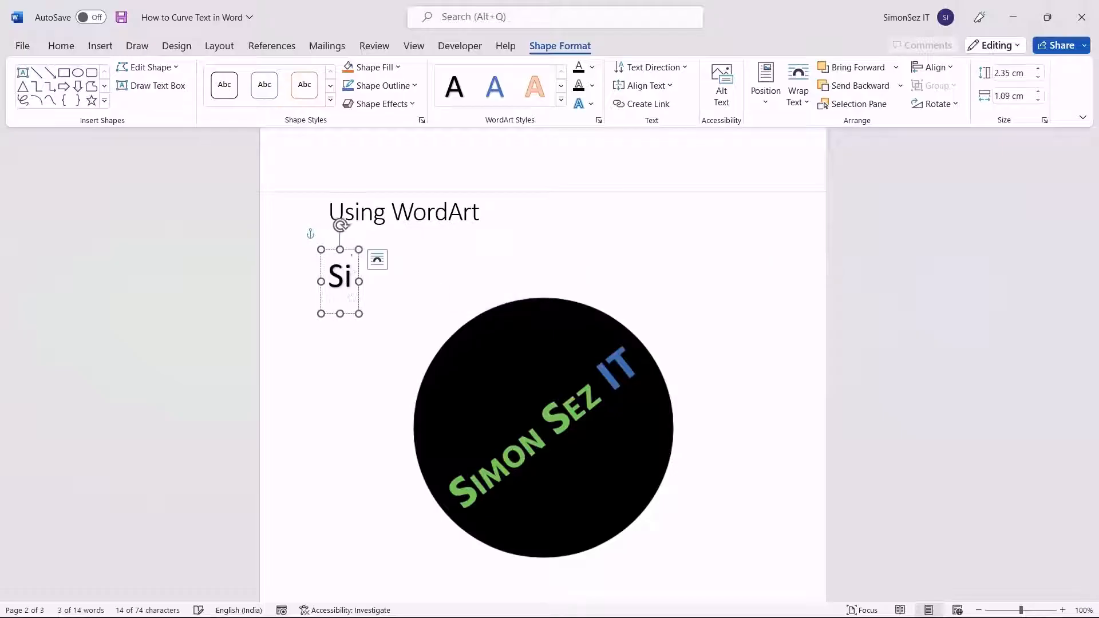
type("mon Sez IT")
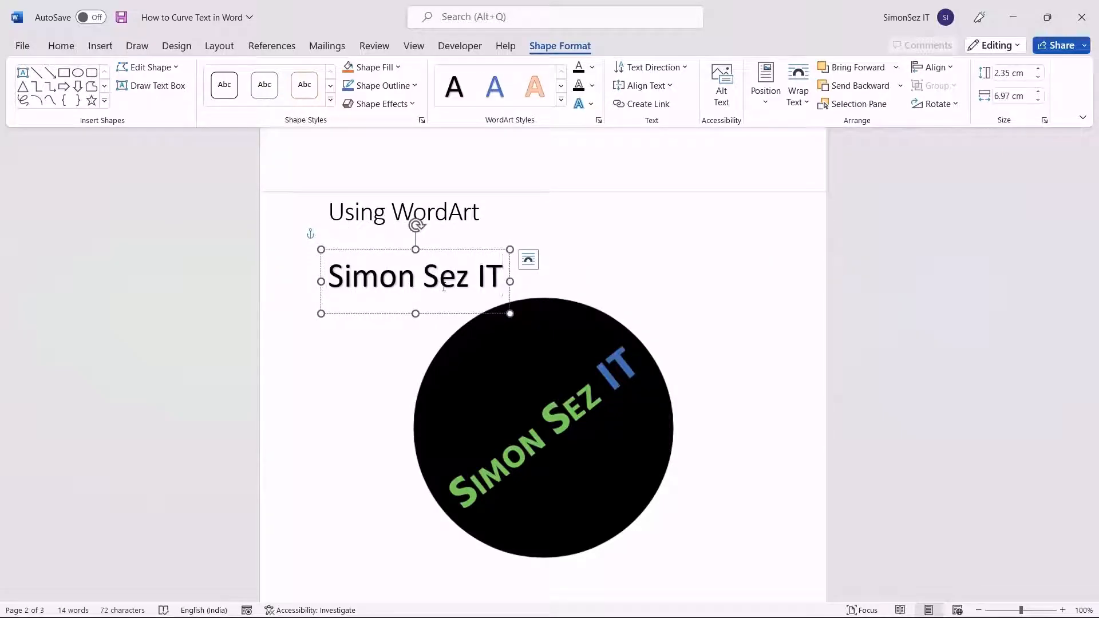
- Apply the first Follow Path transform, an upward arch, to the WordArt text
double_click(426, 281)
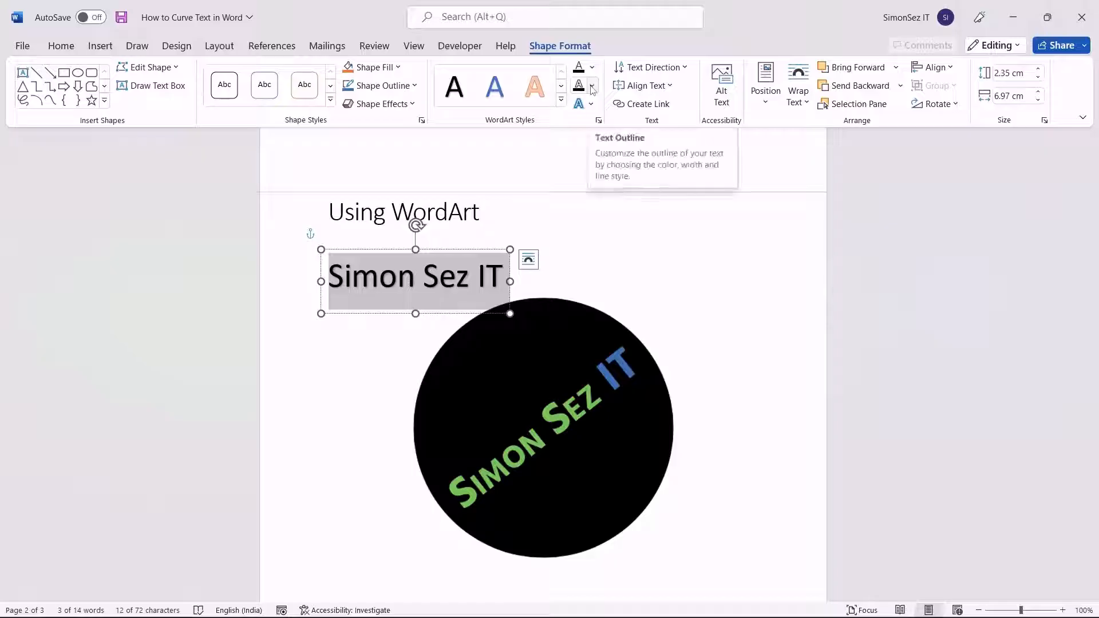
left_click(590, 104)
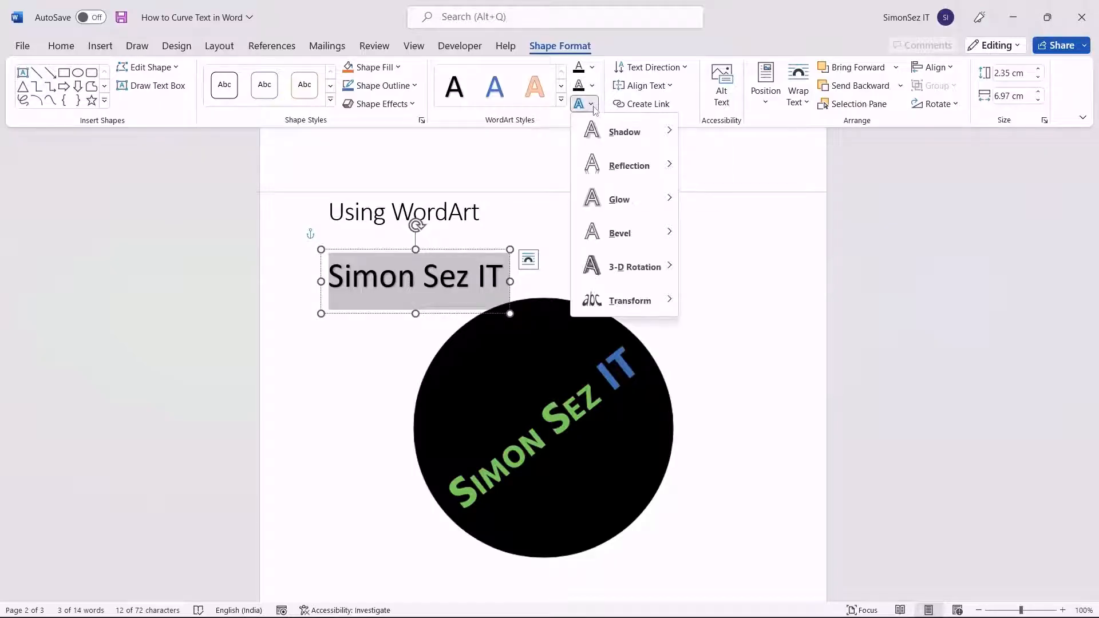
mouse_move(632, 300)
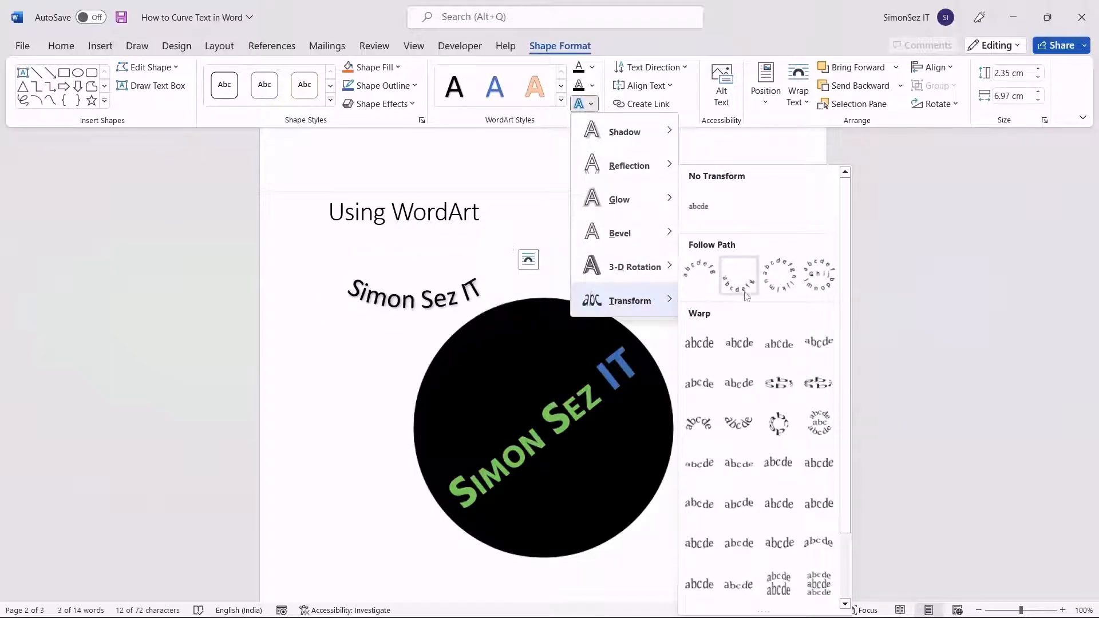
left_click(698, 277)
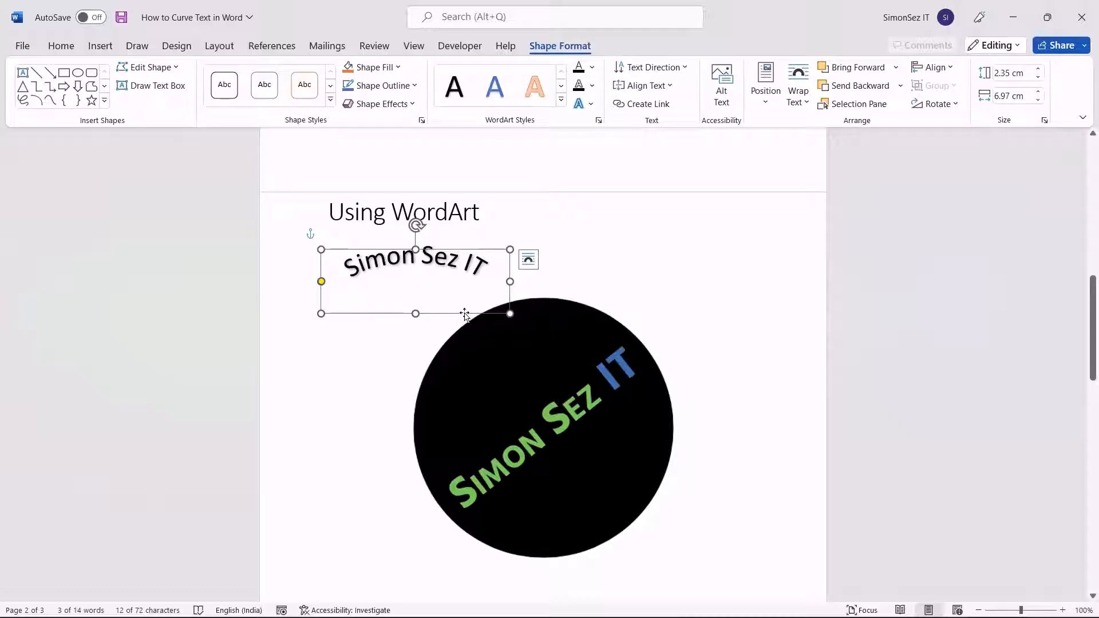
- Move the arched WordArt onto the upper edge of the black circle and enlarge it to about 2.67 cm by 7.3 cm
left_click_drag(465, 314, 590, 336)
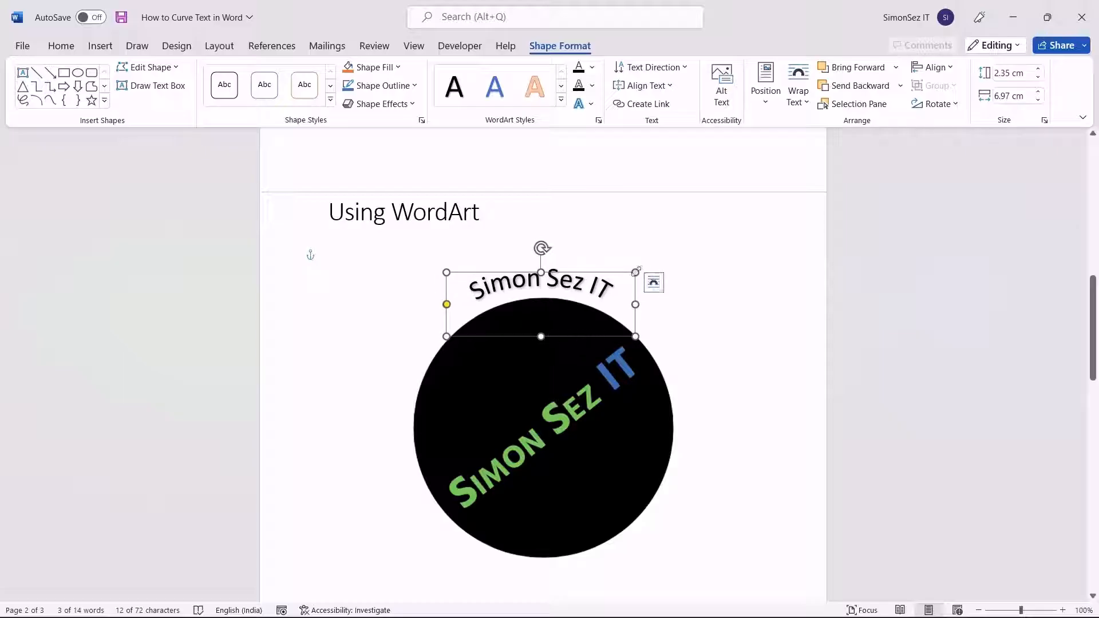
left_click_drag(635, 272, 645, 264)
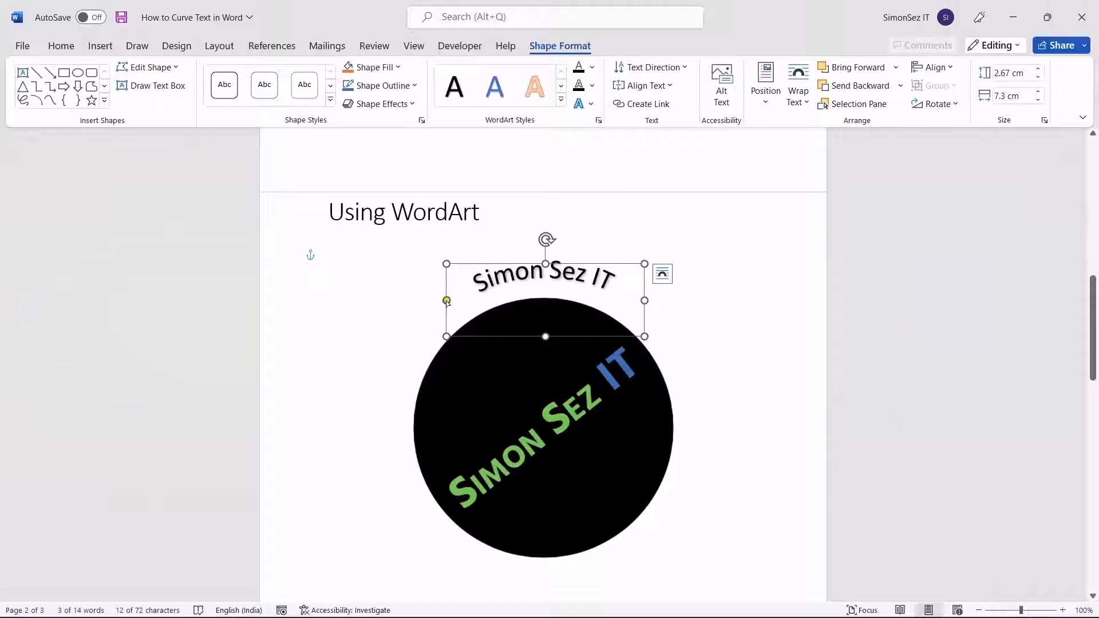
- Adjust the curvature of the arched WordArt, nudge it closer to the black circle's upper edge, and deselect it
left_click_drag(448, 301, 448, 317)
left_click_drag(559, 338, 557, 343)
left_click(662, 285)
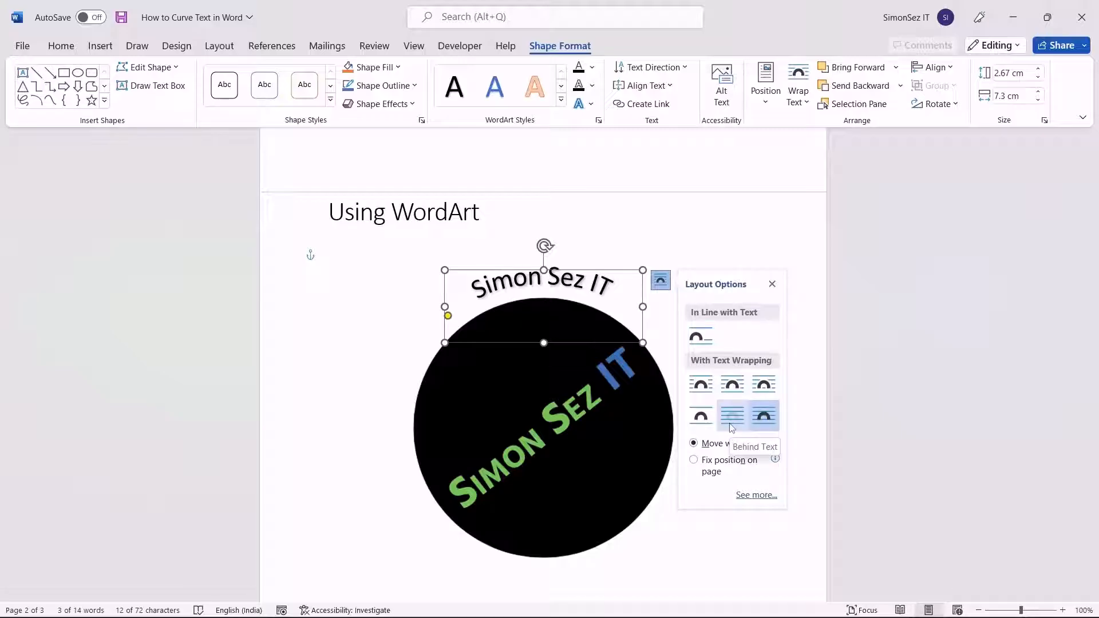
left_click(709, 292)
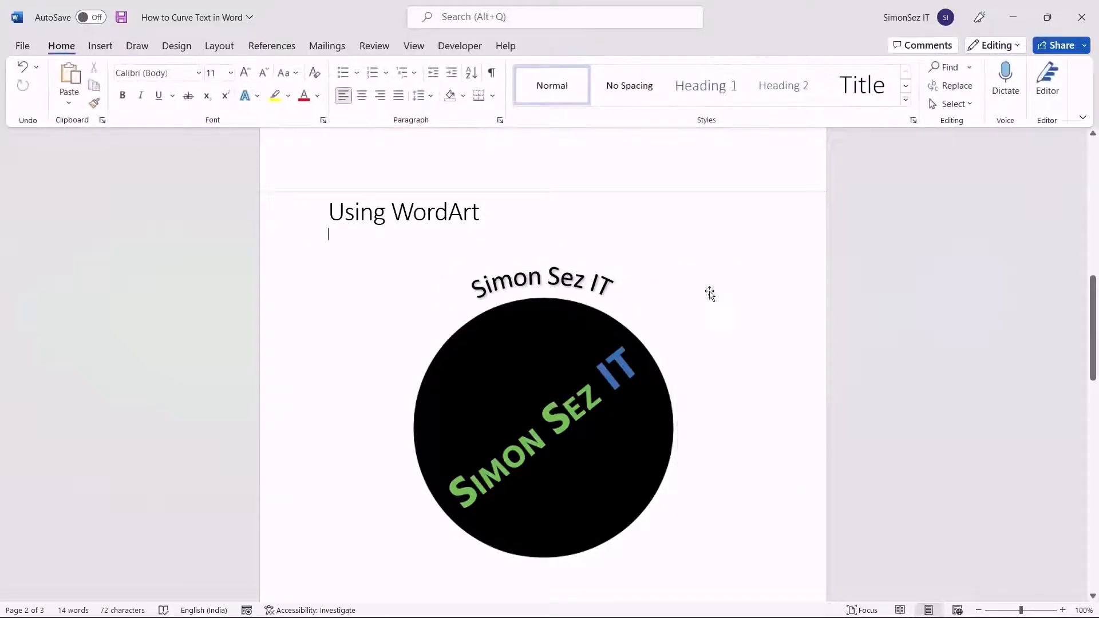
- Draw a text box about 3.39 cm high and 16.76 cm wide below the "Without Using WordArt" heading
scroll(723, 466, "down", 1)
scroll(724, 466, "down", 10)
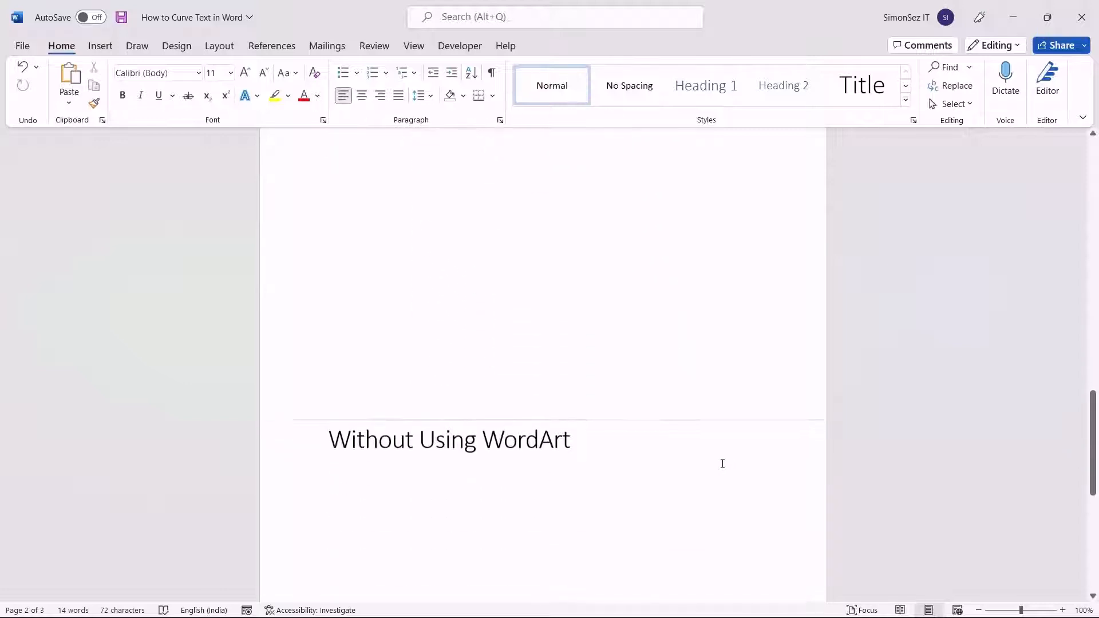
scroll(721, 461, "down", 3)
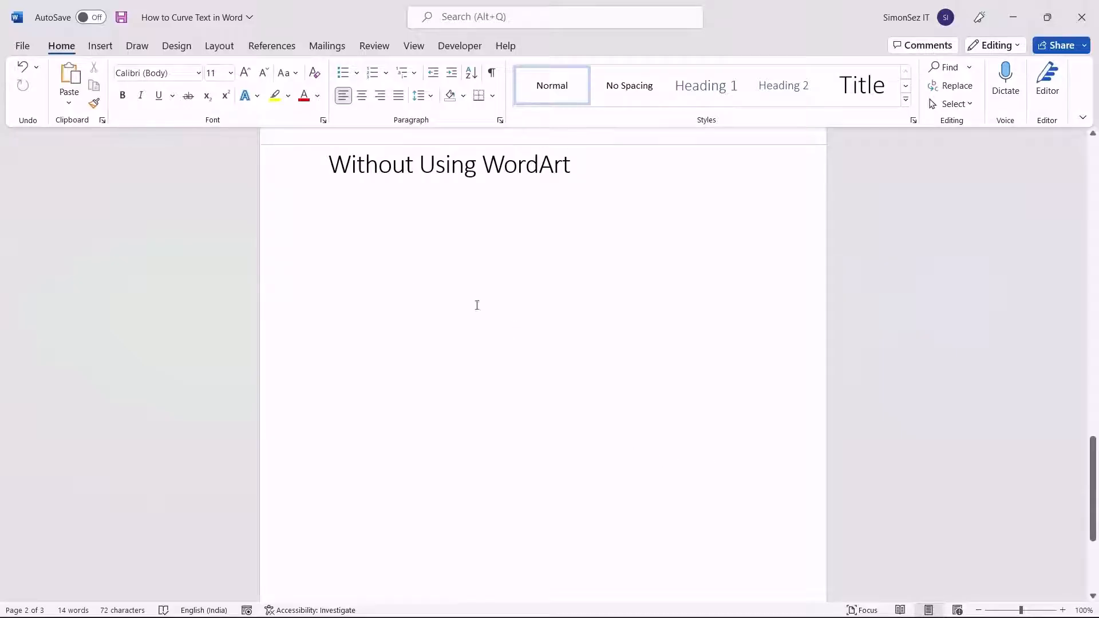
left_click(98, 45)
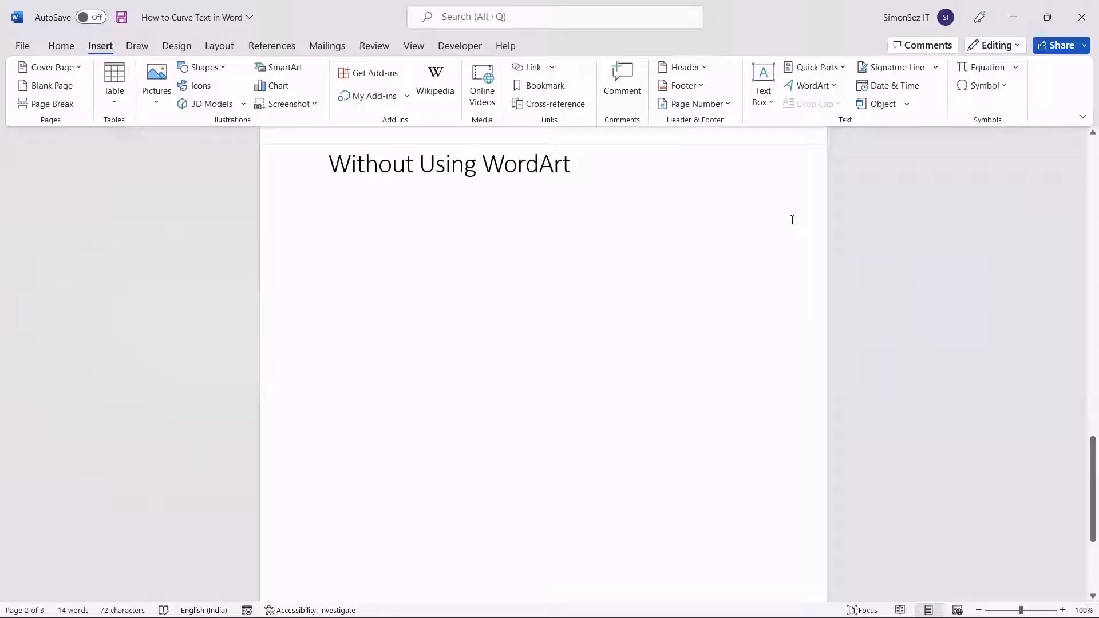
left_click(765, 97)
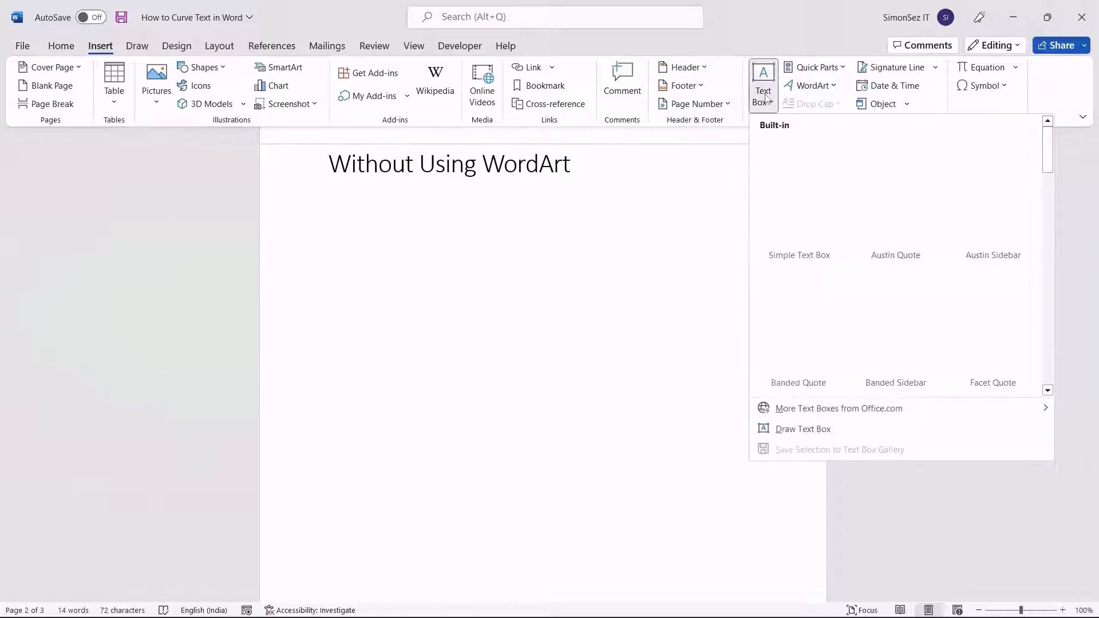
left_click(804, 429)
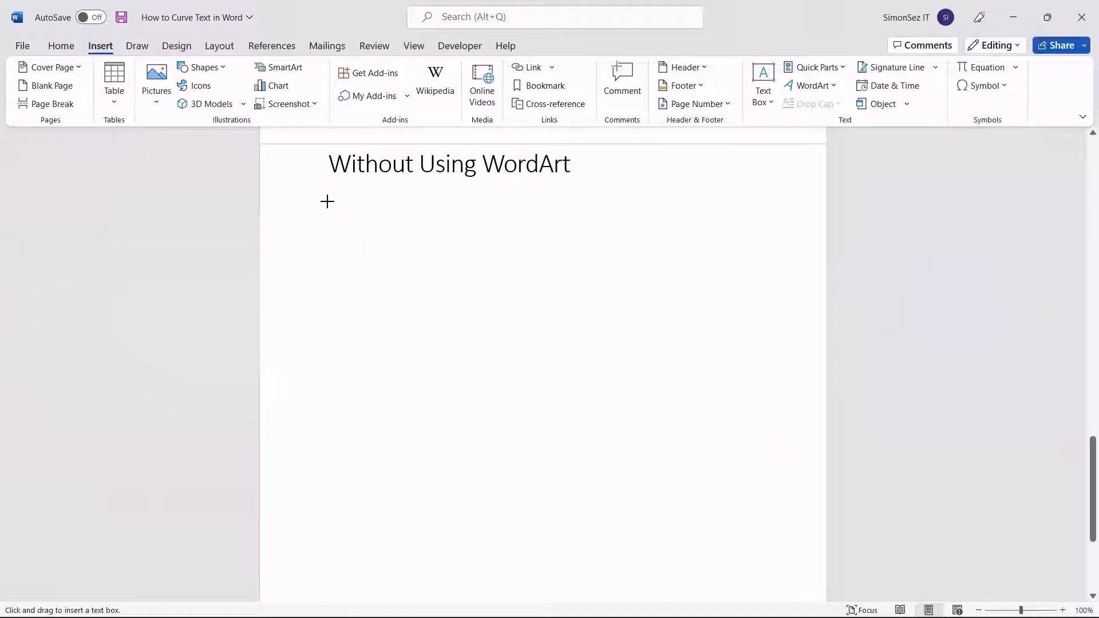
left_click_drag(327, 201, 781, 293)
- Enter "SIMON SEZ IT" in the text box, set its font size to 36, and deselect the box
type("S")
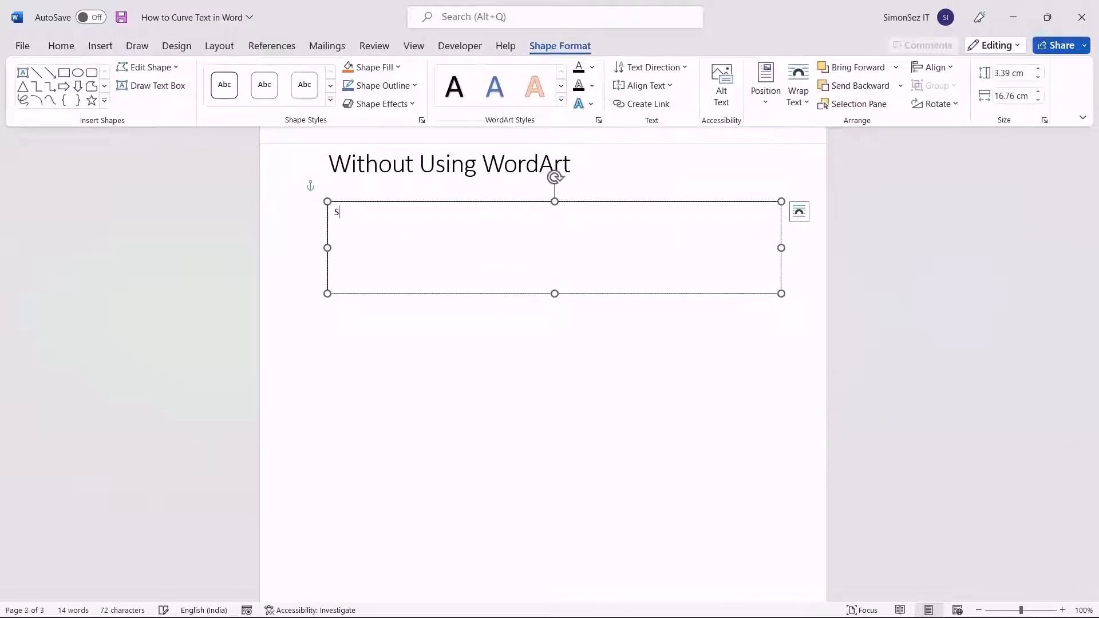
type("IMON SE")
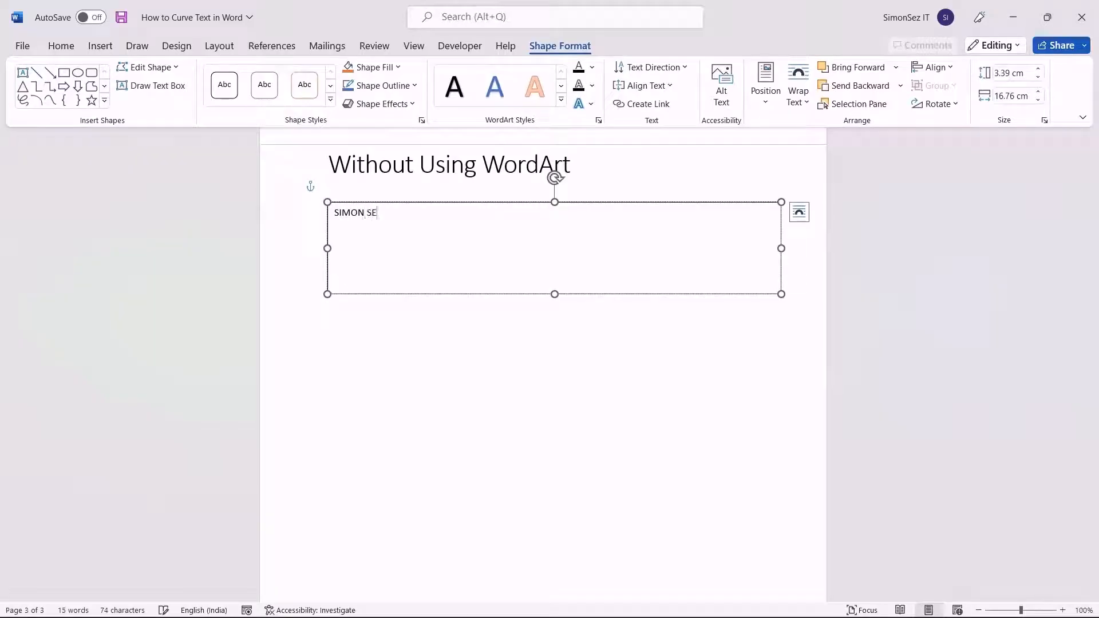
type("Z IT")
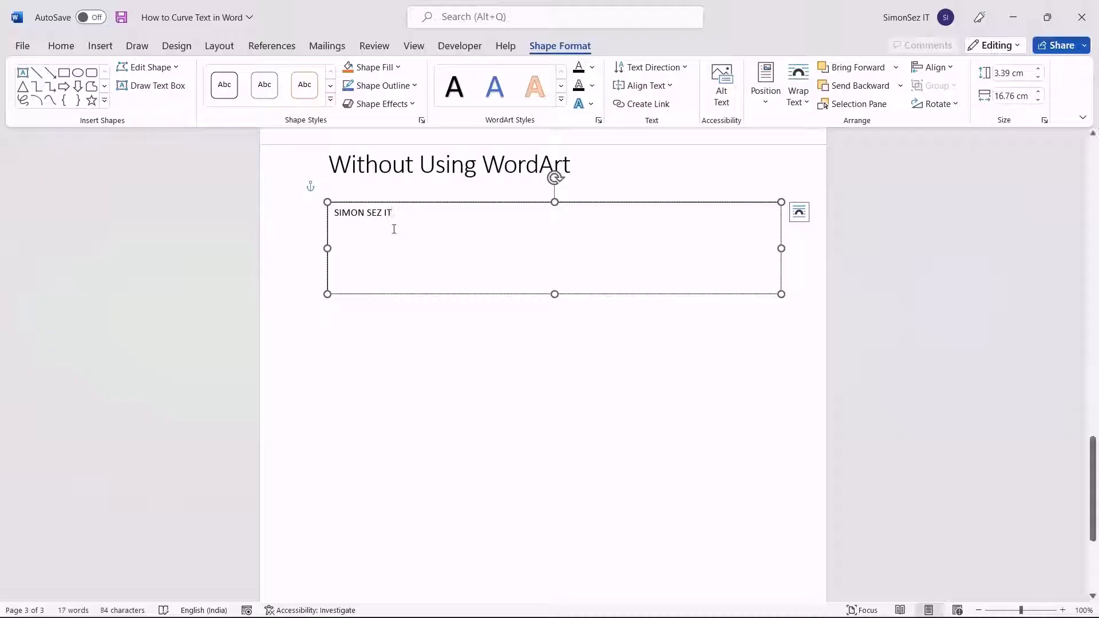
left_click_drag(401, 213, 335, 213)
left_click(510, 174)
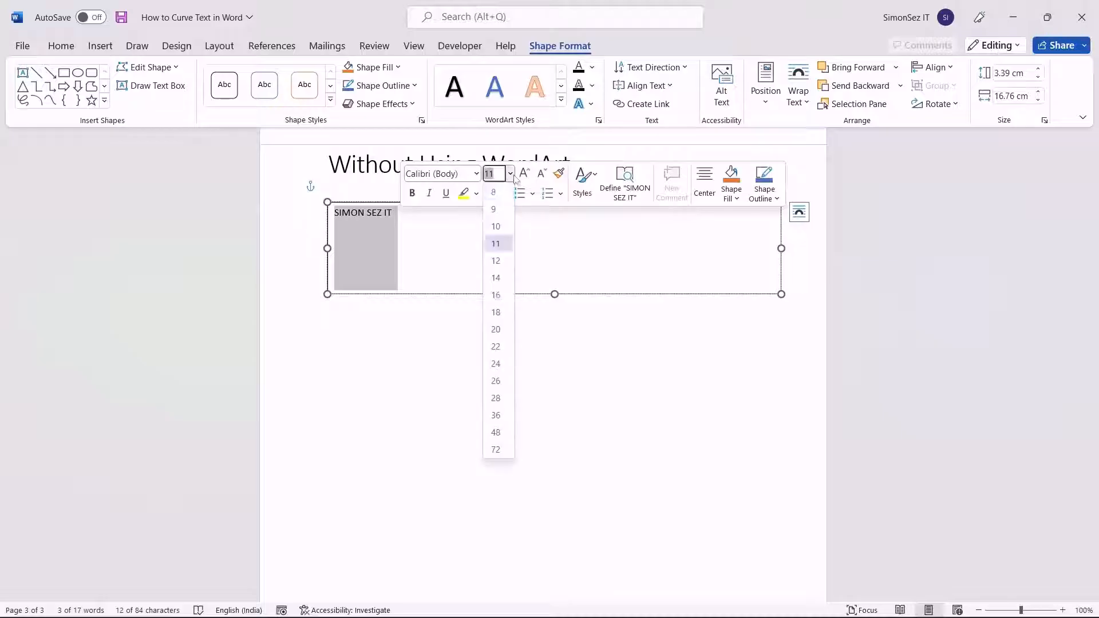
left_click(490, 380)
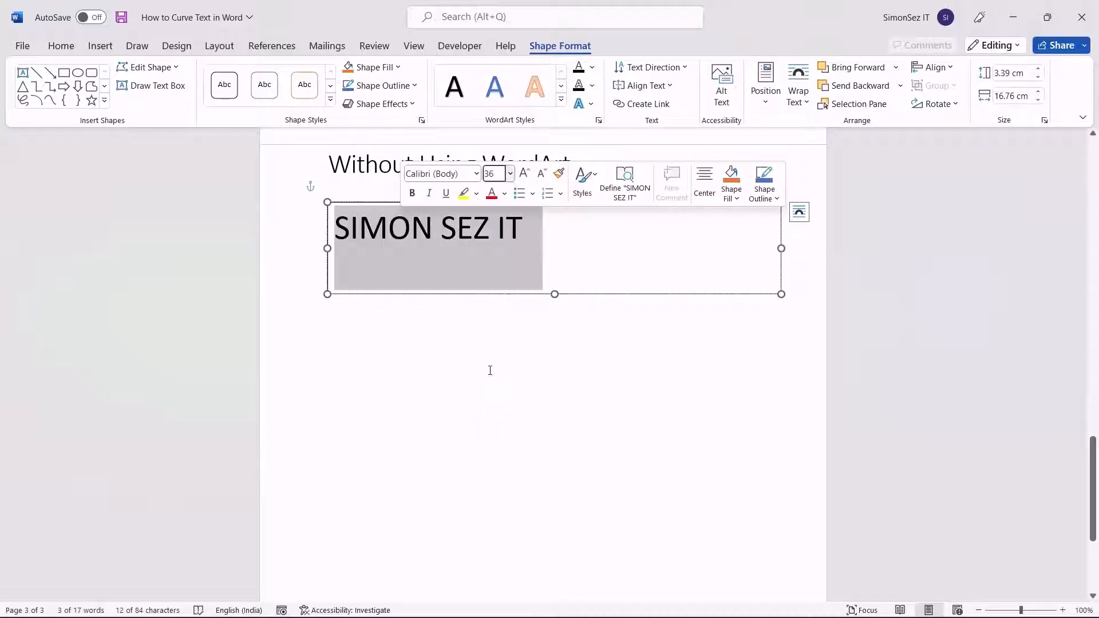
left_click(683, 316)
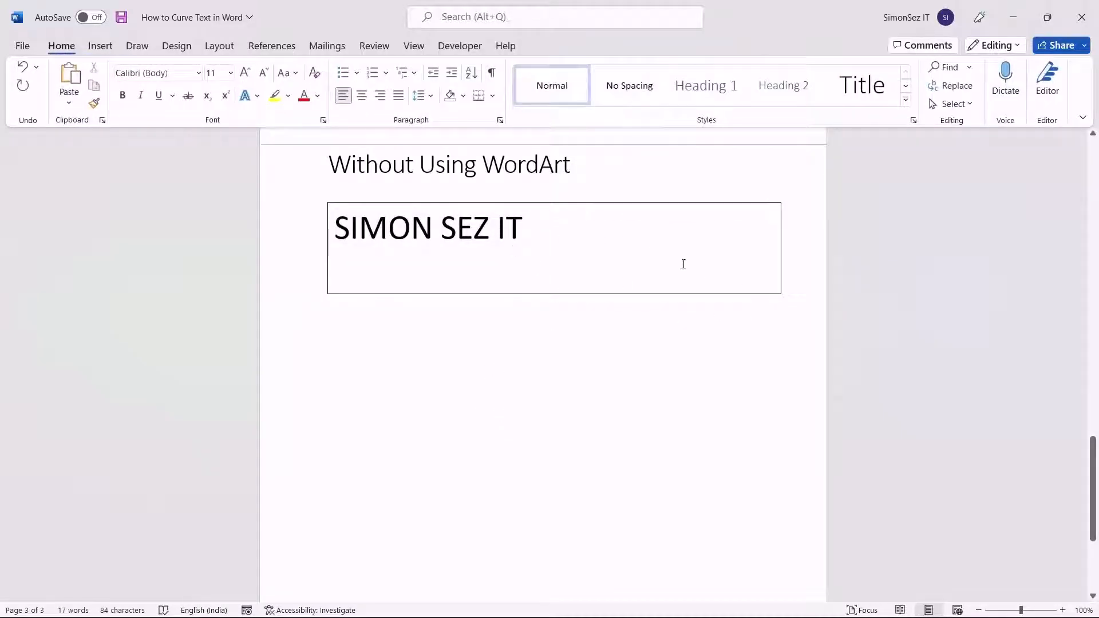
- Open the shape formatting options for the text box and set its fill to No fill
right_click(441, 235)
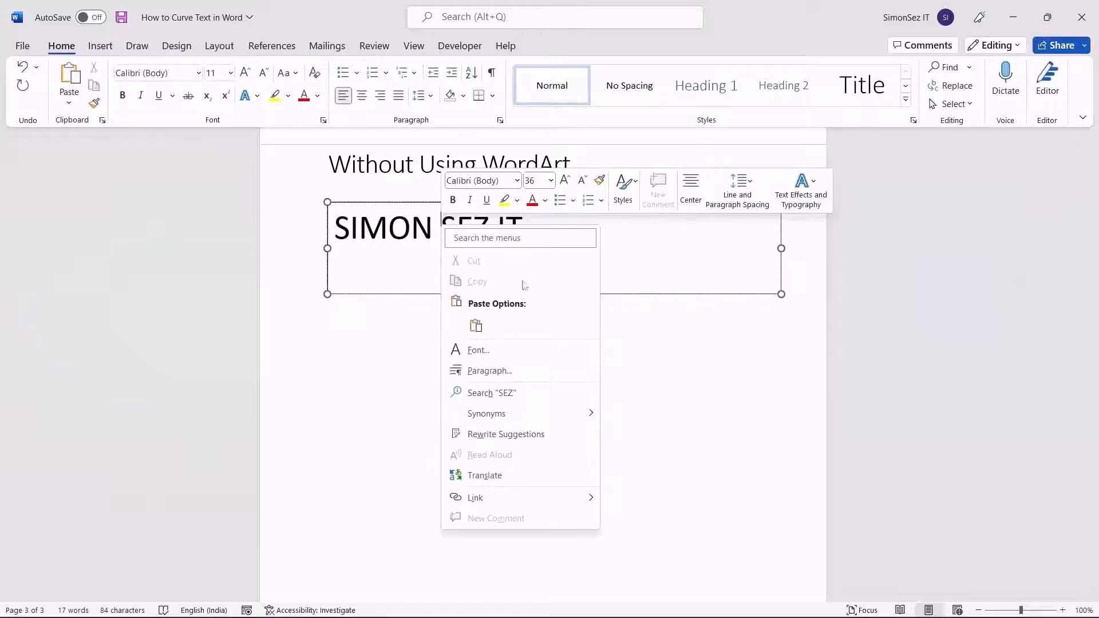
left_click(695, 293)
right_click(695, 292)
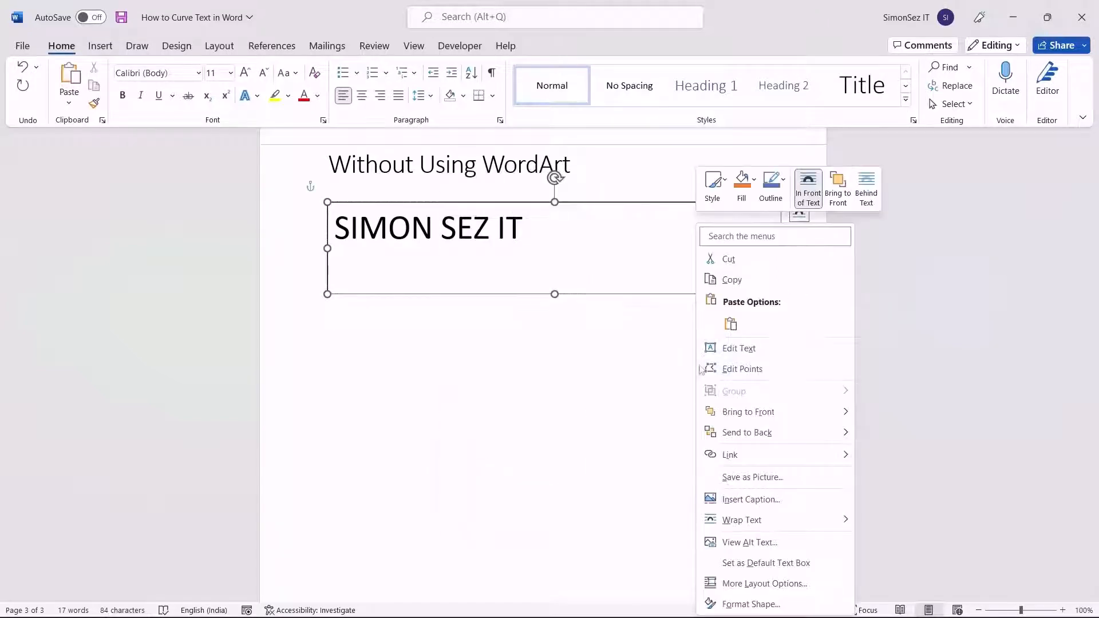
left_click(732, 607)
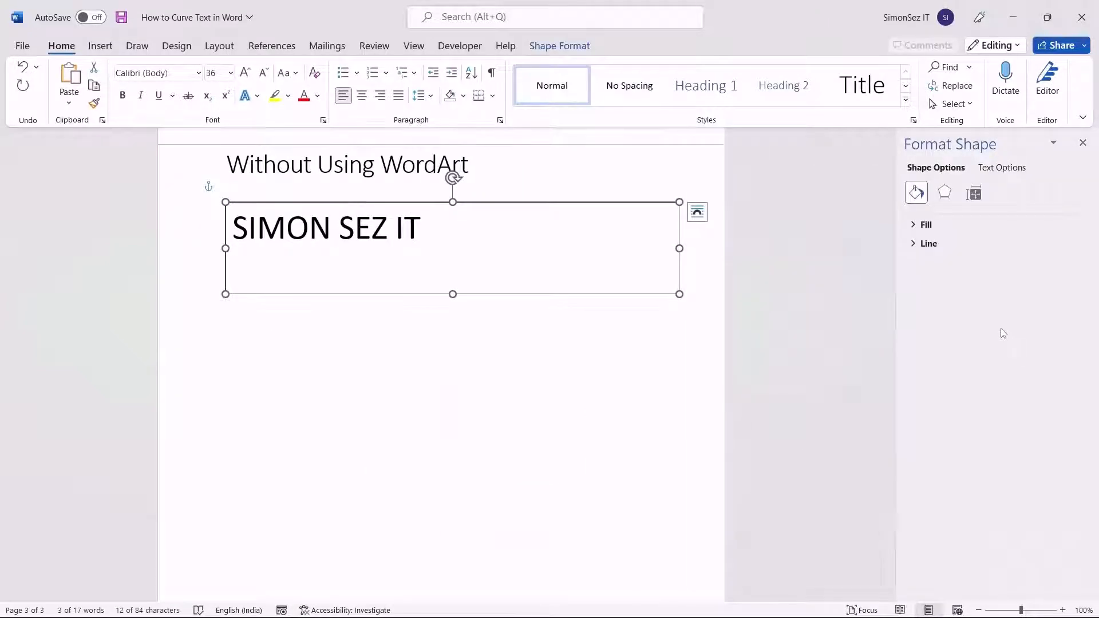
left_click(918, 224)
left_click(925, 246)
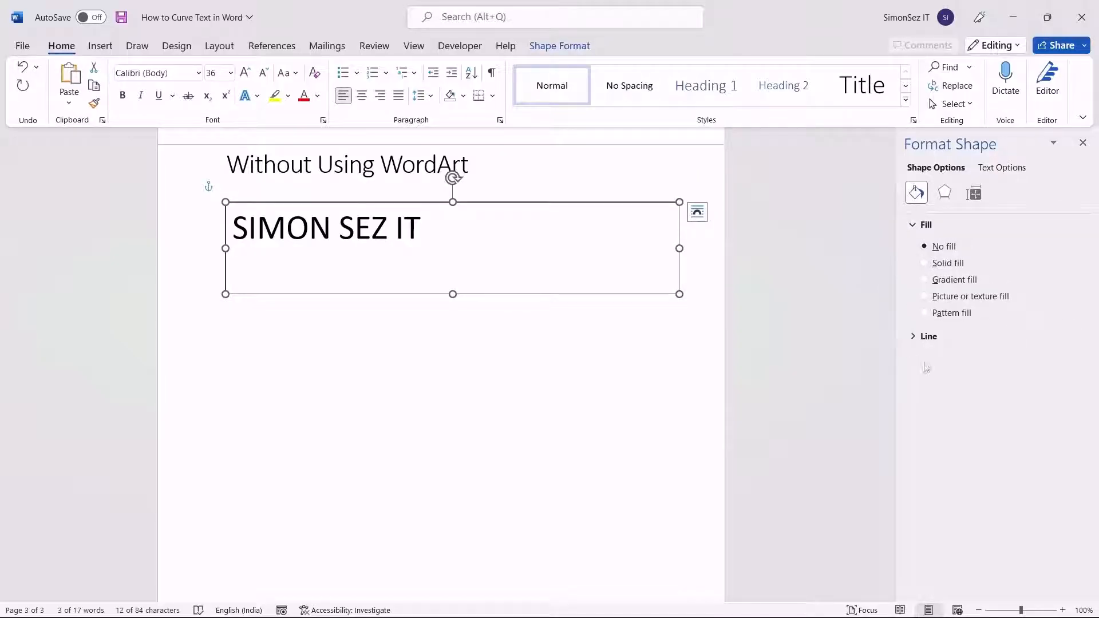
- Apply the Arch Follow Path transform to the text in the text box and close the shape formatting options
left_click(422, 366)
left_click(395, 249)
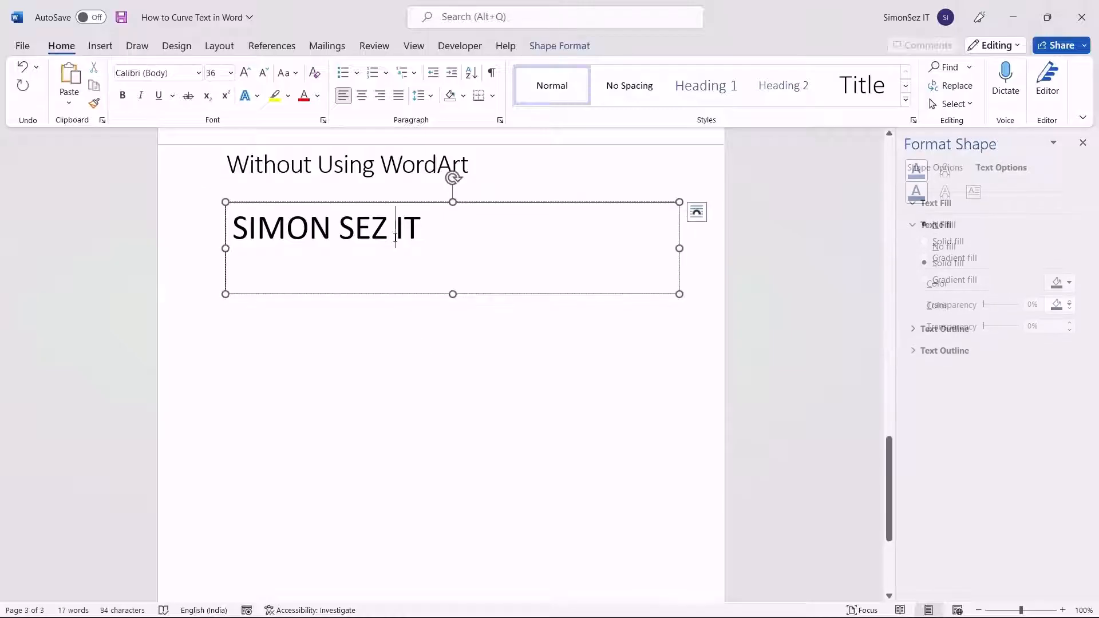
left_click(565, 41)
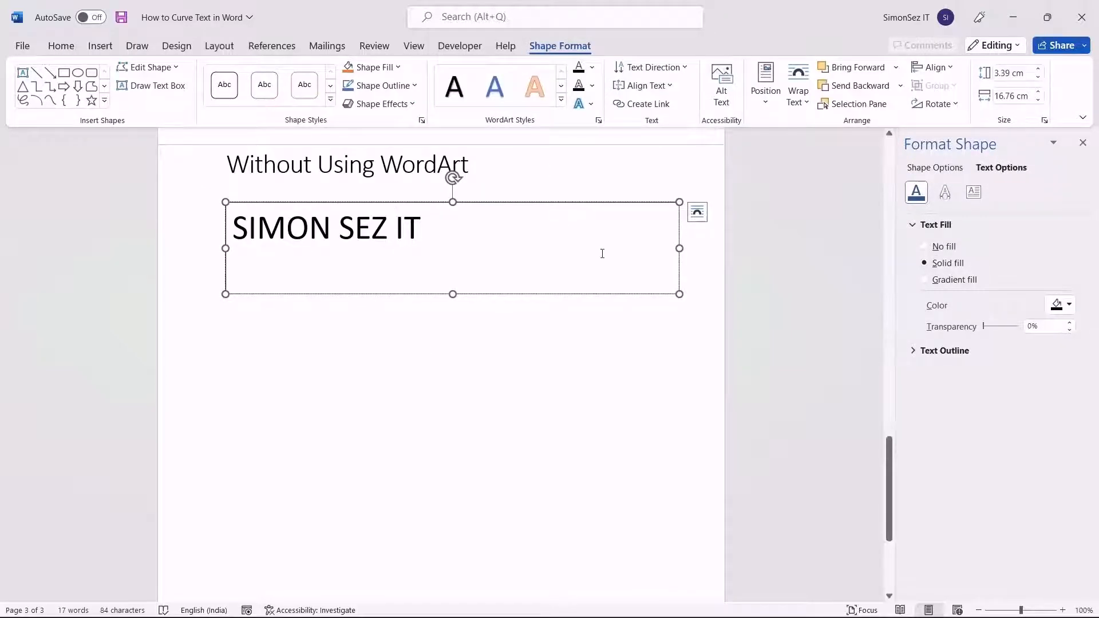
left_click(591, 105)
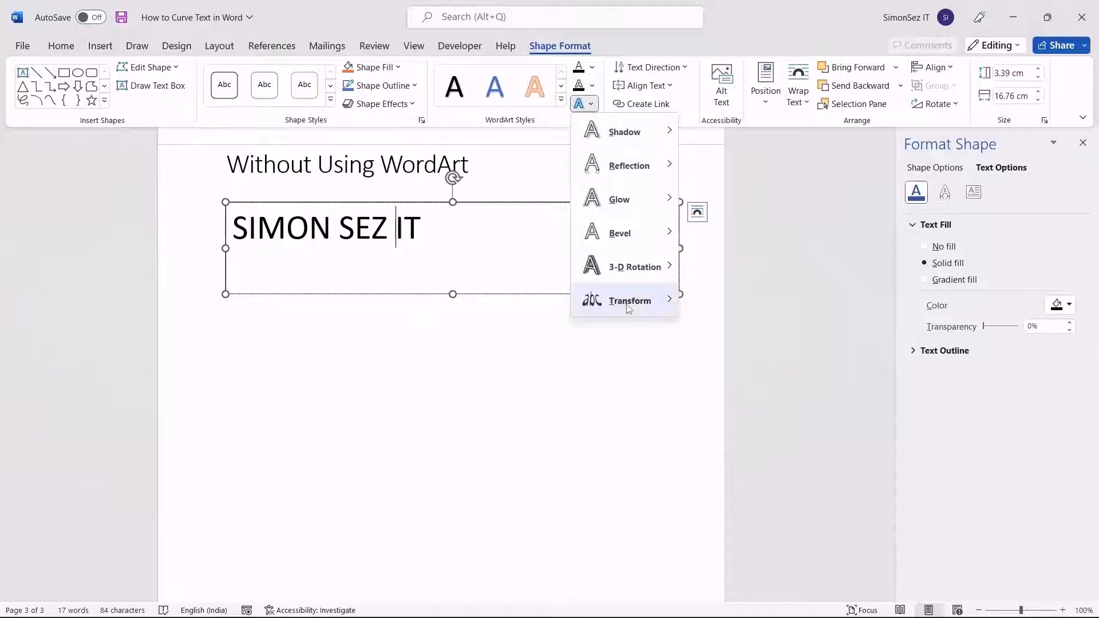
mouse_move(642, 309)
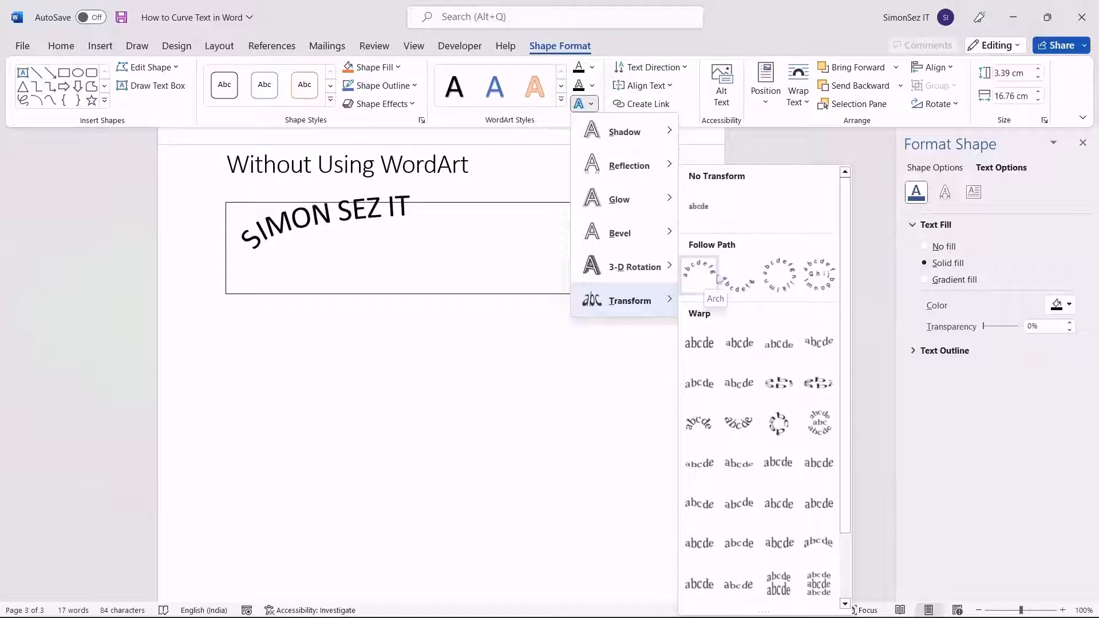
left_click(699, 275)
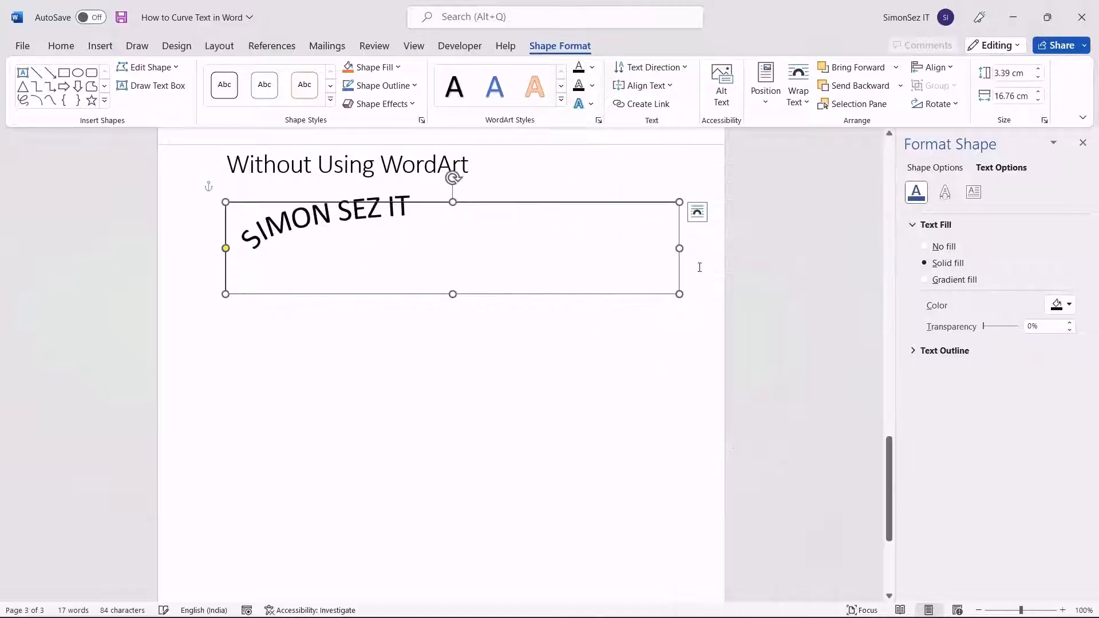
left_click(1082, 143)
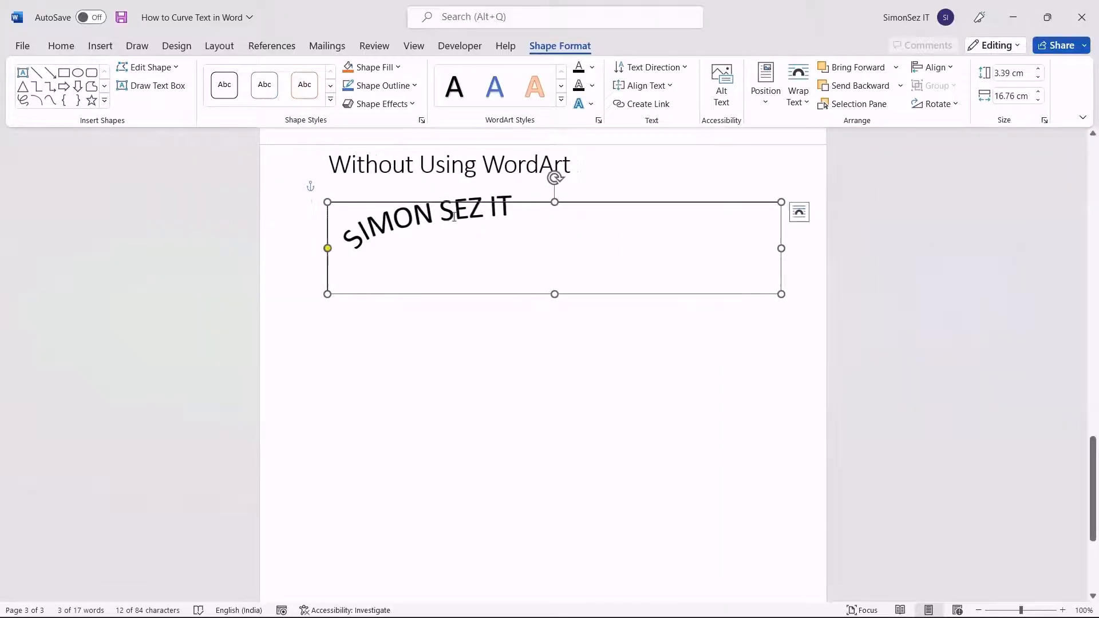
- Resize the text box to about 4.04 cm high by 4.66 cm wide and flatten the curve of its arched text
key("ctrl+z")
key("ctrl+y")
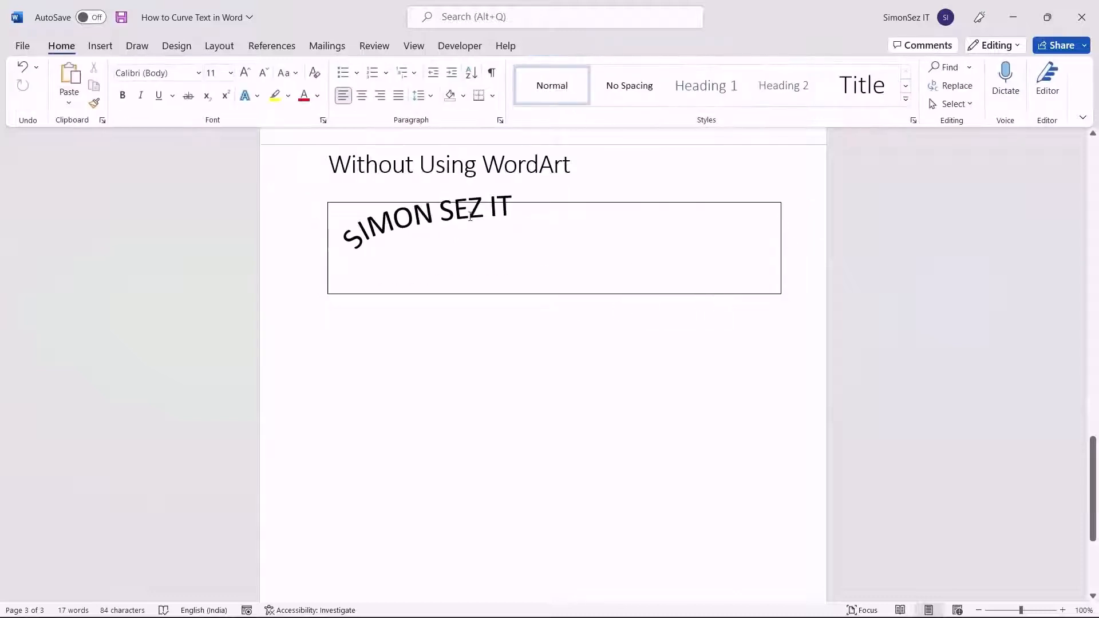
key("ctrl+z")
left_click_drag(782, 293, 454, 312)
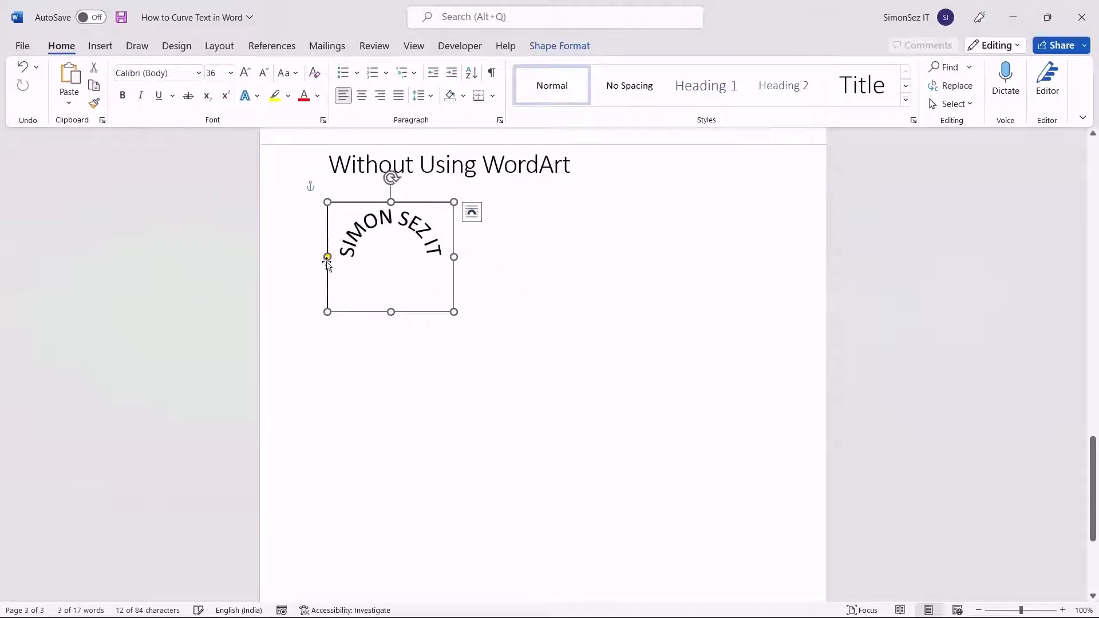
left_click_drag(327, 256, 335, 229)
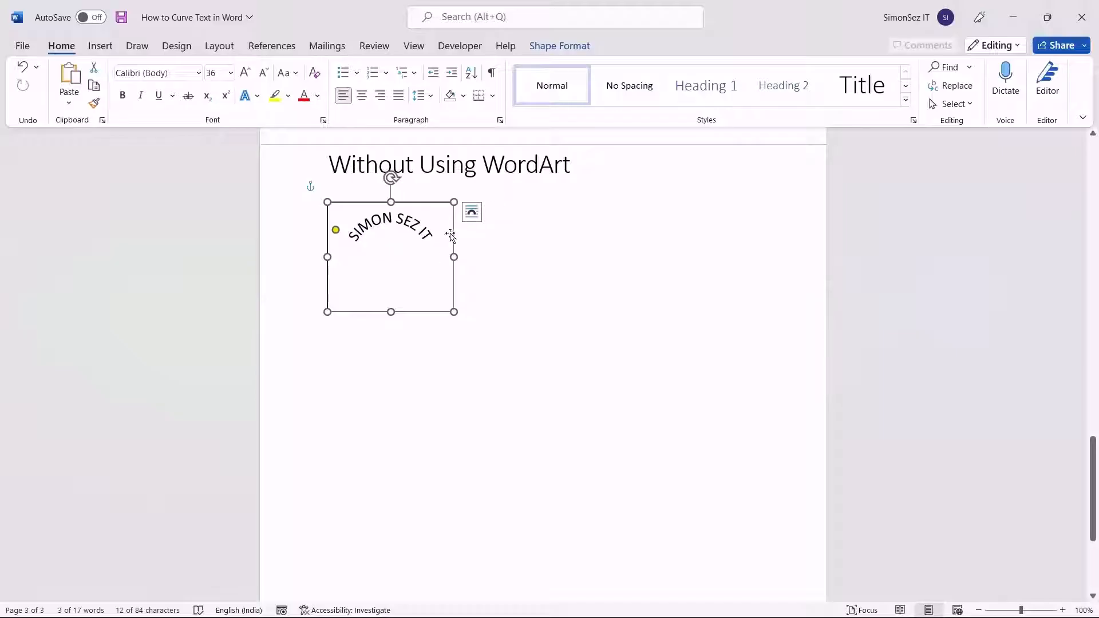
- Remove the curve from the text box's text by applying No Transform
left_click(543, 47)
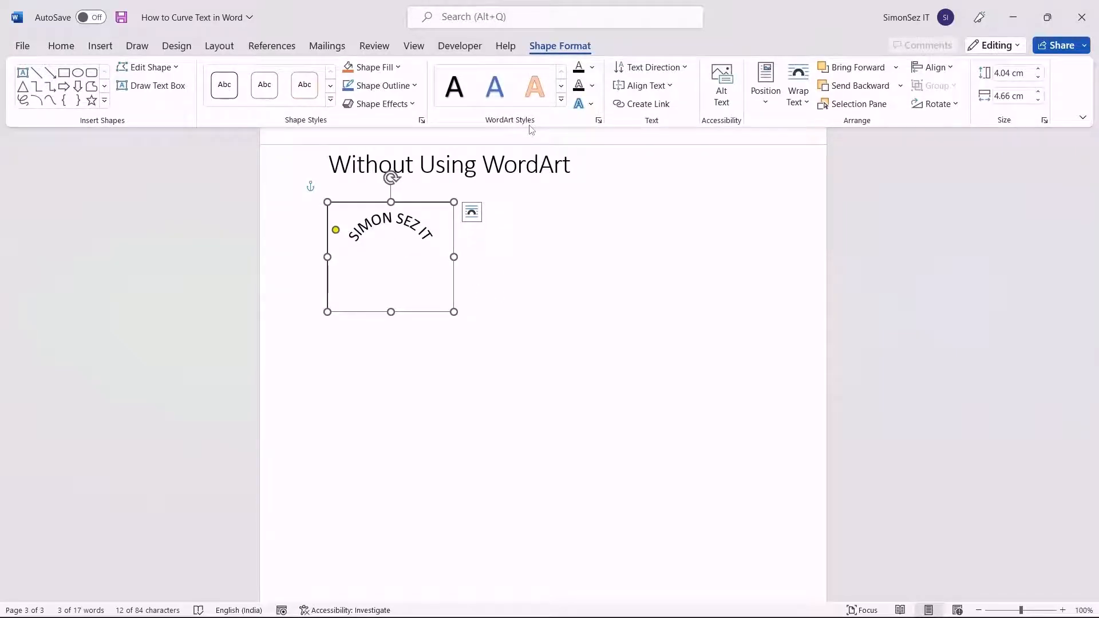
left_click(590, 103)
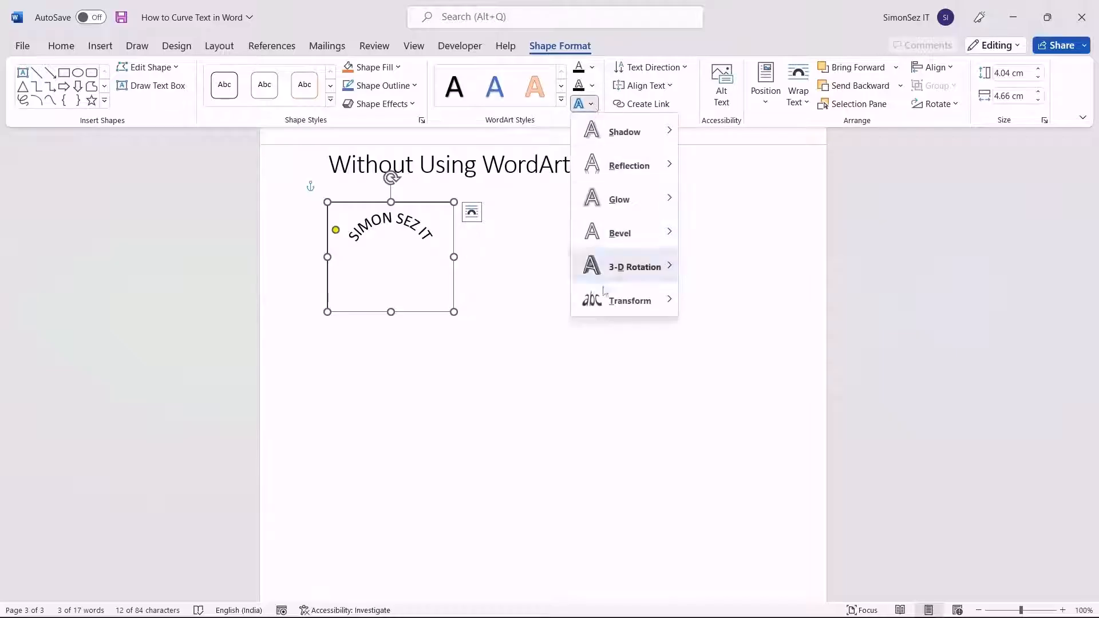
mouse_move(607, 299)
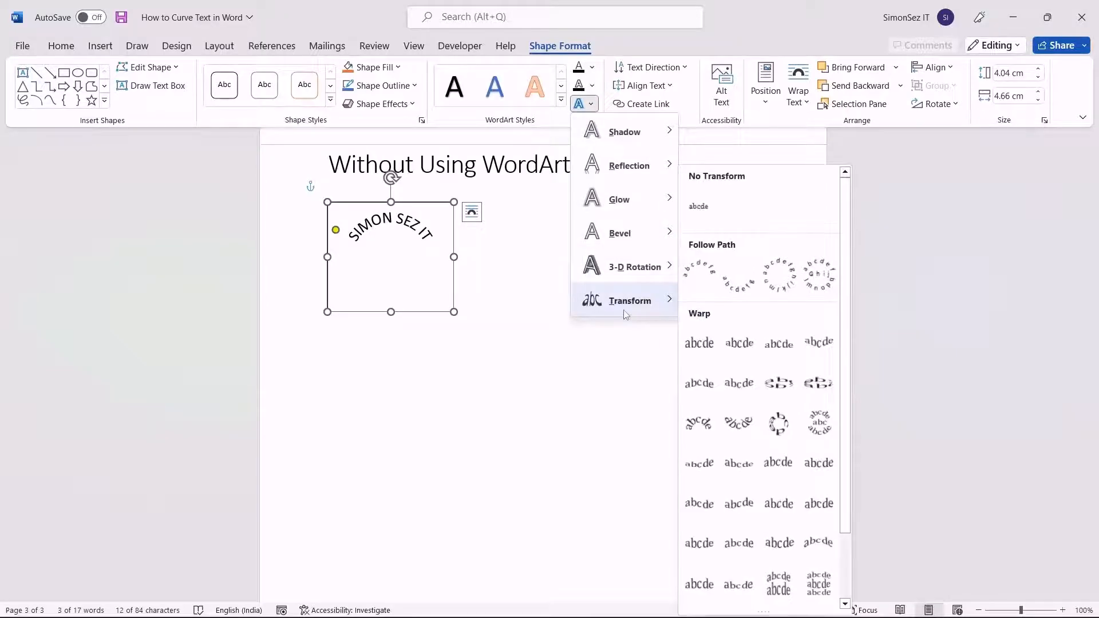
left_click(700, 206)
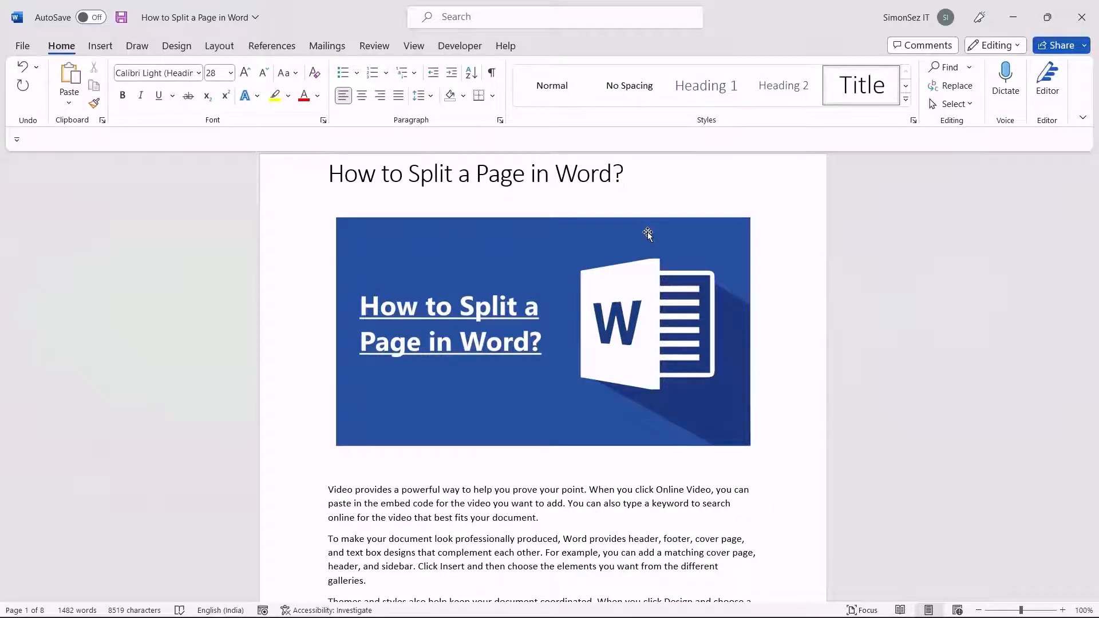
- Place the cursor on the blank line below the text on page 3 and split the section into two columns
scroll(647, 233, "down", 10)
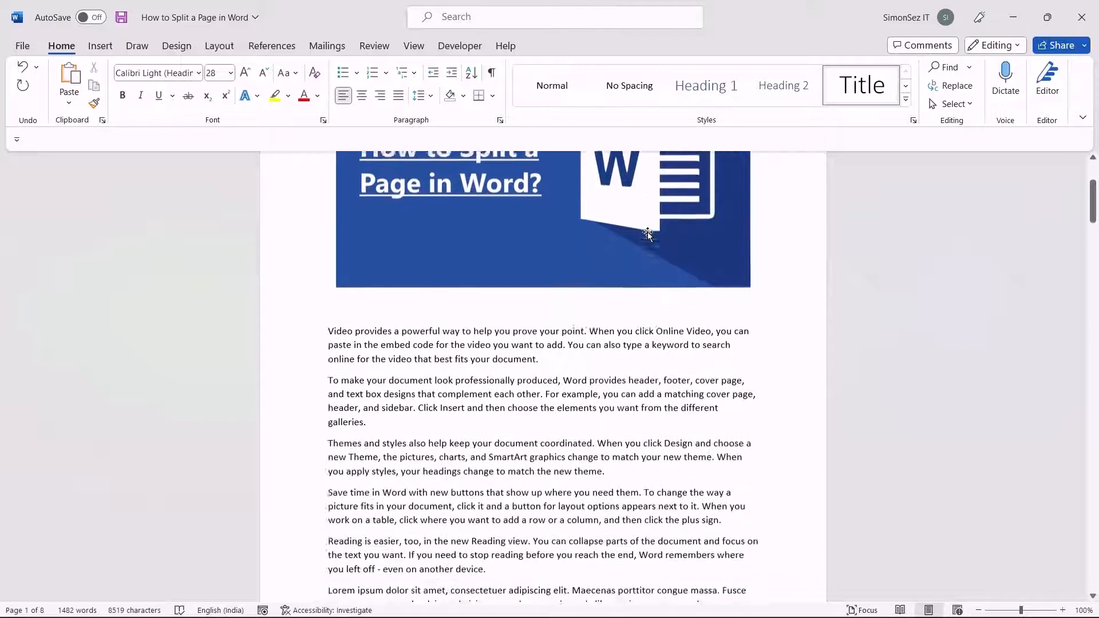
scroll(648, 232, "down", 10)
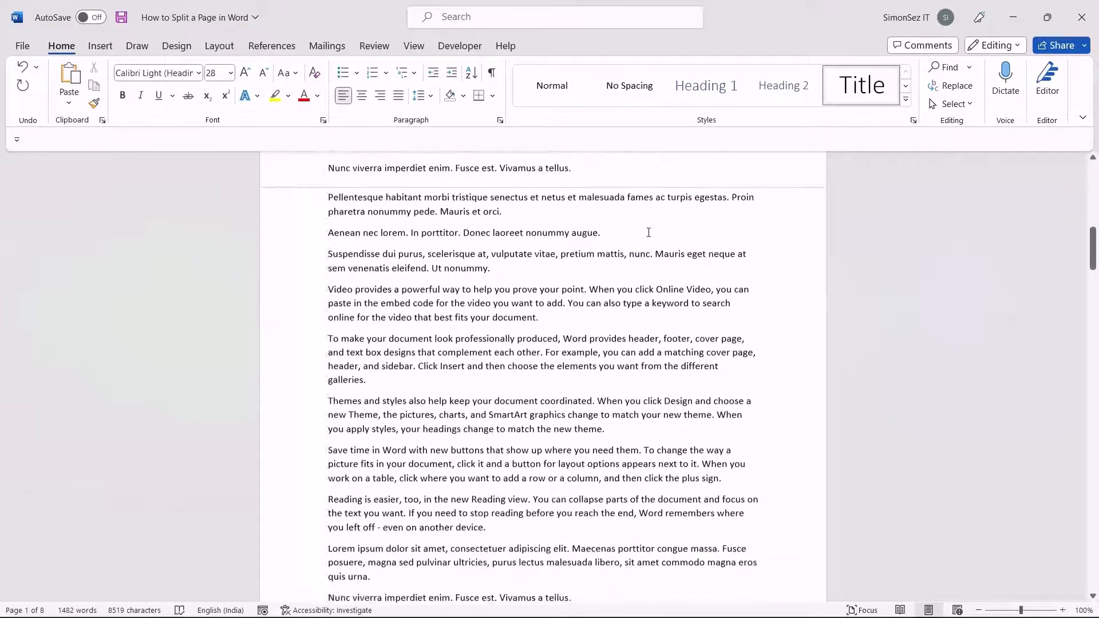
scroll(648, 233, "down", 10)
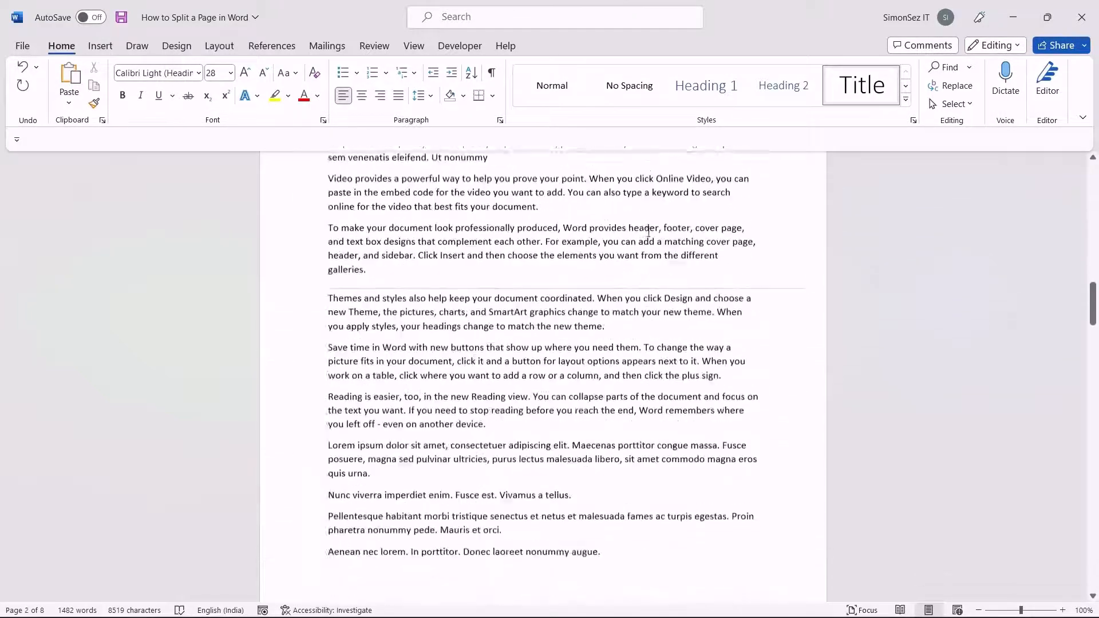
scroll(649, 233, "up", 5)
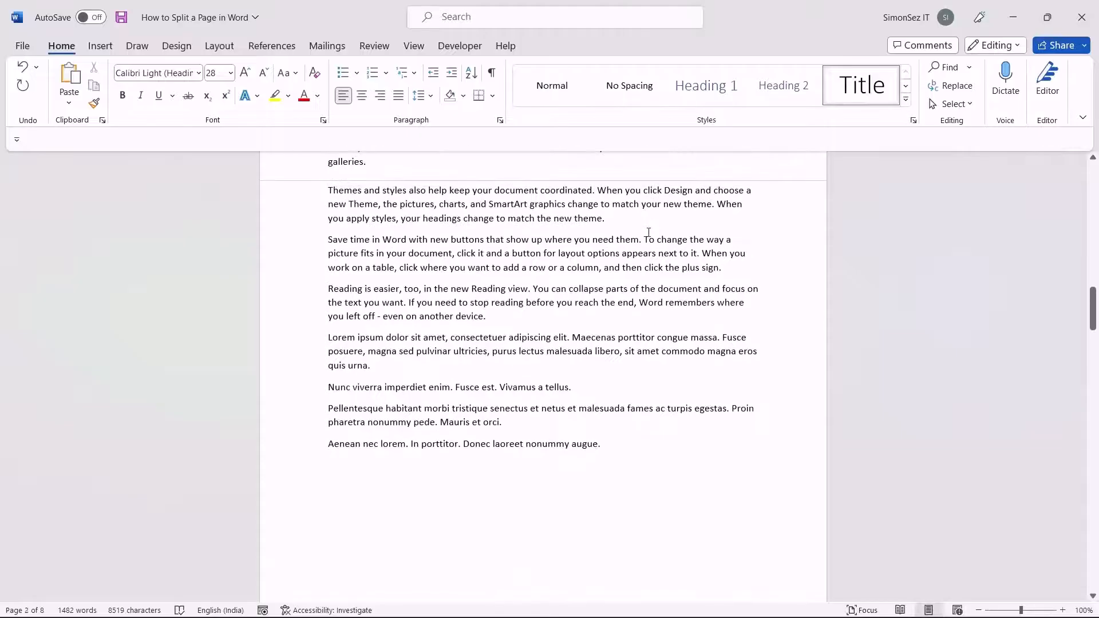
scroll(649, 232, "down", 1)
scroll(609, 422, "down", 5)
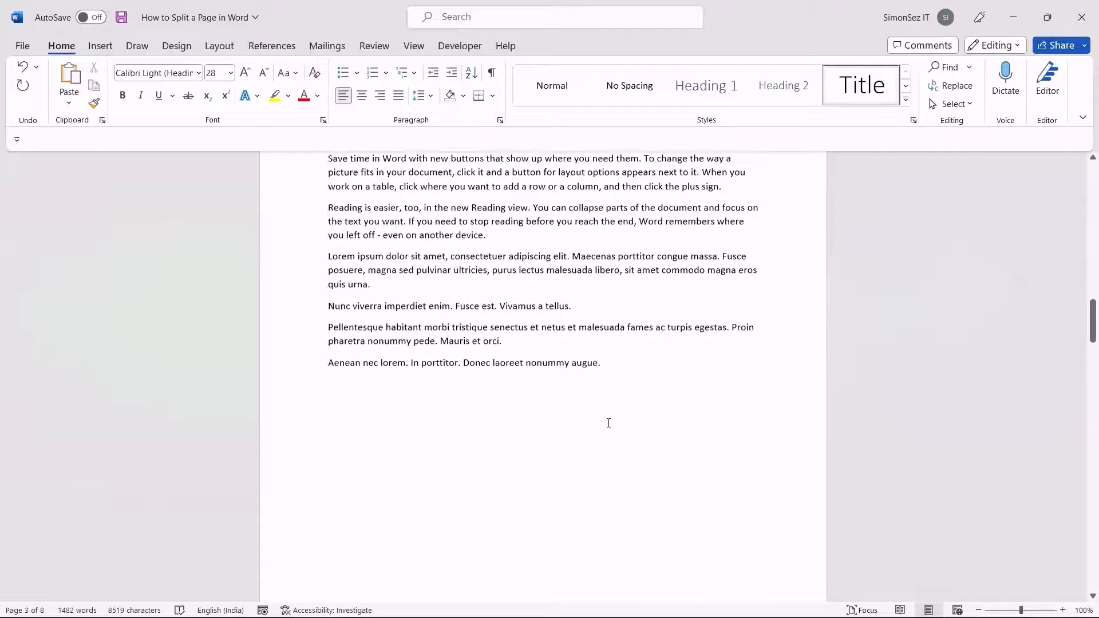
scroll(609, 422, "up", 2)
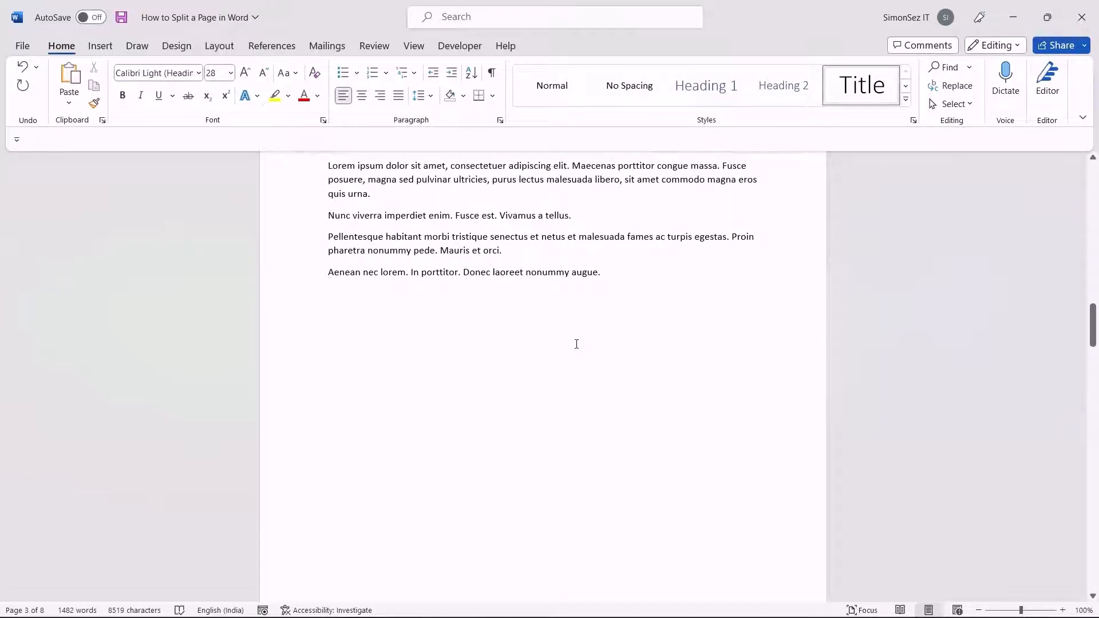
left_click(337, 329)
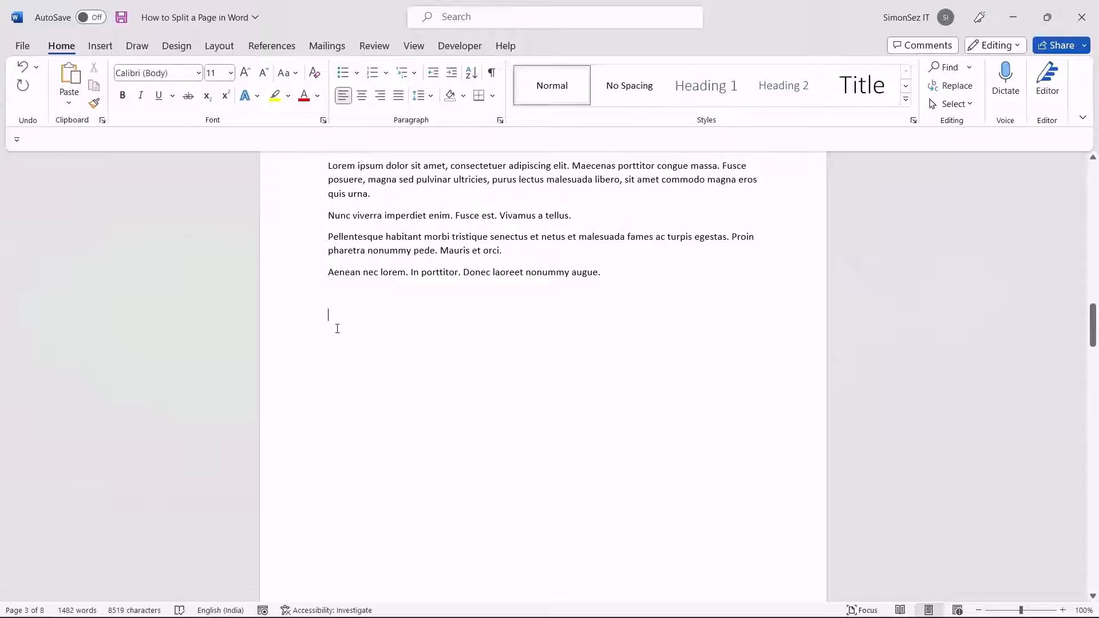
left_click(213, 48)
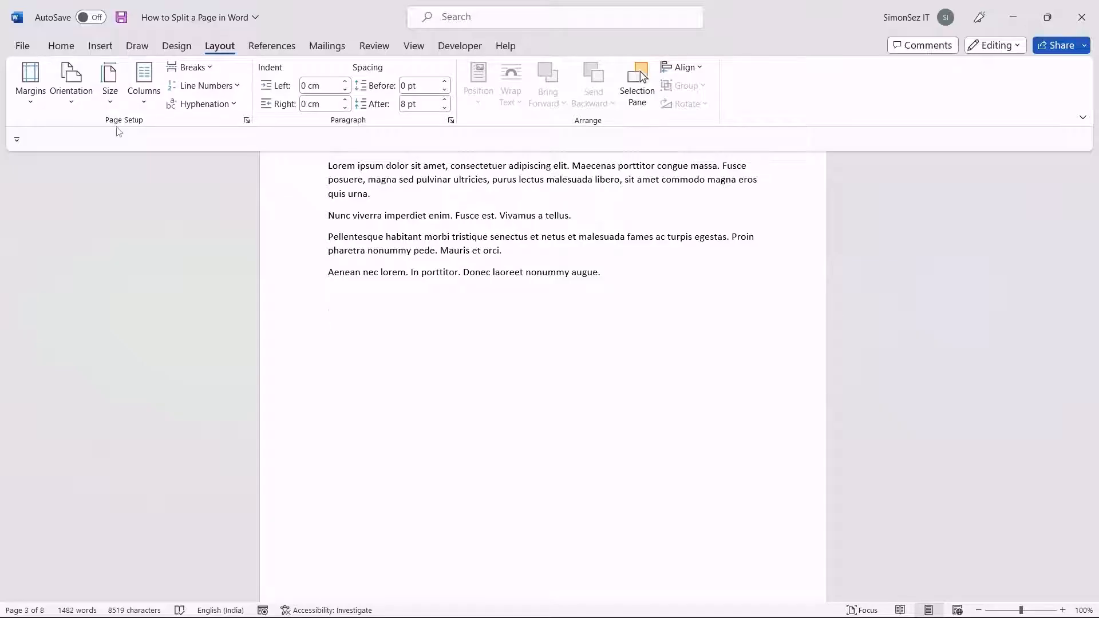
left_click(146, 102)
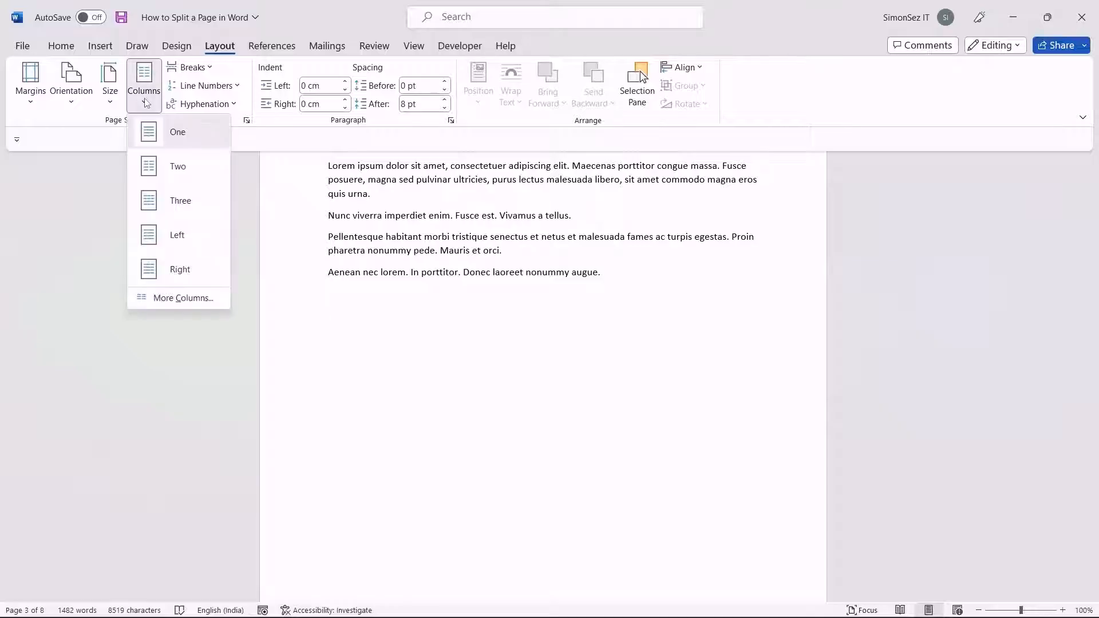
left_click(169, 171)
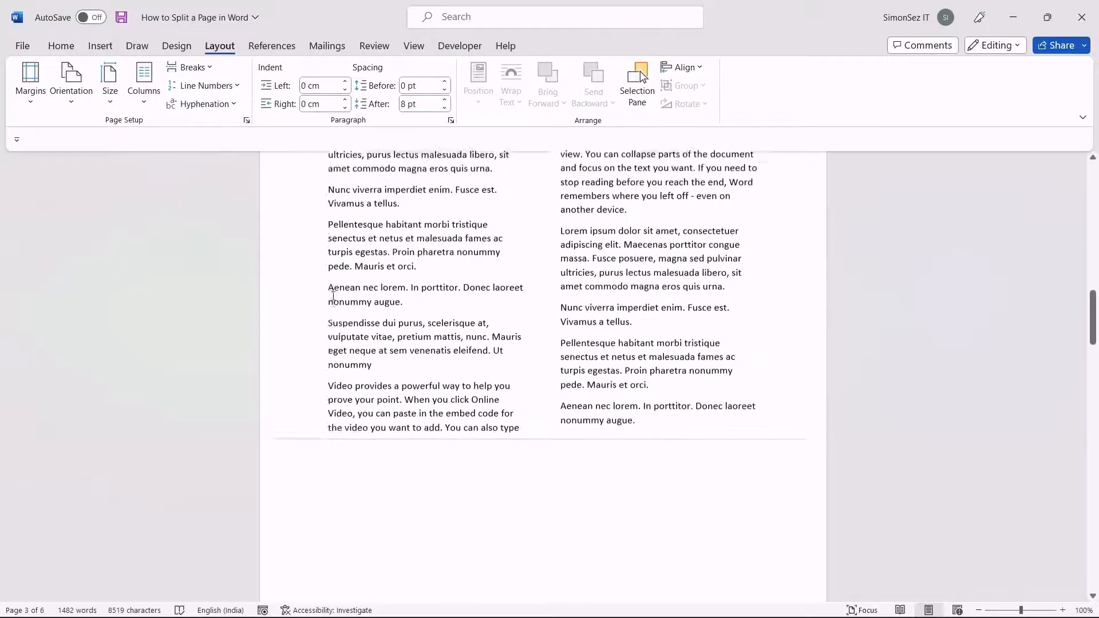
- Review the two-column text and change the section to three columns
scroll(334, 296, "up", 10)
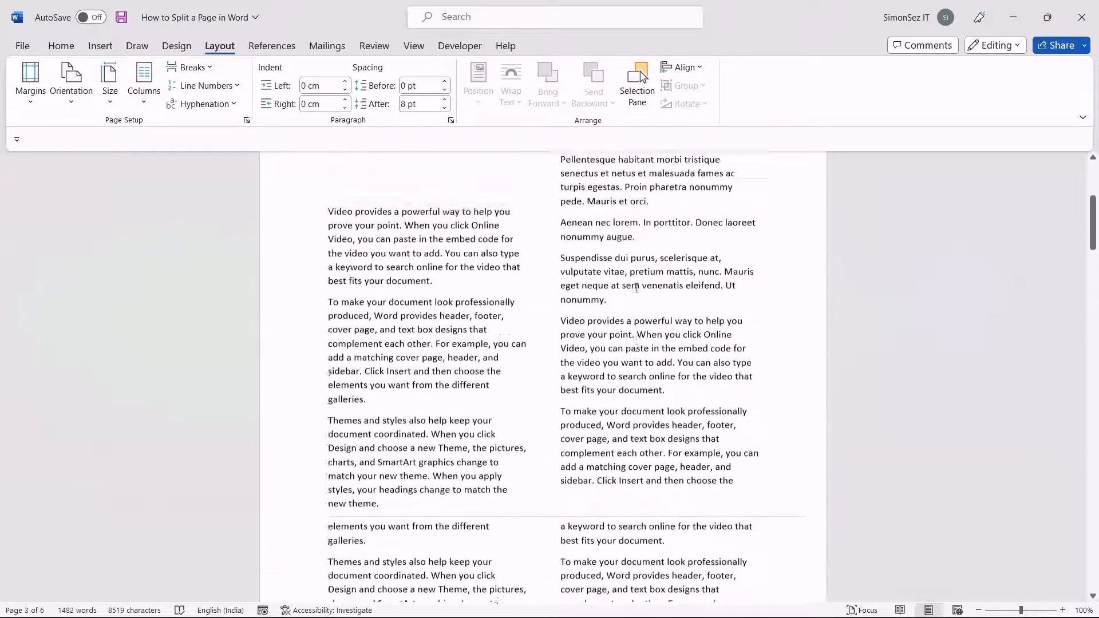
scroll(435, 294, "up", 4)
scroll(435, 294, "down", 8)
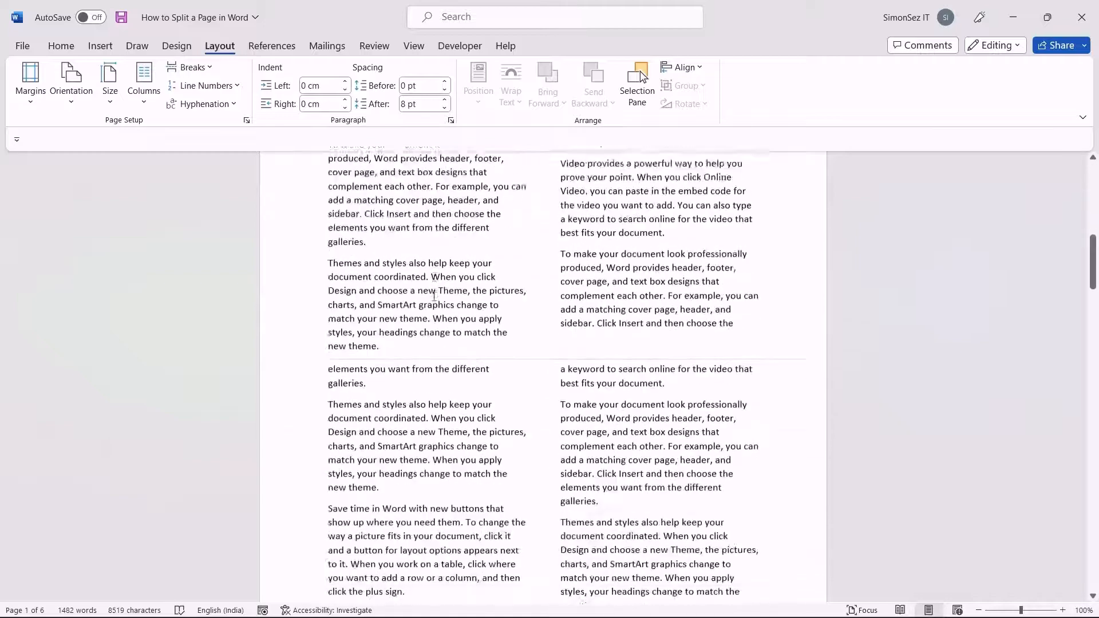
scroll(434, 296, "down", 10)
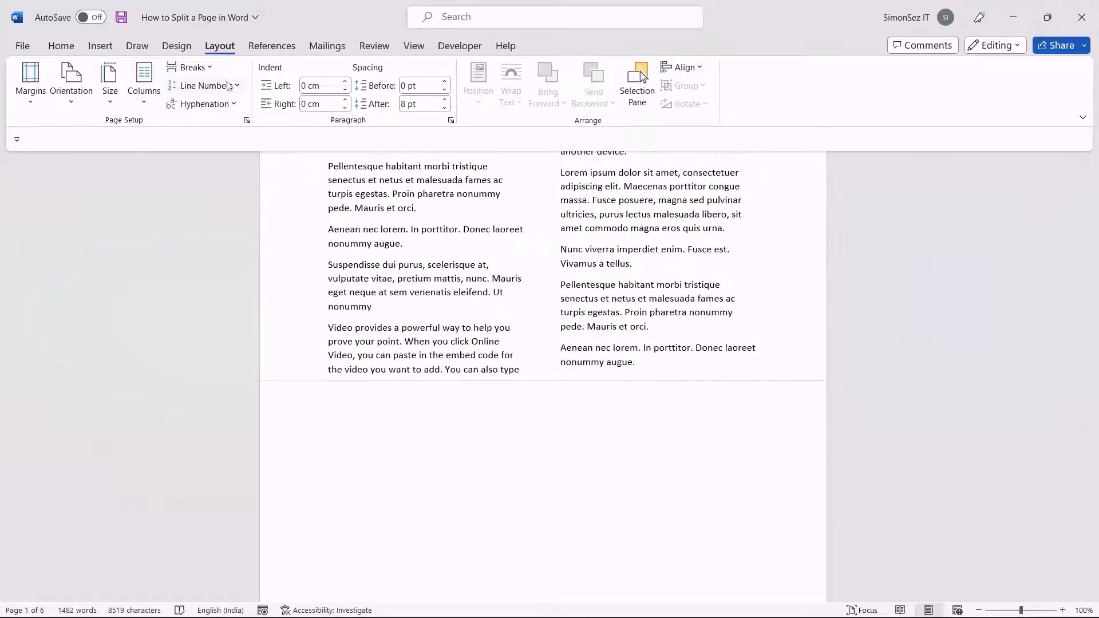
left_click(142, 104)
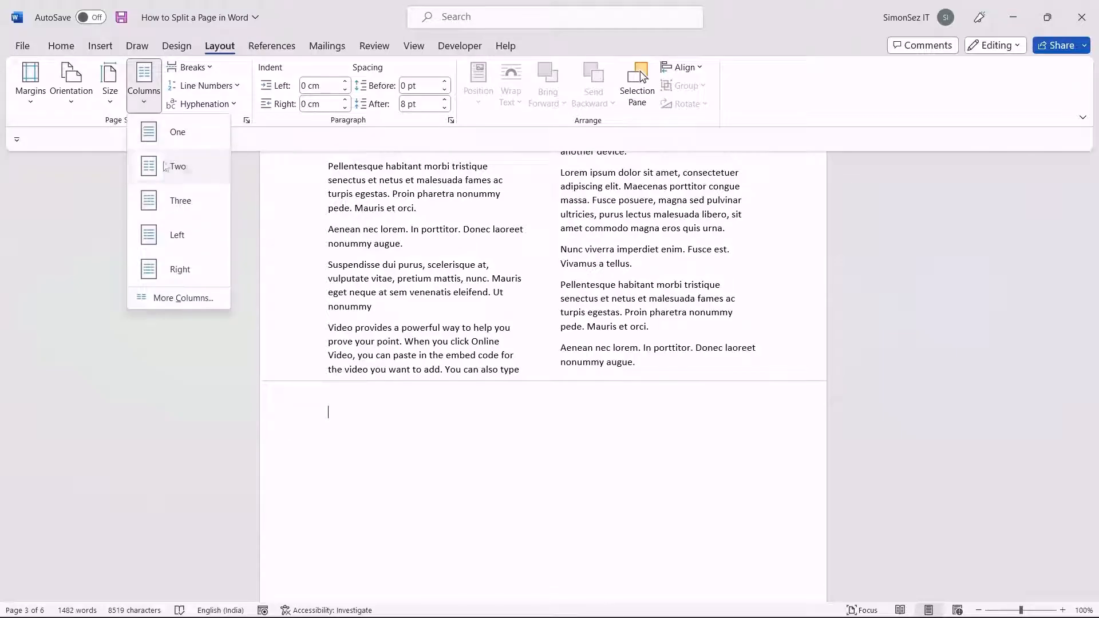
left_click(180, 201)
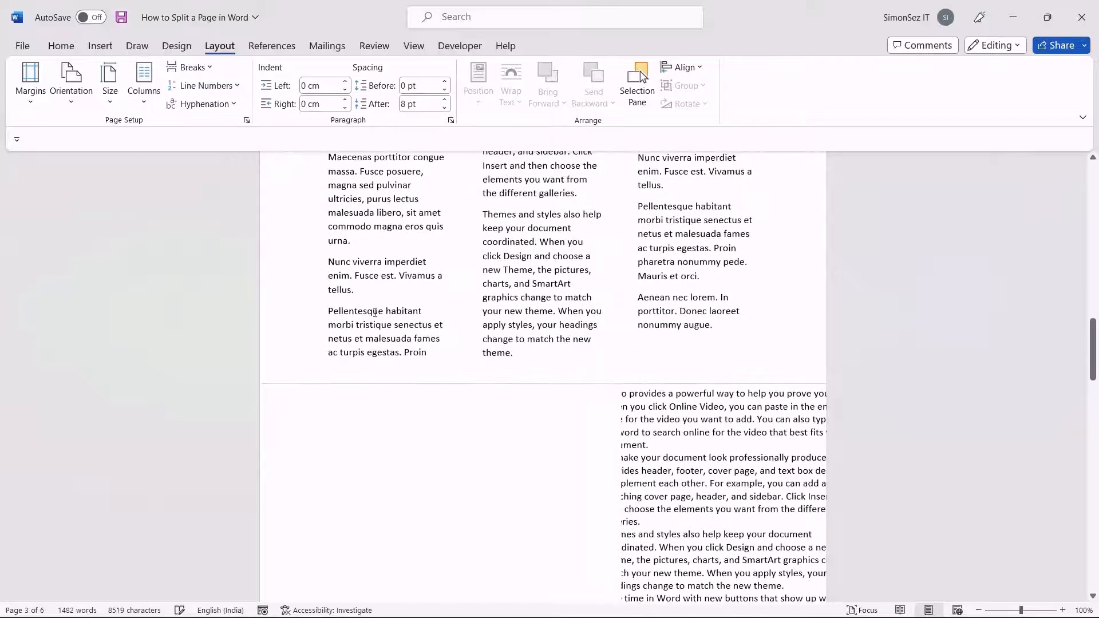
- Return the section to one column and view the detailed column settings without changing them
left_click(144, 86)
left_click(176, 142)
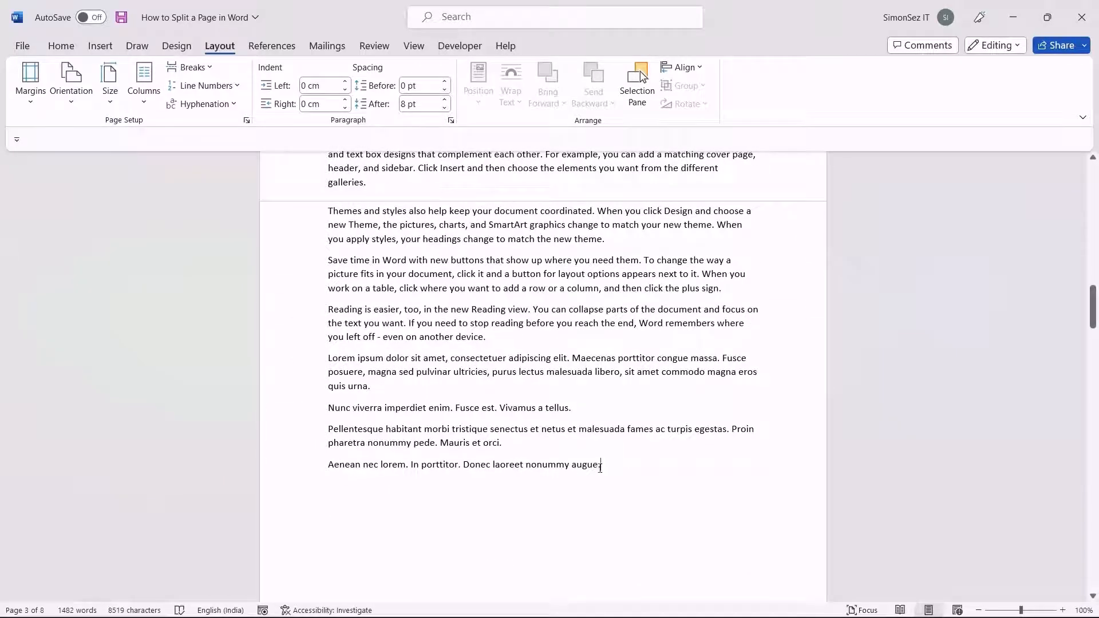
left_click(150, 97)
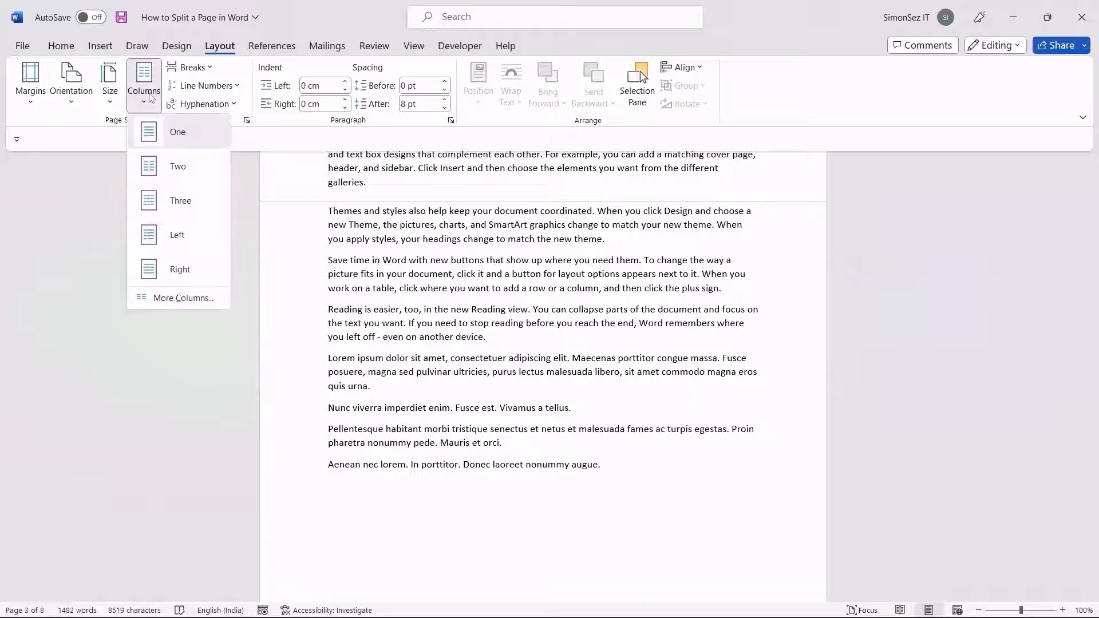
left_click(164, 298)
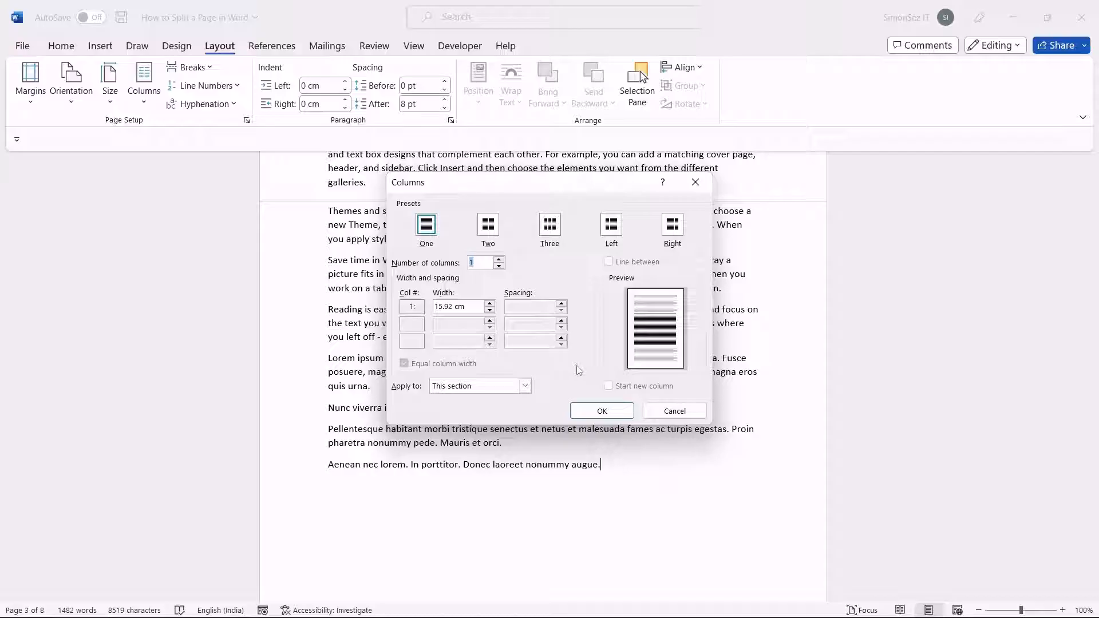
left_click(696, 182)
- Insert a table with two columns and one row below the text on page 3 and enlarge it to about 16.62 cm wide
scroll(327, 428, "down", 3)
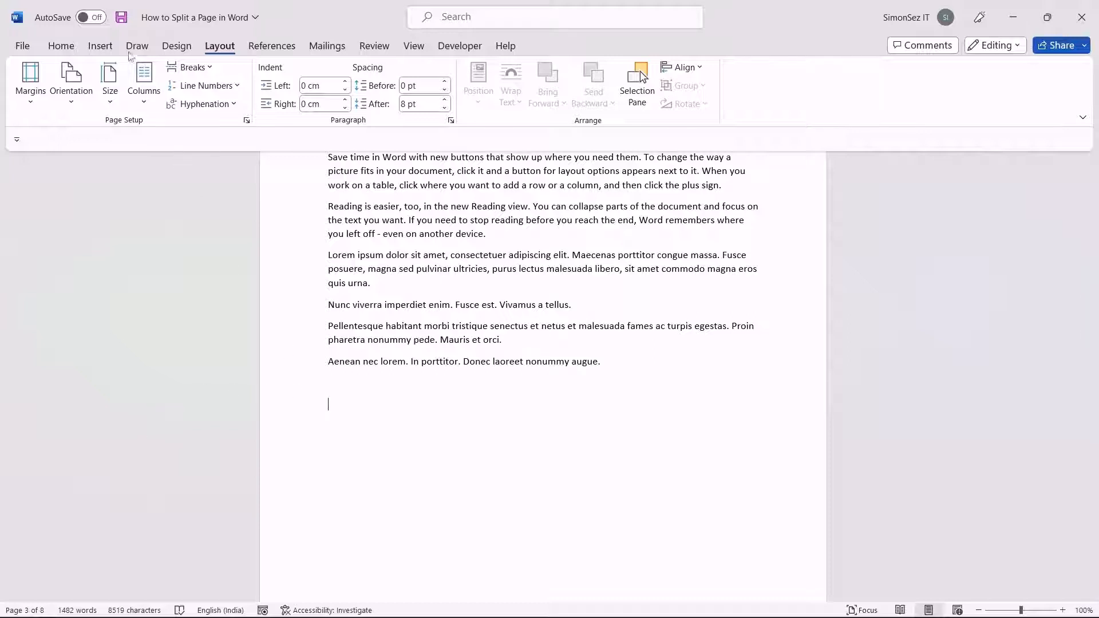
left_click(101, 46)
left_click(120, 107)
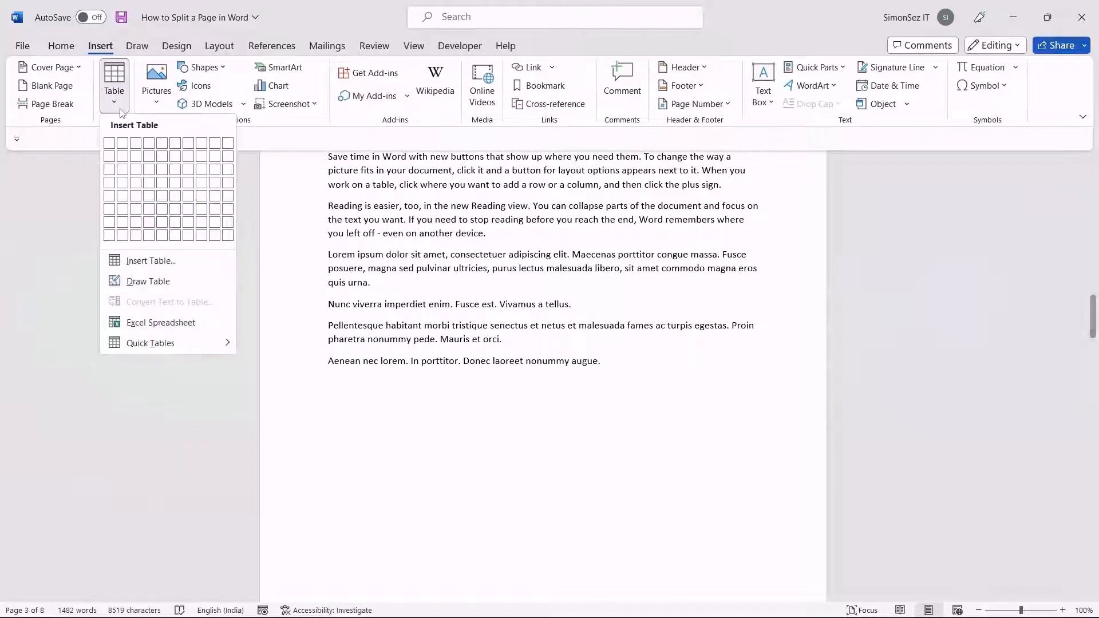
left_click(127, 145)
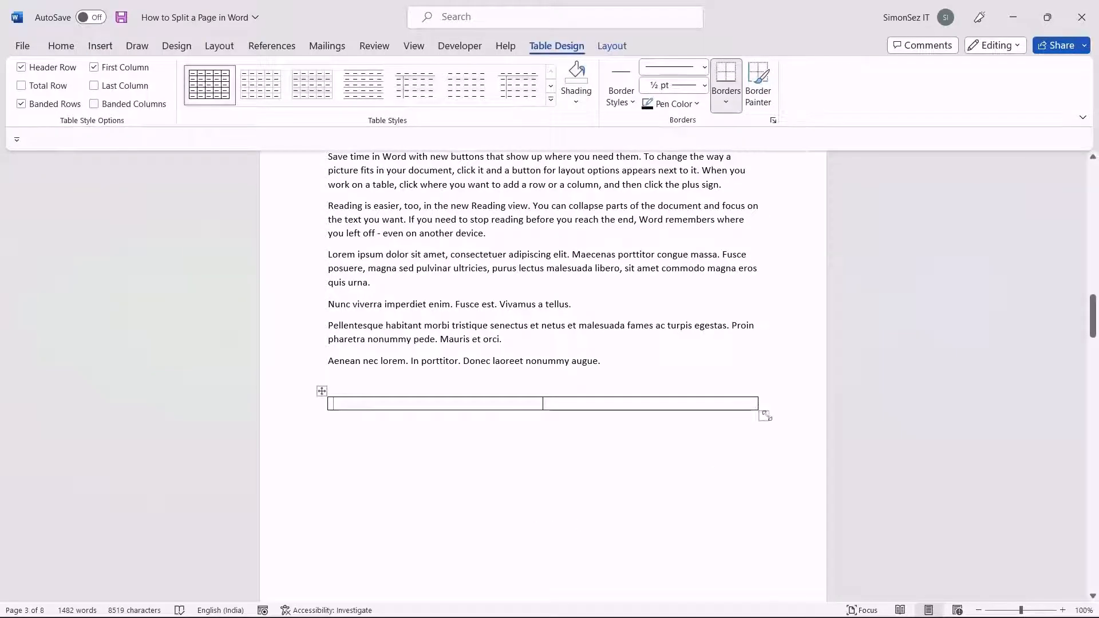
left_click_drag(765, 416, 779, 555)
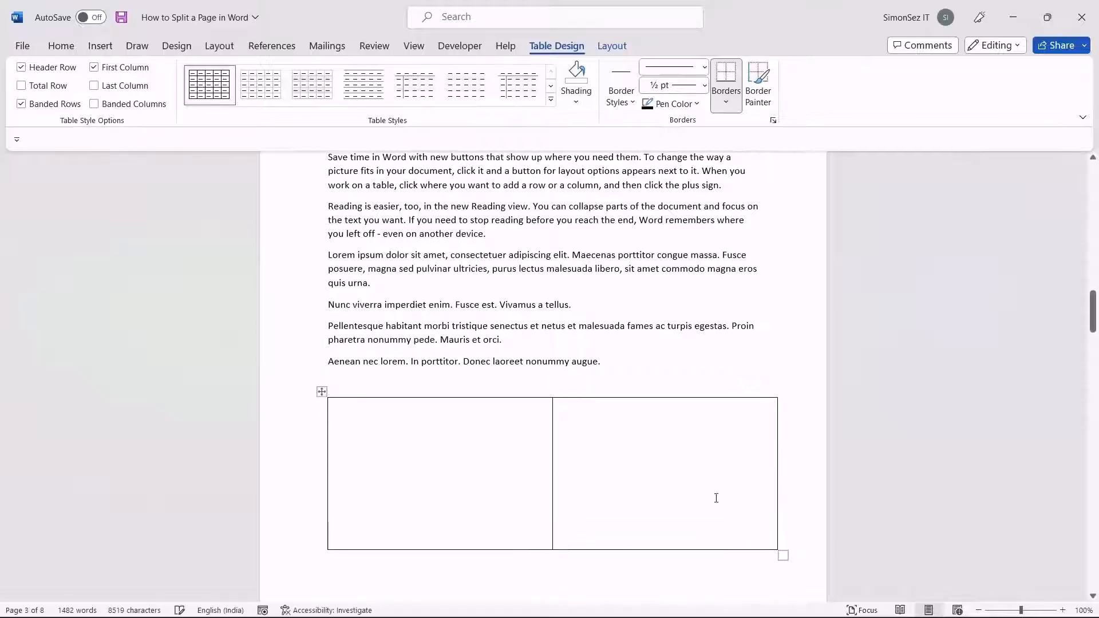
- Select the table's first column and view the table properties for size, alignment and text wrapping
triple_click(395, 305)
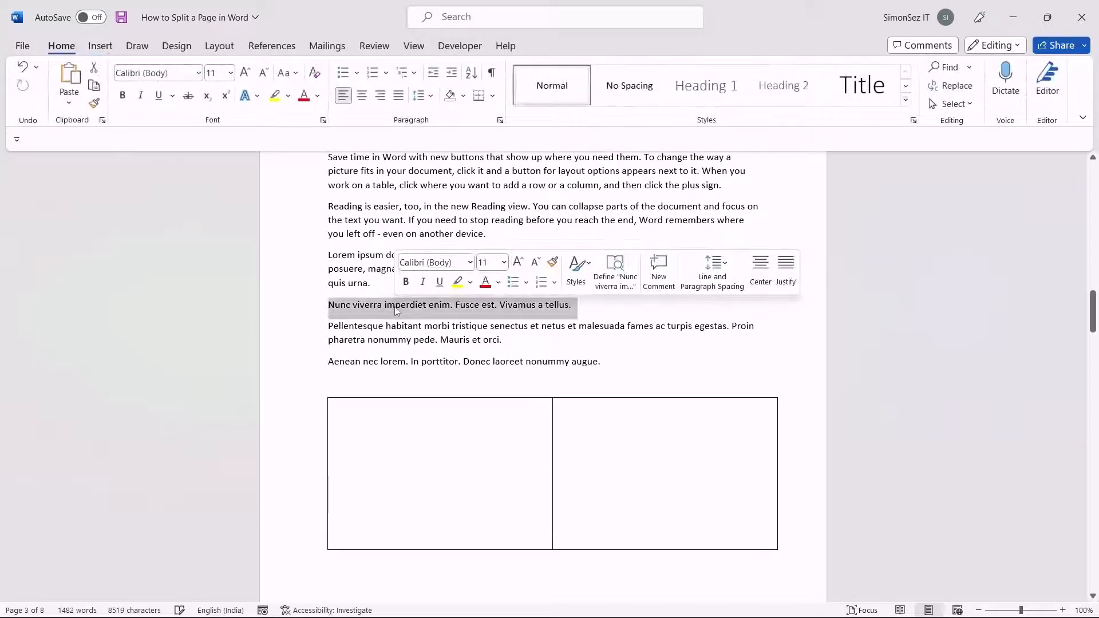
left_click(672, 493)
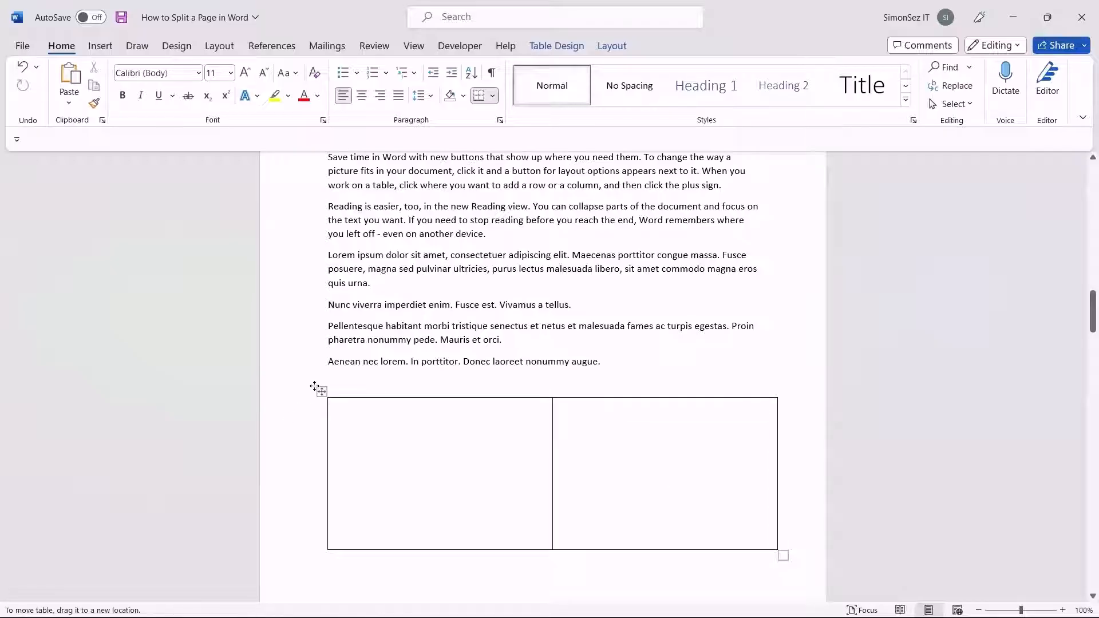
left_click(333, 389)
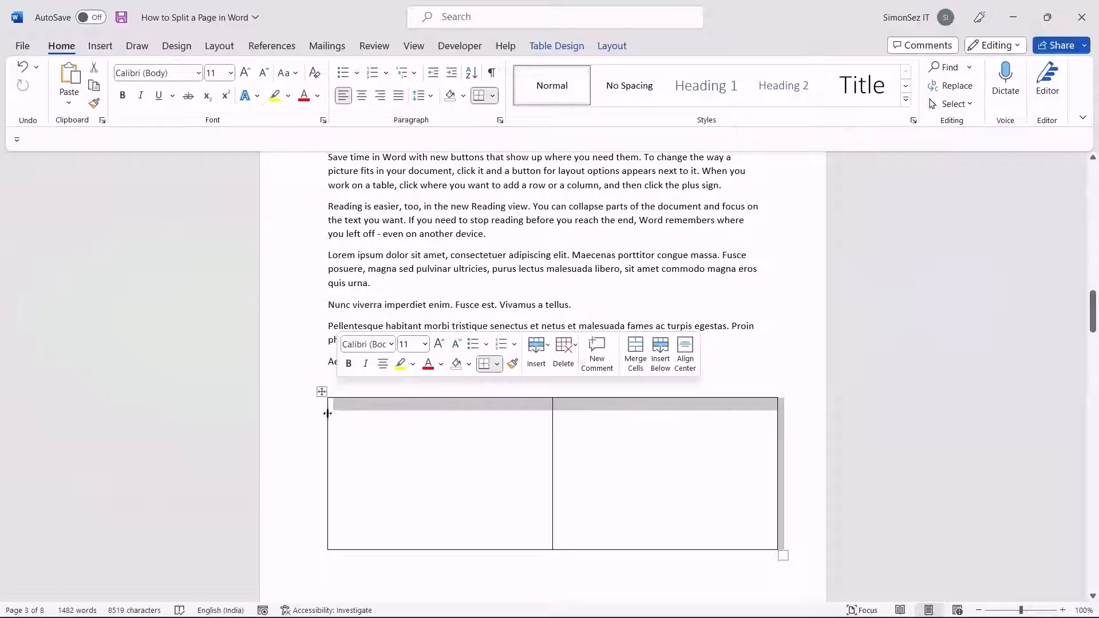
left_click(430, 503)
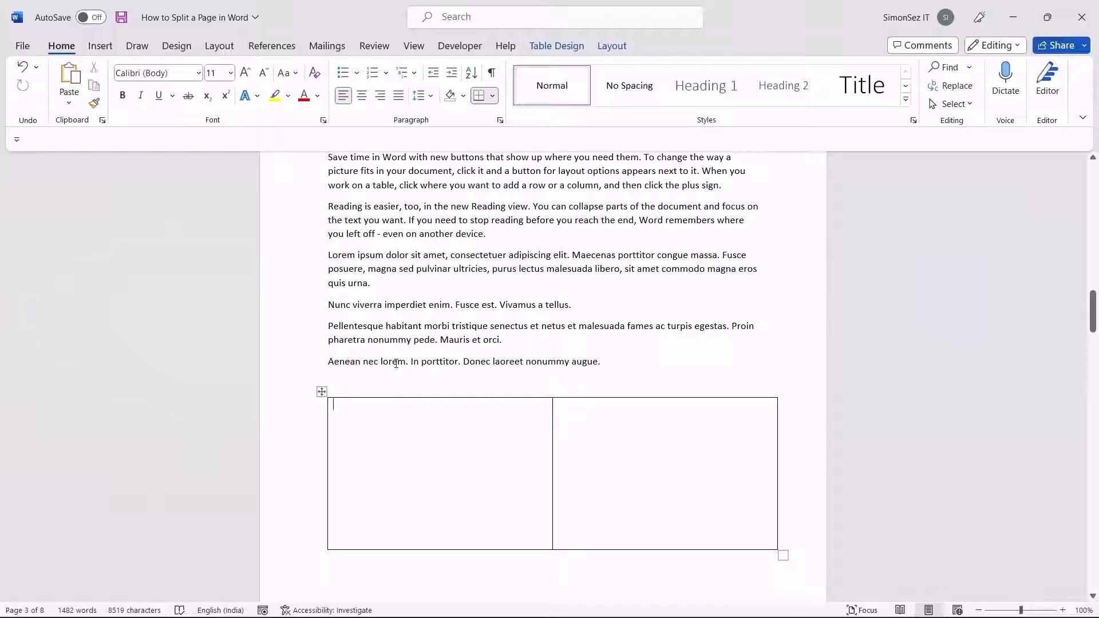
right_click(418, 396)
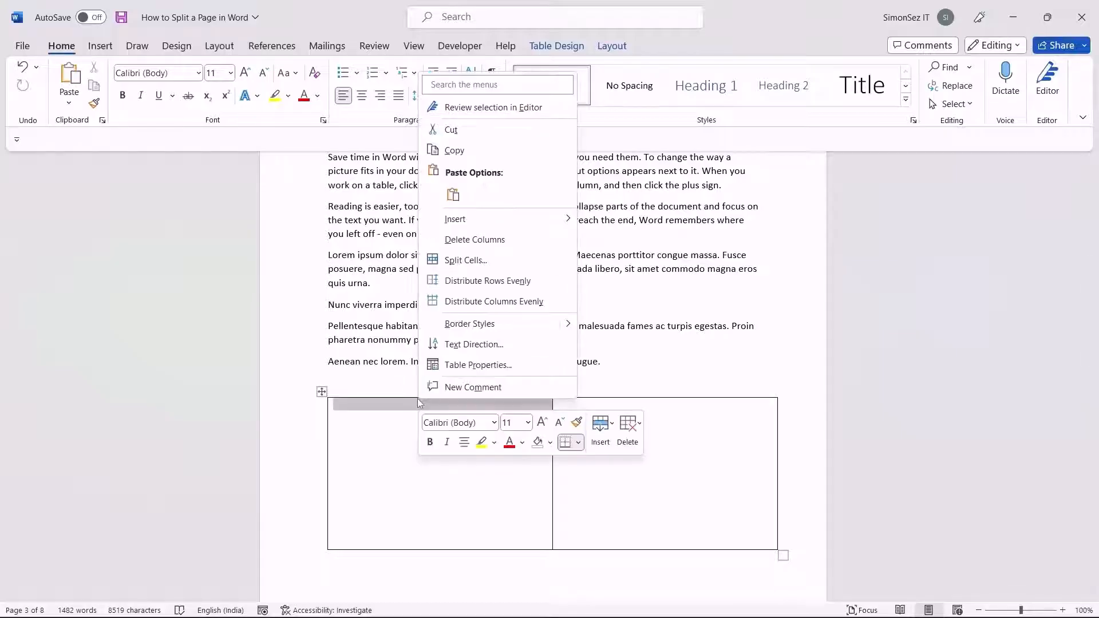
left_click(475, 367)
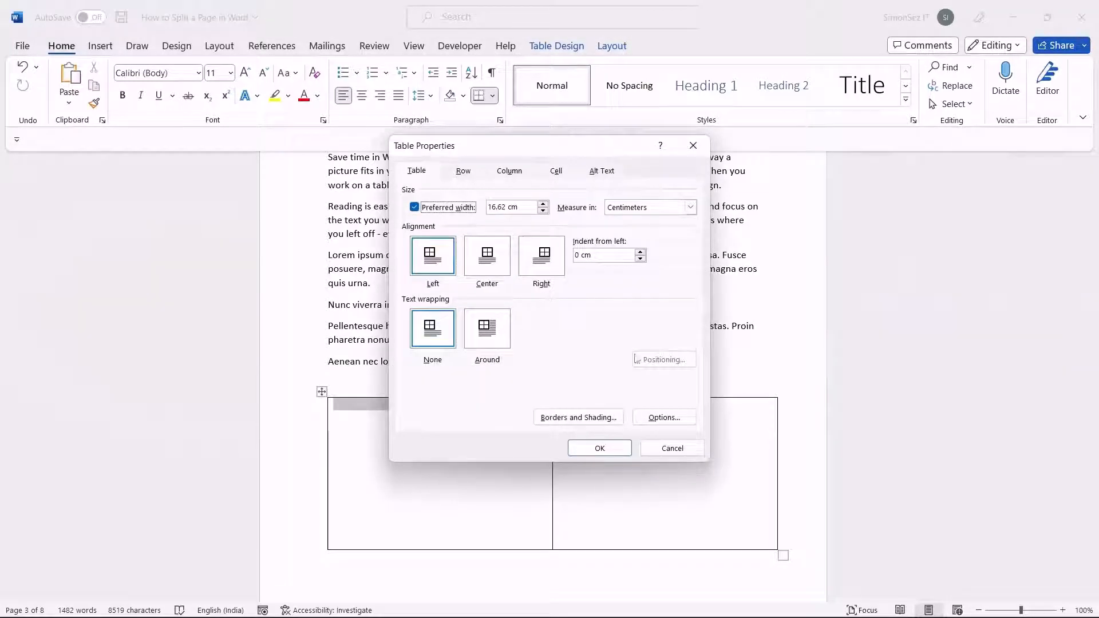
left_click(697, 150)
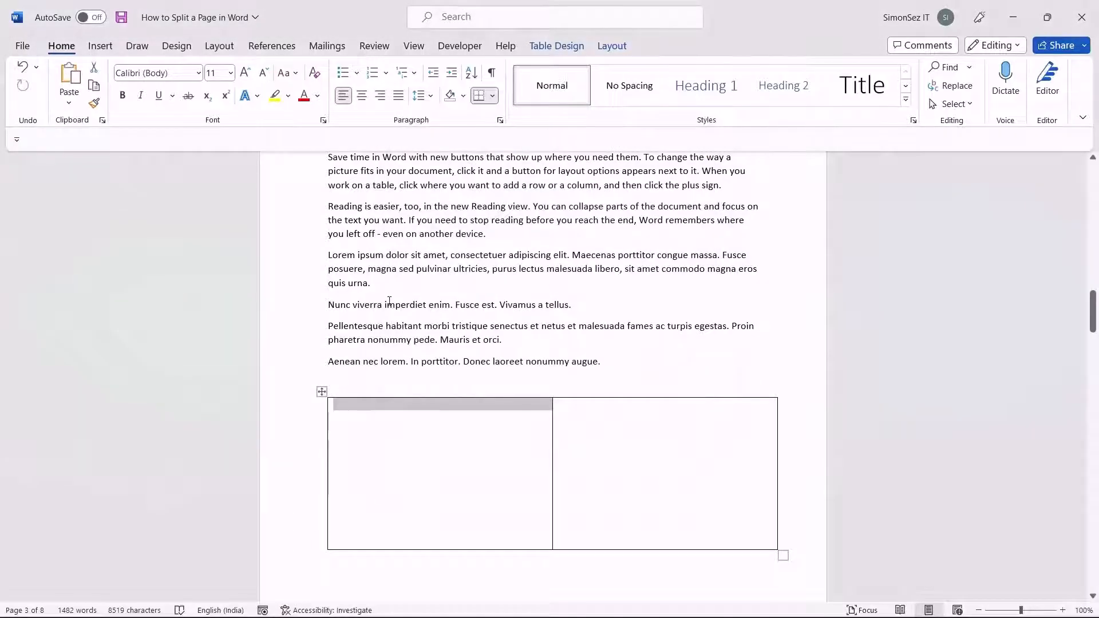
- Copy the "Nunc viverra imperdiet enim" paragraph into the table's left cell and the "Pellentesque habitant" paragraph into the right cell
triple_click(390, 302)
key("ctrl+c")
left_click(403, 437)
key("ctrl+v")
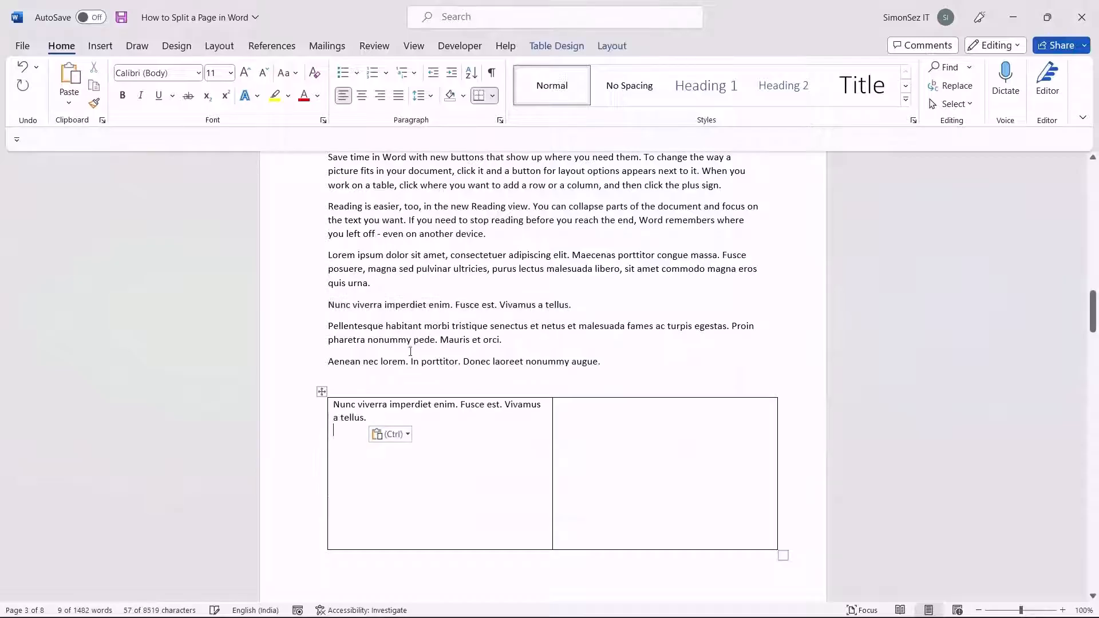
triple_click(410, 338)
key("ctrl+c")
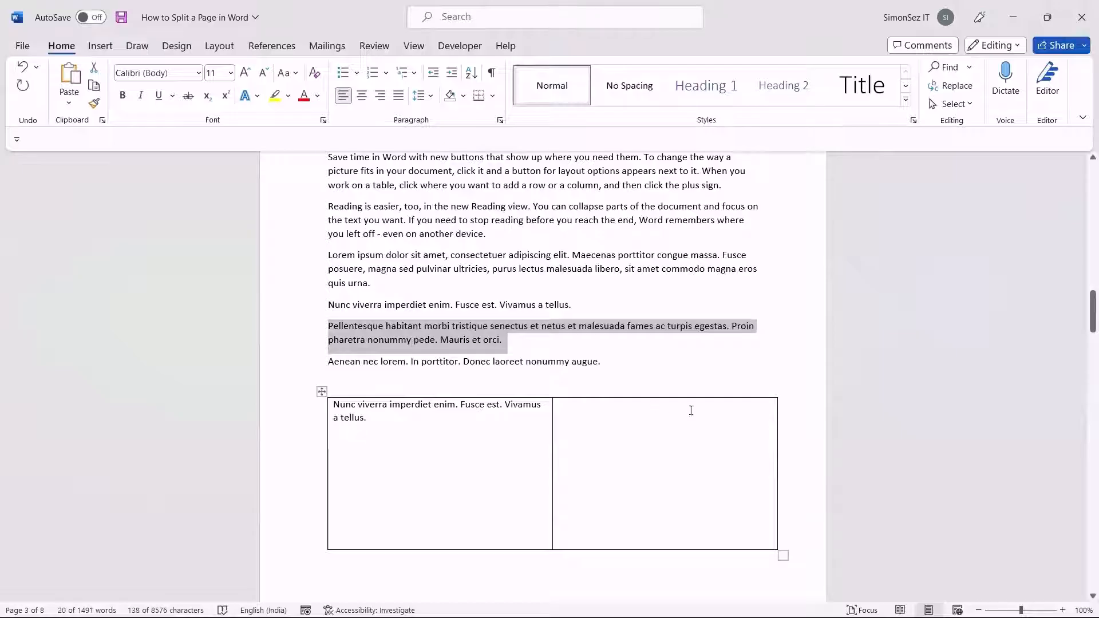
left_click(691, 410)
key("ctrl+v")
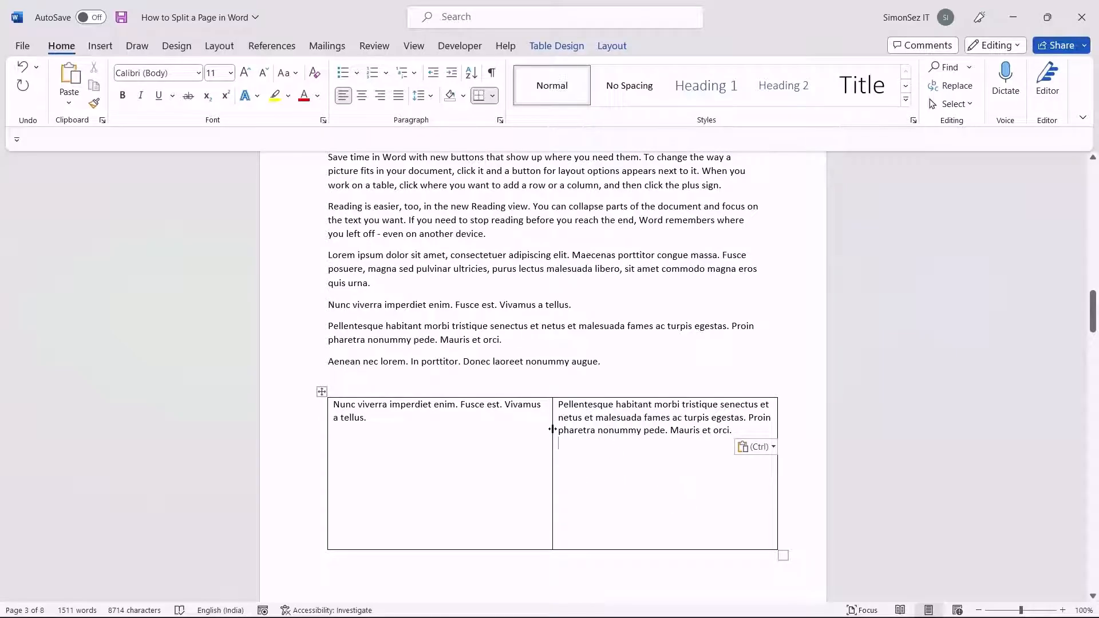
- Select the whole two-column table on page 3 and remove all of its borders with No Border
left_click(538, 50)
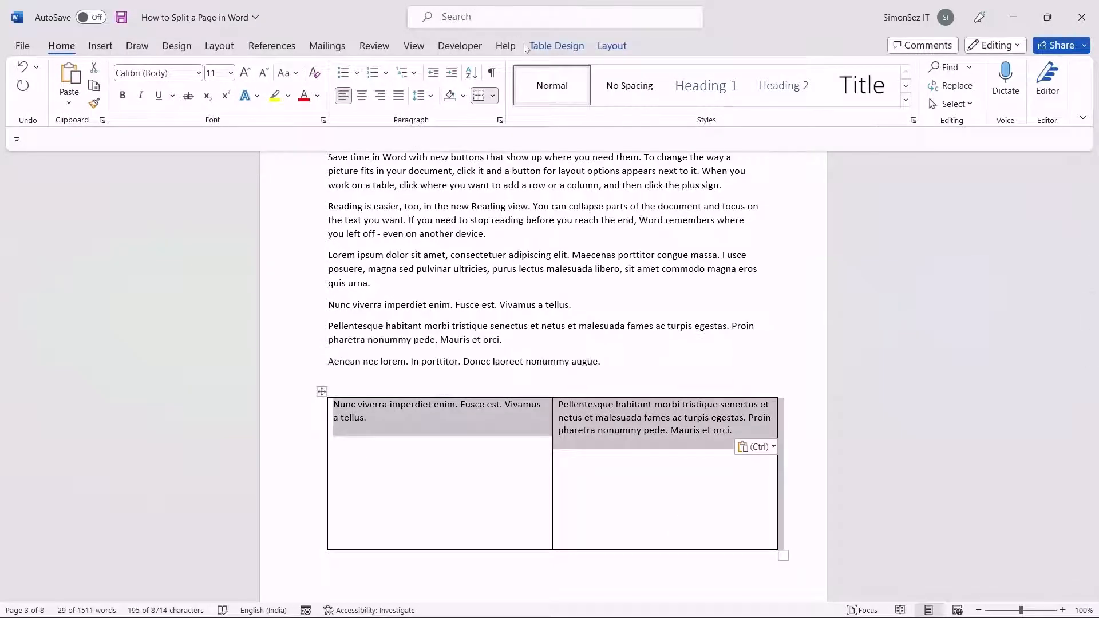
left_click(556, 46)
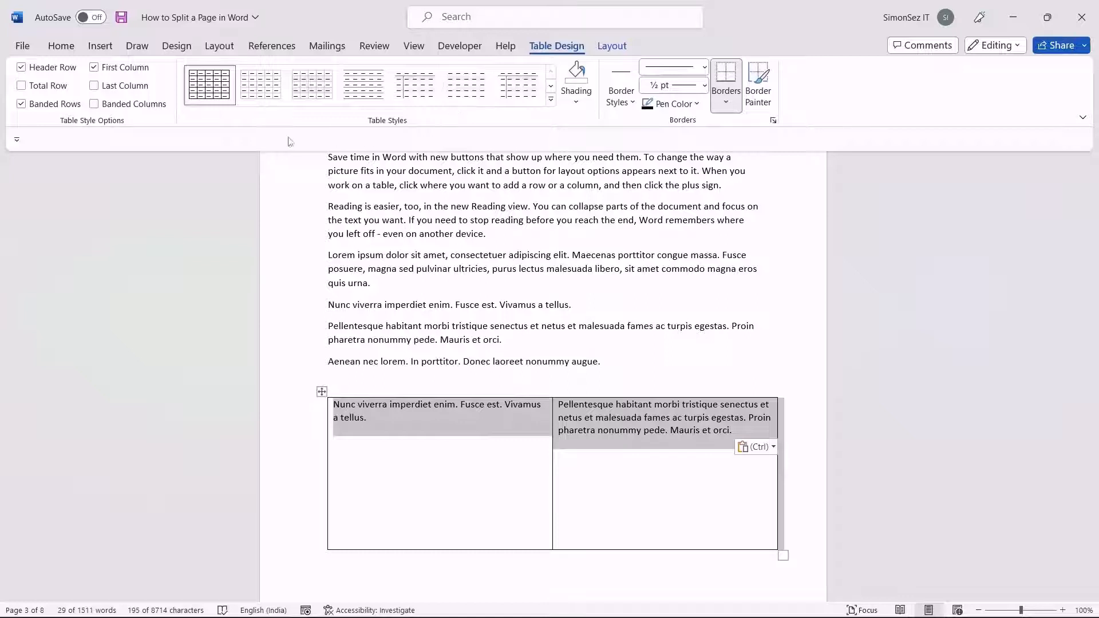
left_click(726, 104)
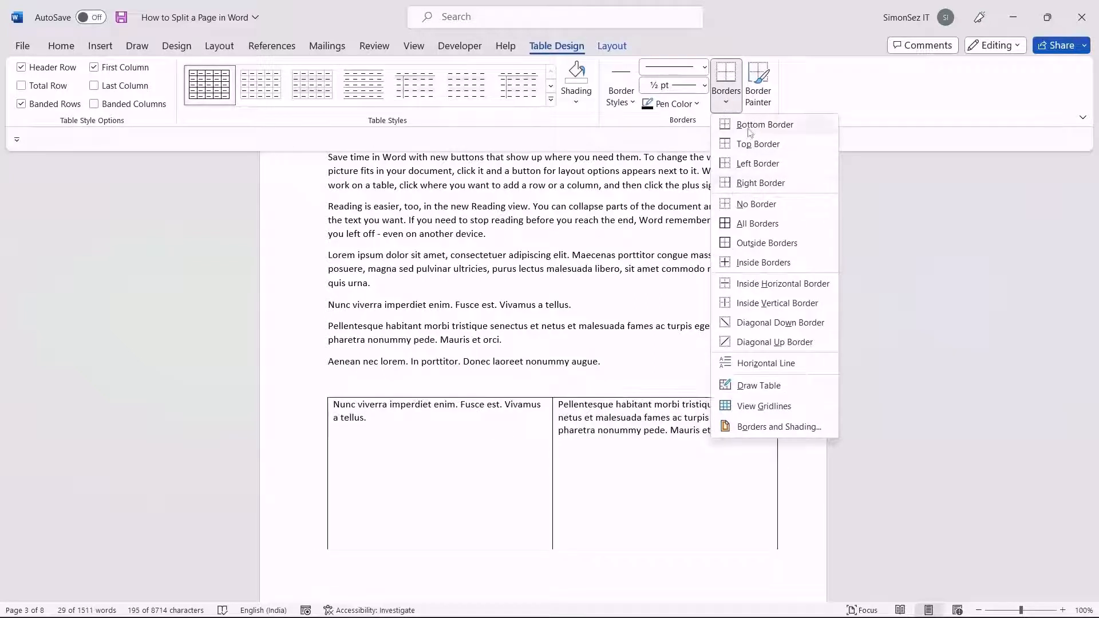
left_click(756, 204)
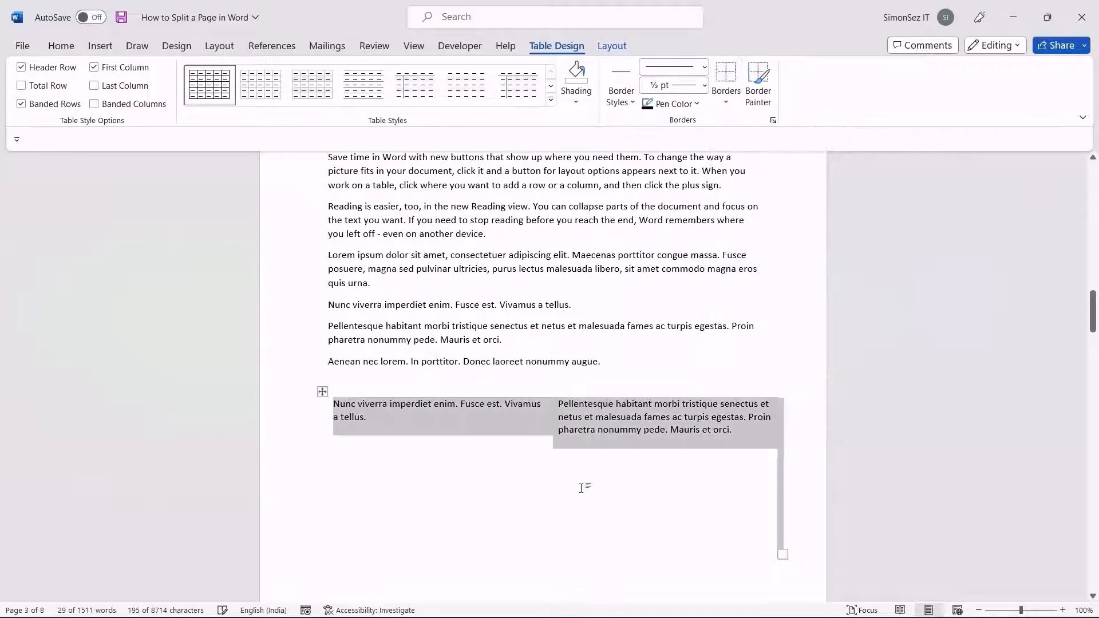
left_click(584, 513)
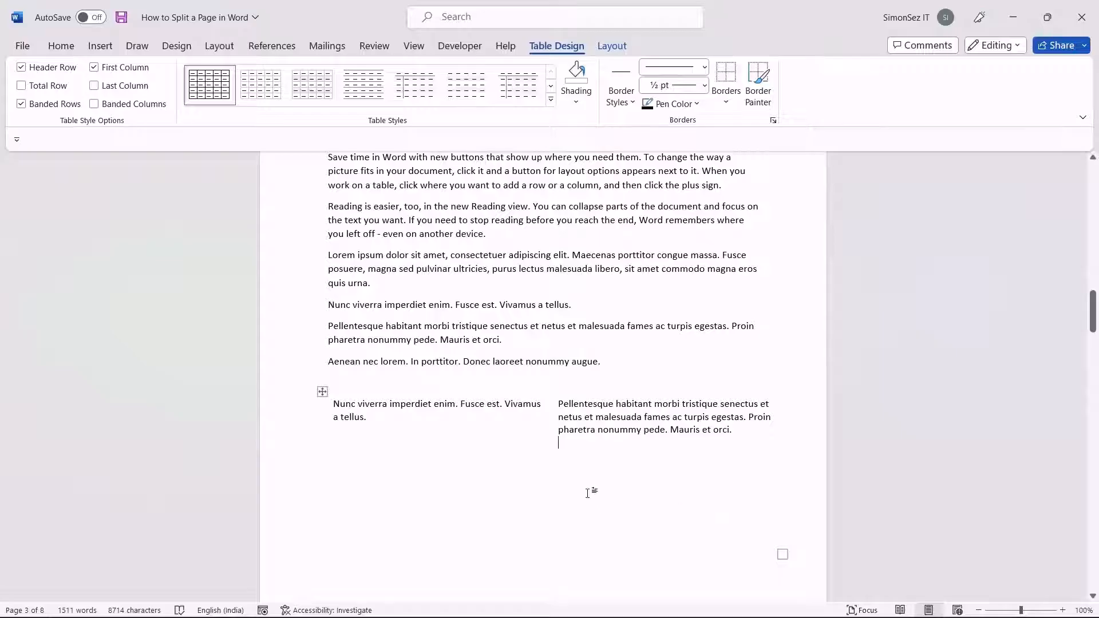
scroll(588, 494, "down", 3)
scroll(588, 494, "up", 4)
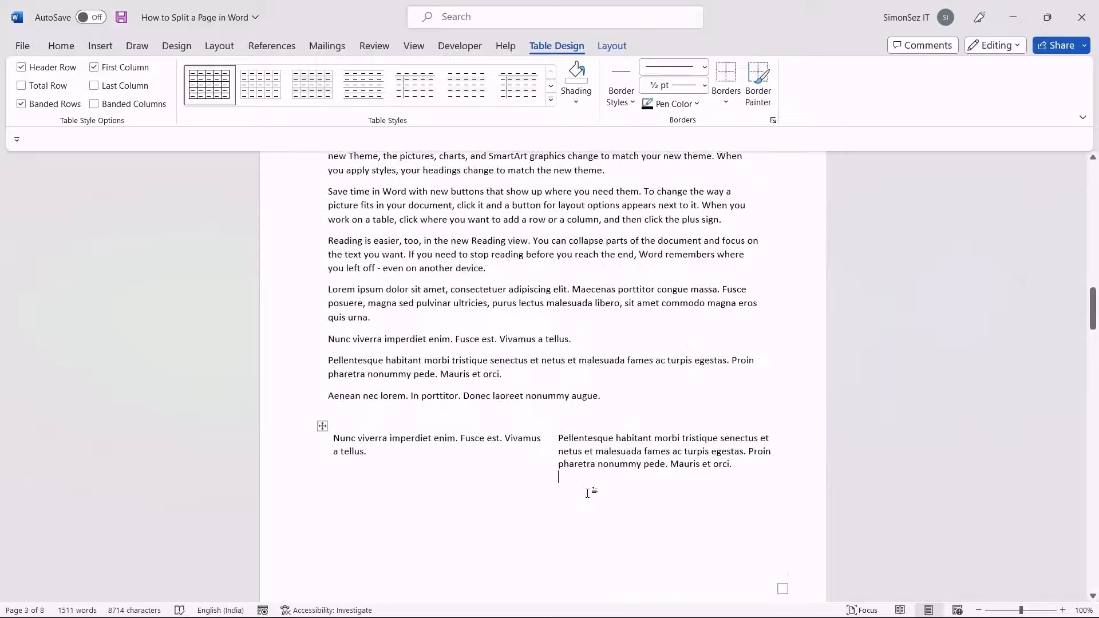
scroll(588, 494, "up", 2)
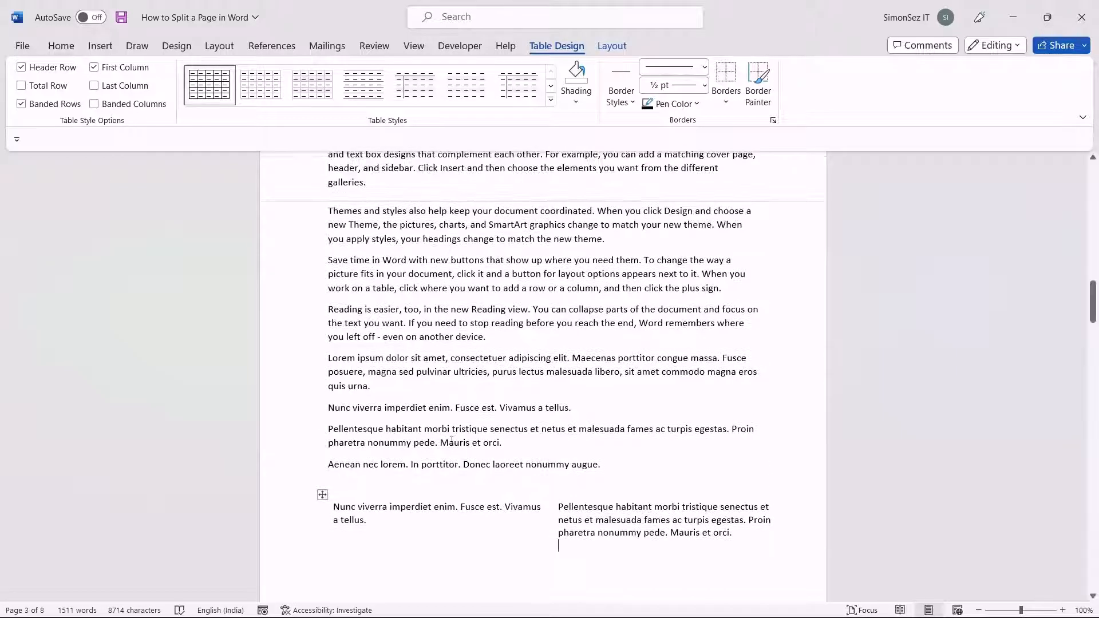
scroll(554, 521, "up", 12)
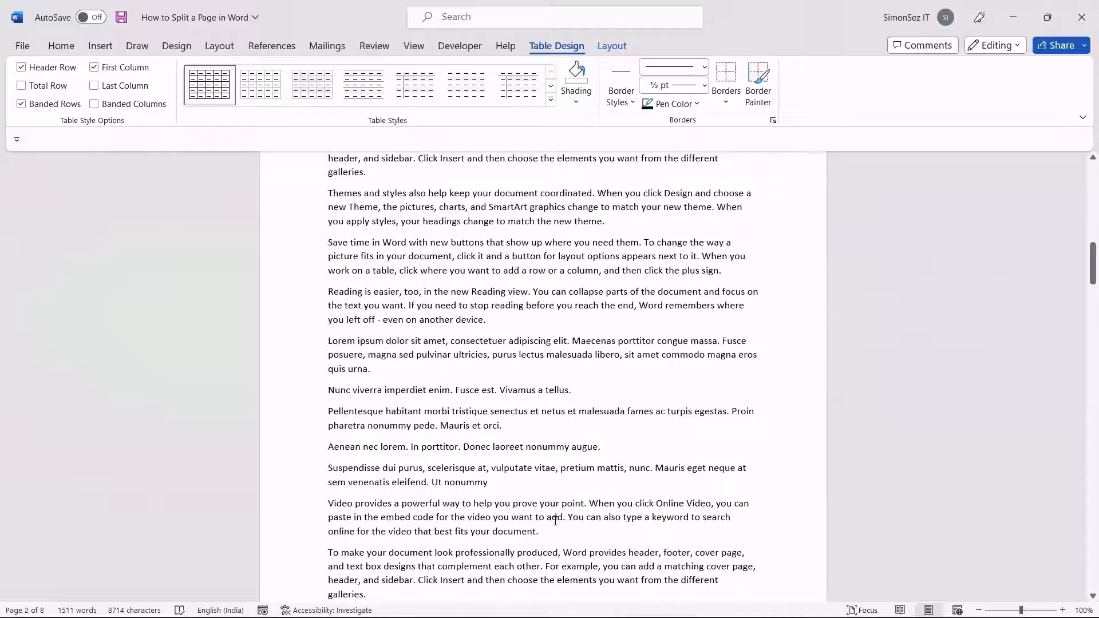
scroll(556, 521, "down", 12)
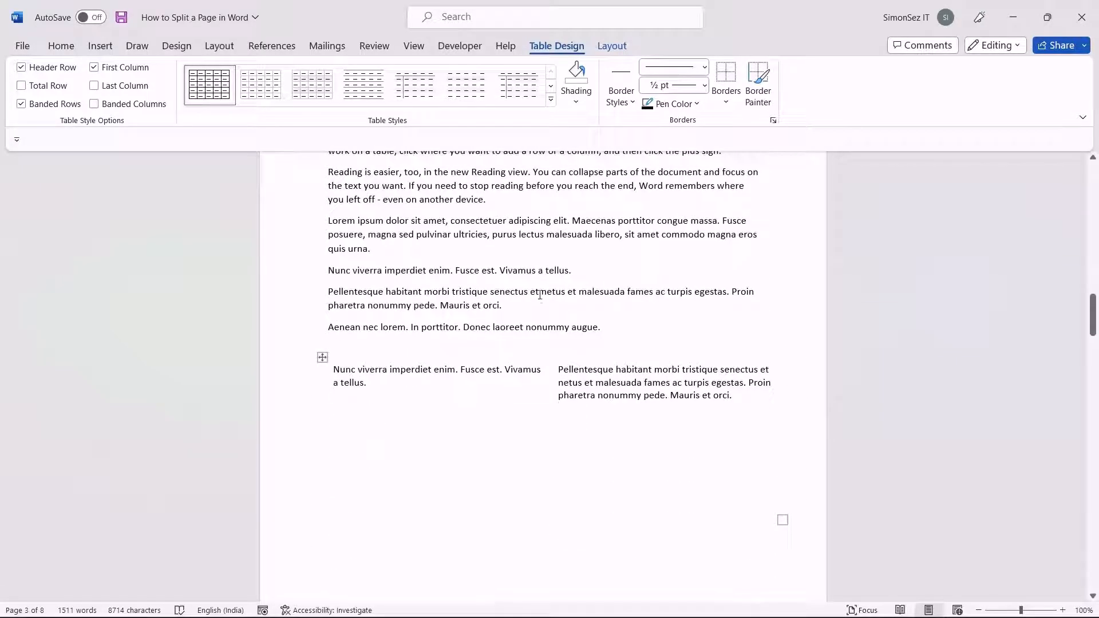
left_click(538, 303)
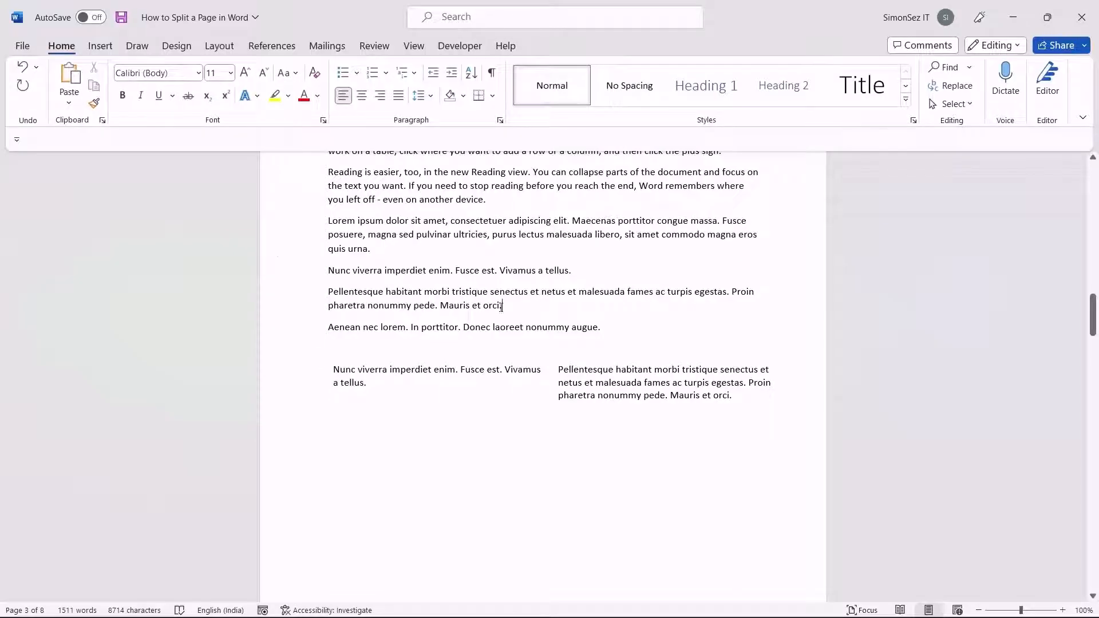
- Print the whole document to PDF at 2 pages per sheet and save the output as Print1 in Documents
left_click(17, 49)
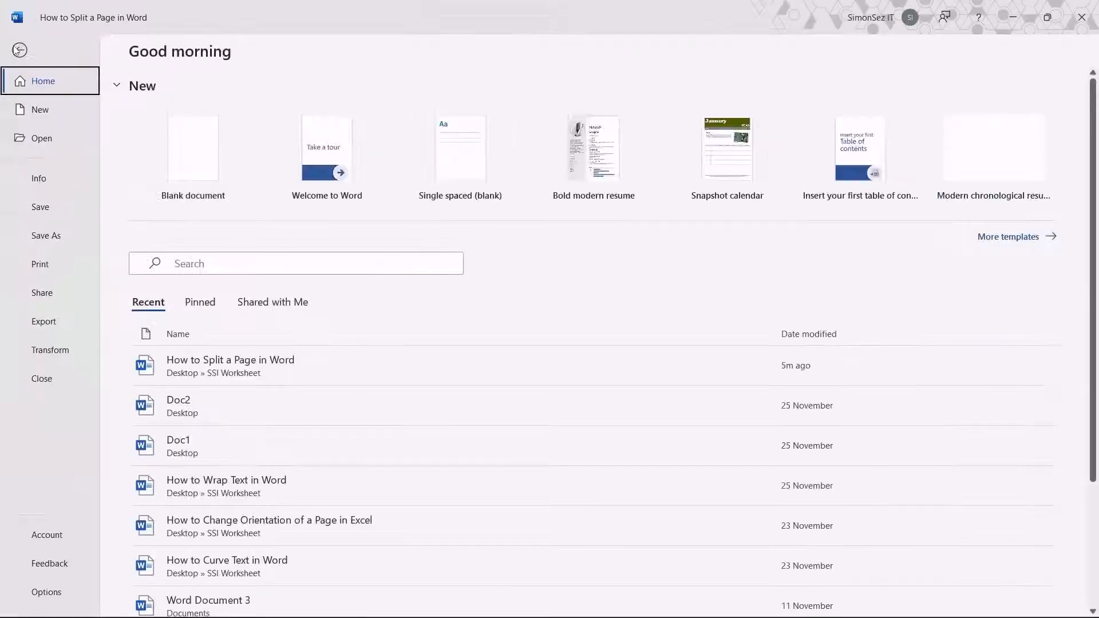
left_click(61, 262)
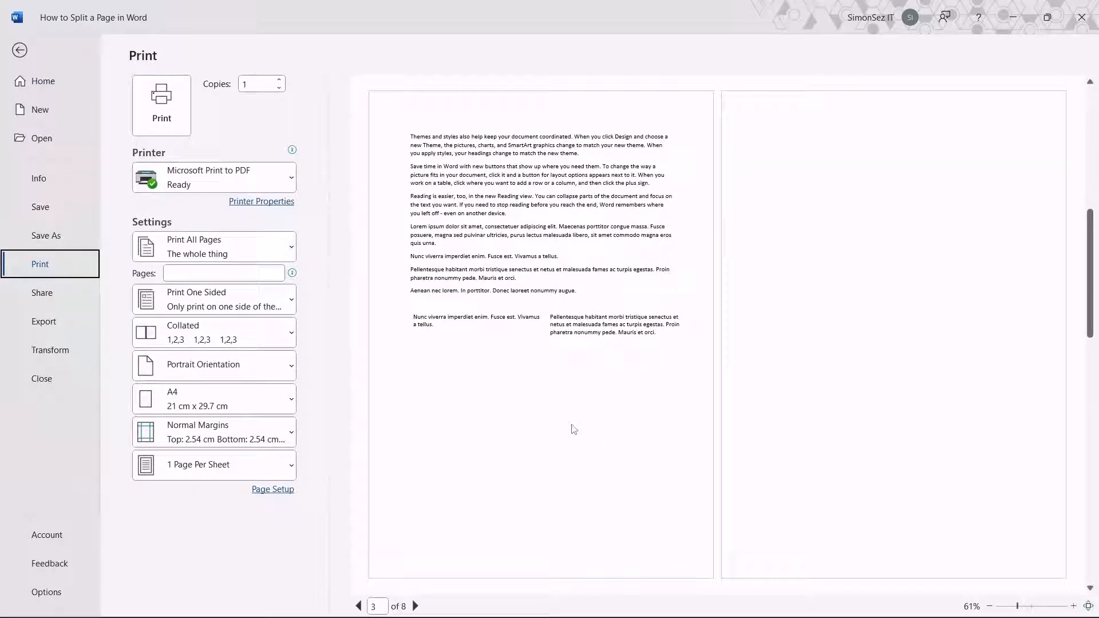
left_click(283, 465)
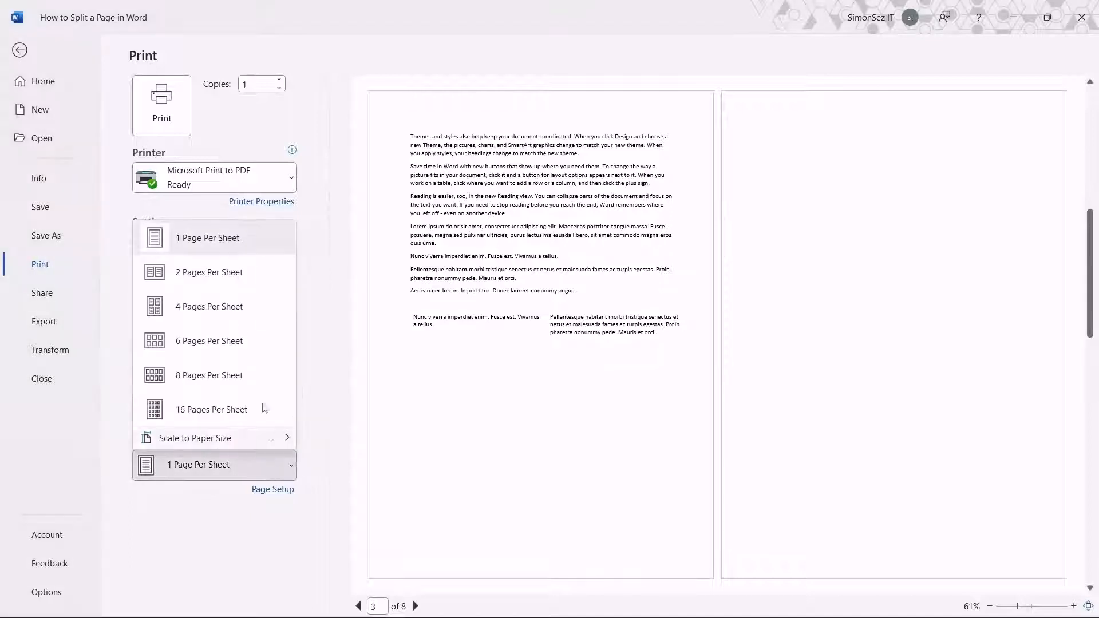
left_click(246, 275)
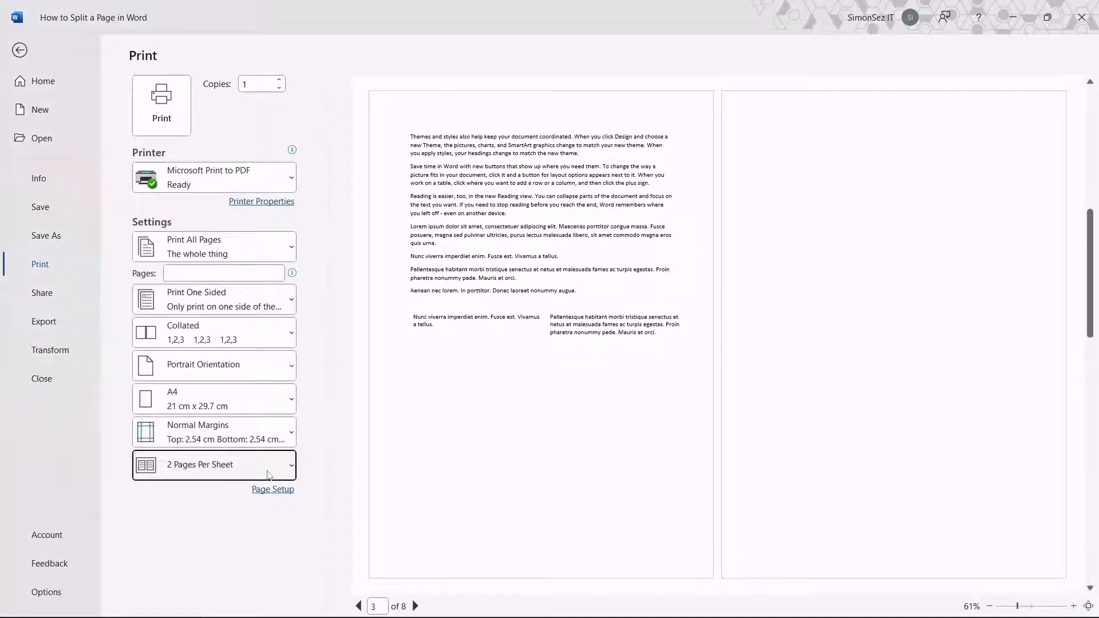
left_click(169, 102)
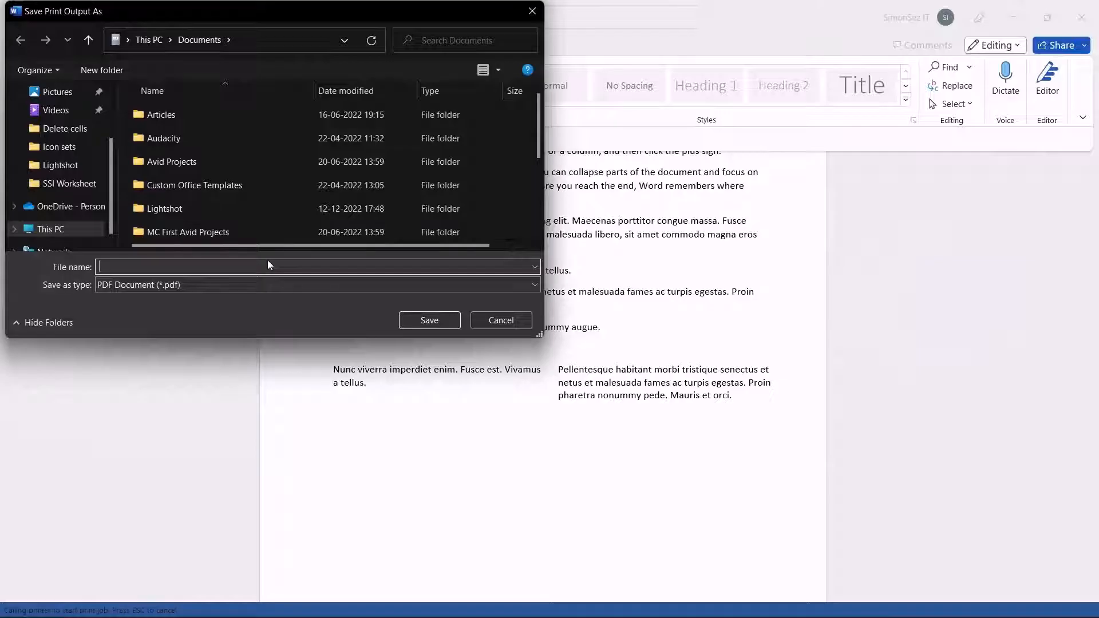
type("Print1")
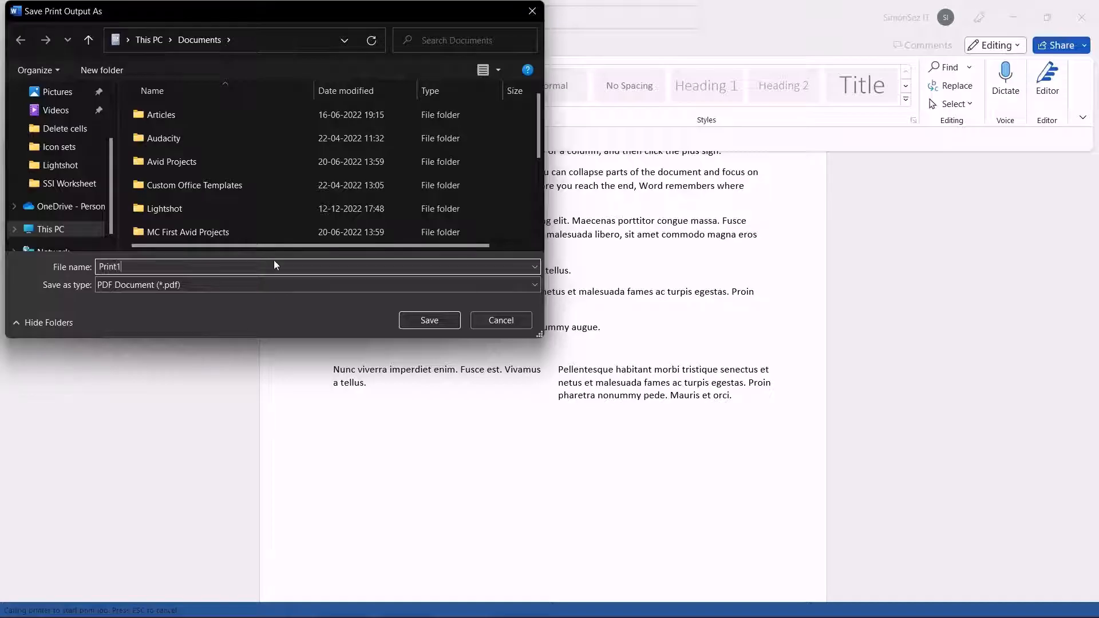
left_click(430, 320)
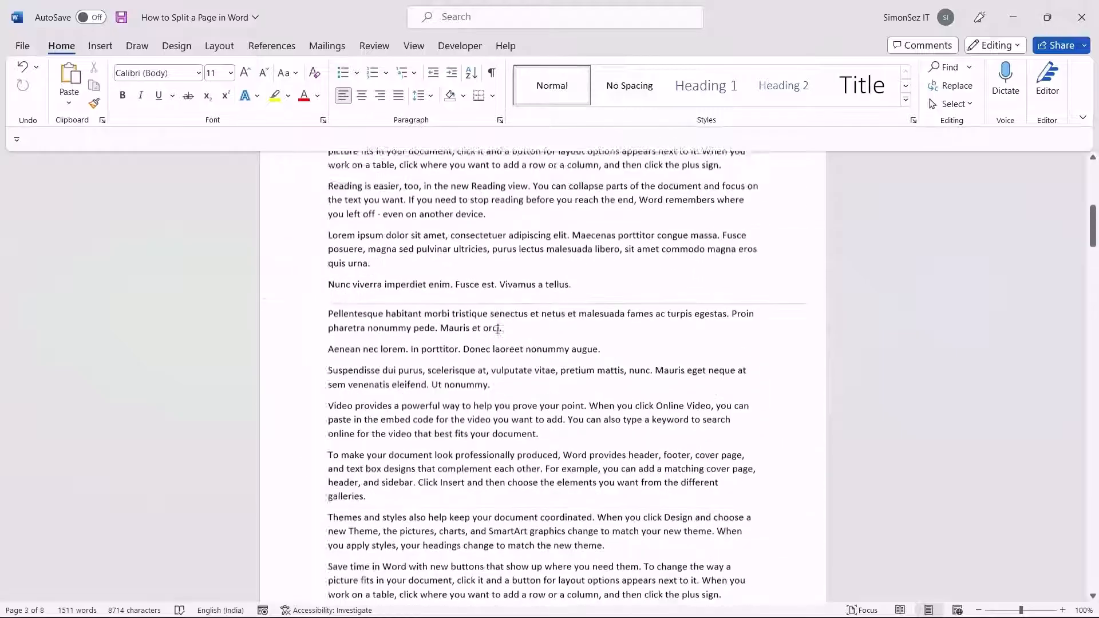
- Open the document's print settings and preview again
scroll(497, 330, "up", 15)
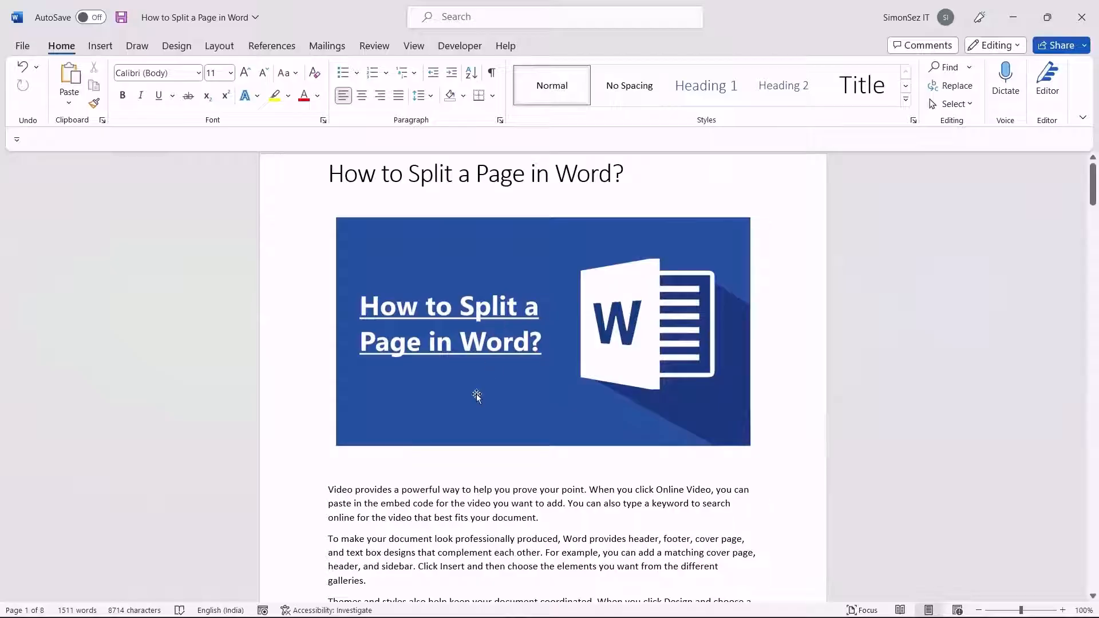
left_click(22, 49)
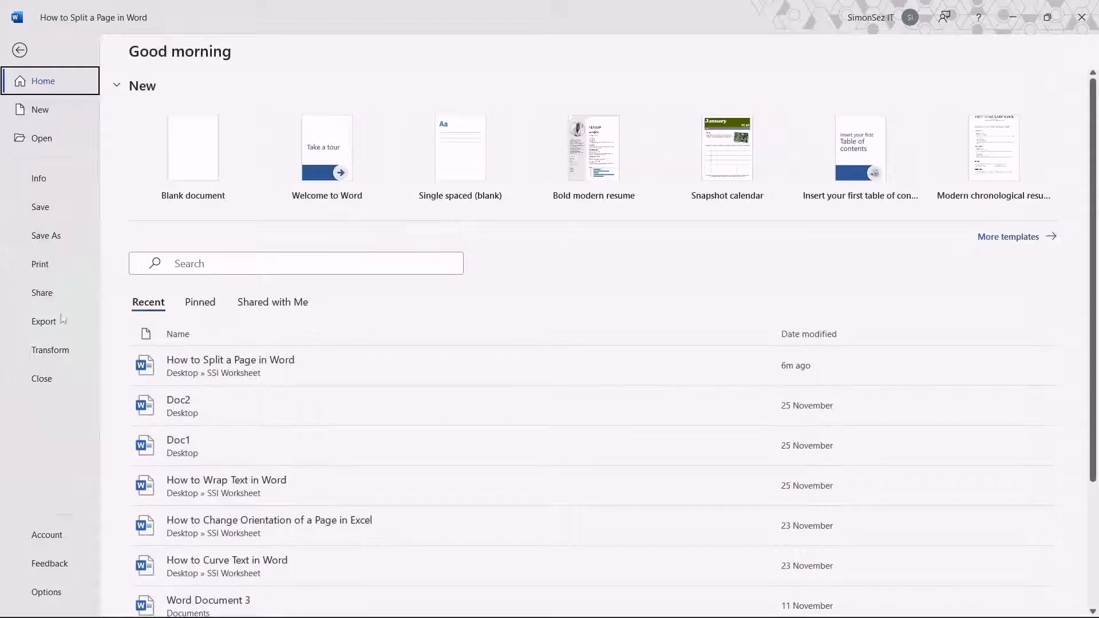
left_click(40, 264)
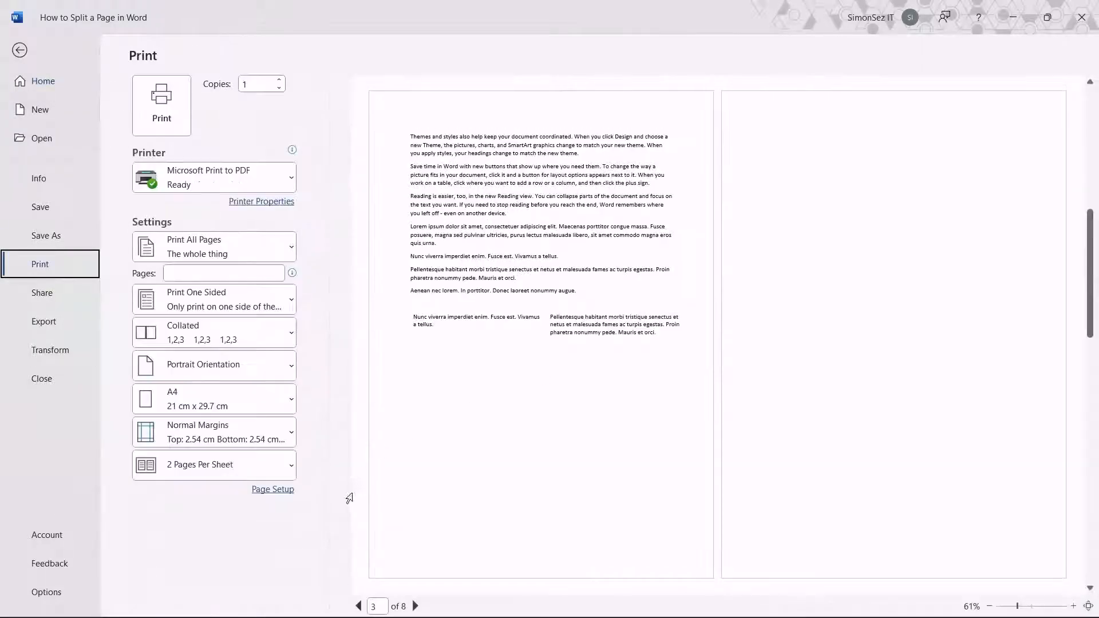